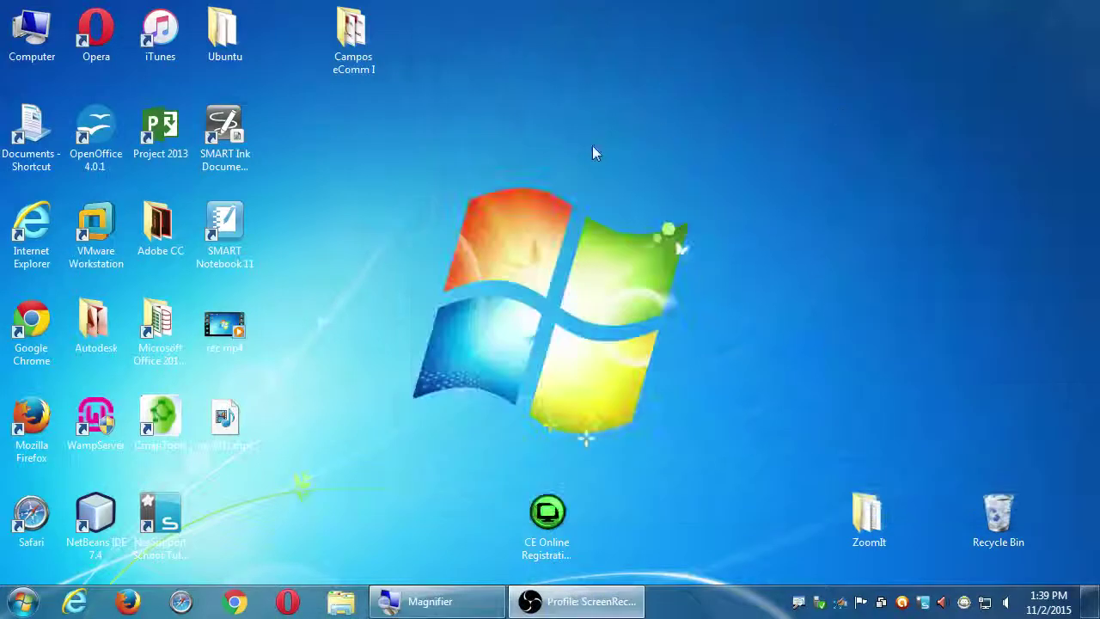
Open the Windows Start menu over the Explorer desktop
left_click(23, 602)
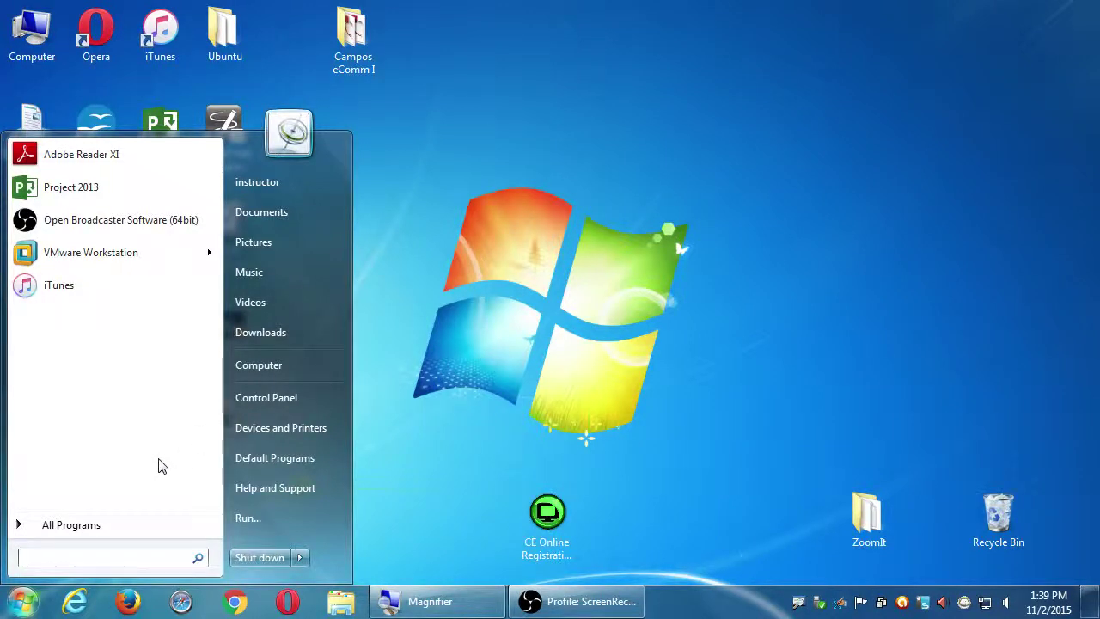
Launch Notepad from a 'note' Start search, make its window narrower at the top left, and open Save As
type("note")
key("Return")
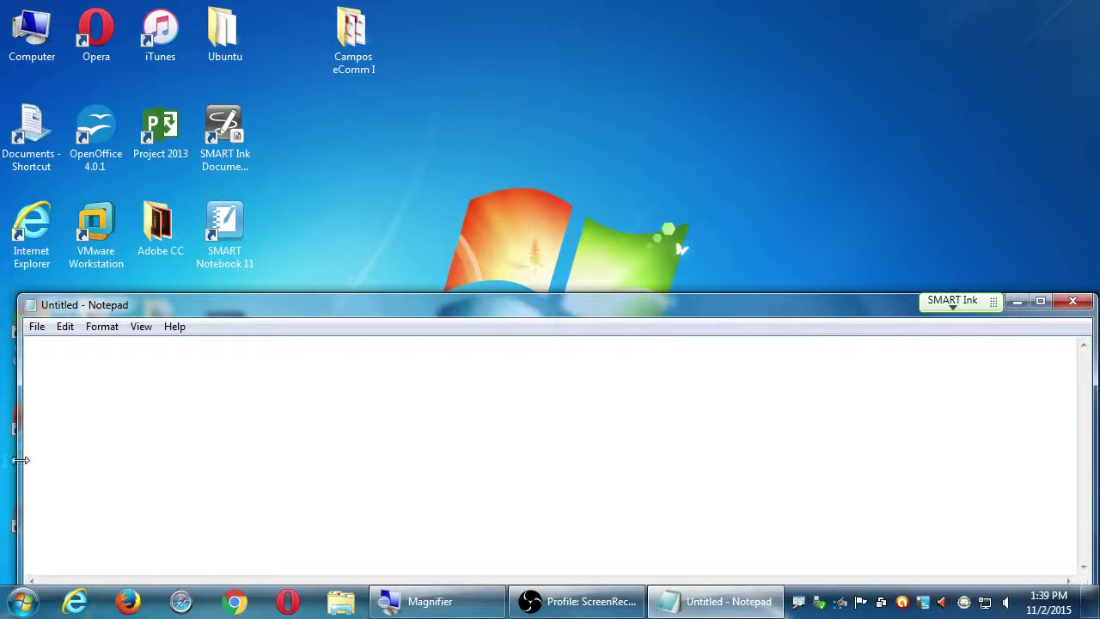
left_click_drag(19, 458, 276, 438)
left_click_drag(403, 313, 309, 97)
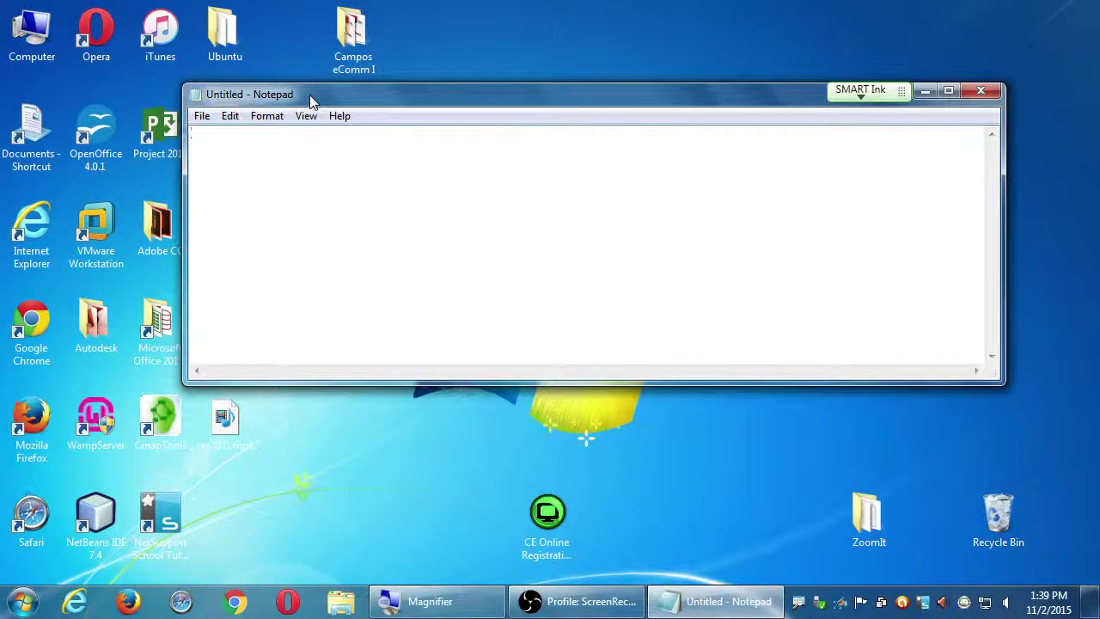
key("ctrl+s")
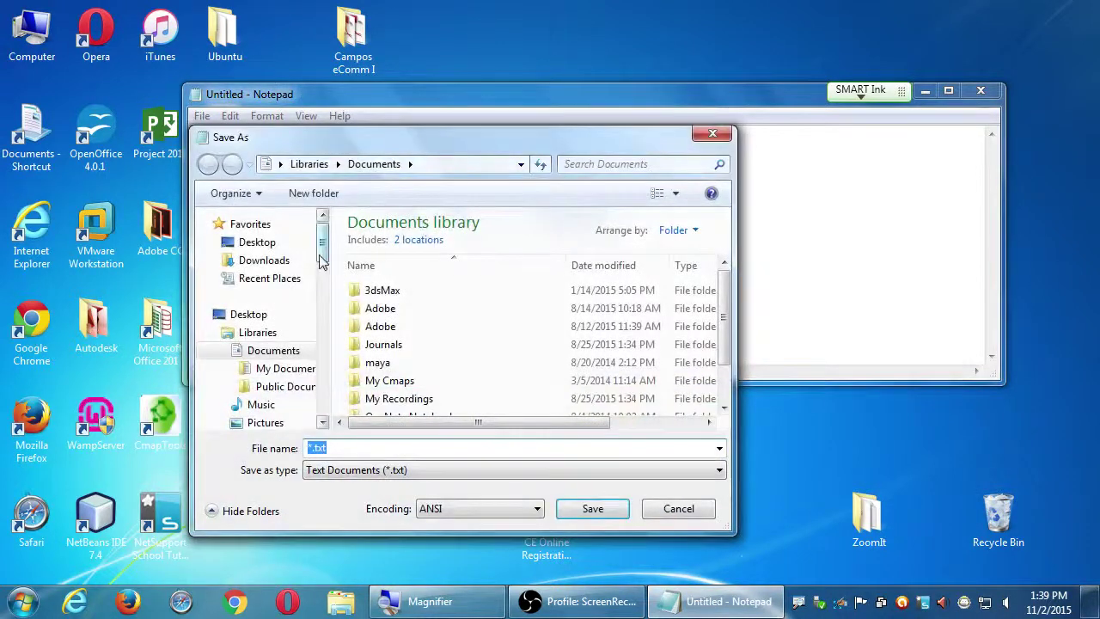
Save the blank note to the Desktop as 'notes 2015-11-02'
left_click(248, 314)
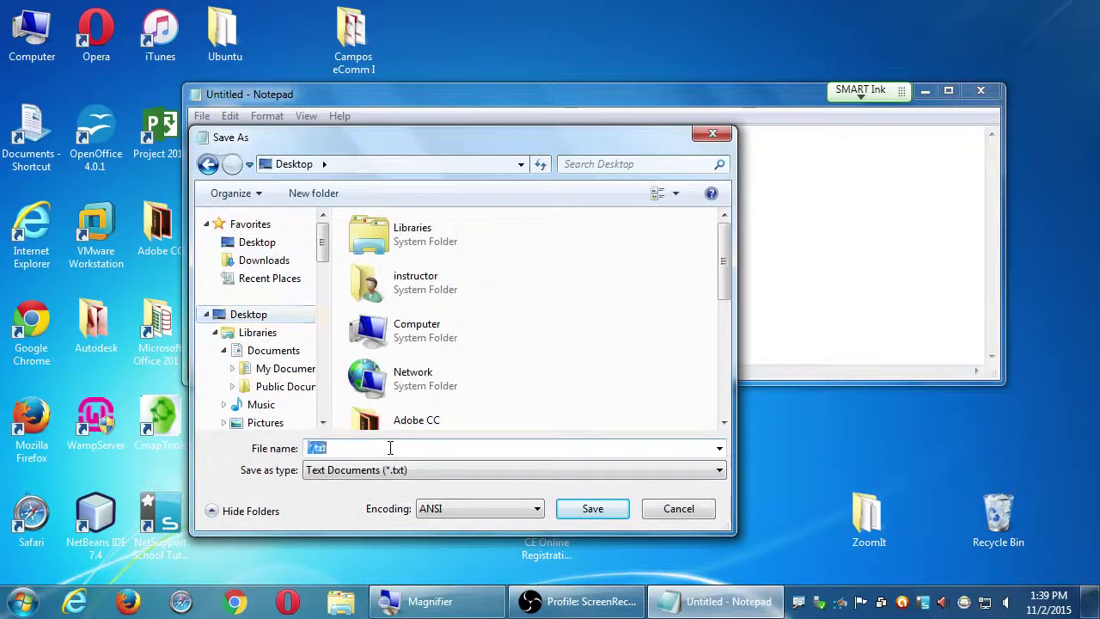
type("notes 2015")
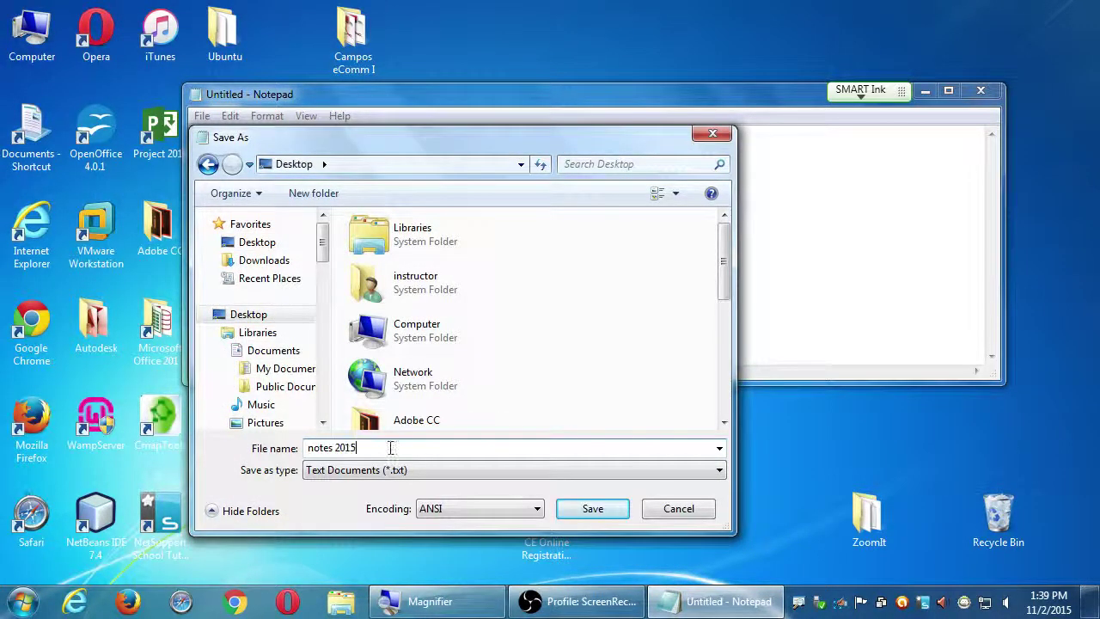
type("-11-02")
key("Return")
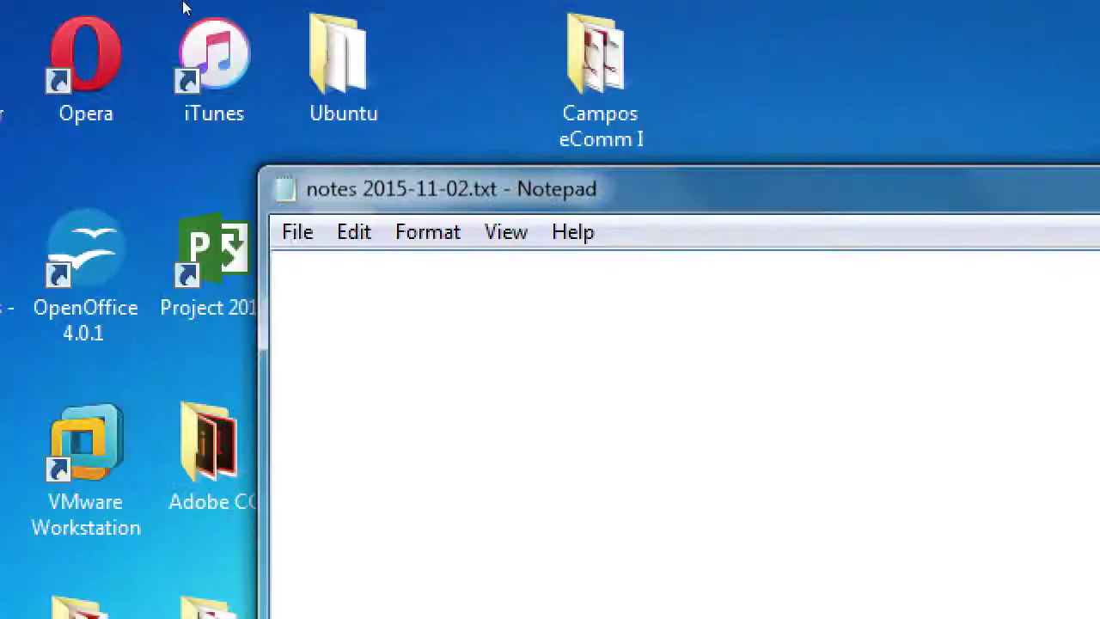
Type the title 'WordPress' with tab-separated 'Pros' and 'Cons' headings below it
type("word")
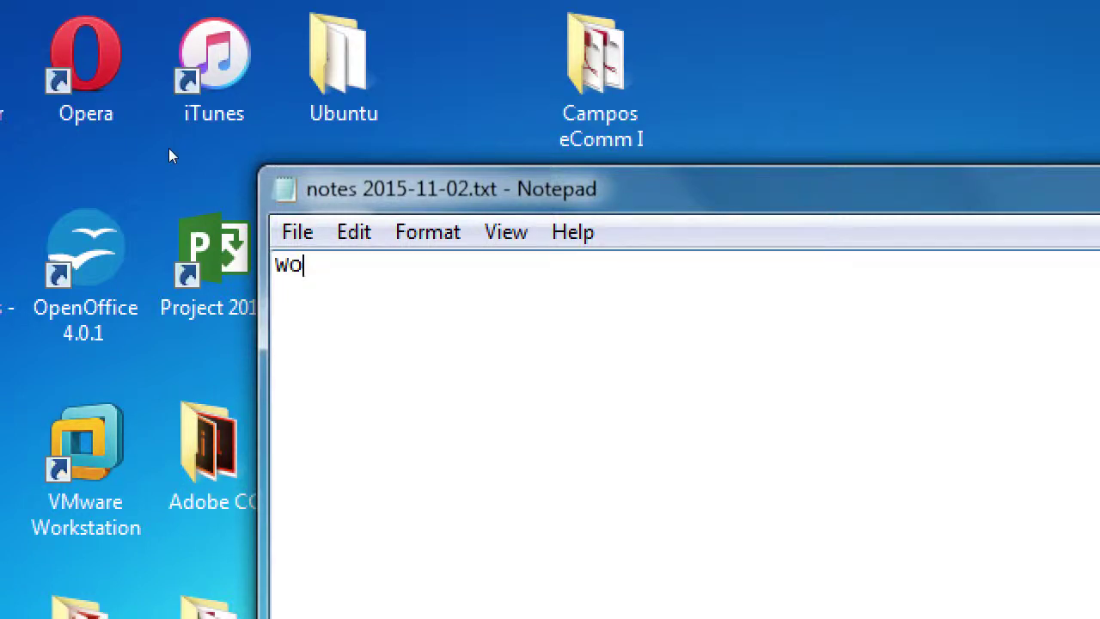
type("Prew")
key("BackSpace")
type("ss")
key("Return")
type("Pros")
key("Tab")
key("Tab")
key("Tab")
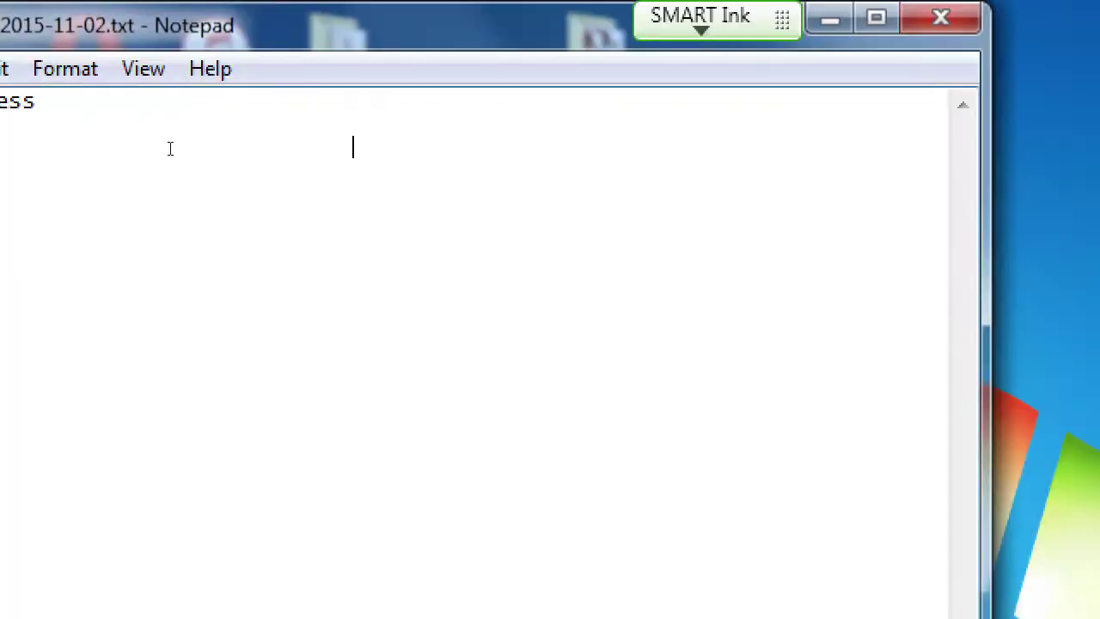
key("Tab")
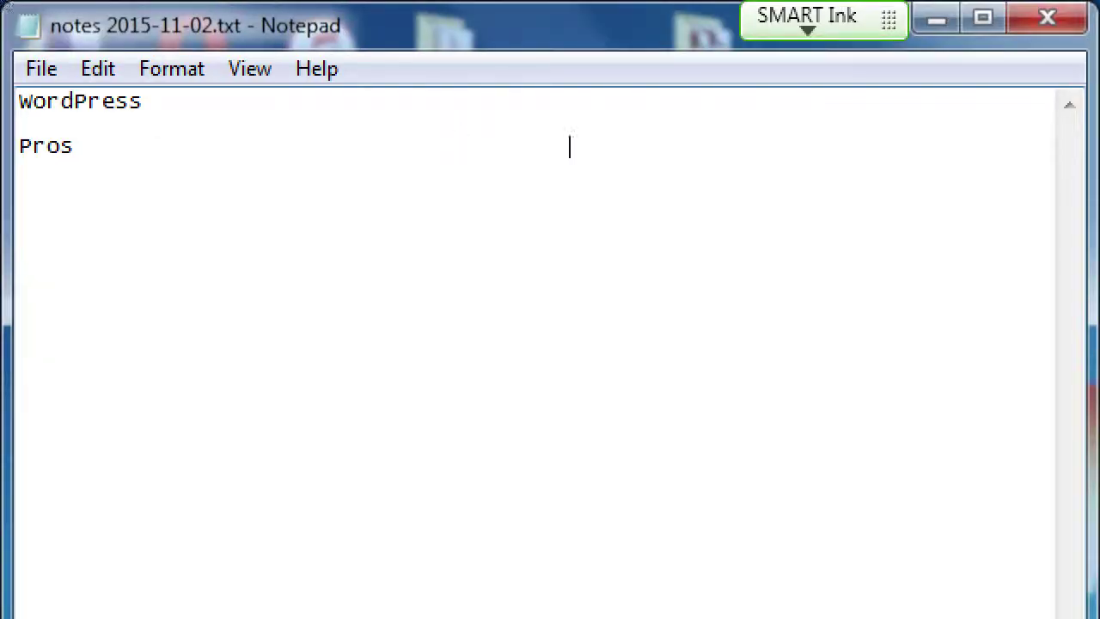
type("Cons")
key("Return")
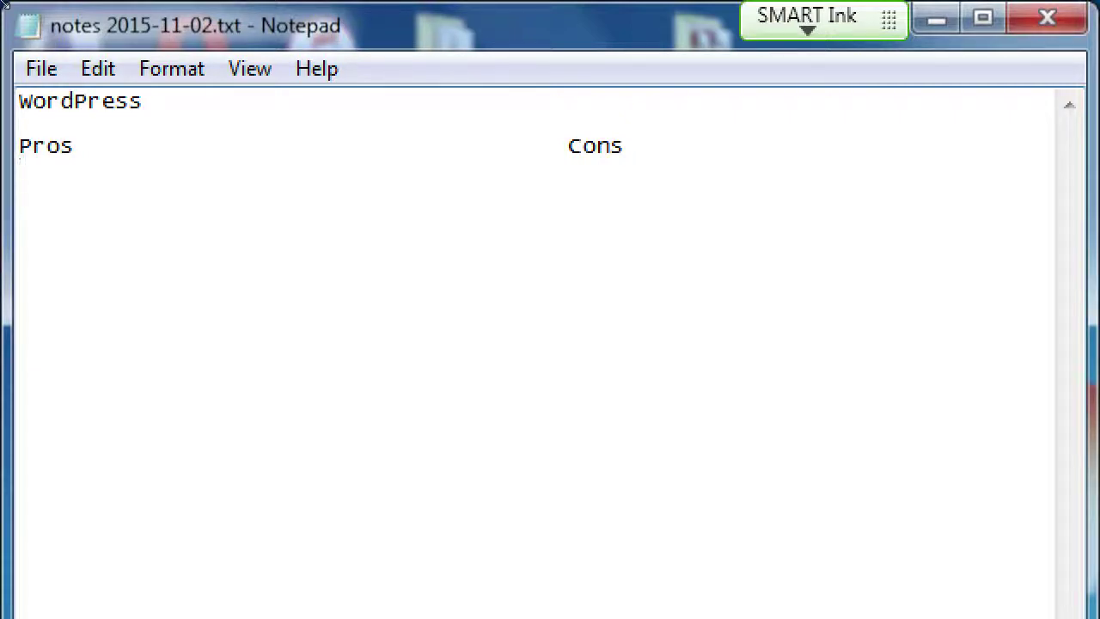
Enter '(Mostly) Free' as the first pro
type("Free")
key("Left")
key("Left")
key("Left")
key("Left")
type("(Mostly)")
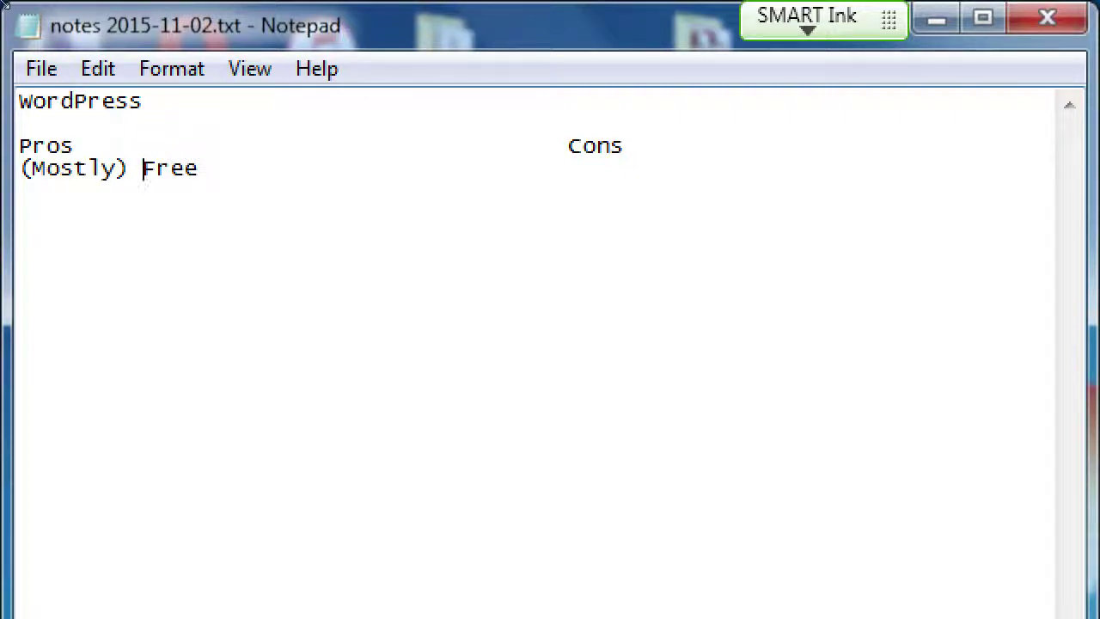
Add 'Complicated for beginners' under Cons beside '(Mostly) Free'
left_click(198, 169)
key("Tab")
key("Tab")
key("Tab")
key("Tab")
type("Copm")
key("BackSpace")
key("BackSpace")
type("mplicated ")
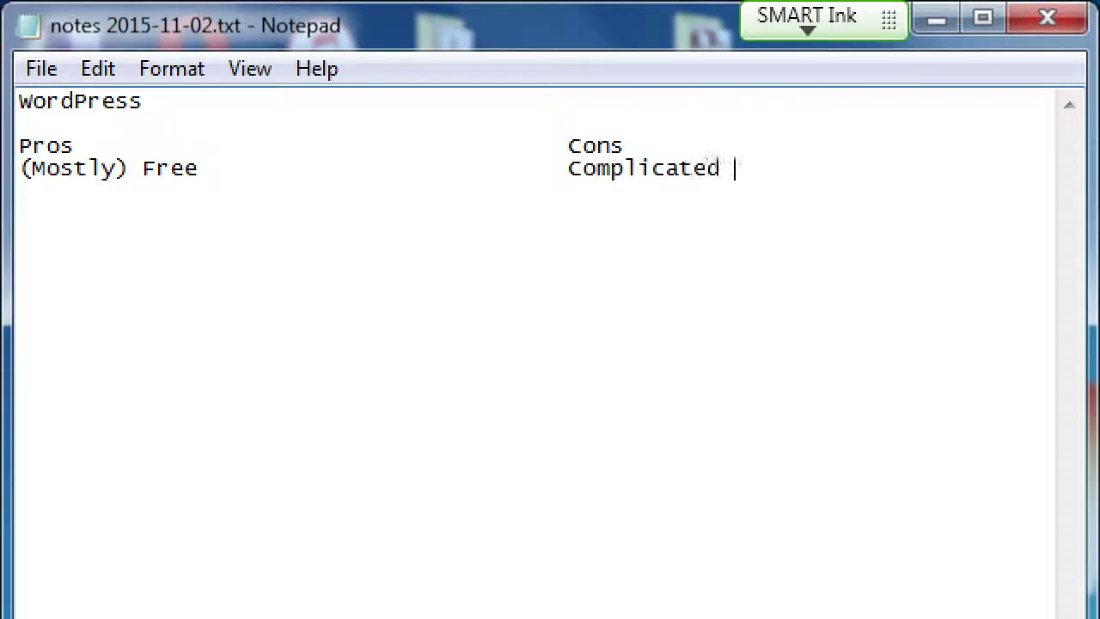
type("for beginners")
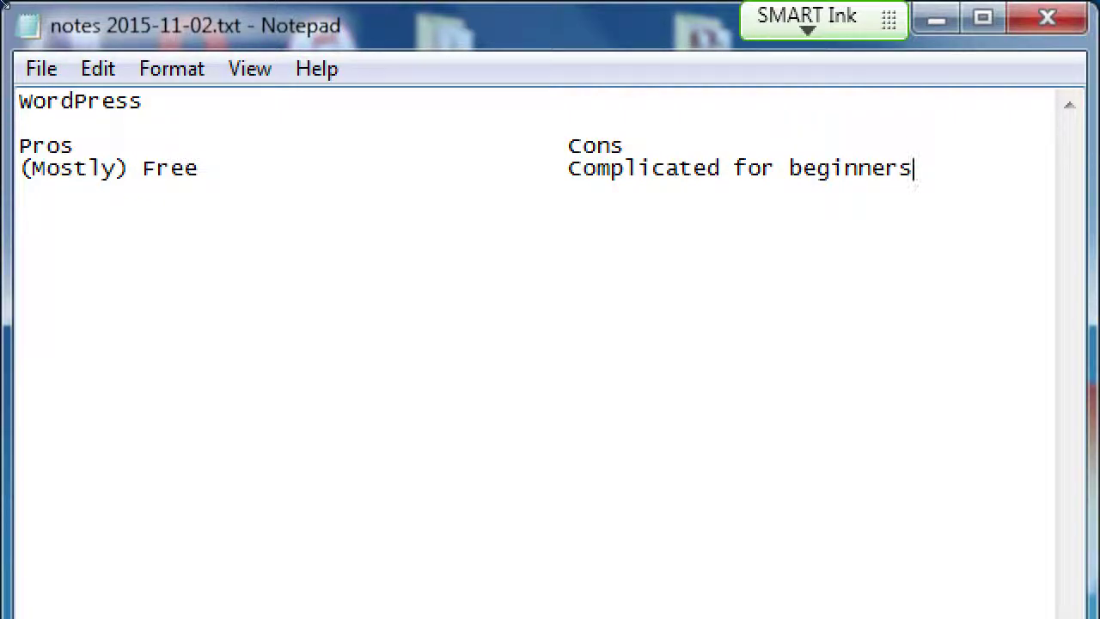
Add 'Highly customizable' as the second pro on a new line
key("Return")
type("Highly customizable")
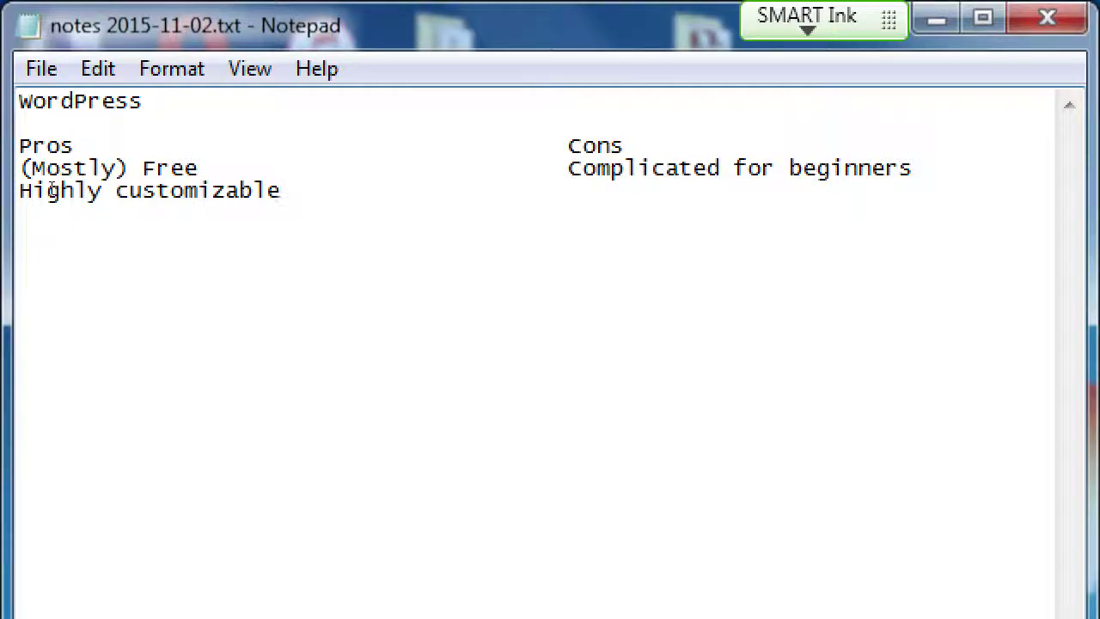
Enter 'Often requires Code editing' in the Cons column beside 'Highly customizable'
key("Tab")
key("Tab")
key("Tab")
type("Often req")
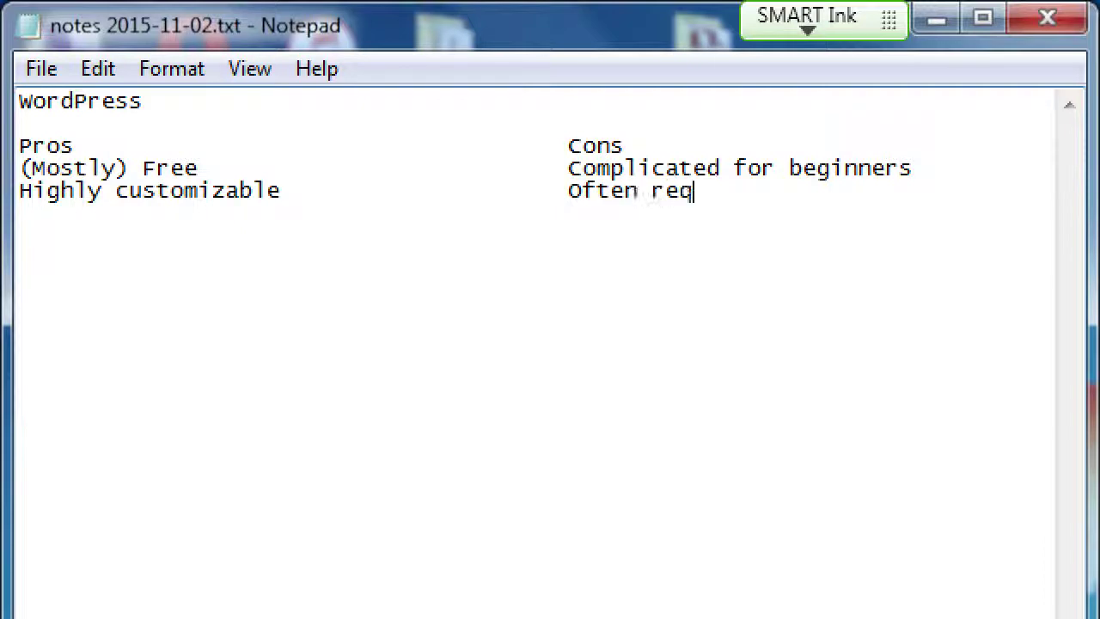
type("uires Code editing")
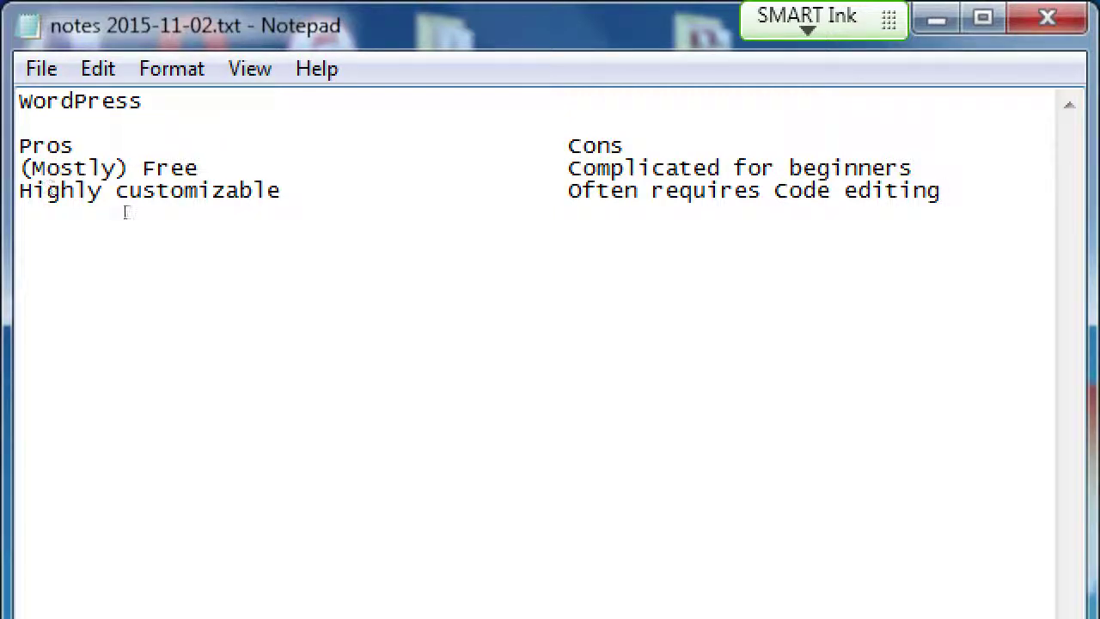
key("shift+Home")
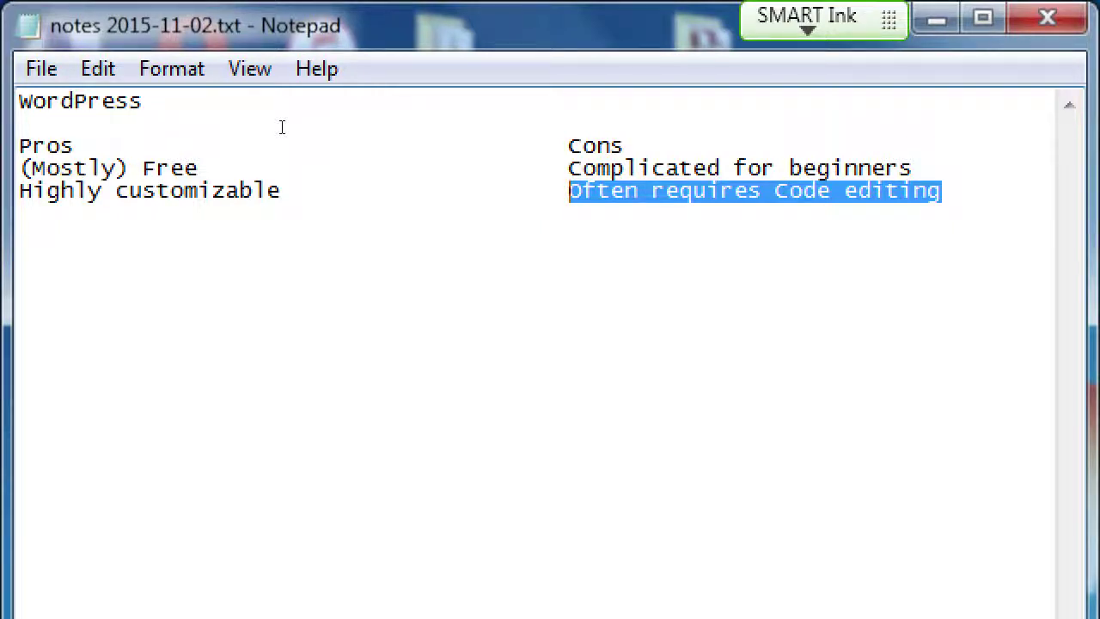
key("End")
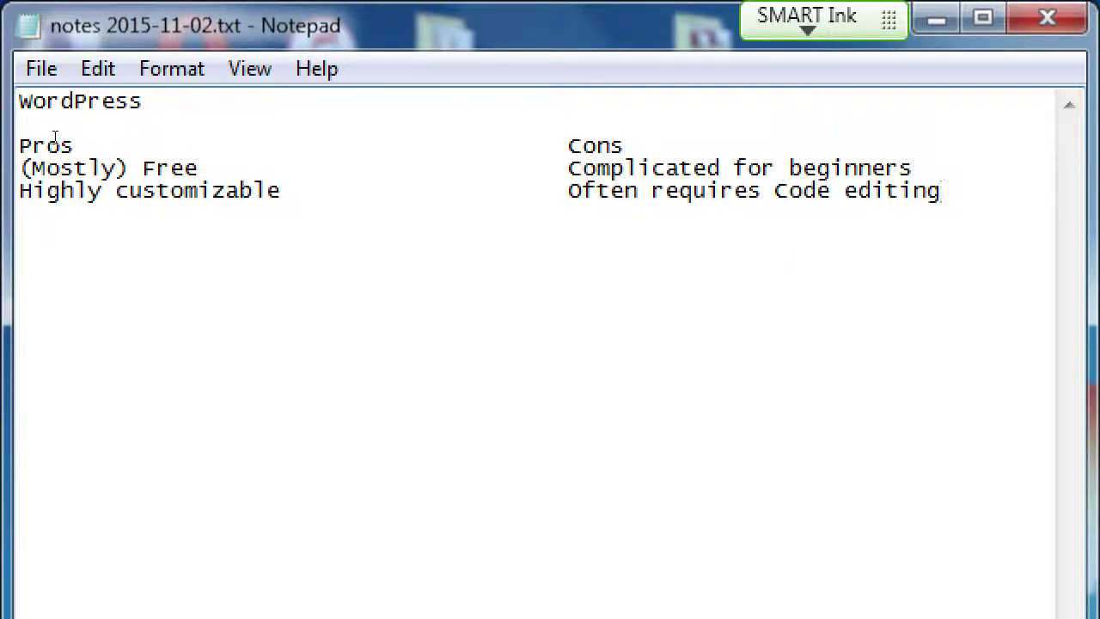
Add an indented '(HTML, CSS, JavaScript, PHP)' line under the code-editing con, with an empty line below
key("Return")
key("Tab")
key("Tab")
key("Tab")
key("Tab")
key("Tab")
key("Tab")
type("(HTML5, ")
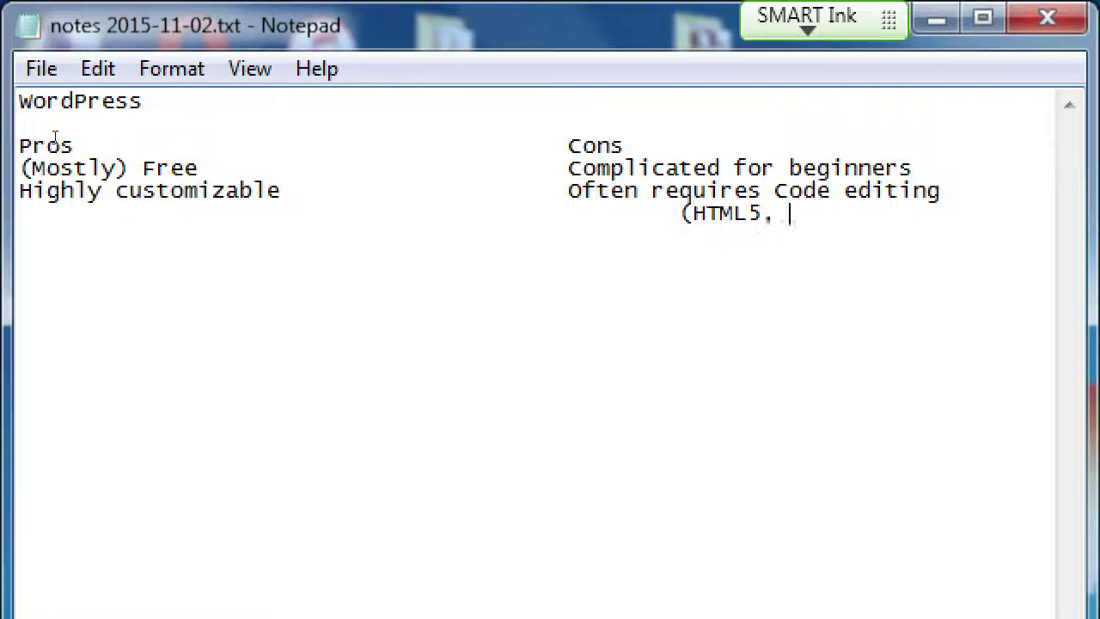
type("C")
key("BackSpace")
key("BackSpace")
key("BackSpace")
key("BackSpace")
type(", CSS, Java")
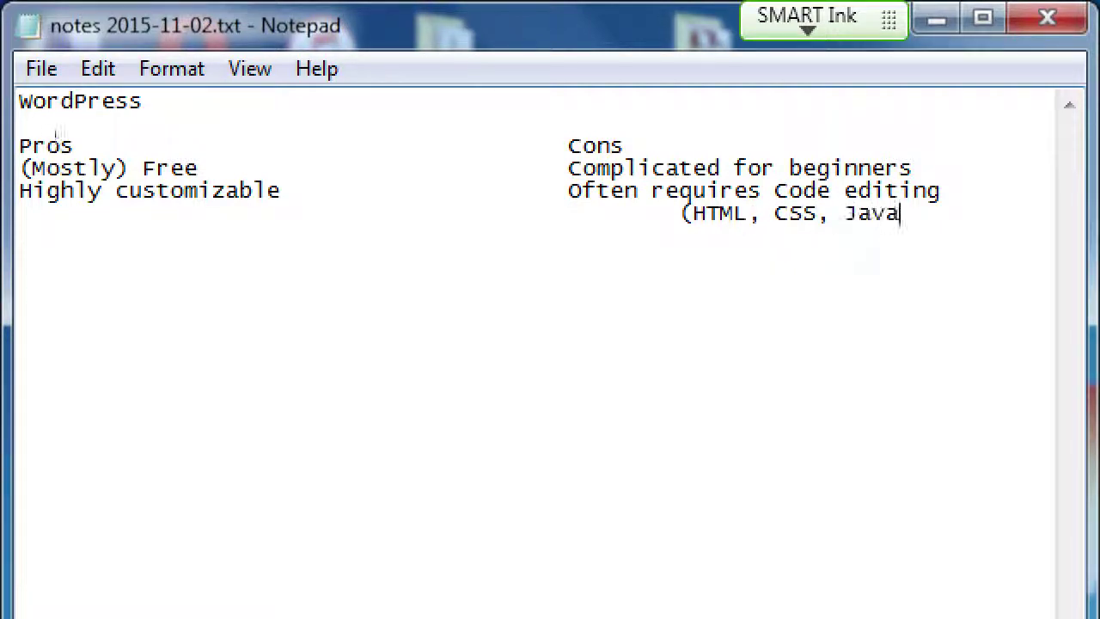
type("Script, PHP)")
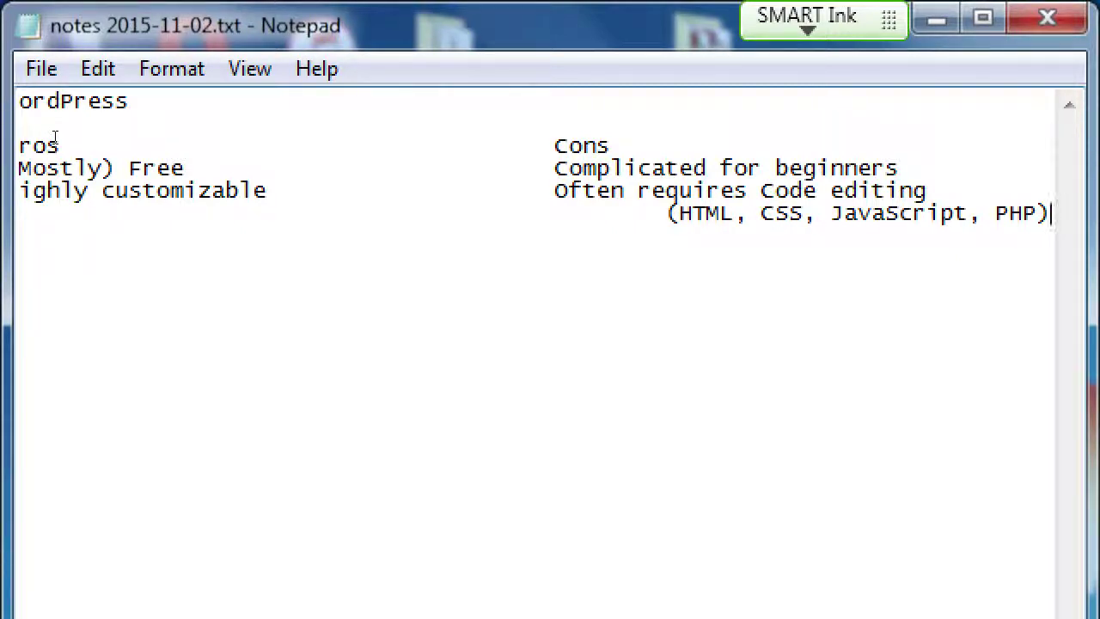
key("Return")
key("Up")
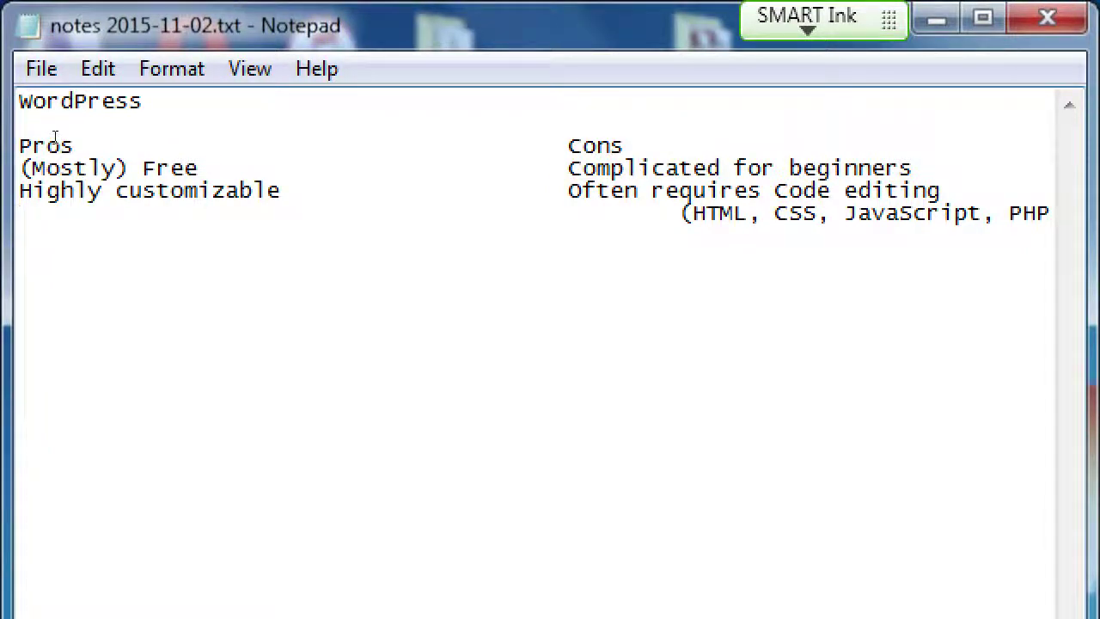
key("End")
key("Down")
Add the pro 'Easily change design & features' and the con 'The 'best' features might not be free (Freemium)'
type("Easily change")
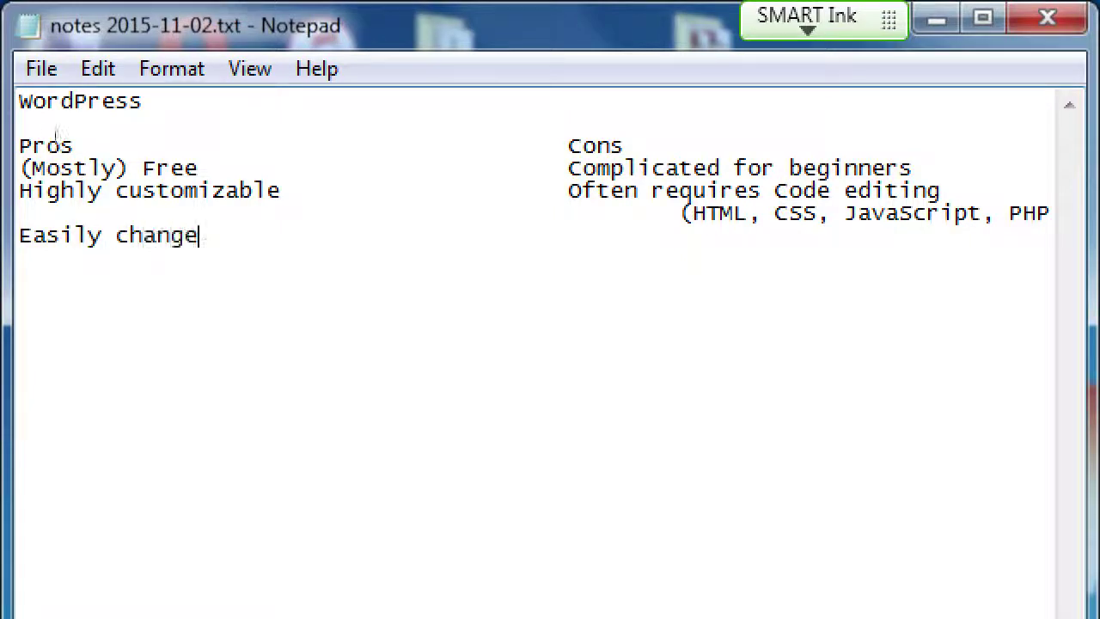
type(" design & features")
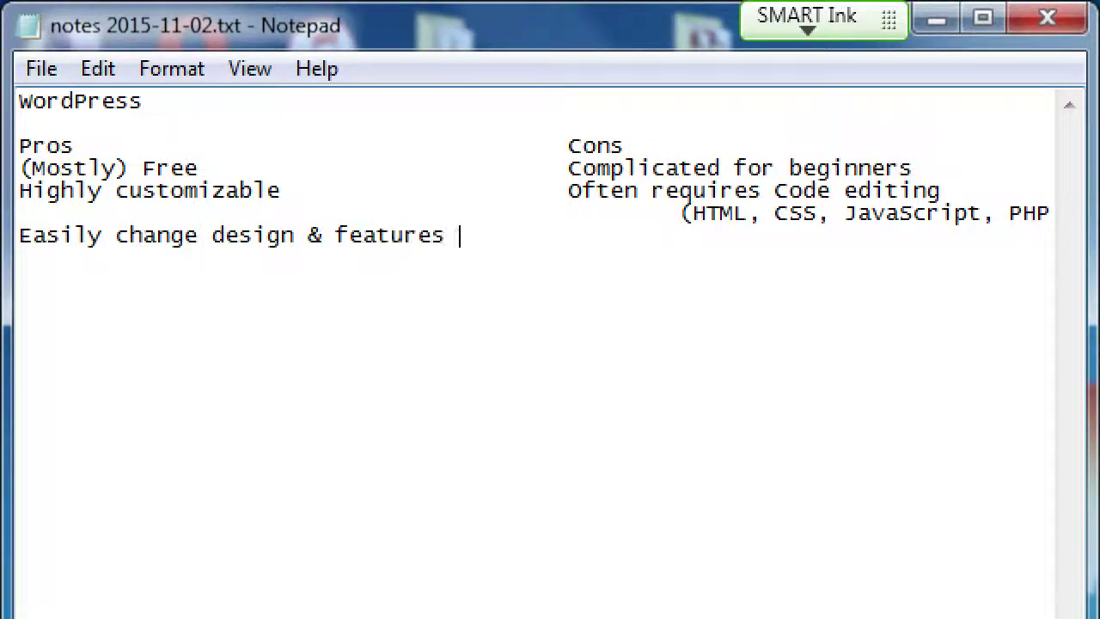
key("Tab")
type("The 'be")
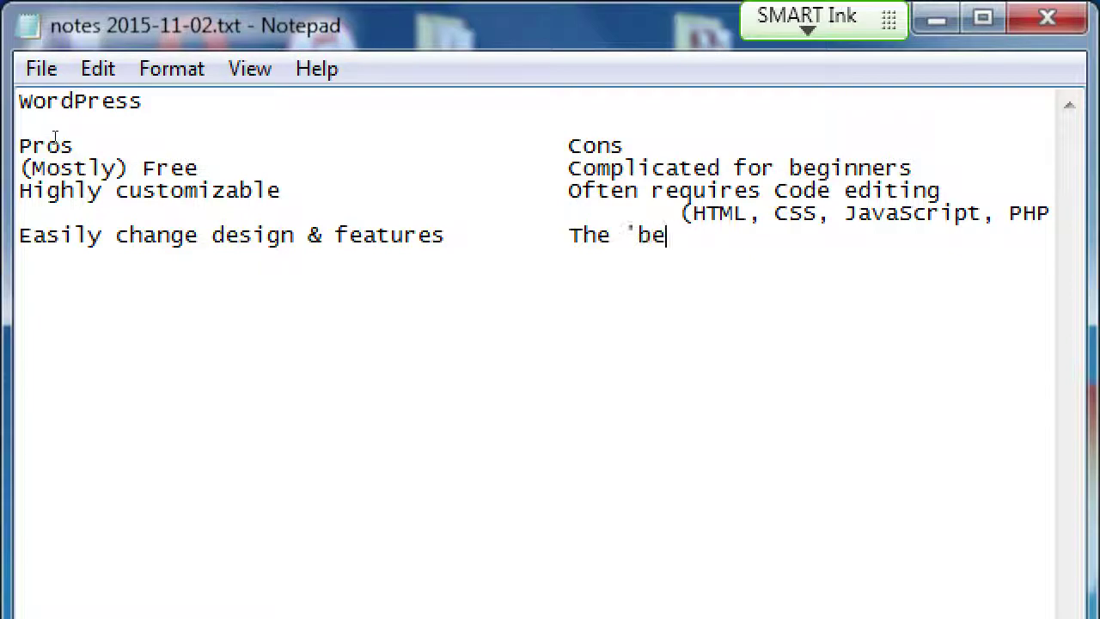
type("st' features might")
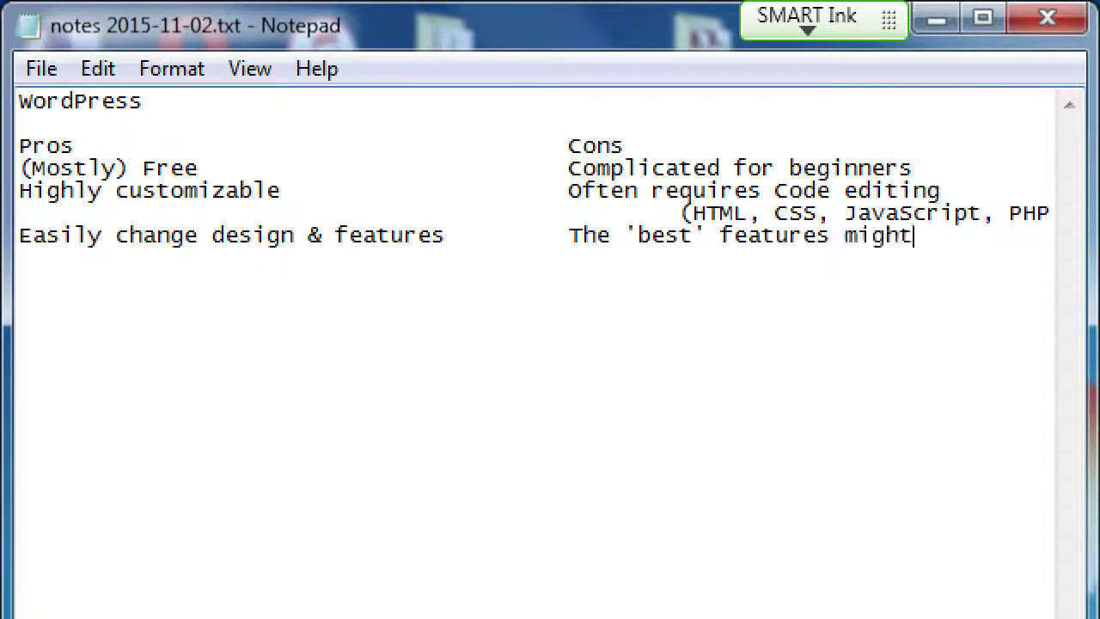
type(" not be fre")
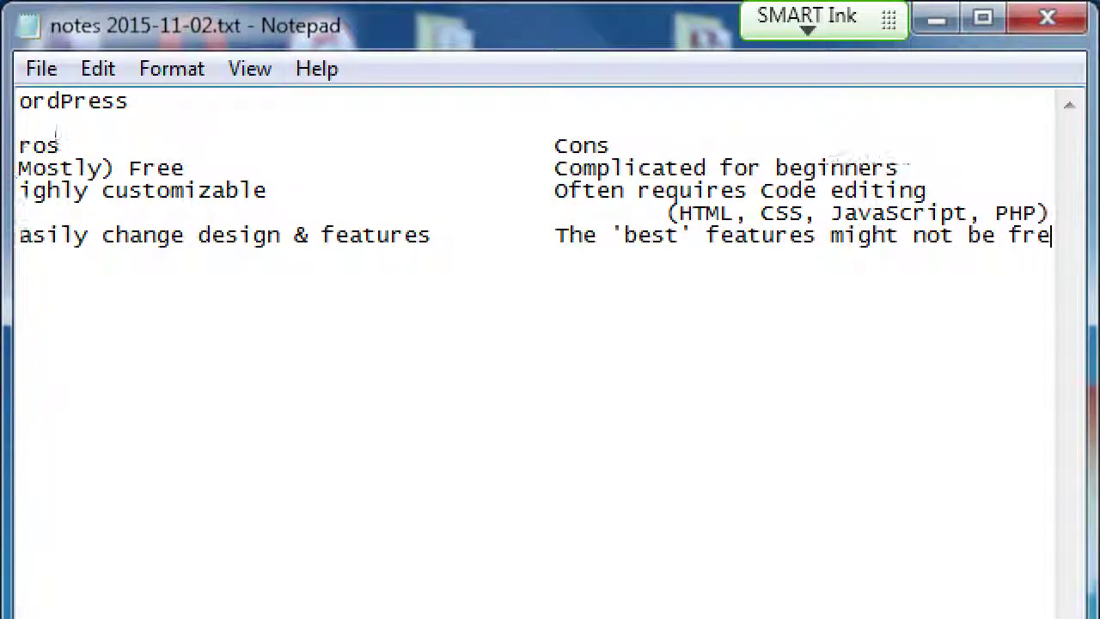
type("e")
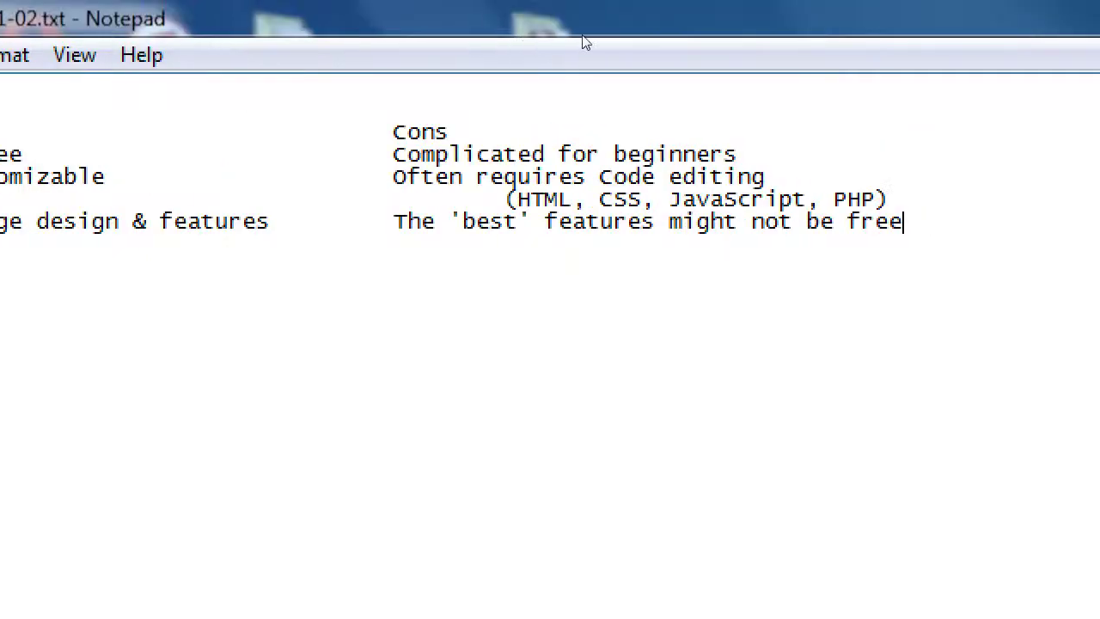
type("(f")
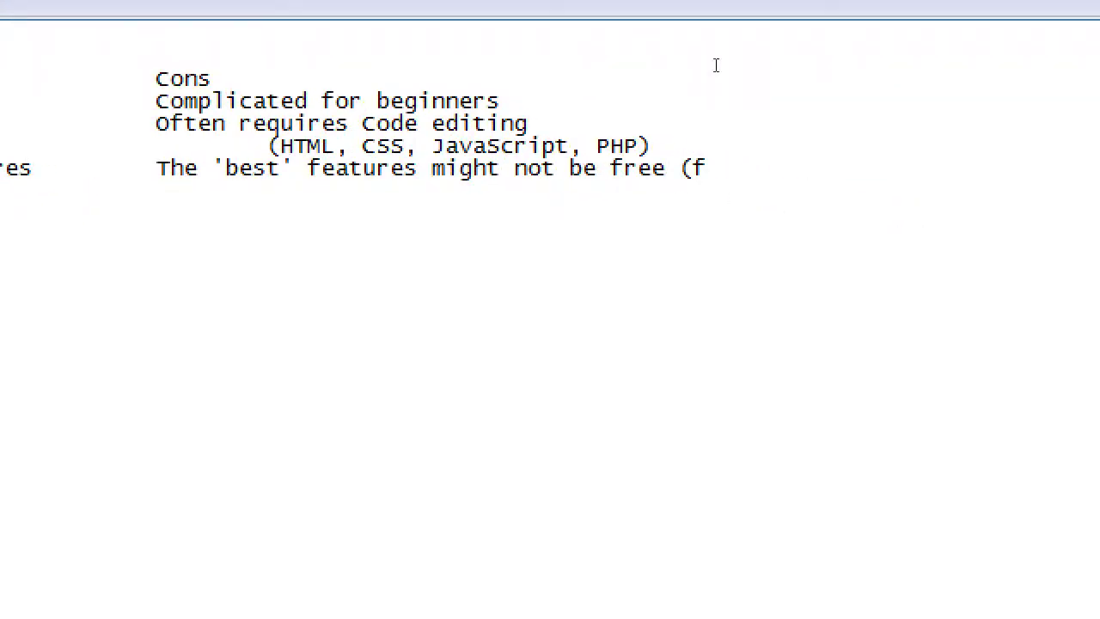
key("BackSpace")
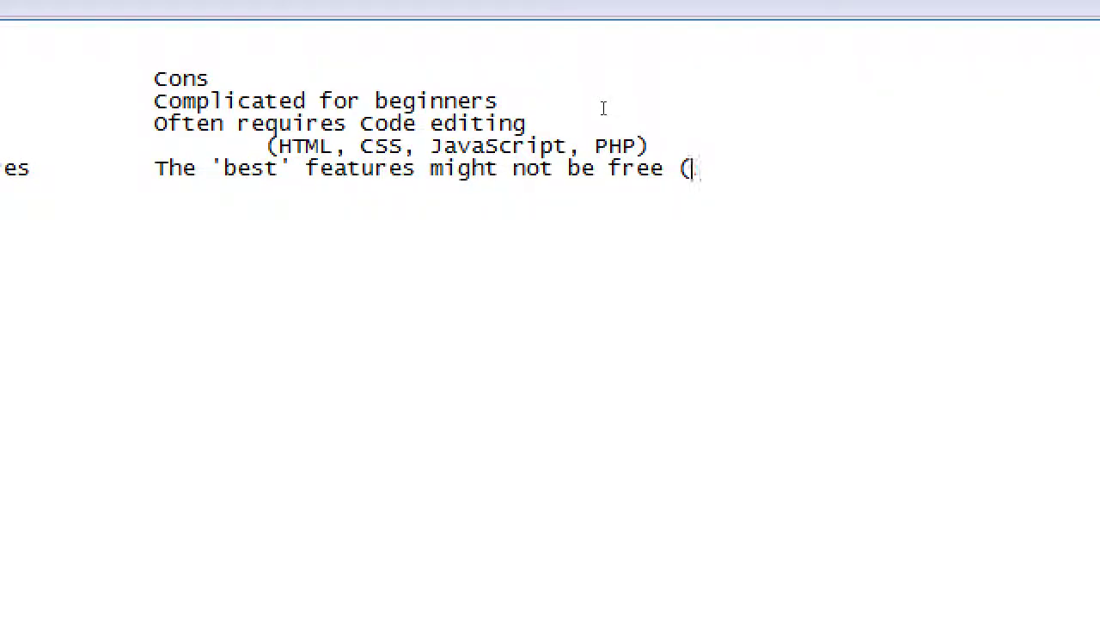
type("Freemium")
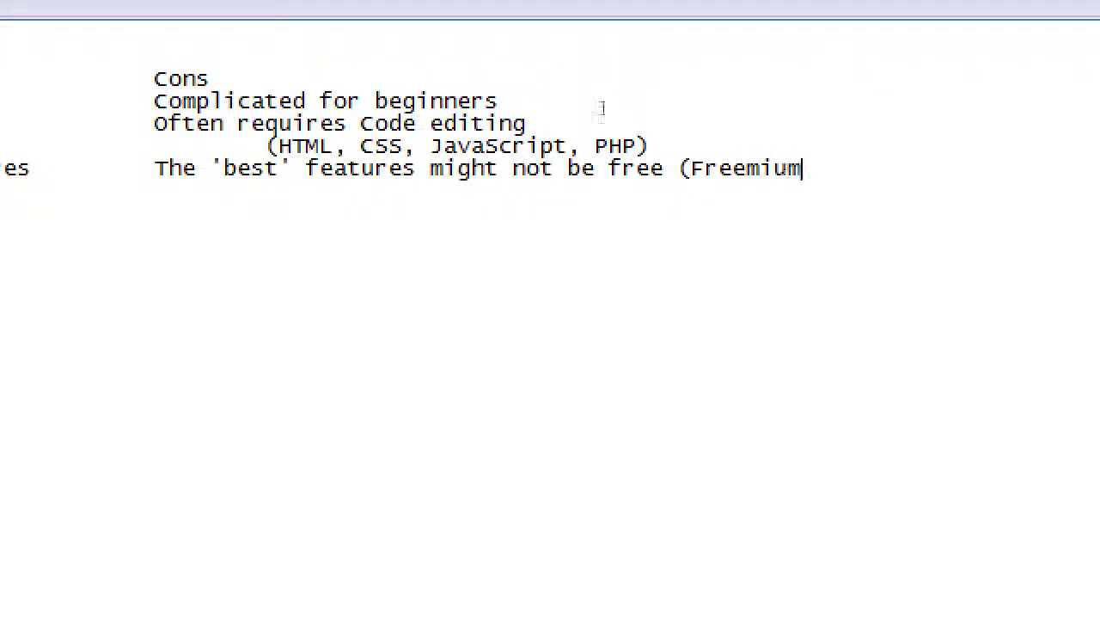
type(")")
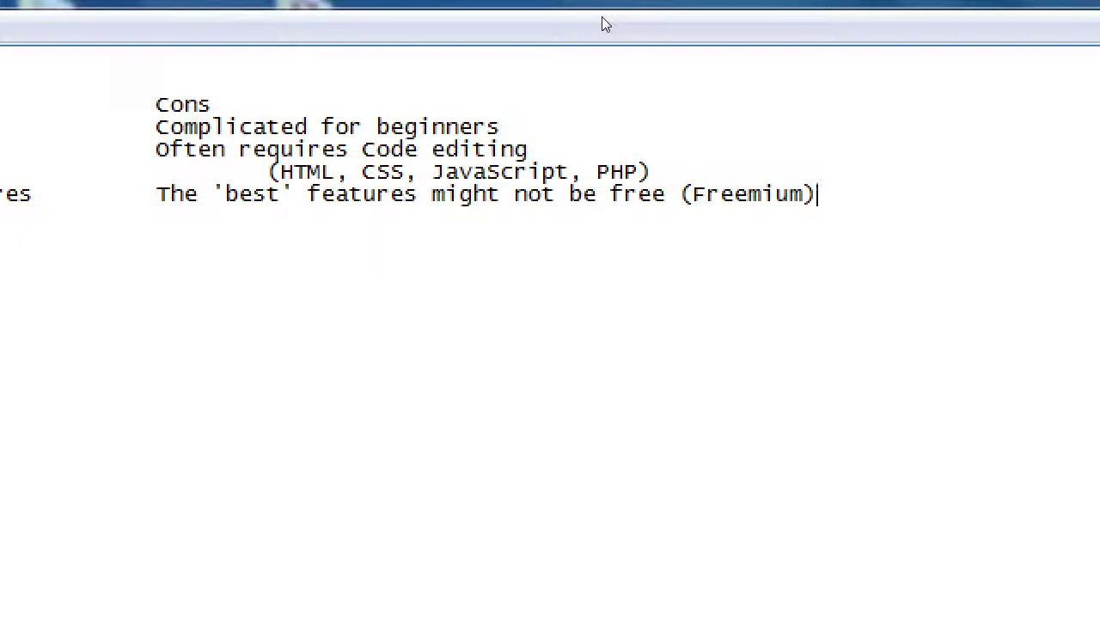
Add 'You can keep more of your $$$' as the fourth pro on a new line
key("Home")
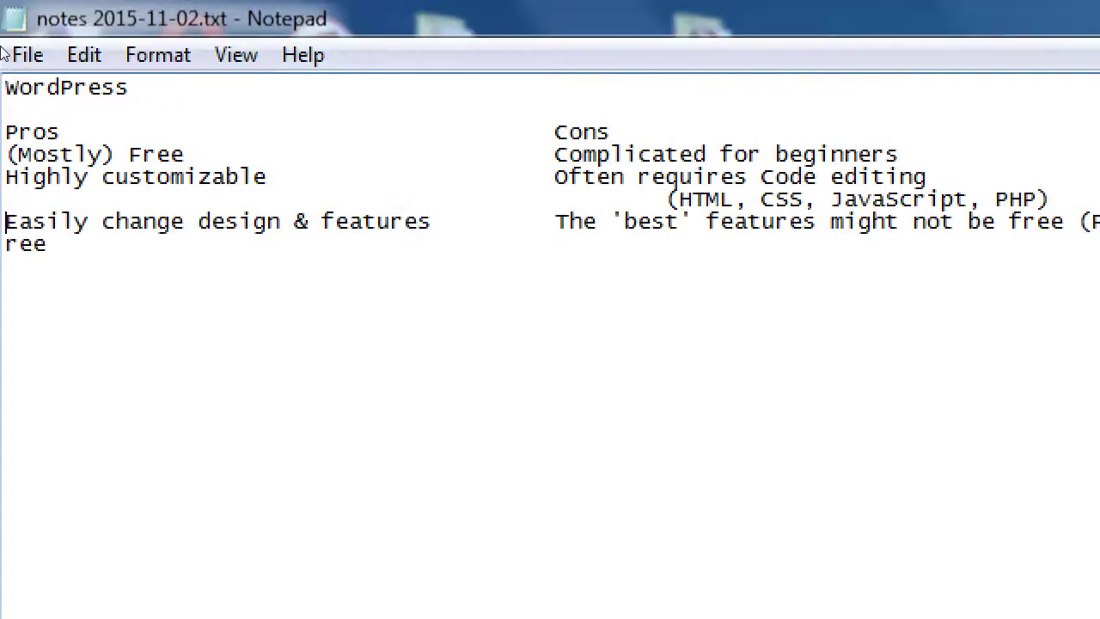
key("Right")
key("Right")
key("Right")
key("Right")
key("Right")
key("Right")
key("End")
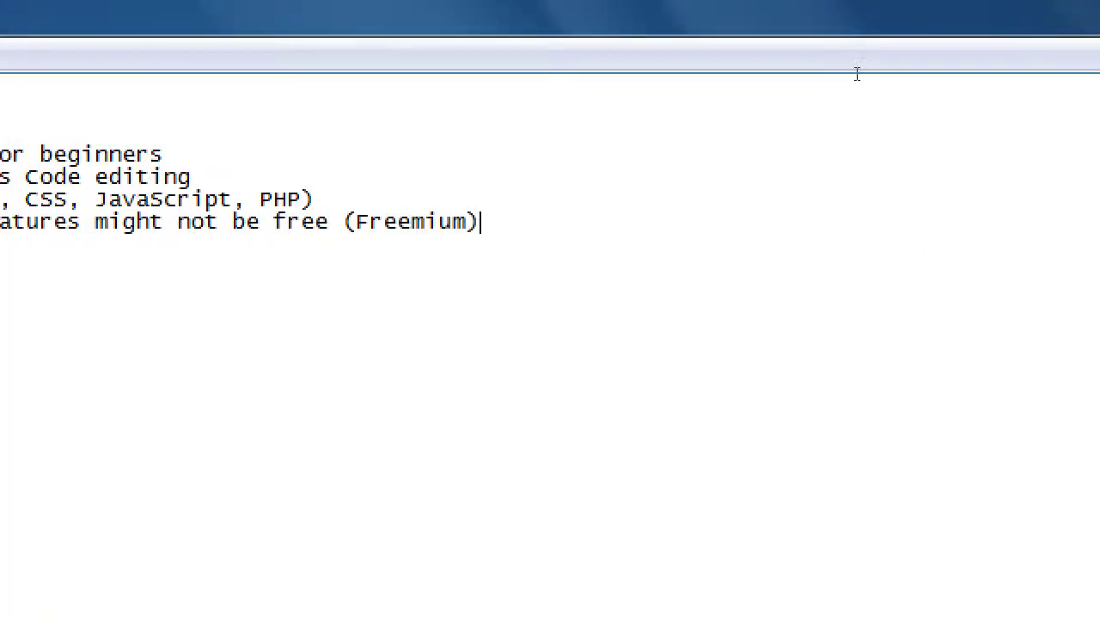
key("Return")
type("ree")
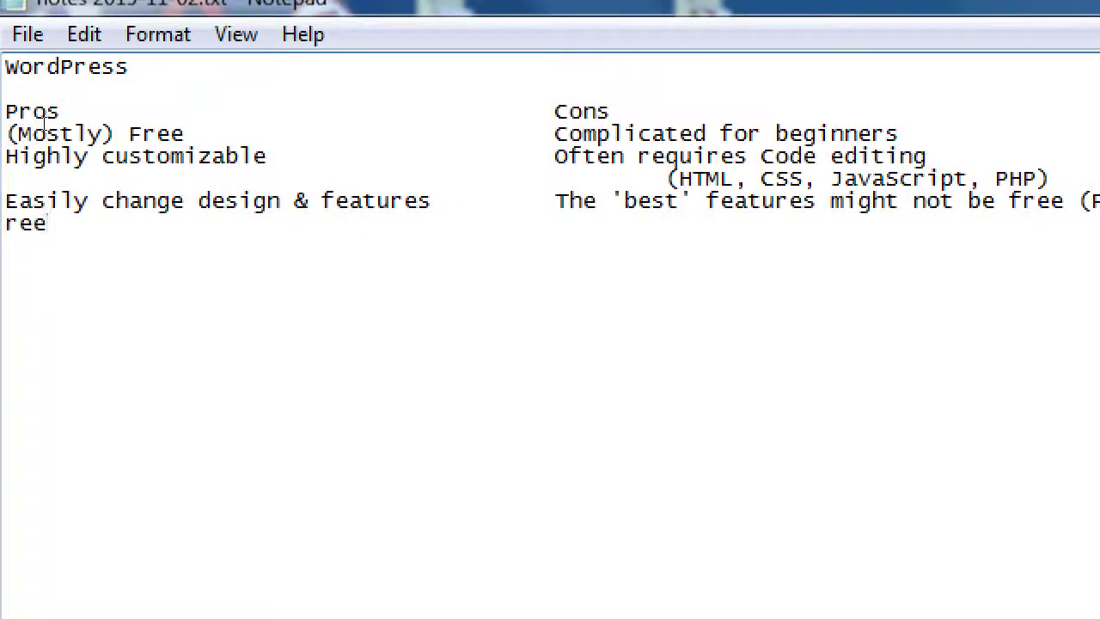
key("BackSpace")
key("BackSpace")
key("BackSpace")
type("You can keep")
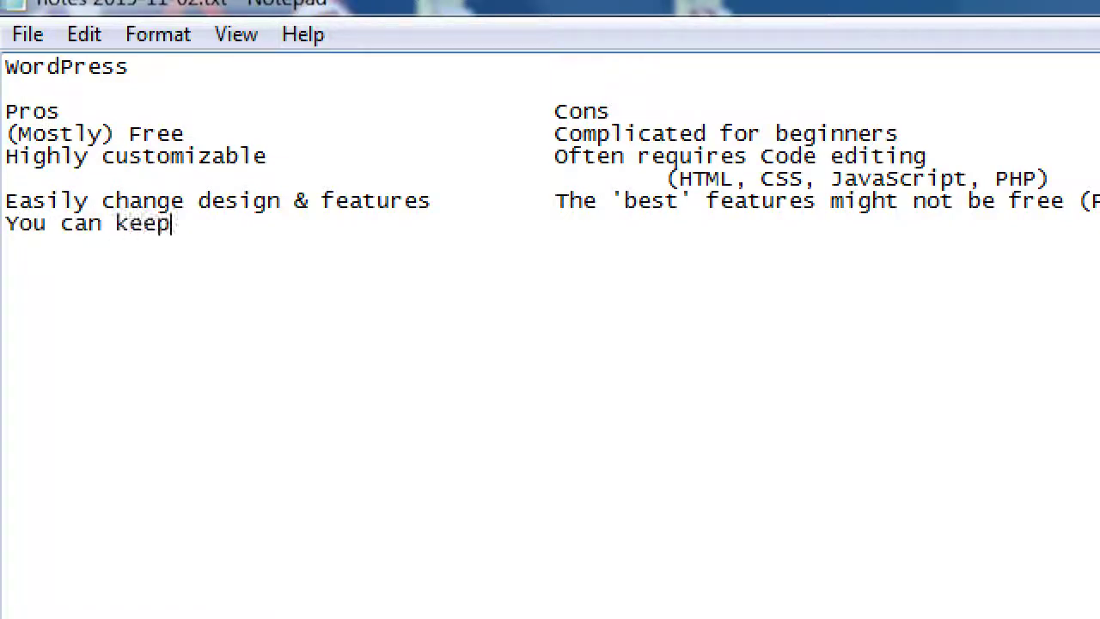
type(" more of ")
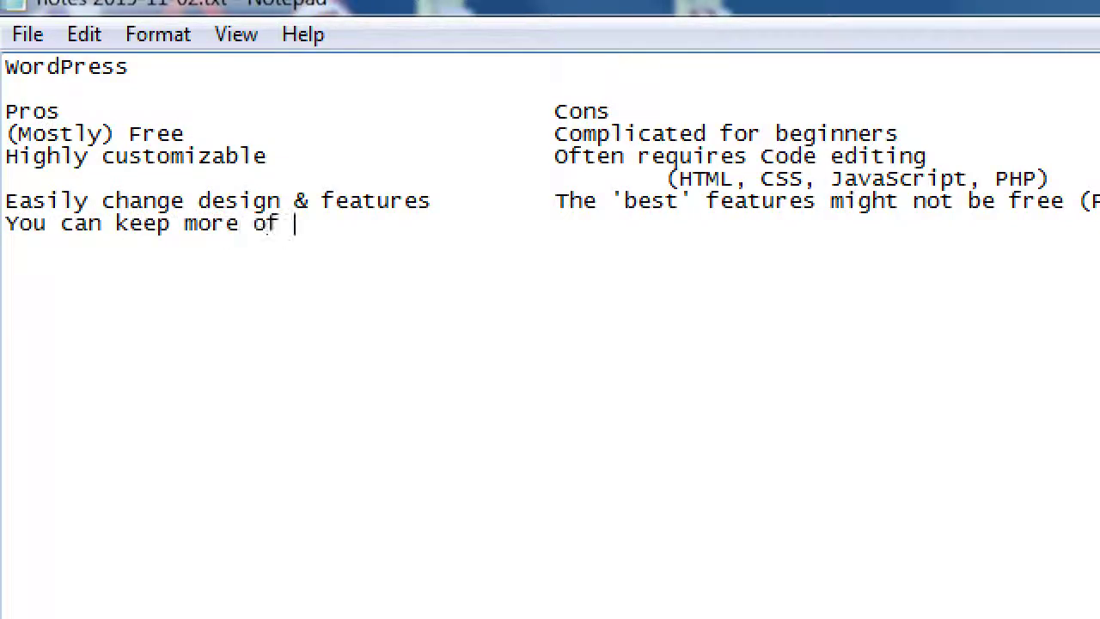
type("your $$$")
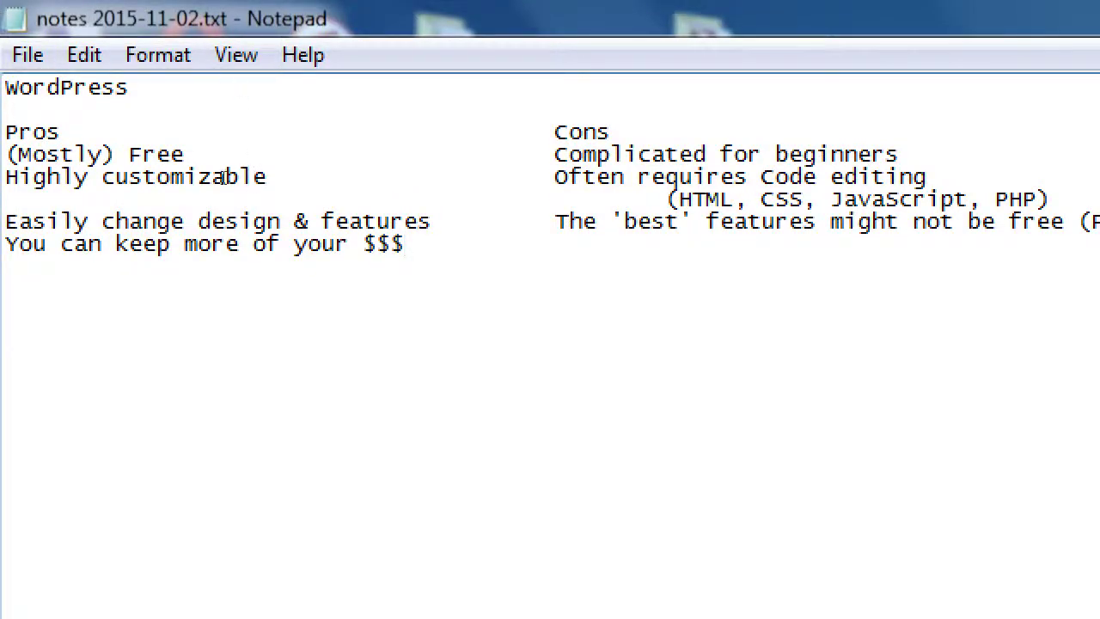
Clear an accidental selection and move to the Cons column on the $$$ line
left_click_drag(34, 243, 280, 221)
key("shift+Right")
key("shift+Right")
key("shift+Right")
key("shift+Right")
key("shift+Right")
key("shift+Right")
key("shift+Right")
key("shift+Right")
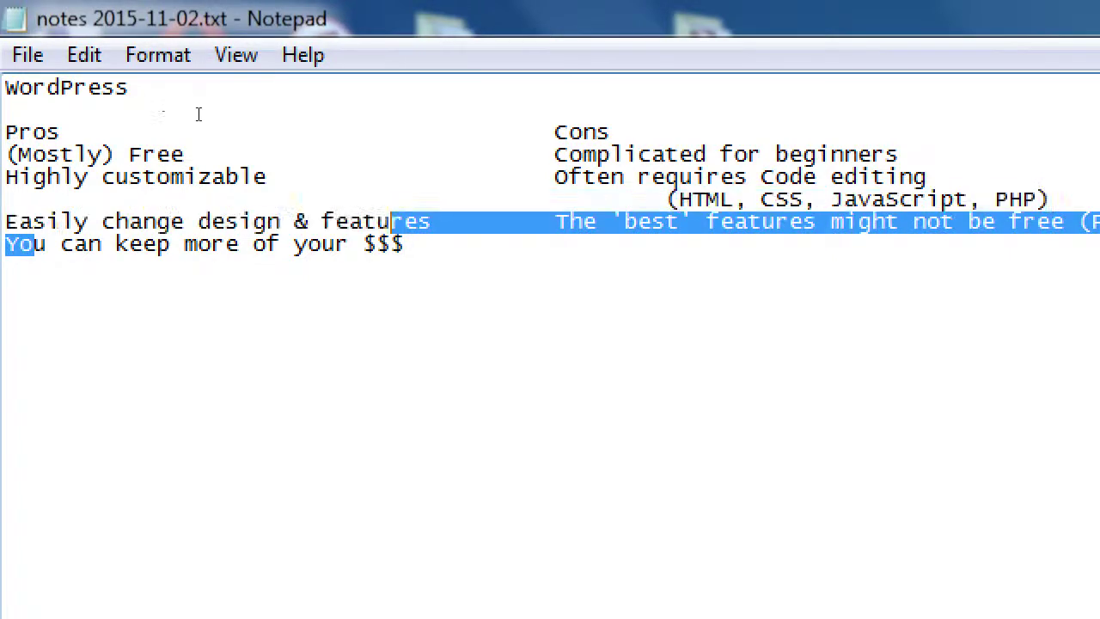
key("shift+Down")
key("End")
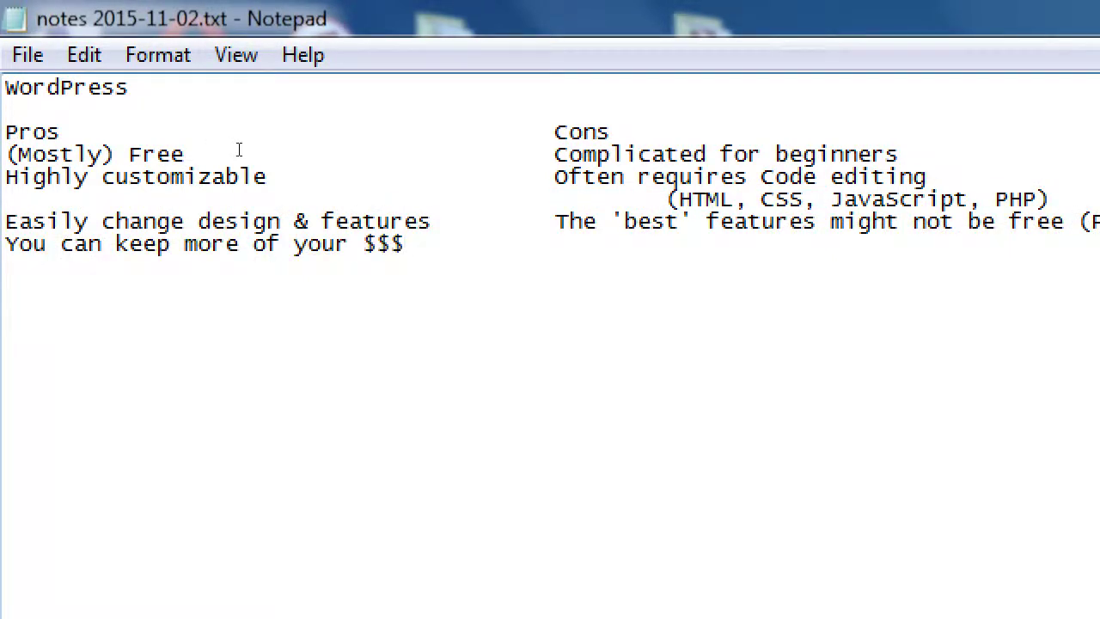
key("Tab")
key("Tab")
Type the con 'Need to get your hands dirtier' and start a new line below
type("Need to")
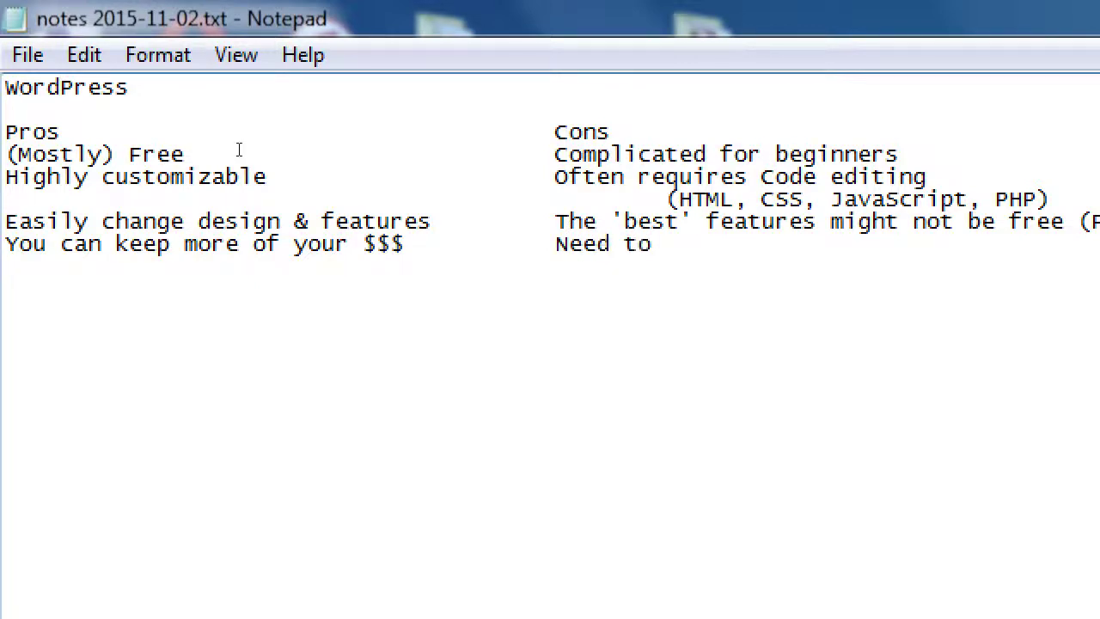
type(" get your hands di")
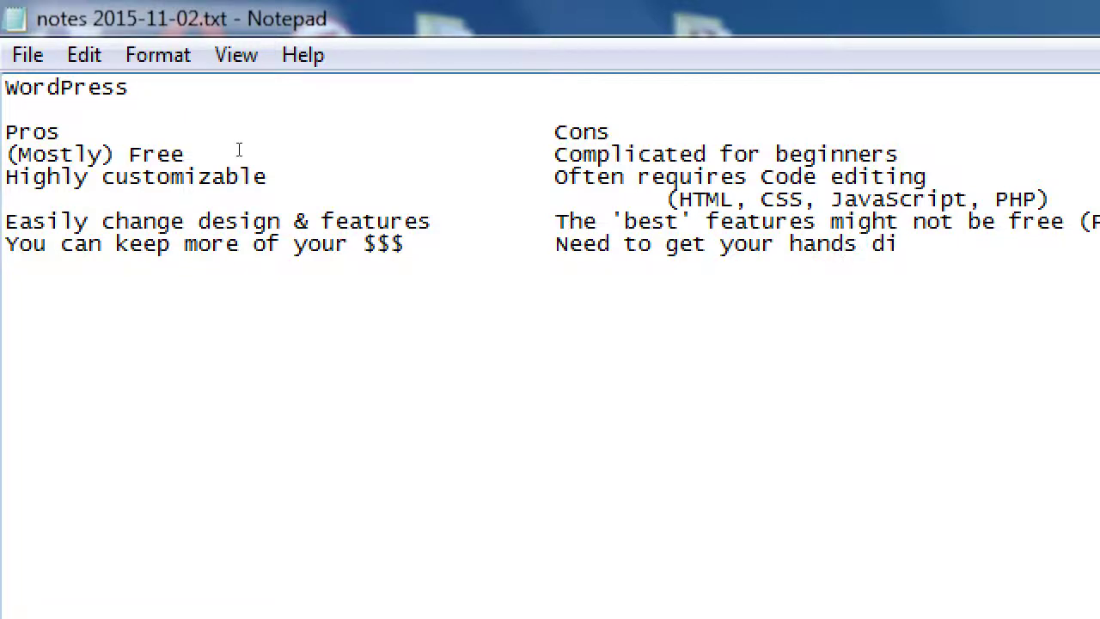
type("rtir")
key("BackSpace")
type("er")
key("Return")
Add 'Decentralized (Open source)' as the fifth pro and 'Decentralized' as the last con
type("Dece")
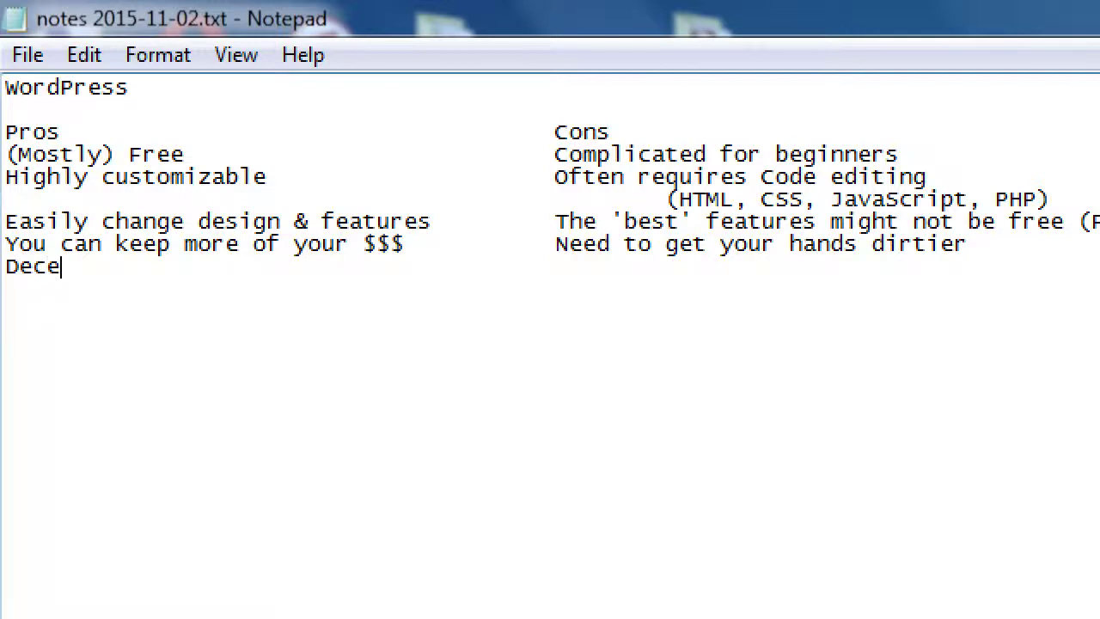
type("ntralized")
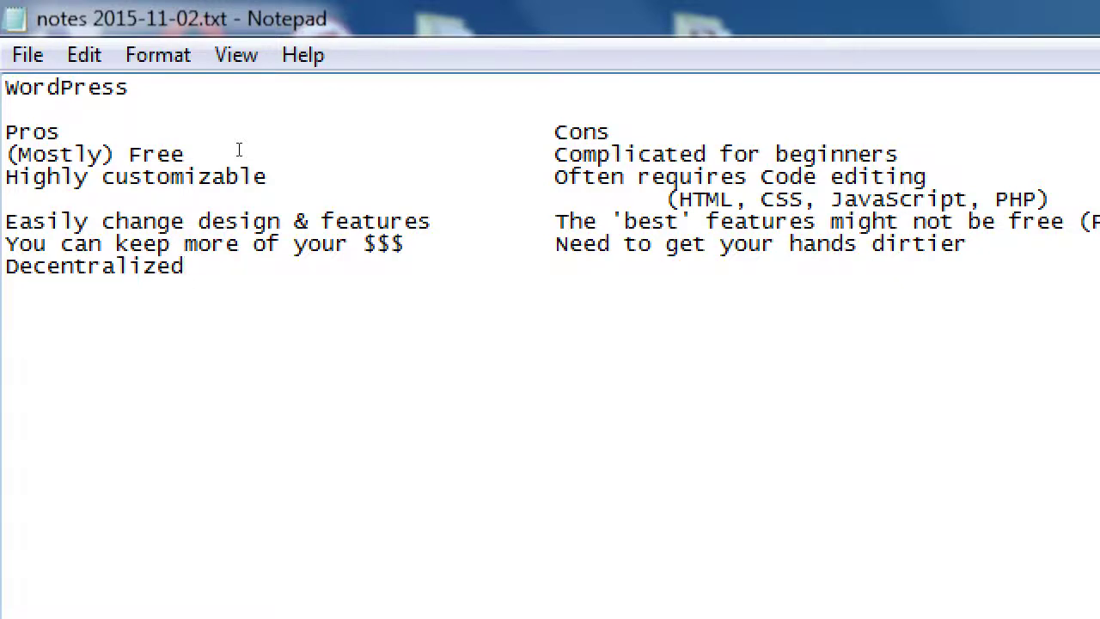
type("(Open source)")
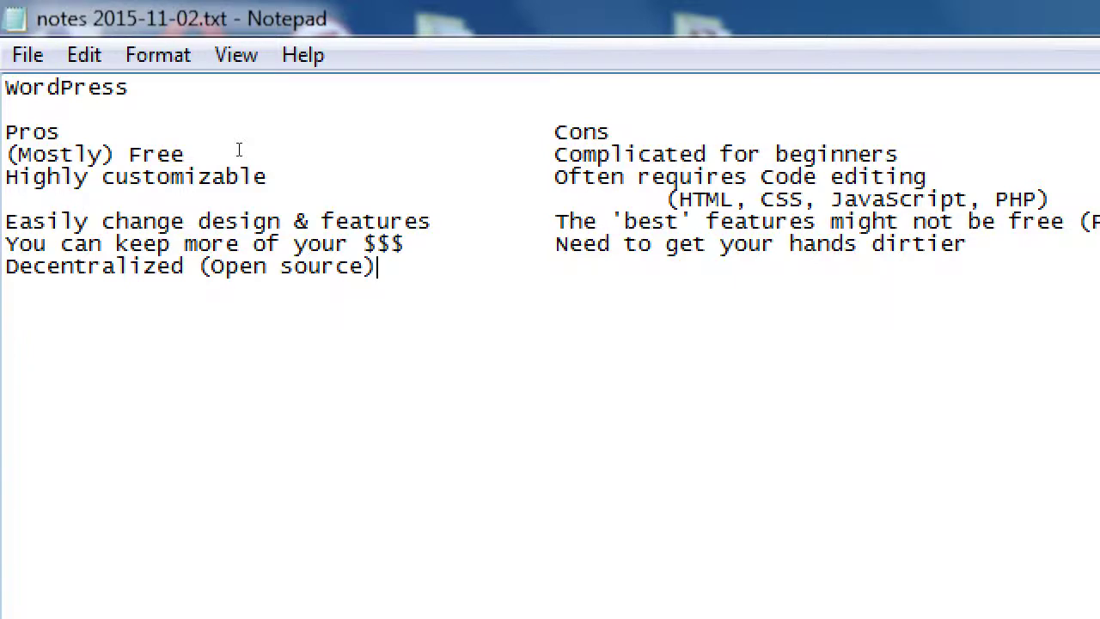
key("Return")
key("Tab")
key("Tab")
key("Tab")
key("BackSpace")
key("BackSpace")
key("BackSpace")
key("BackSpace")
key("Tab")
key("Tab")
key("Tab")
key("BackSpace")
type("Decentralized")
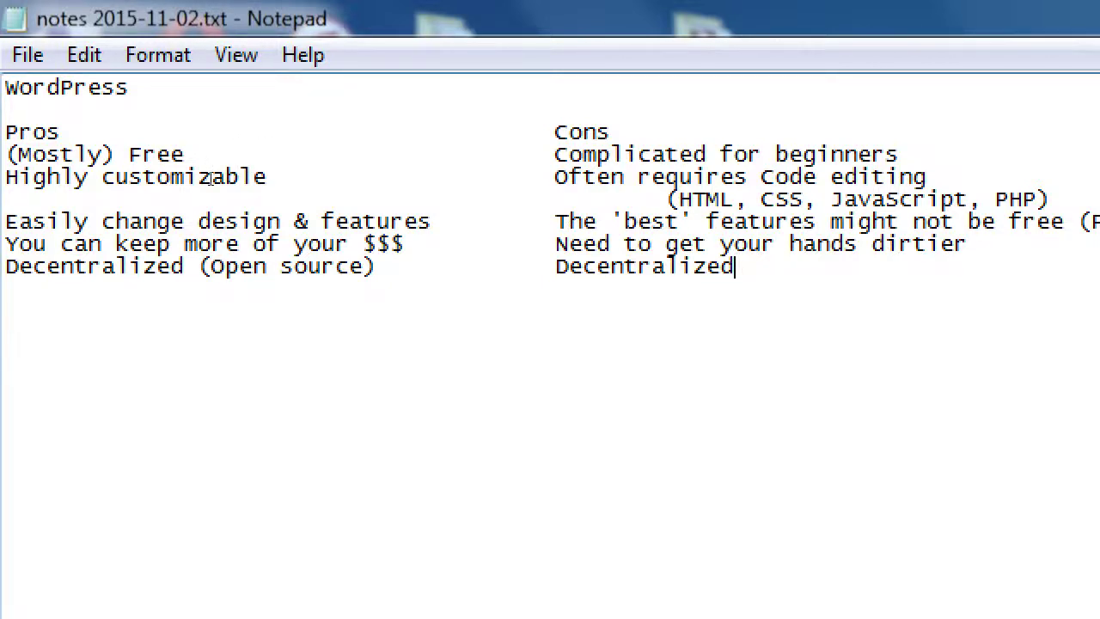
key("Return")
key("Return")
key("Return")
key("Return")
key("Return")
key("Return")
Add an 'Investment Costs:' heading with a WordPress row costing $0
type("Investment")
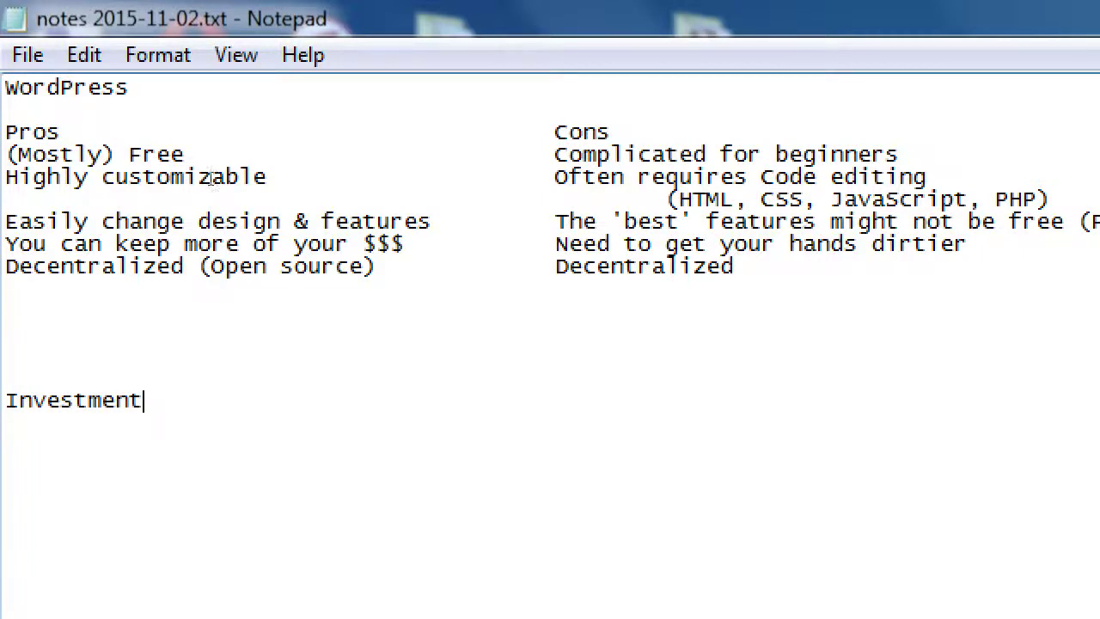
type(" Costs:")
key("Return")
type("WordPress")
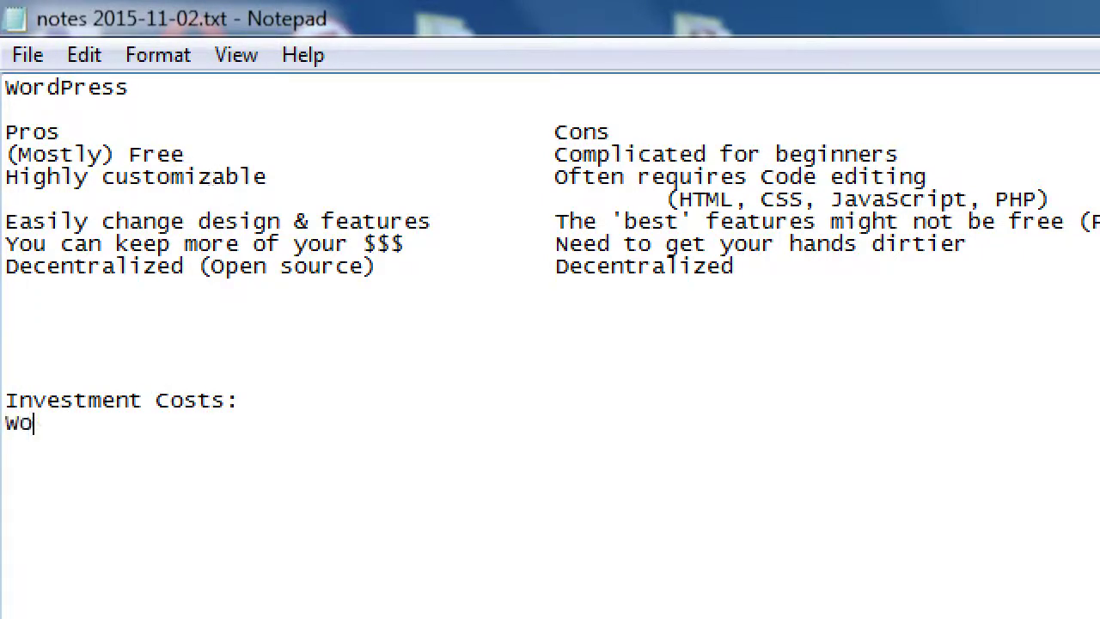
key("Tab")
key("Tab")
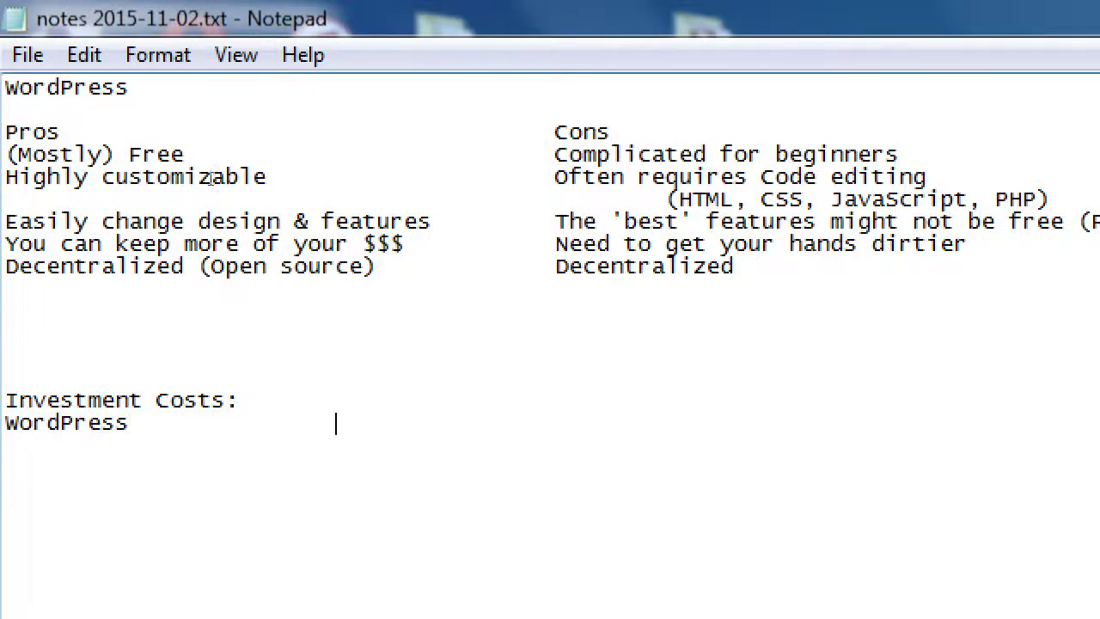
type("$0")
key("Return")
Add Themes at '$0 - 60 - 2000$' and Plugins at '$0 - 5 - 200$'
type("Themes")
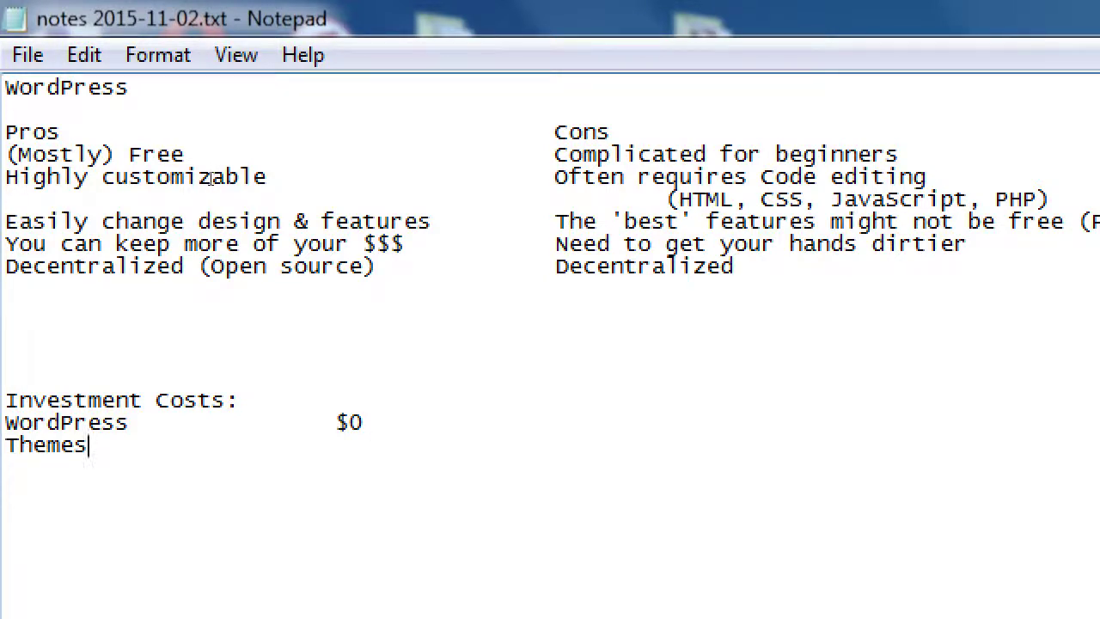
key("Tab")
key("Tab")
key("Tab")
type("$0 - 60 - 2000$")
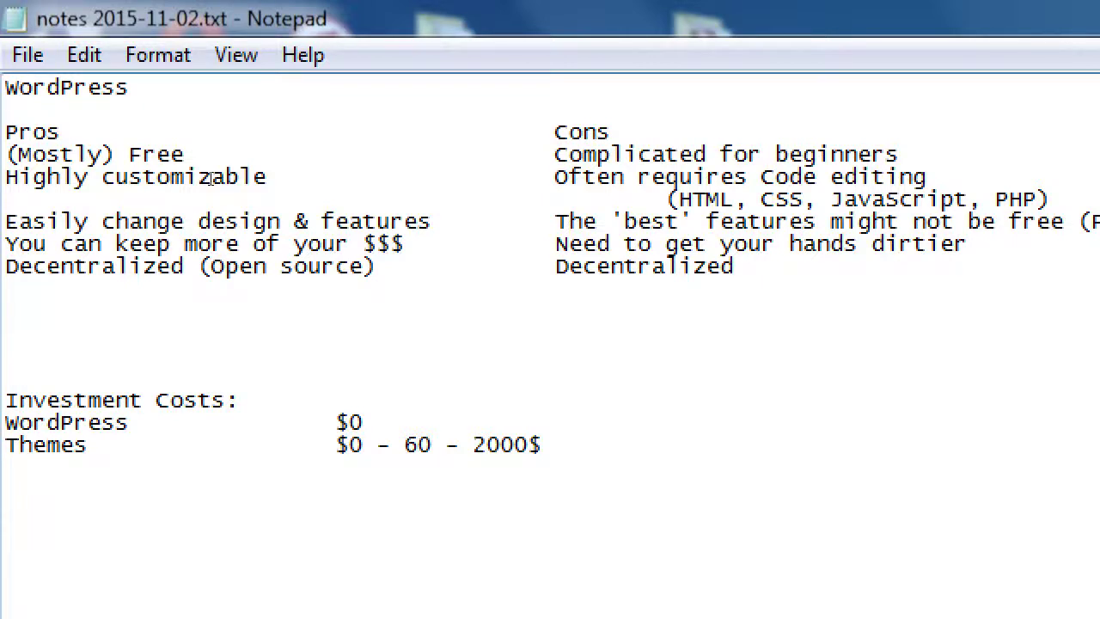
type("Plugins")
key("Tab")
key("Tab")
key("Tab")
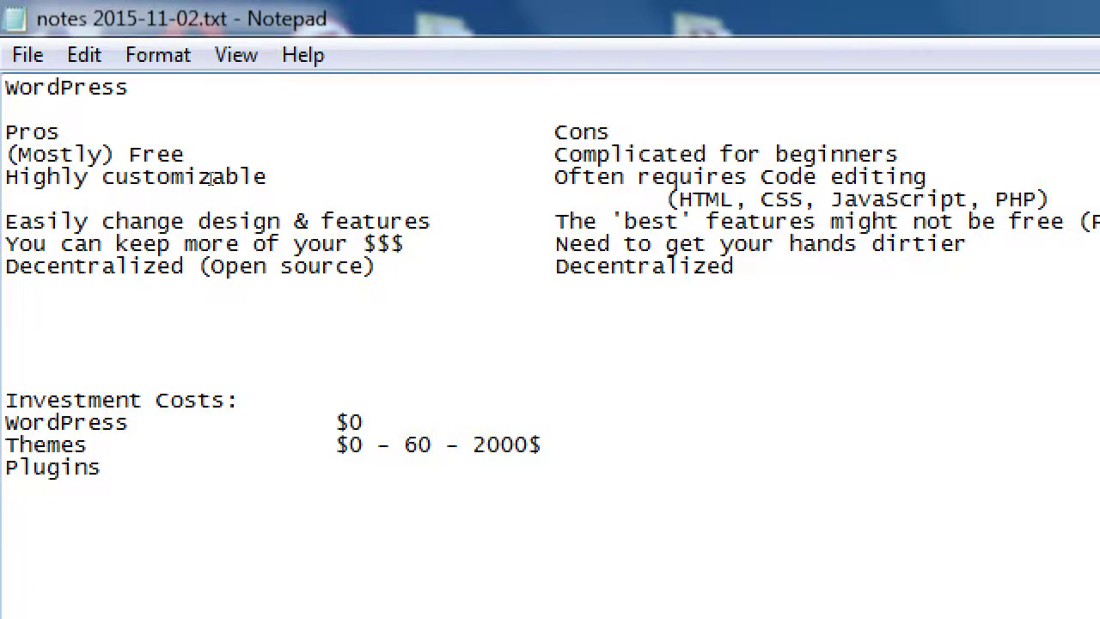
type("$0")
type(" - 5 - 200")
type("$")
key("BackSpace")
type("200$")
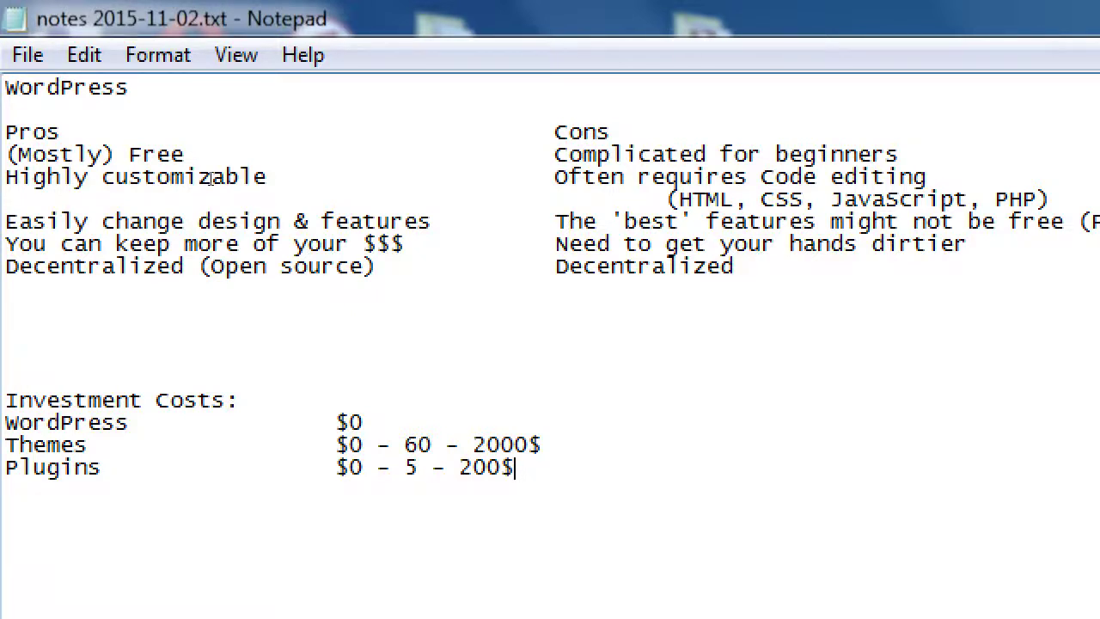
Append '(usually 1-time)' to the Themes cost and copy that note
key("Up")
key("End")
type("(usual")
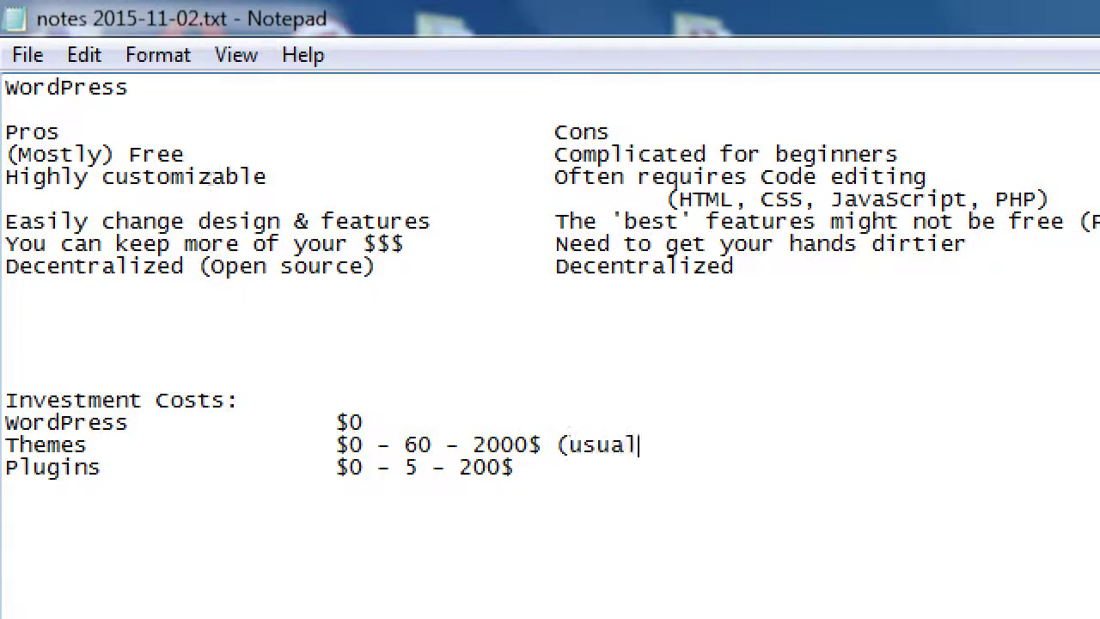
type("ly 1-time")
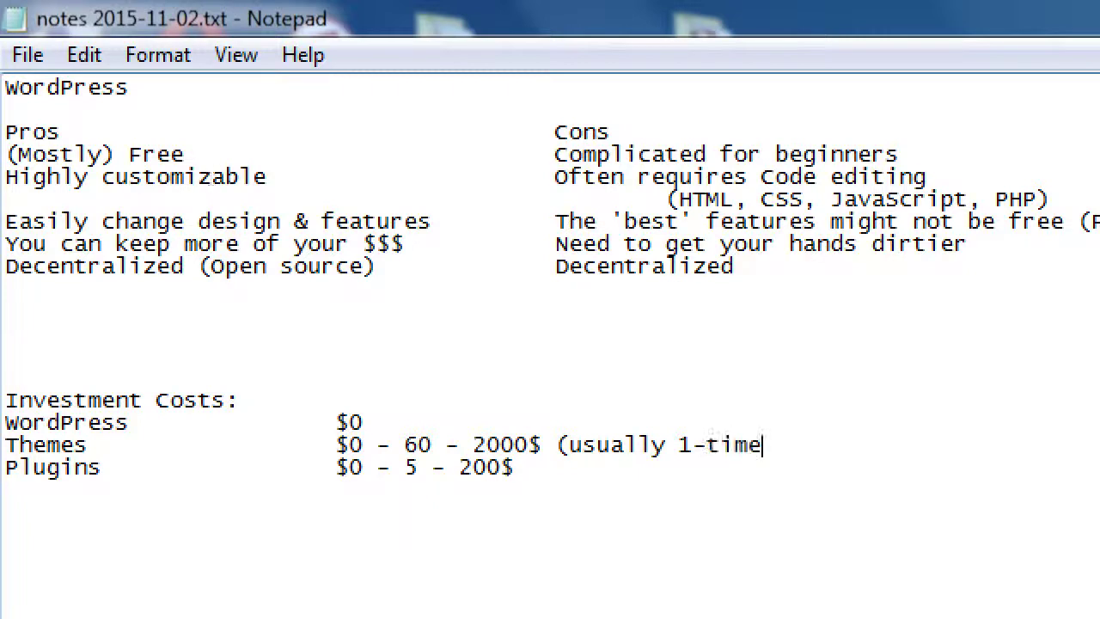
type(")")
key("shift+Left")
key("shift+Left")
key("shift+Left")
key("shift+Left")
key("shift+Left")
key("ctrl+shift+Left")
key("ctrl+shift+Left")
key("ctrl+shift+Left")
key("ctrl+shift+Left")
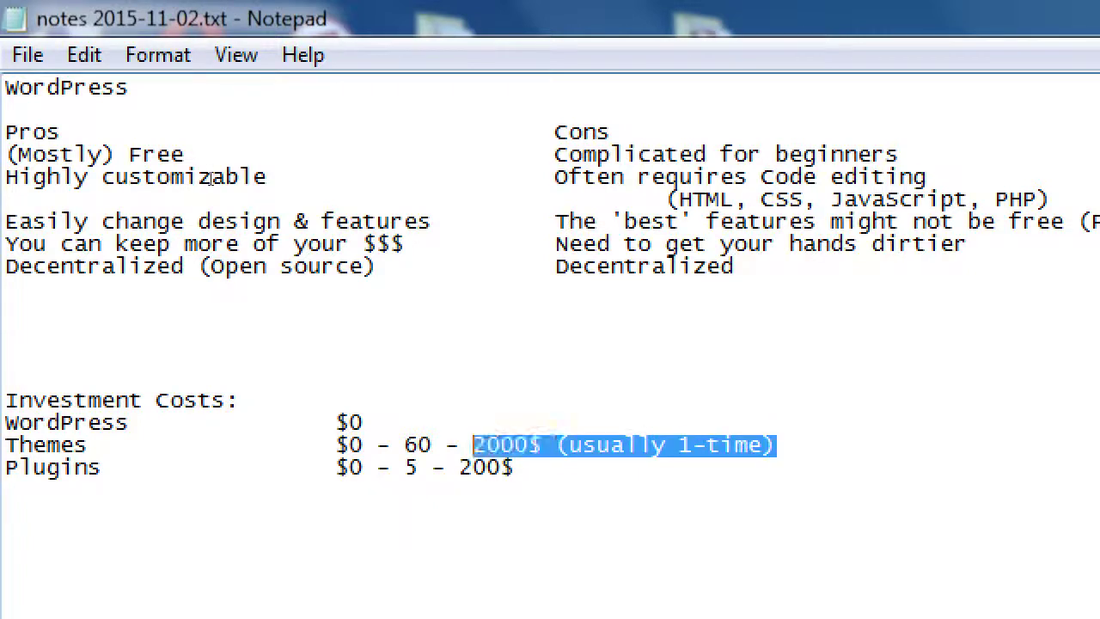
key("ctrl+shift+Right")
key("shift+Left")
key("ctrl+c")
Paste '(usually 1-time)' after the Plugins cost and start a new line below
key("Down")
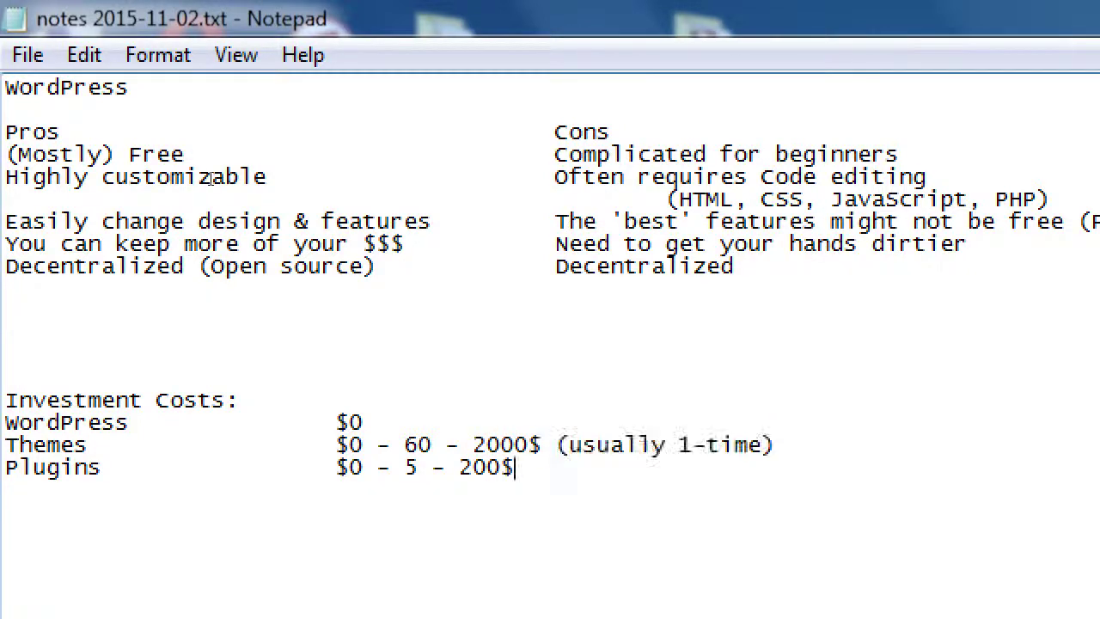
key("ctrl+v")
key("Left")
key("Left")
key("Left")
key("Left")
key("Left")
key("Left")
key("Left")
key("Left")
key("Left")
key("Left")
key("Left")
key("Left")
key("Left")
key("Left")
key("Left")
key("Left")
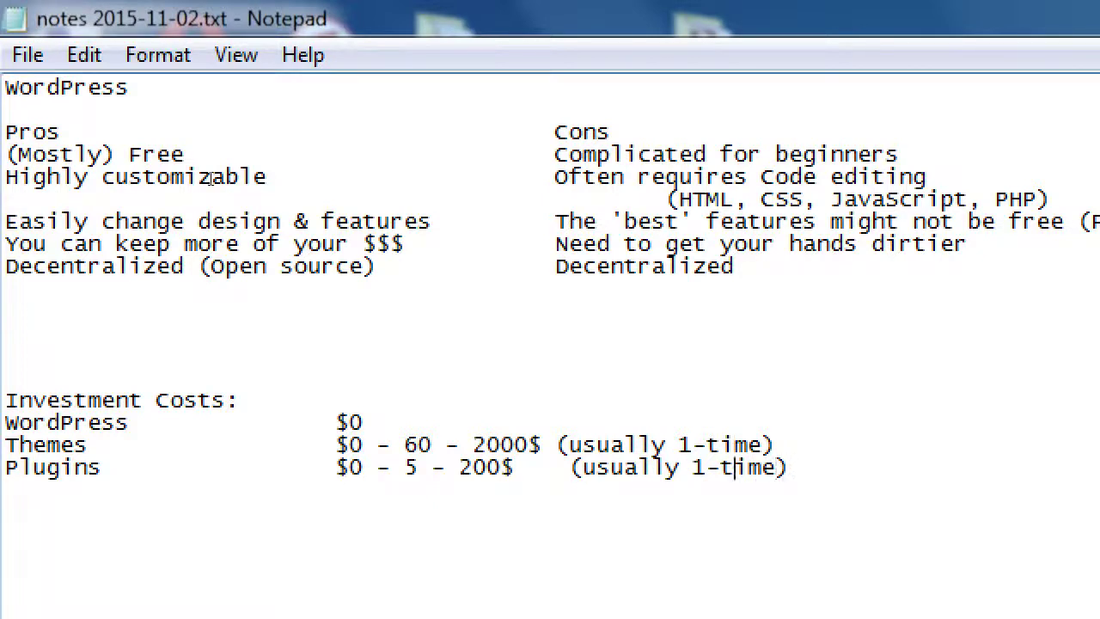
key("BackSpace")
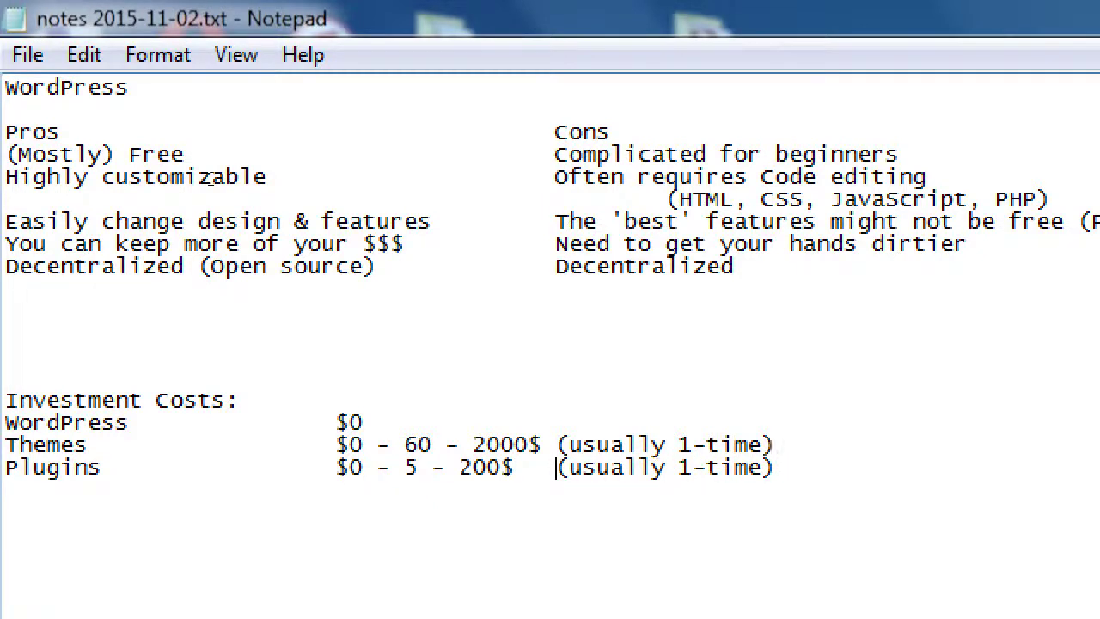
key("End")
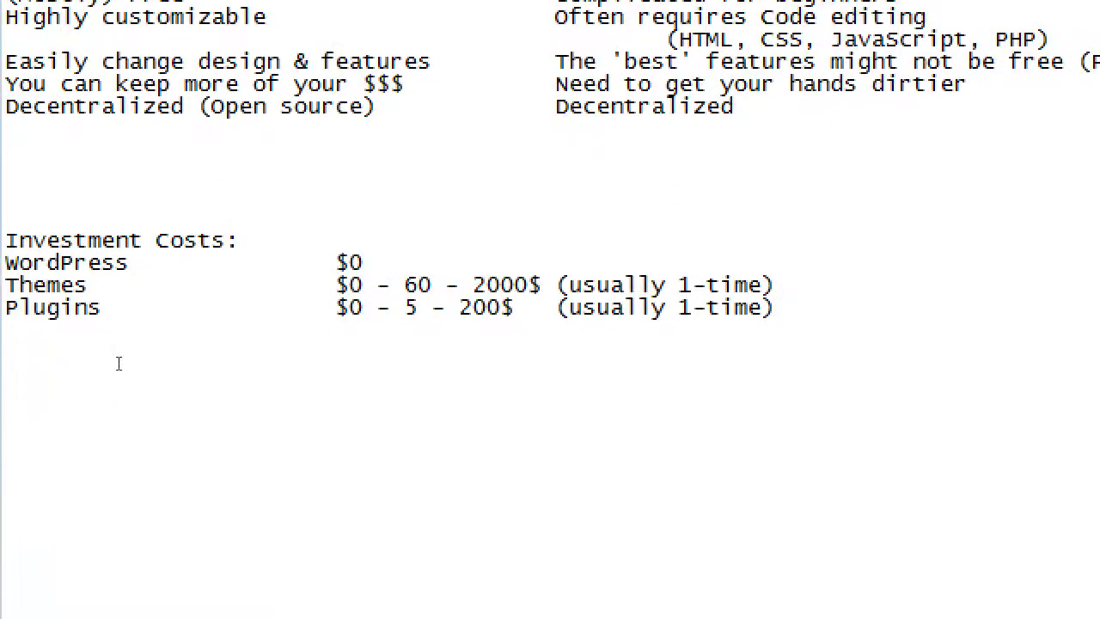
key("Return")
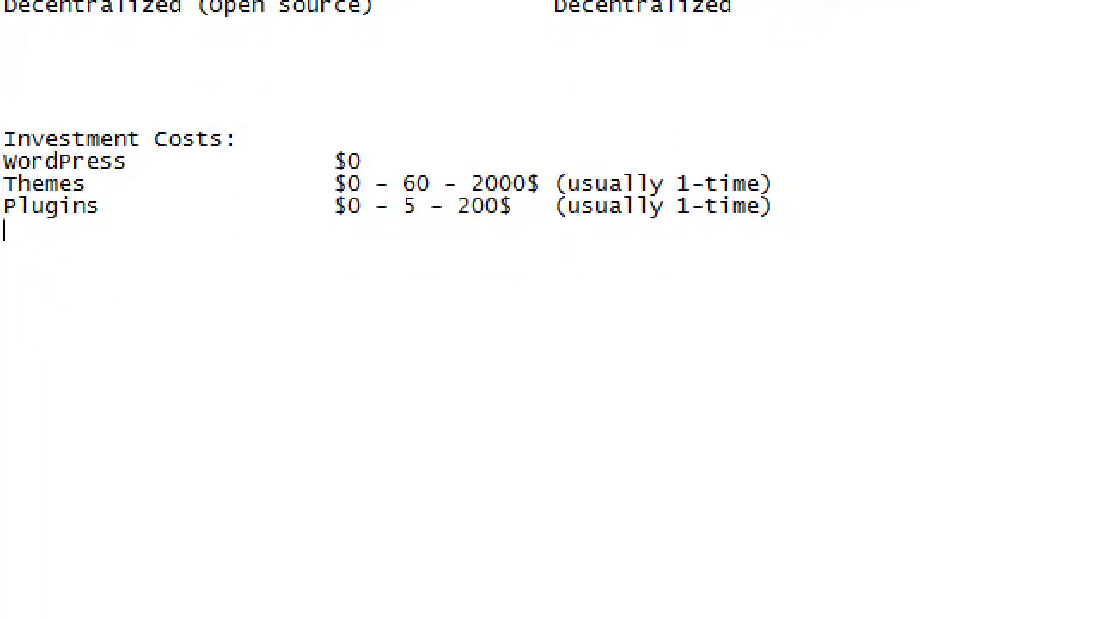
Type a 'Domain Name' row under Plugins, then add and remove a temporary '000webhost.com' note
type("Domain Name")
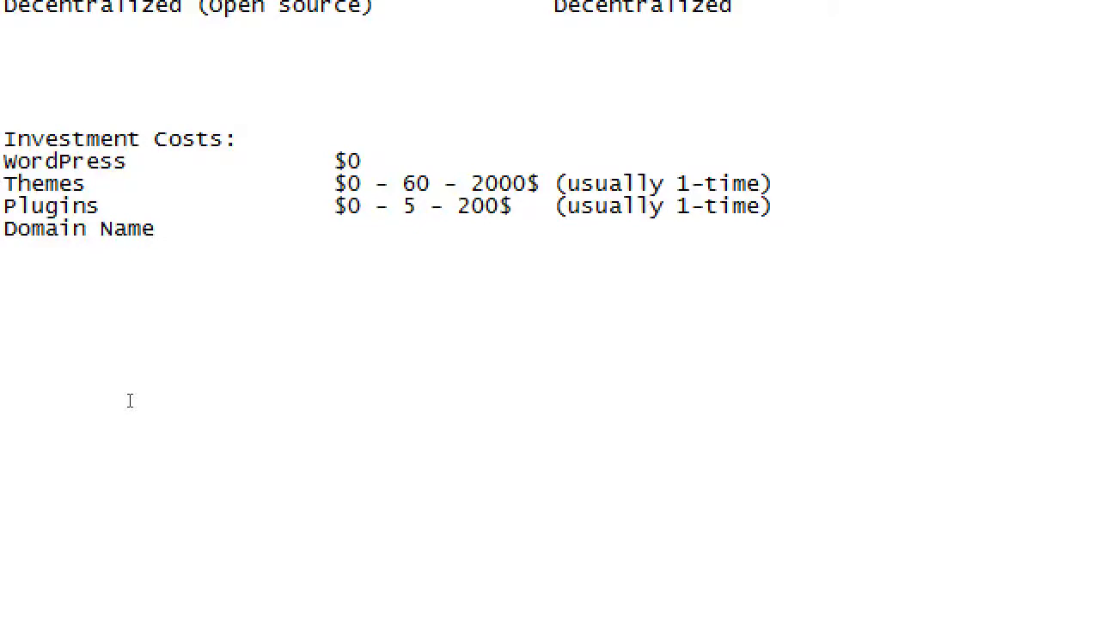
key("Tab")
key("Tab")
key("Tab")
key("BackSpace")
key("Return")
key("Return")
key("Return")
type("000")
type("host.cojm")
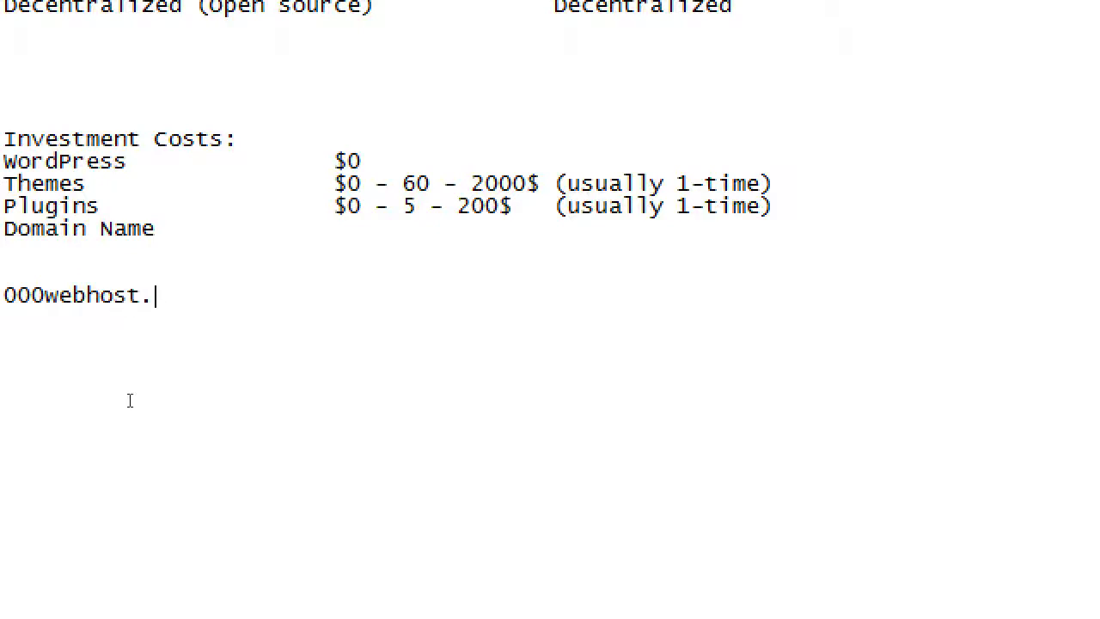
key("BackSpace")
key("BackSpace")
type("m")
key("shift+Home")
key("BackSpace")
key("BackSpace")
key("BackSpace")
key("BackSpace")
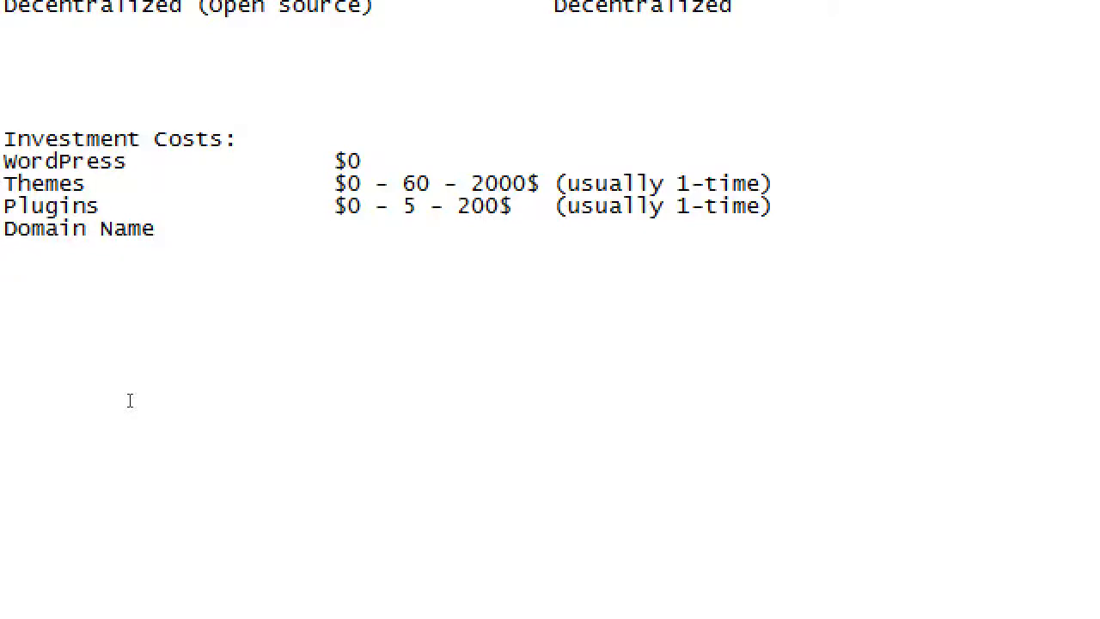
Enter '$2.99 /yr - 13$/yr ($2000)' as the Domain Name cost and add a 'Hosting Space' row
key("Tab")
type("$2.99 /yr ")
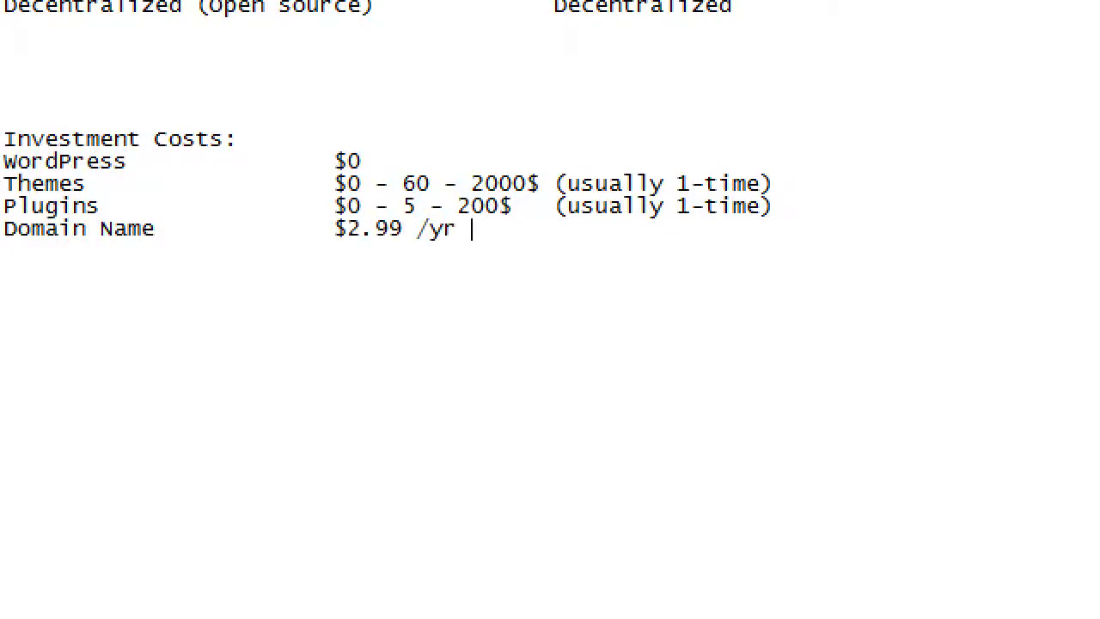
type("- 13$/yr -")
key("BackSpace")
type("()")
key("Left")
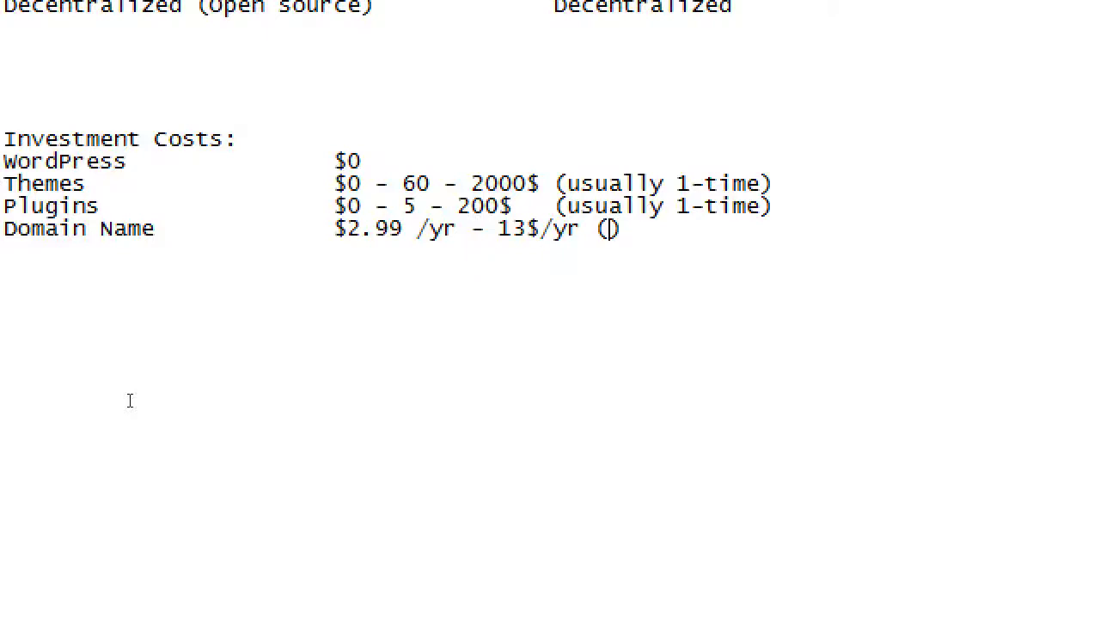
type("$2000")
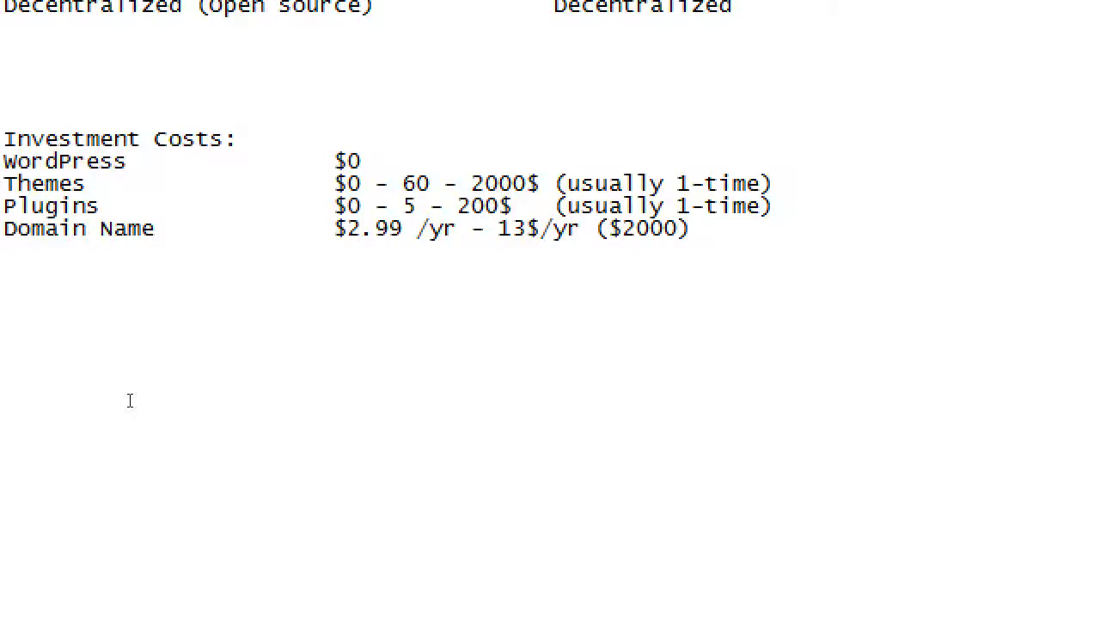
key("Left")
key("Left")
key("Left")
key("Left")
key("Left")
key("Left")
key("Left")
key("Left")
key("Left")
key("Left")
key("Left")
key("Left")
key("Left")
key("Left")
key("Left")
key("End")
key("Return")
type("Hosting Space")
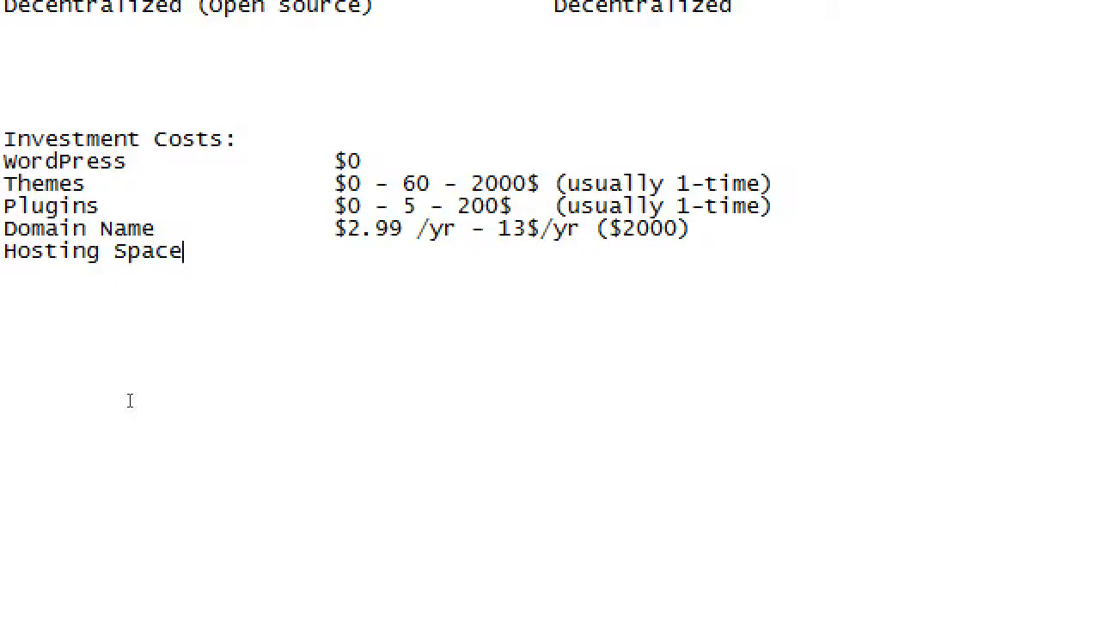
Give Hosting Space the aligned cost '$3/mo - 50/mo' and begin a new line below
key("Tab")
key("Tab")
type("$3/mo - 50")
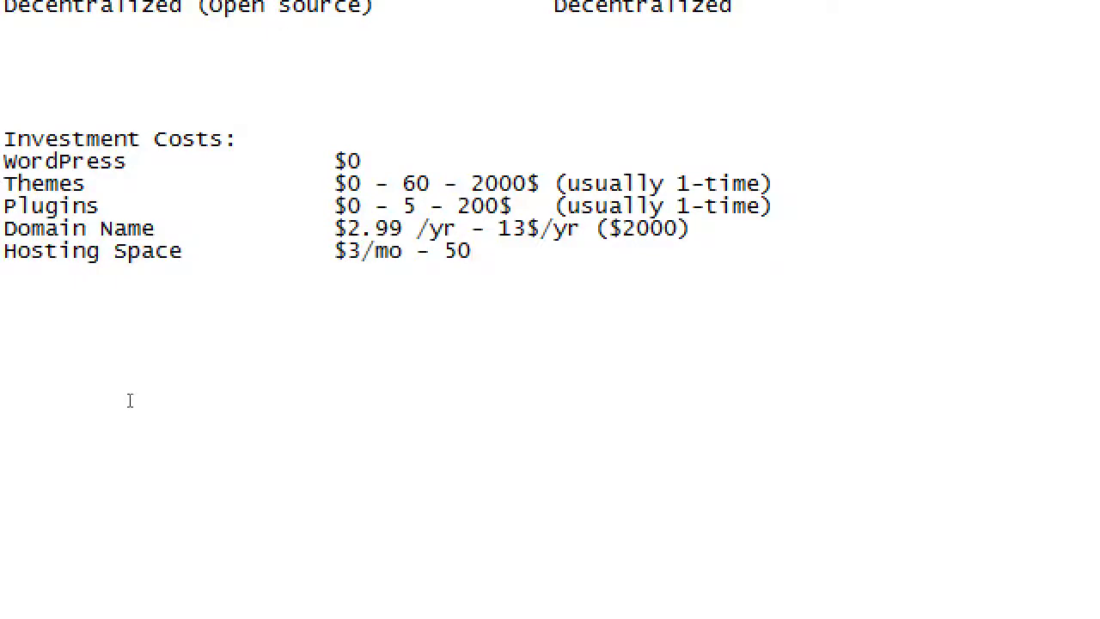
type("/mo")
key("Return")
Add a 'Time' row with the value 'infinite' aligned to the cost column
type("Time")
key("Tab")
key("Tab")
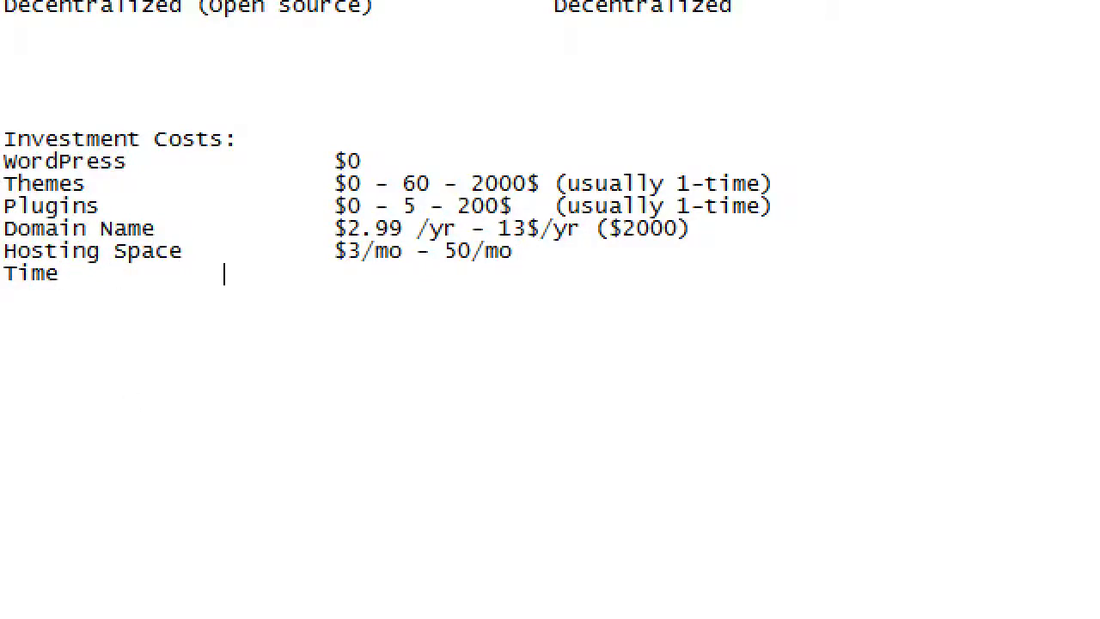
key("Tab")
type("8")
key("BackSpace")
type("infinite")
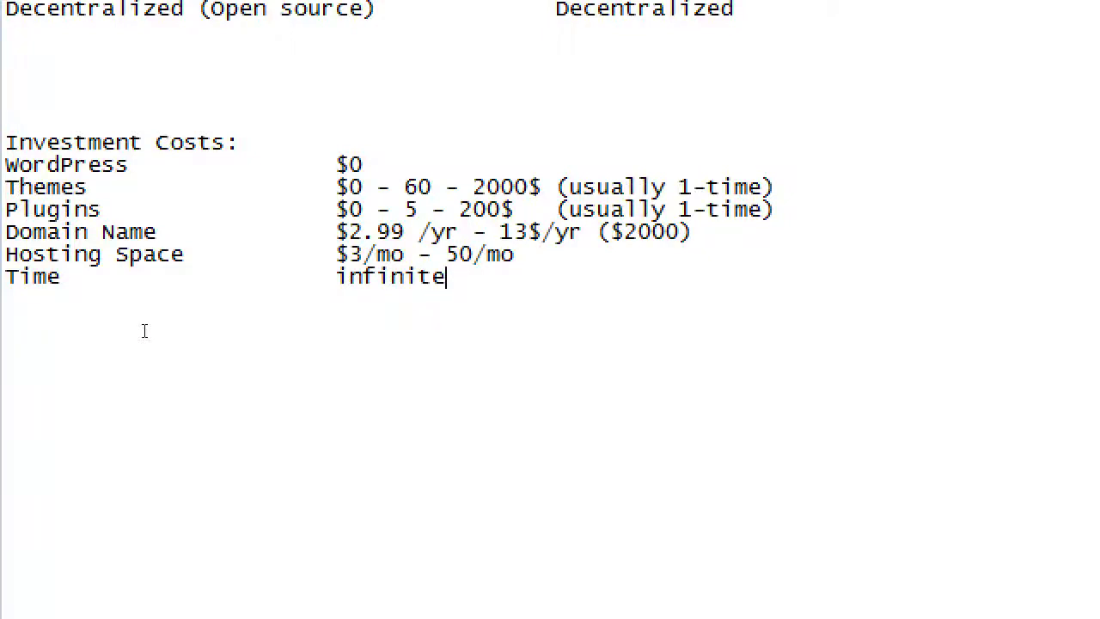
key("super+minus")
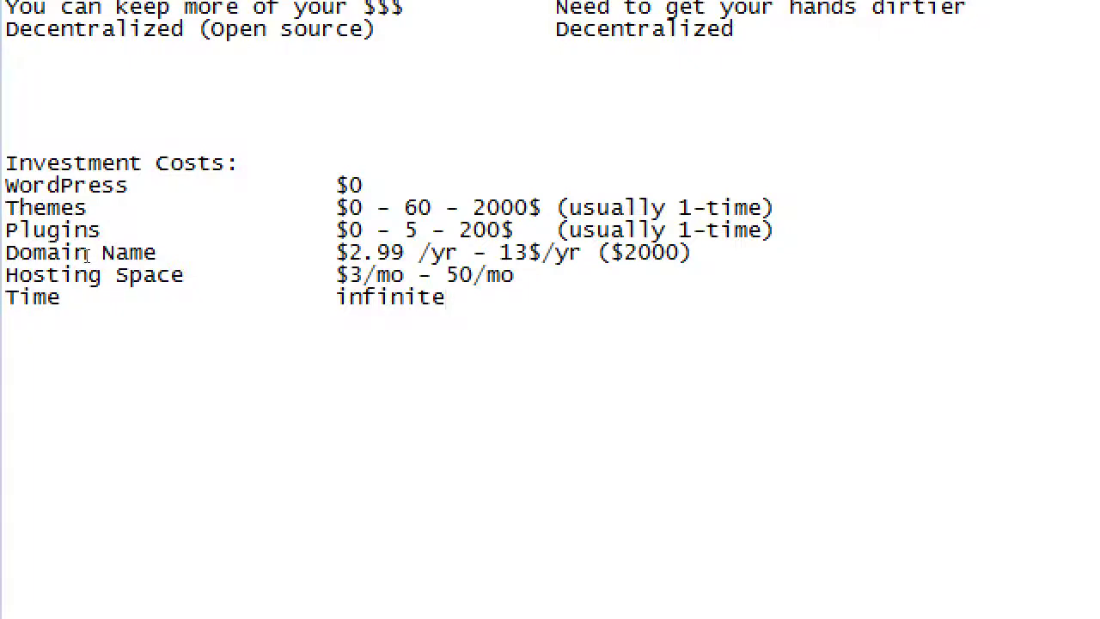
Type 'In this class, we'll be using a Virtual Host (localhost)' on a new line below the costs
key("Return")
key("Return")
key("Return")
key("Return")
type("In this class,")
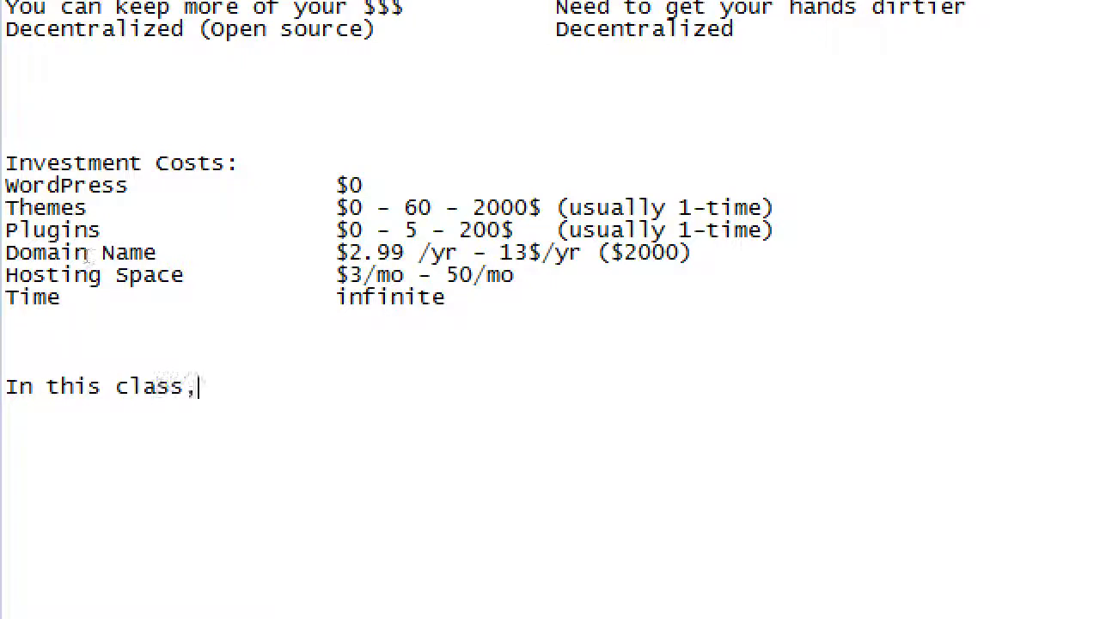
type(" we'll be using a ")
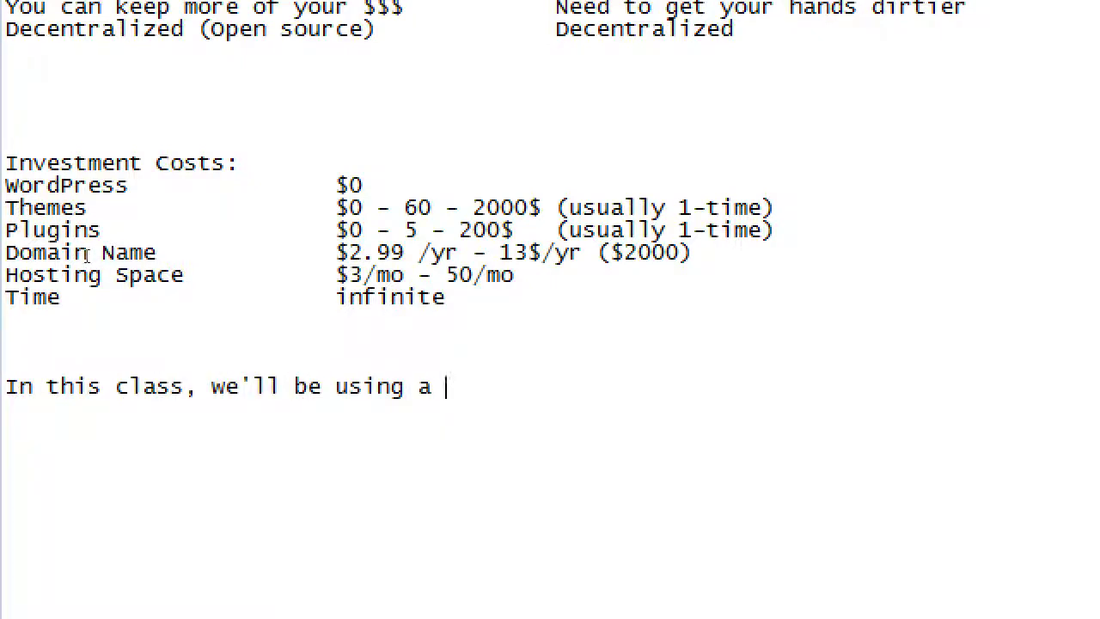
type("Virtual Host")
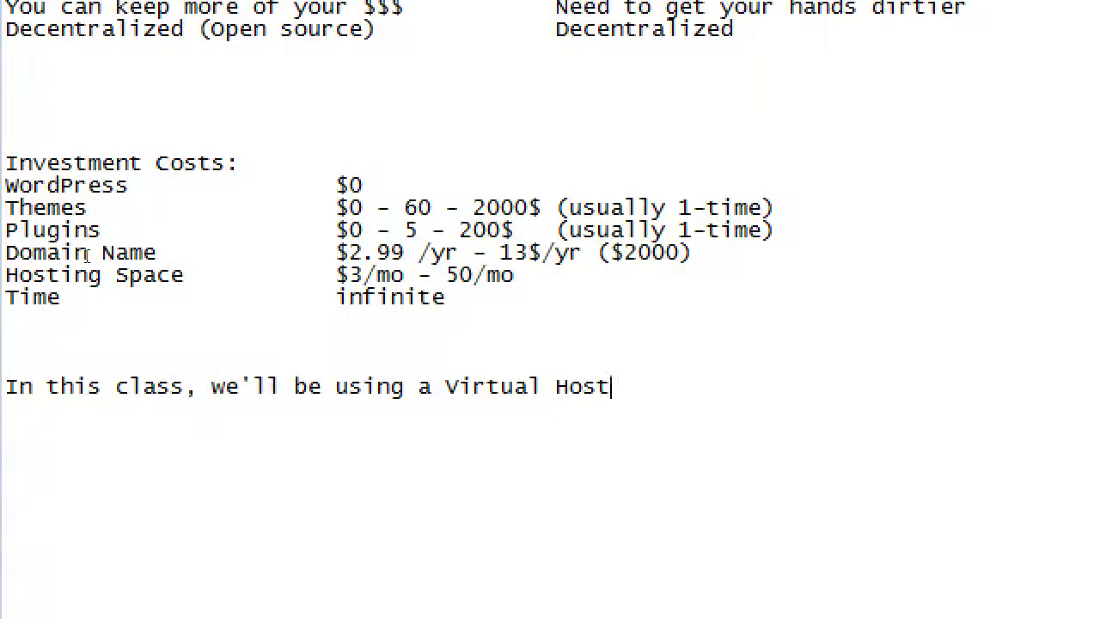
type("(localhost)")
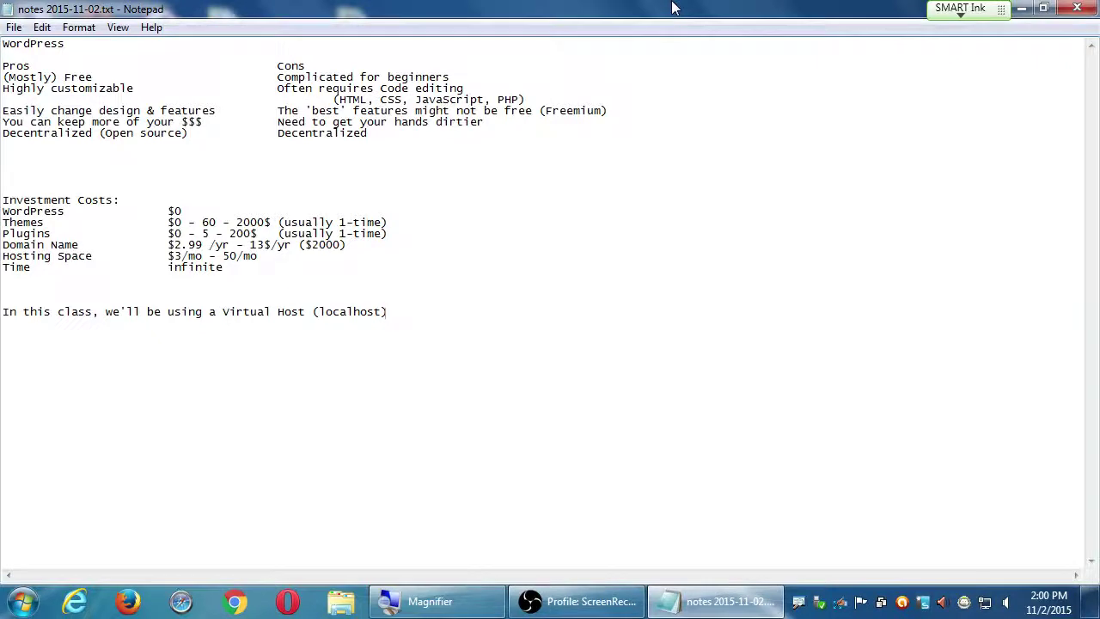
Shrink the Notepad window to reveal the desktop, then bring it back full-screen
double_click(673, 8)
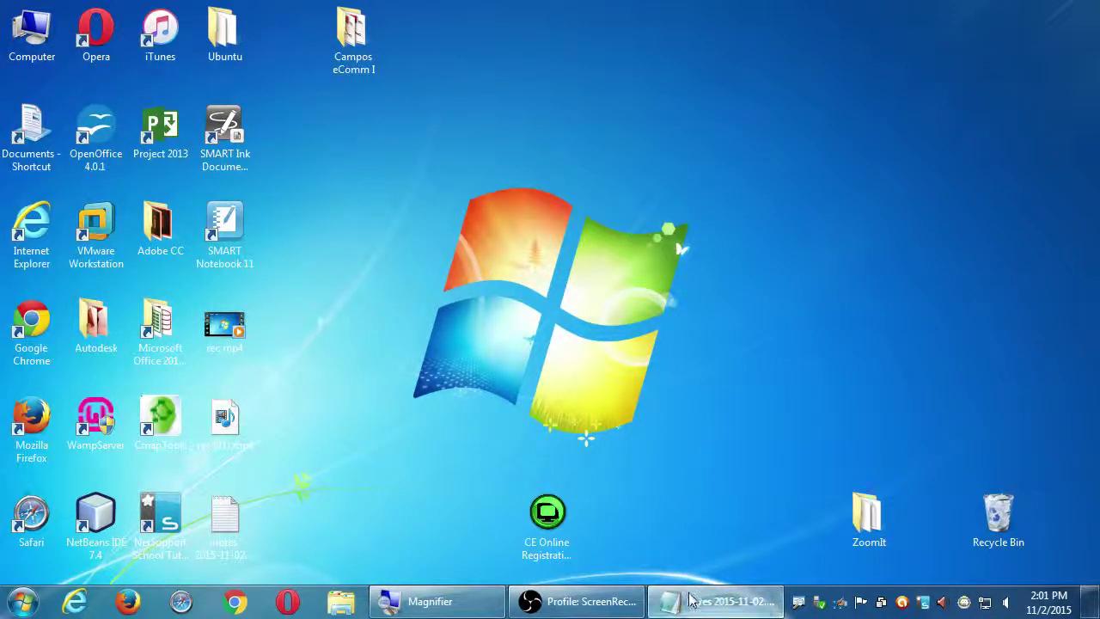
left_click(715, 600)
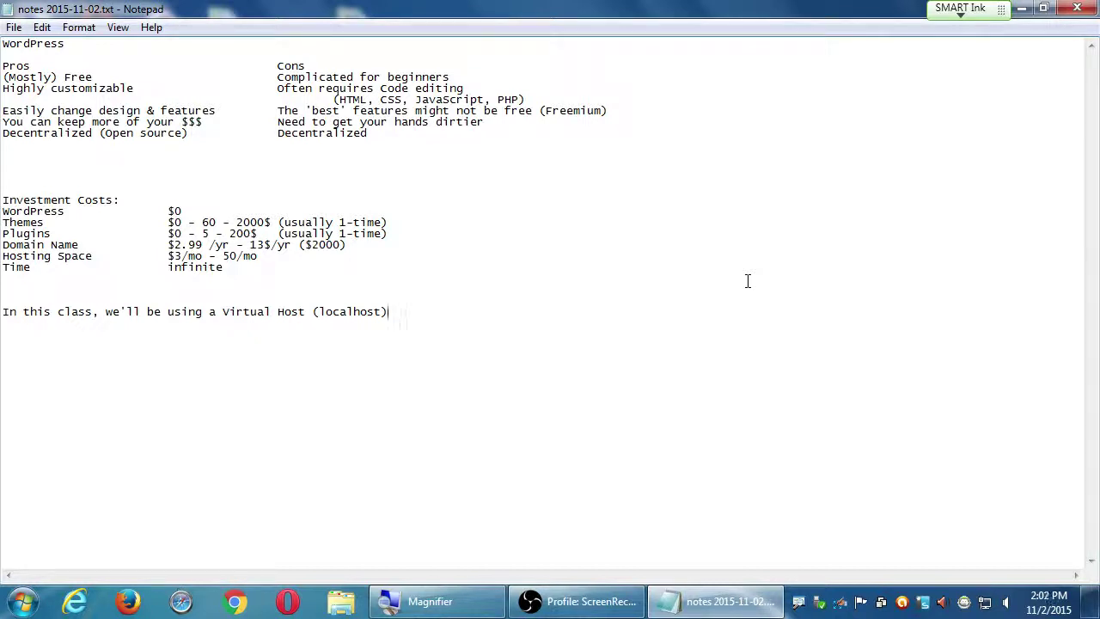
Add the indented point 'Great because it's a test site' under the localhost sentence
double_click(339, 311)
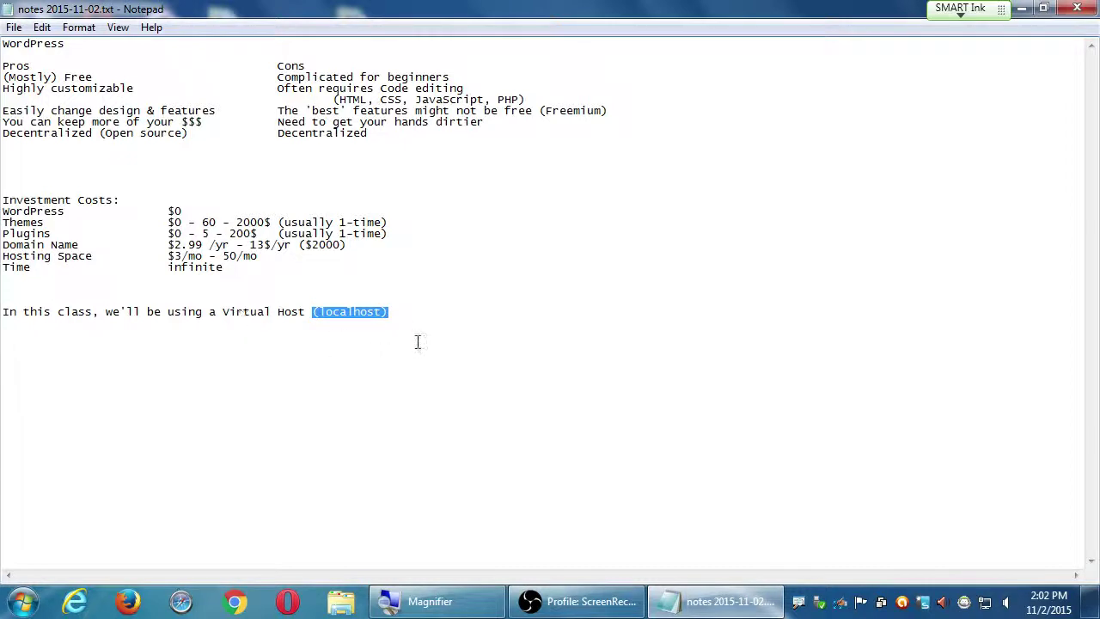
left_click(422, 301)
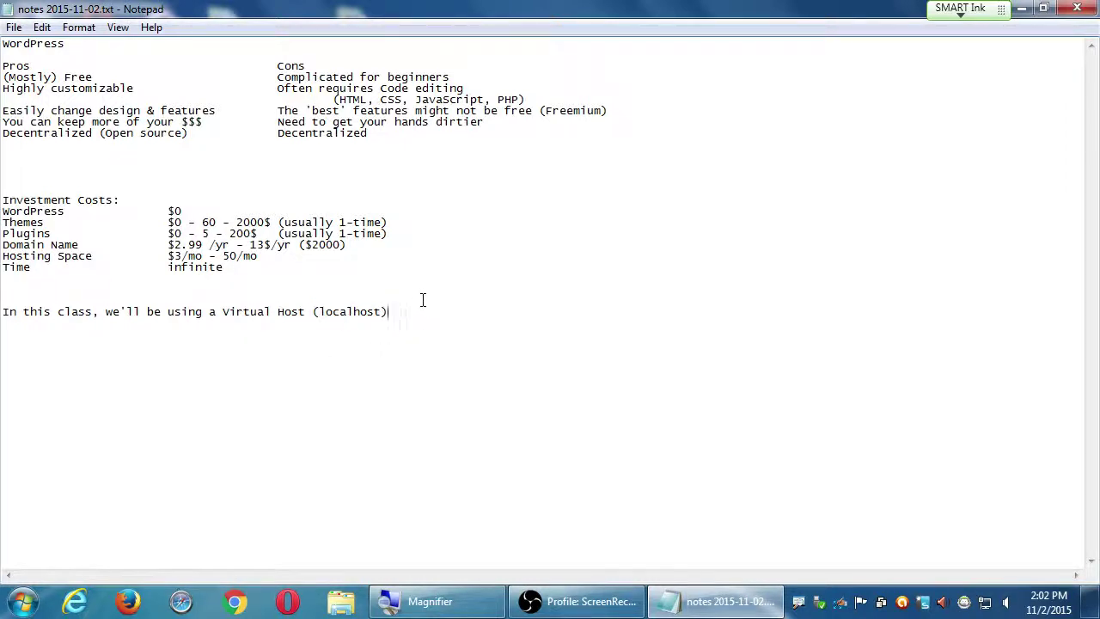
type("-")
key("super+plus")
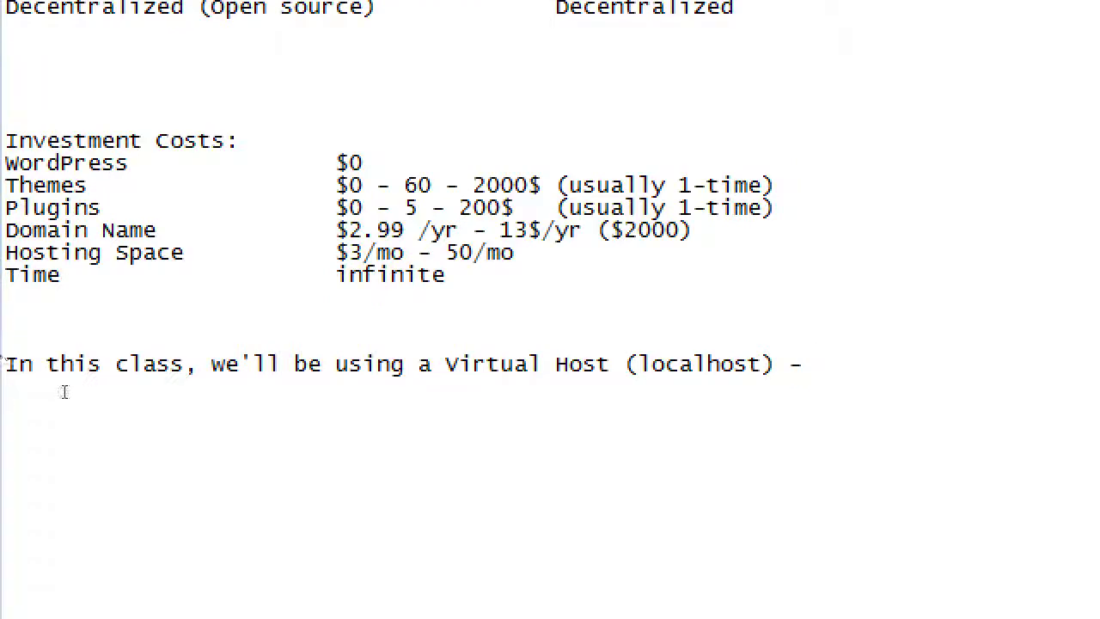
key("BackSpace")
key("Return")
key("Tab")
type("Great because it's a t")
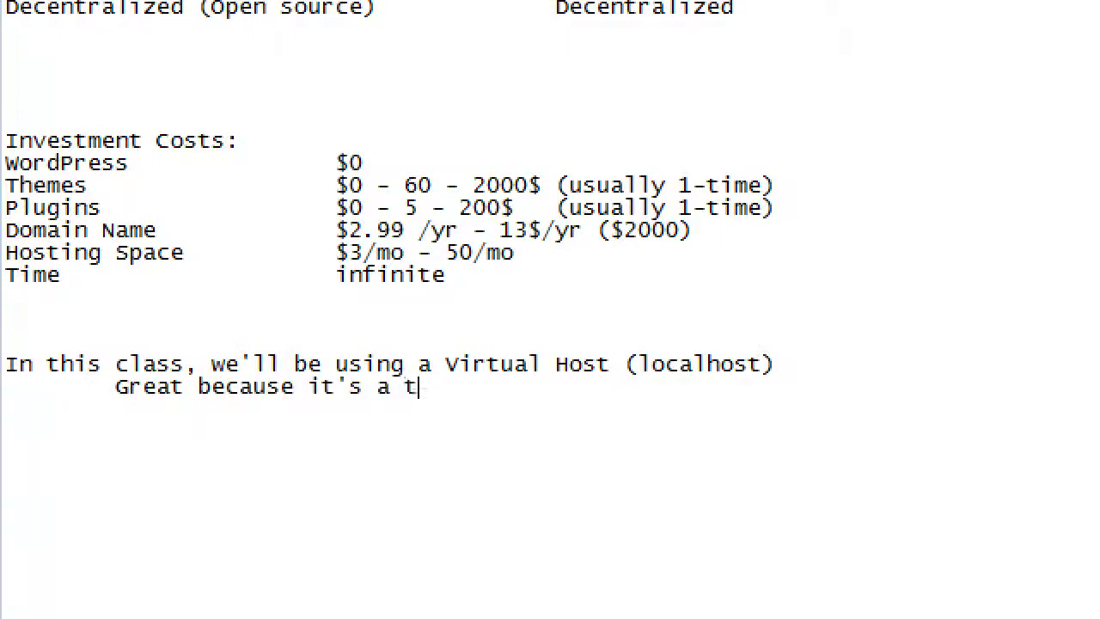
type("est site")
Add indented points 'Is not live (people won't see mistakes)' and 'Excellent way to learn WP'
key("Return")
key("Tab")
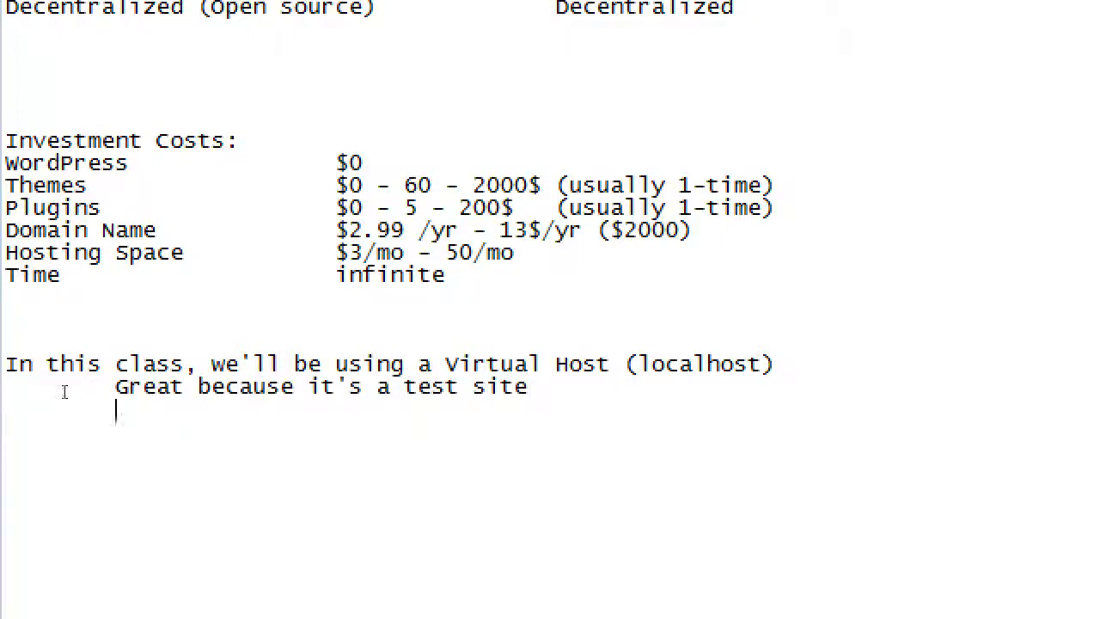
type("D")
key("BackSpace")
type("Is not live")
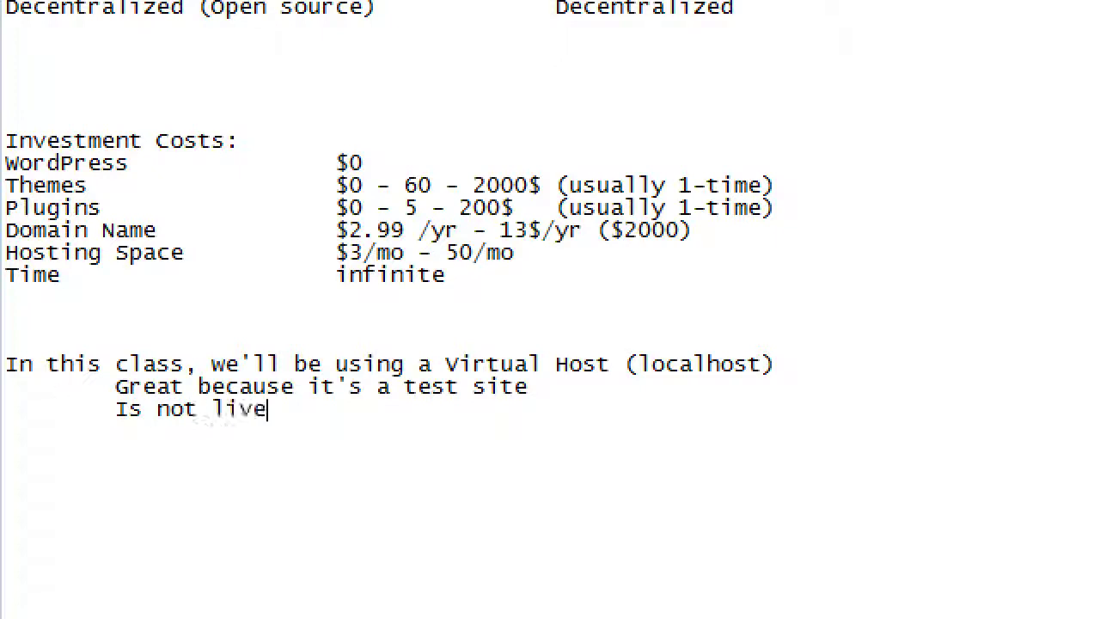
type(" (th")
key("BackSpace")
key("BackSpace")
type("people won't see")
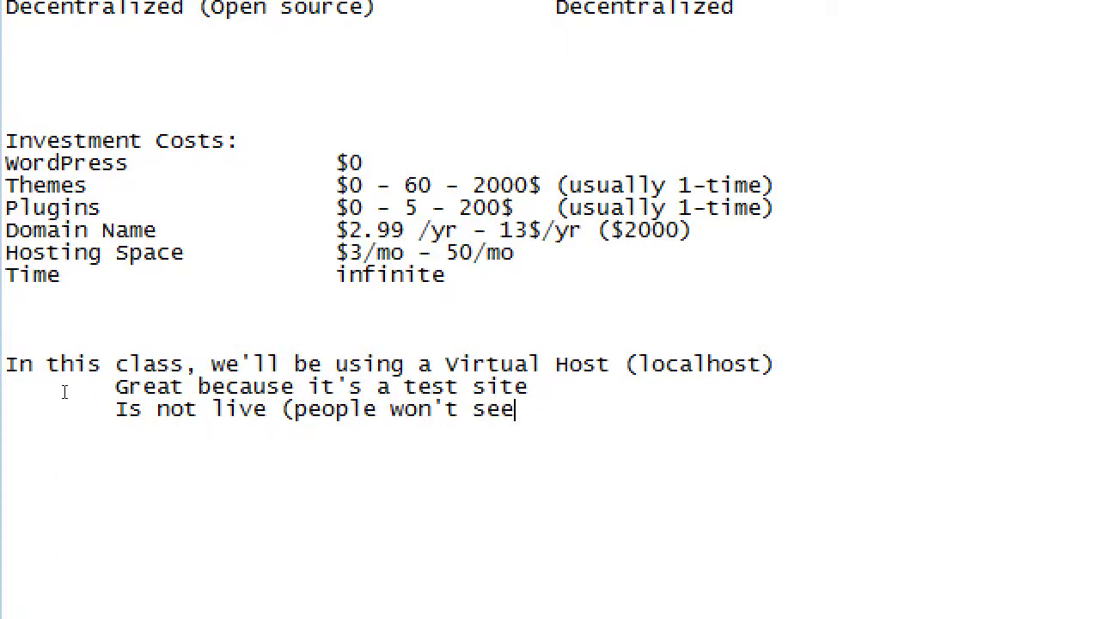
type(" mistakes)")
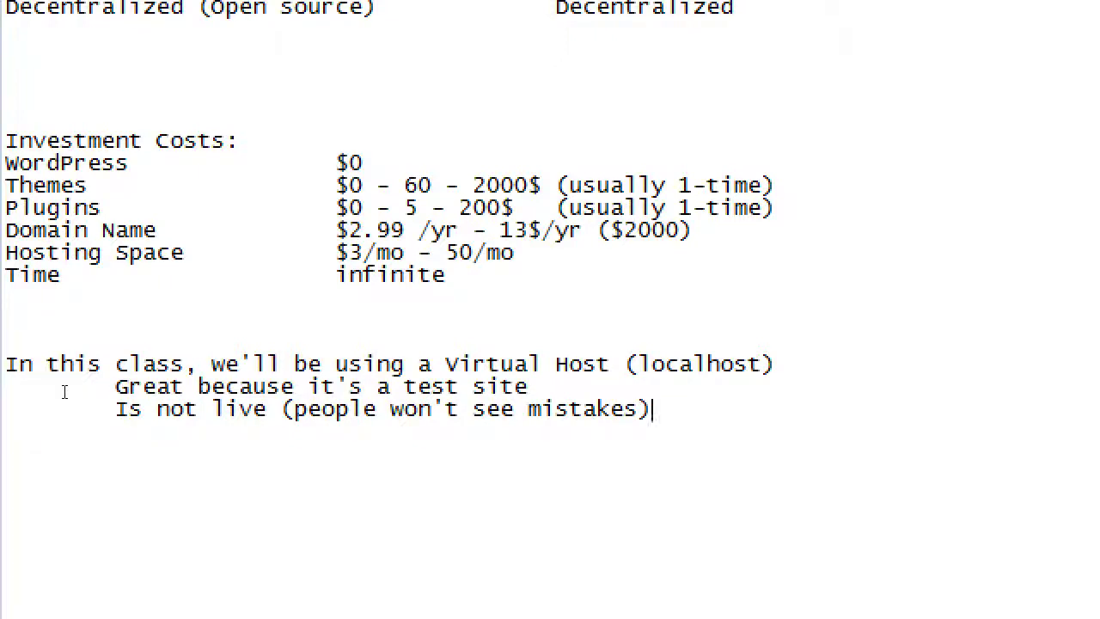
key("Return")
key("Tab")
type("Excellent way to learn wo")
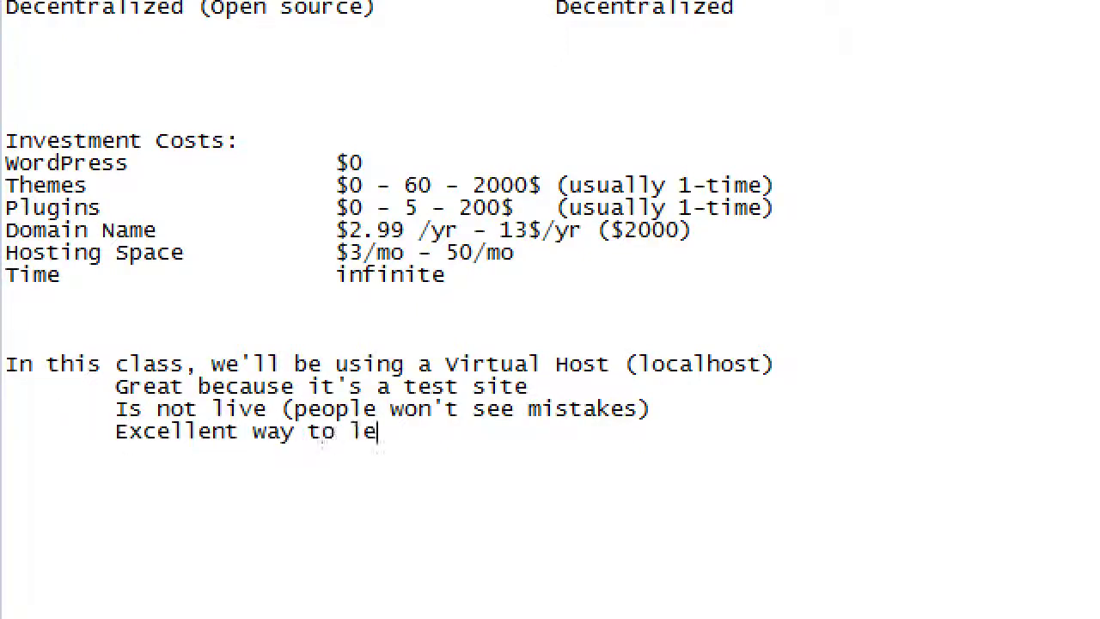
key("BackSpace")
key("BackSpace")
type("WP")
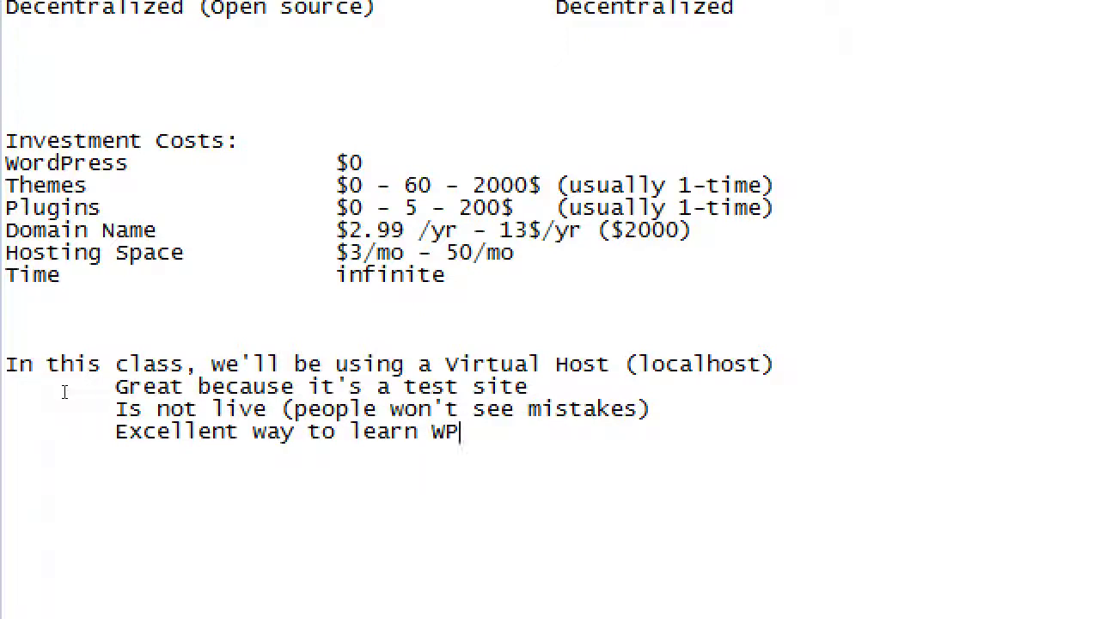
Add the line 'PROBLEM: It is a bit techincal' below the sub-points
key("Return")
type("PROBLOE")
key("BackSpace")
key("BackSpace")
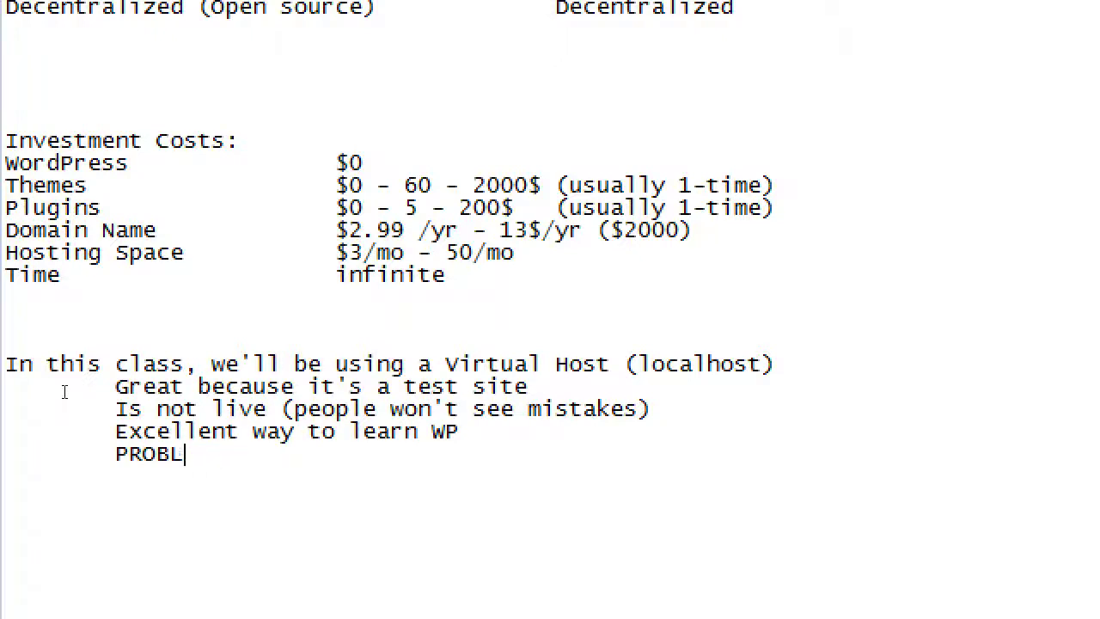
type("EM: i")
key("BackSpace")
type("Is a bit techincal")
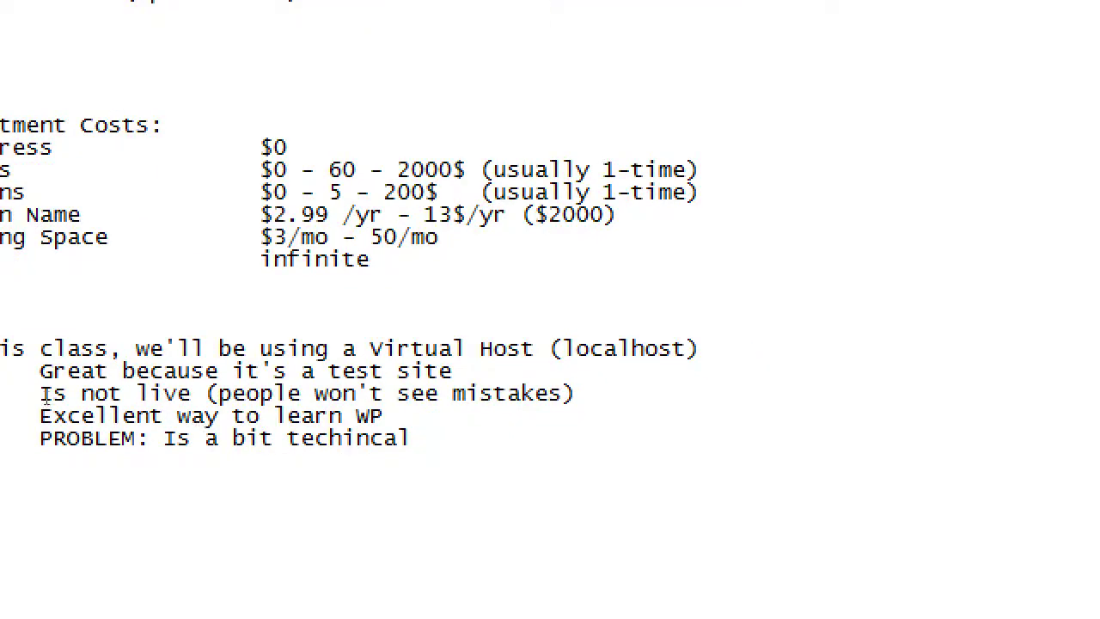
key("ctrl+Left")
key("ctrl+Left")
key("ctrl+Left")
key("ctrl+Left")
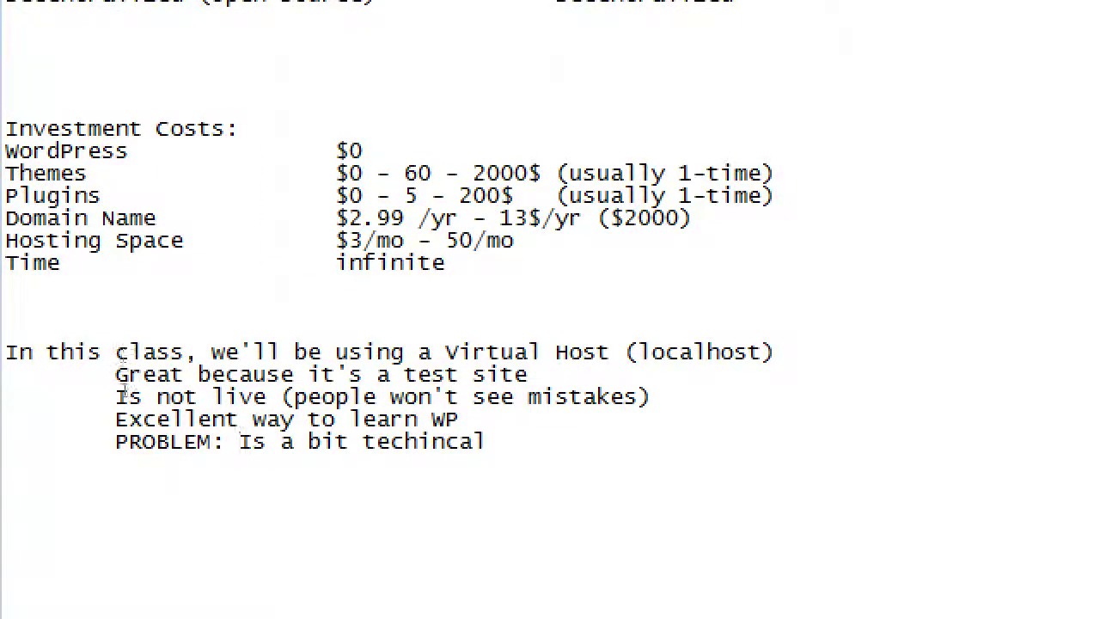
key("shift+Right")
type("It")
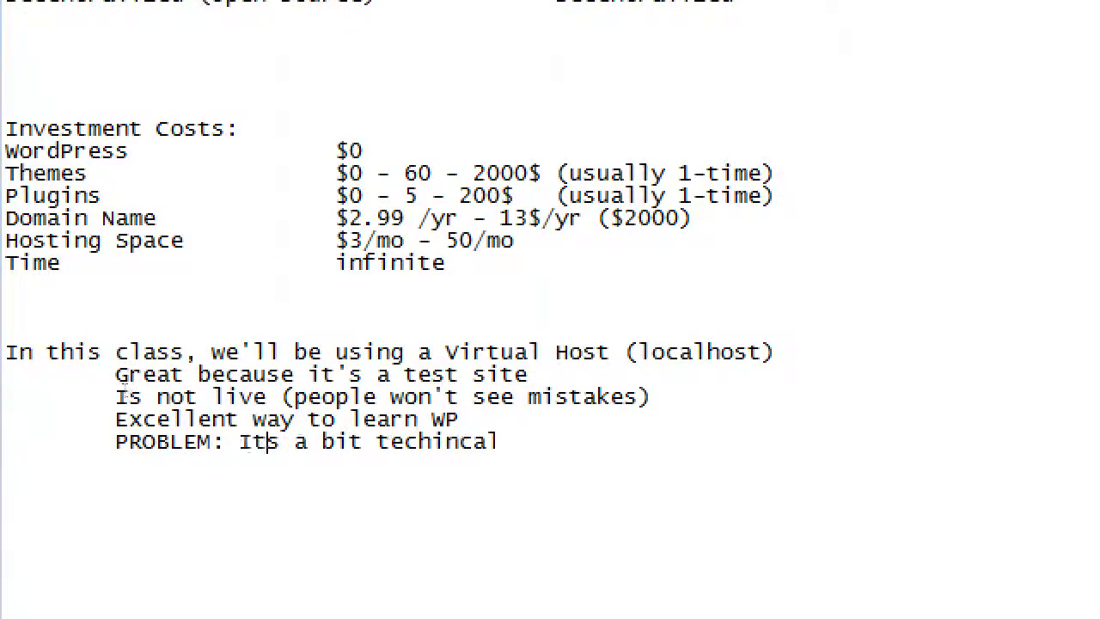
type(" is")
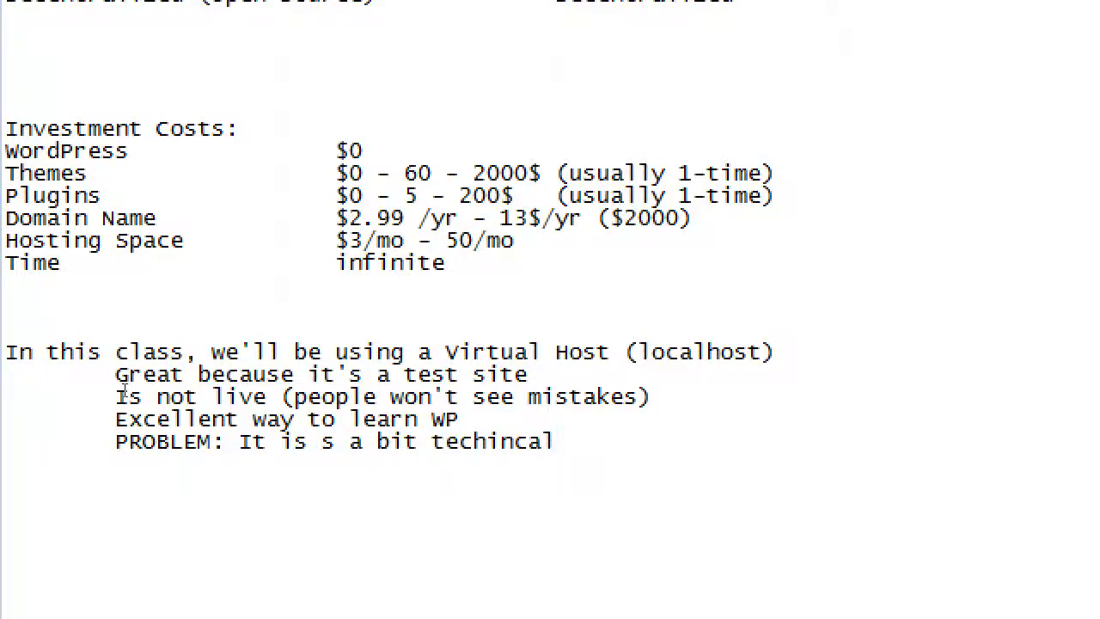
key("shift+Right")
key("shift+Right")
key("Delete")
key("End")
Begin an indented 'WAMP (Windows) or MAMP (Mac' note below the PROBLEM line
key("Return")
key("Return")
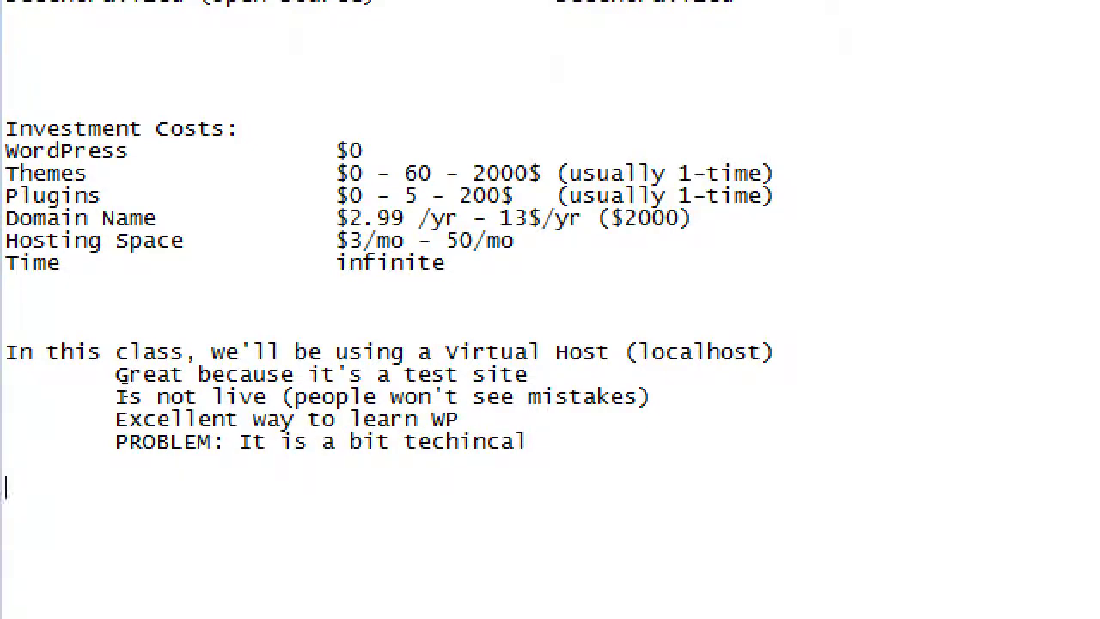
key("Tab")
type("WAMP (Win")
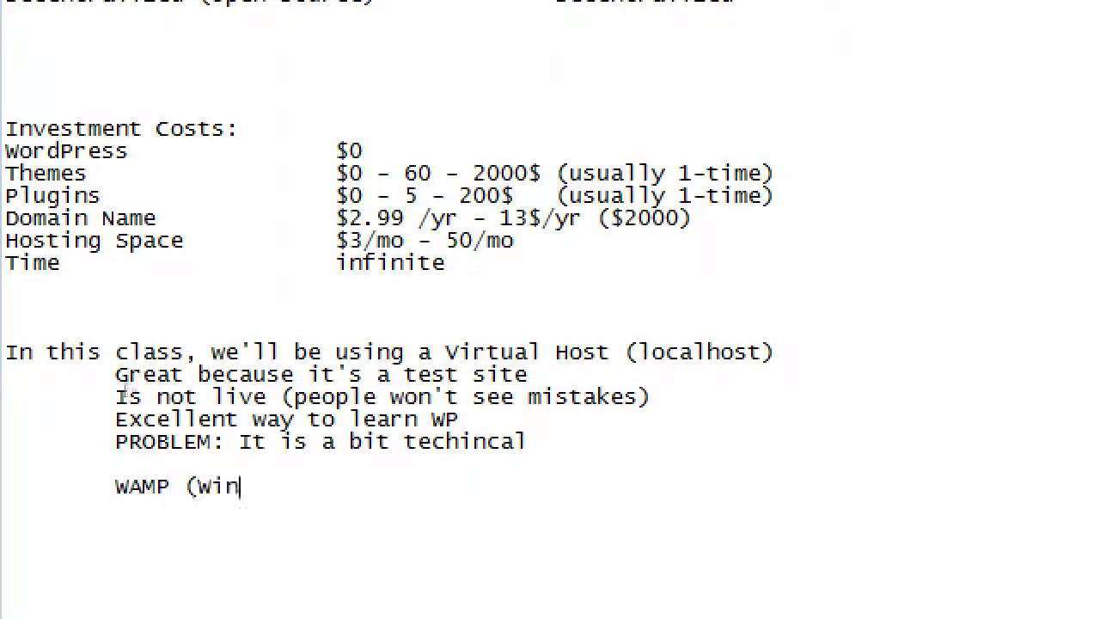
type("dows) ")
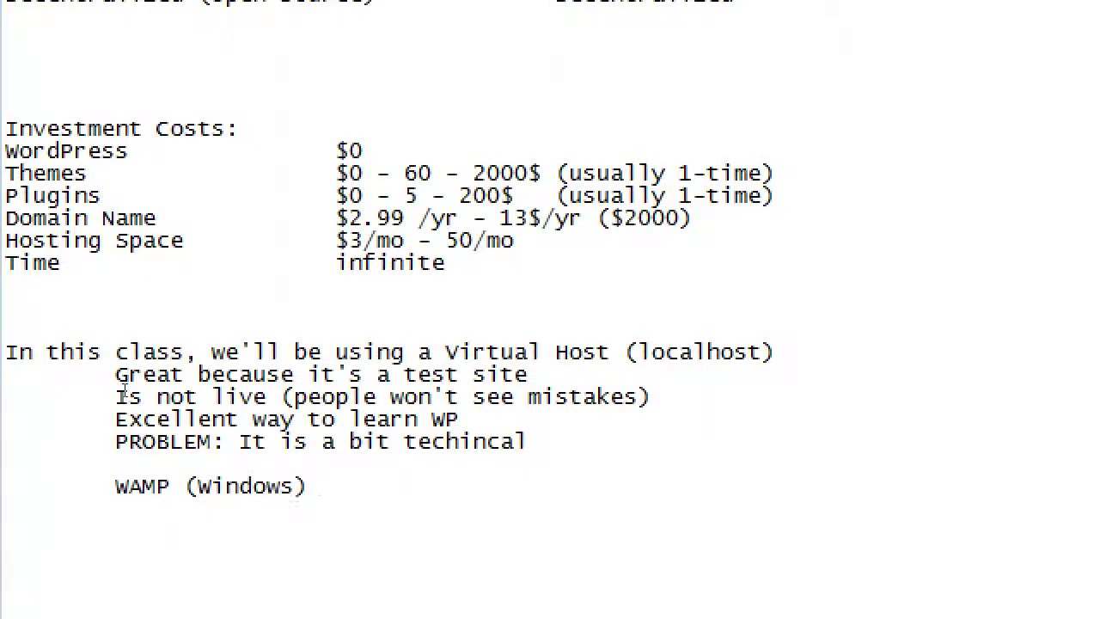
type("or MAMP (M")
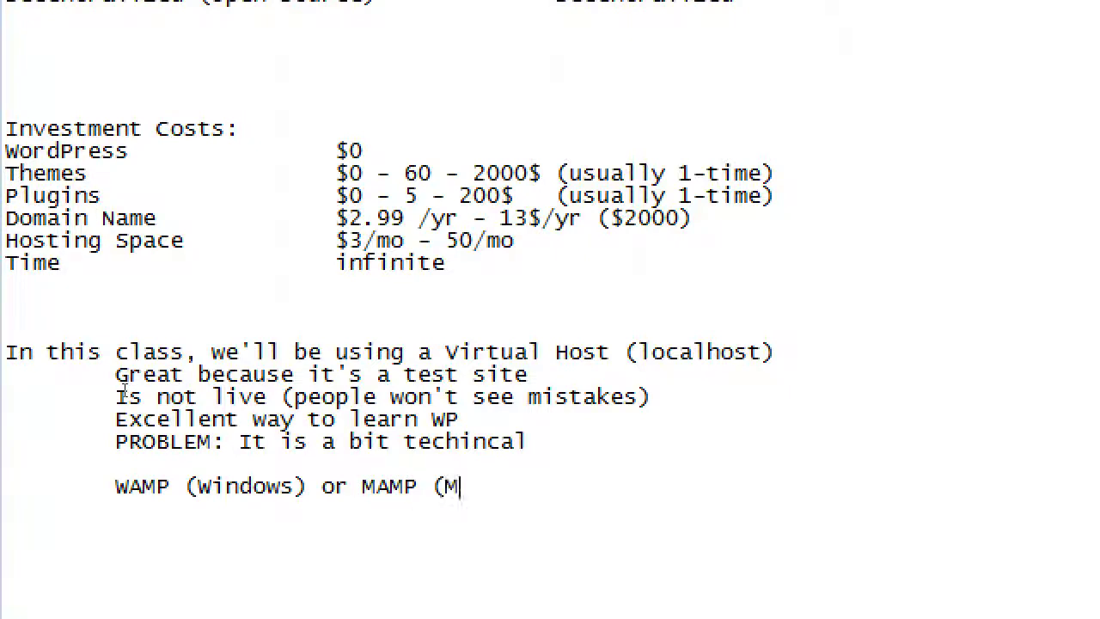
type("a")
key("BackSpace")
key("BackSpace")
Finish the note with 'Mac)' and scroll down through the notes
type("Mac)")
scroll(5, 531, "down", 3)
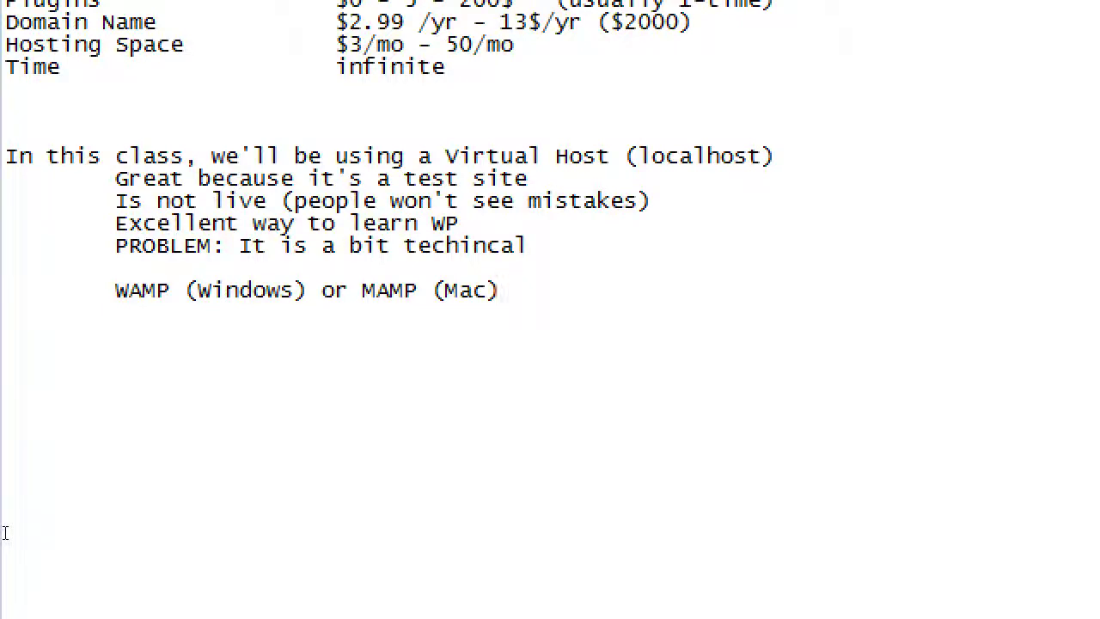
key("super+minus")
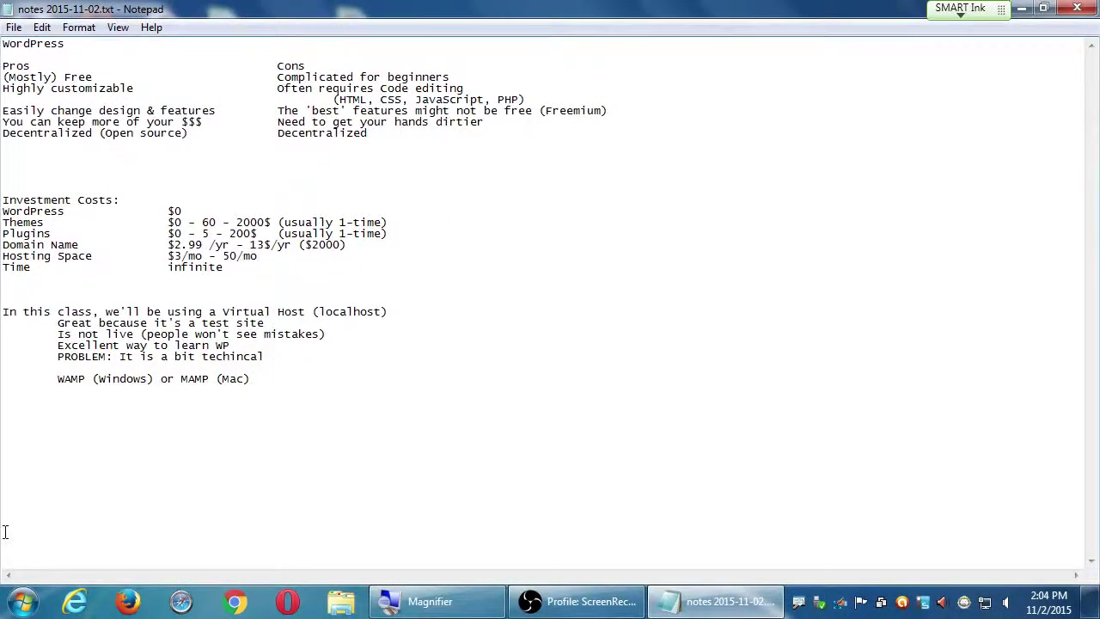
Close the notes 2015-11-02 file in Notepad, leaving the desktop and Computer window showing
left_click(668, 289)
key("super+d")
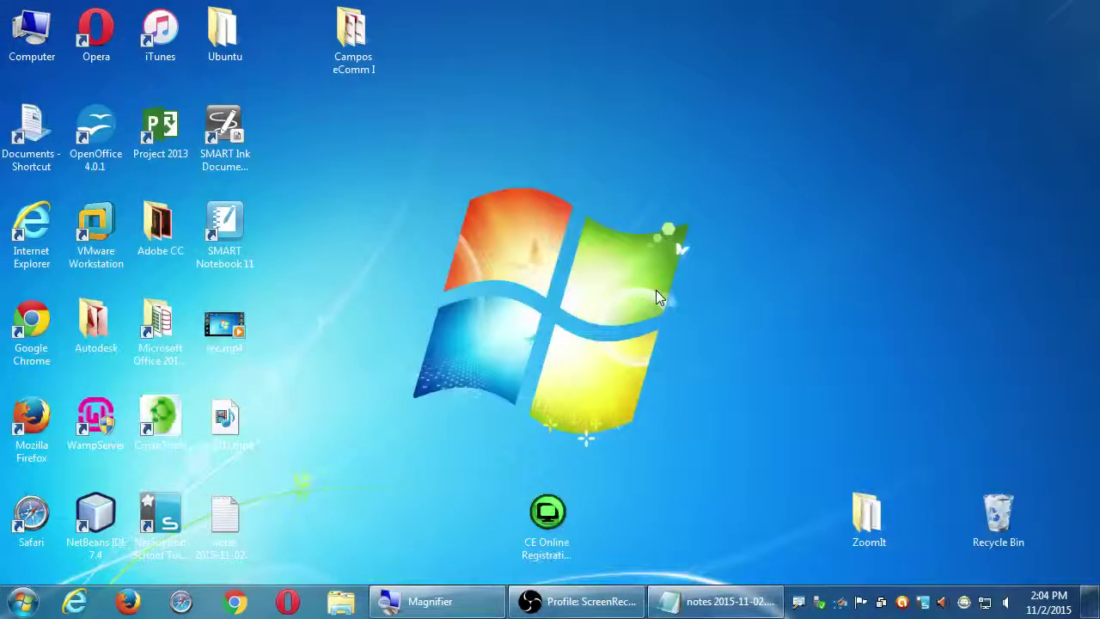
left_click(721, 606)
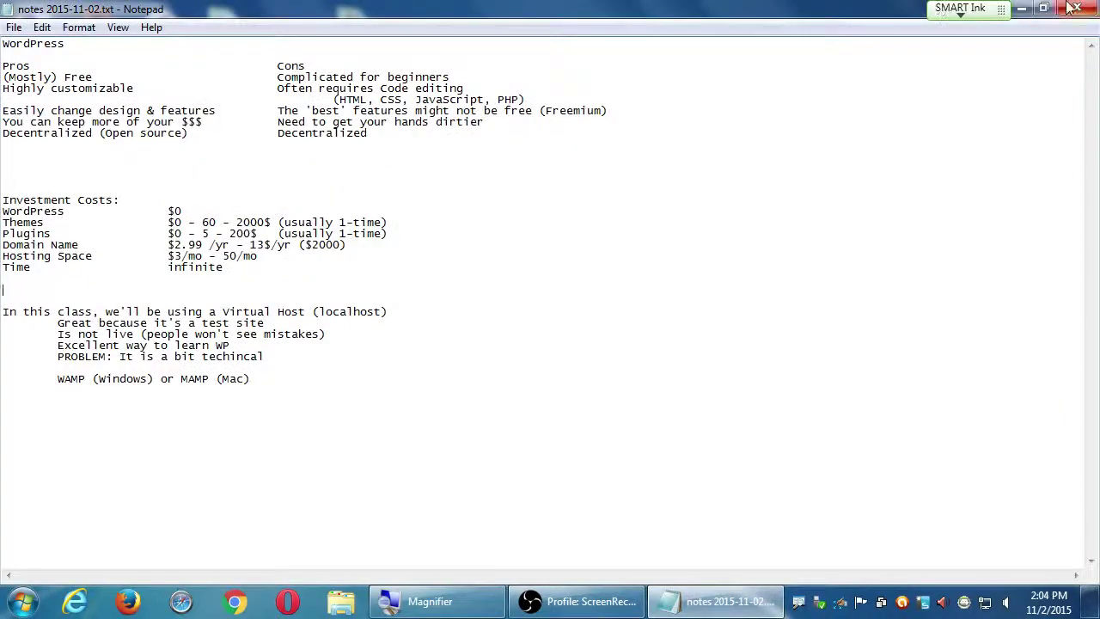
left_click(1081, 8)
double_click(32, 32)
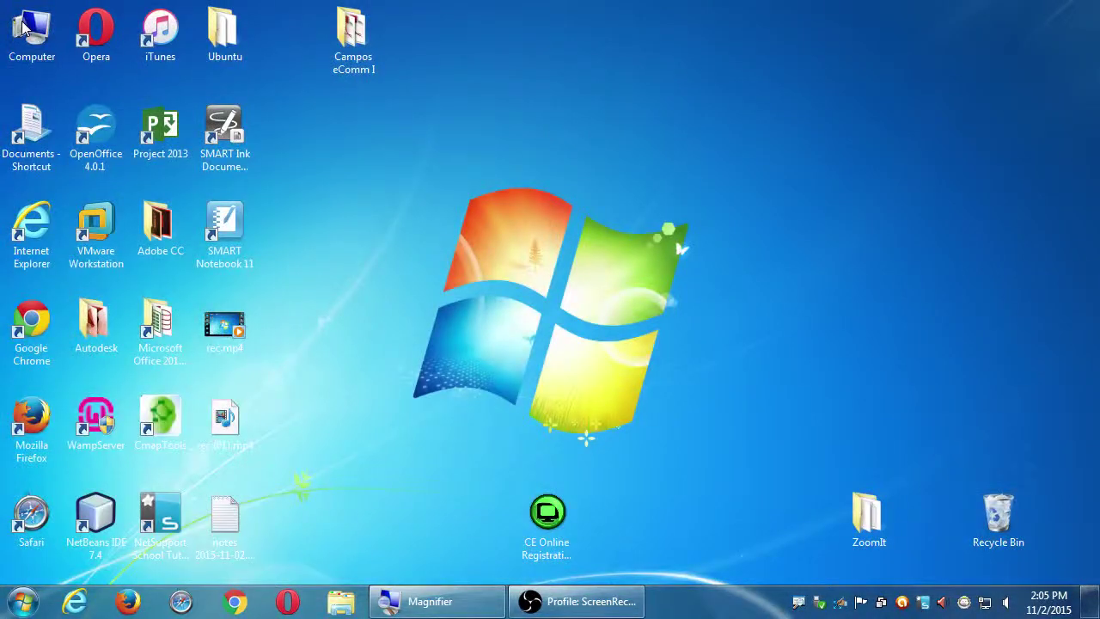
Copy the desktop notes file into Campos eComm I on the classroom data (Z:) drive
double_click(694, 355)
left_click(655, 389)
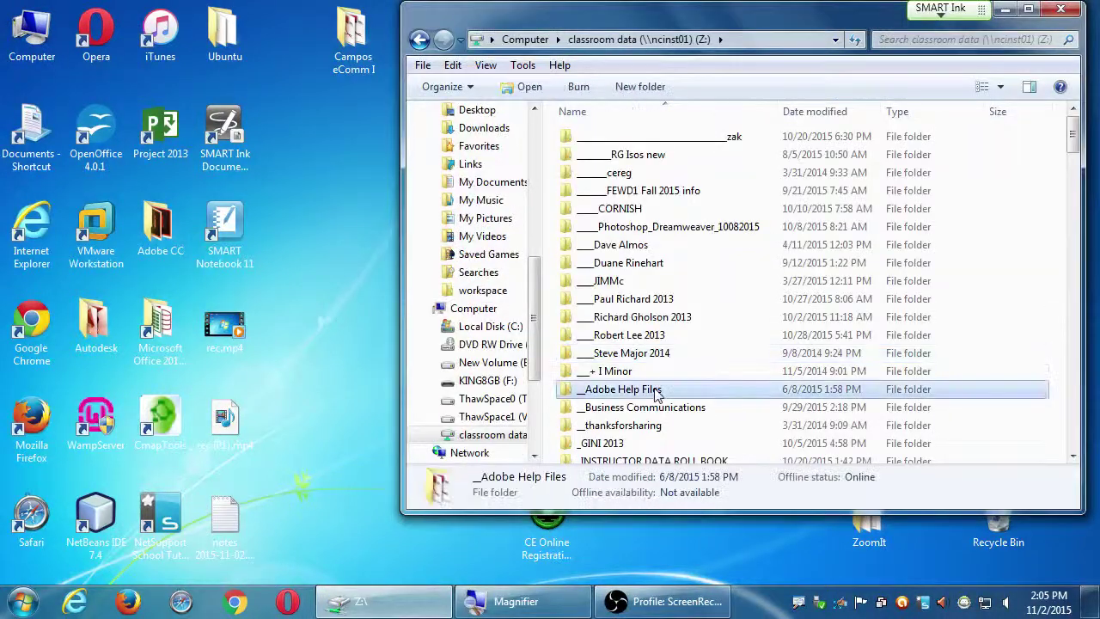
key("c")
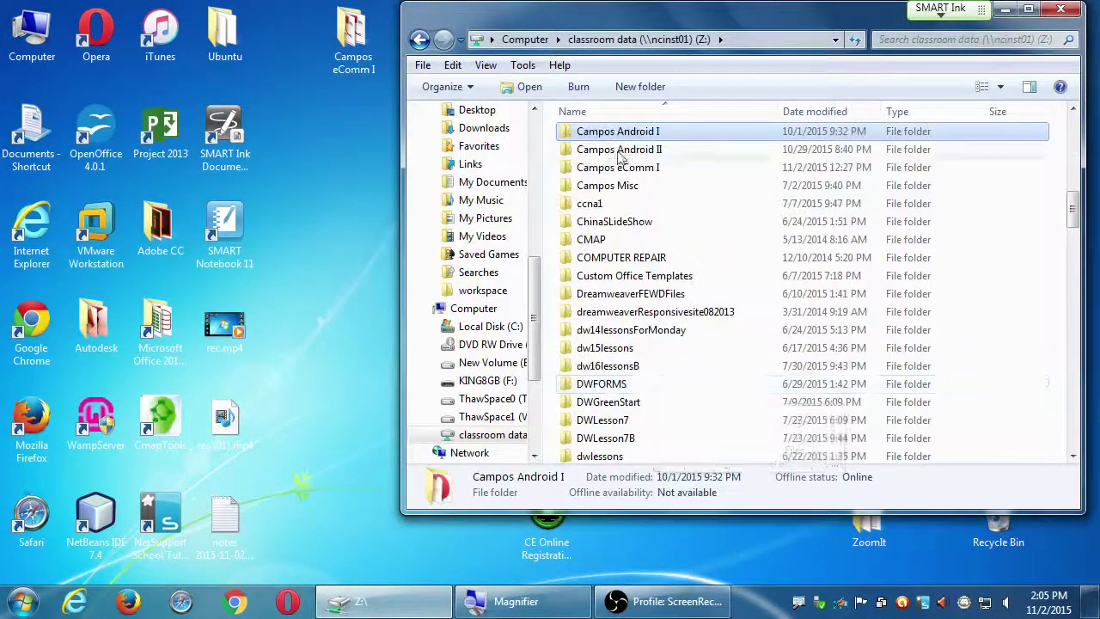
key("Down")
key("Down")
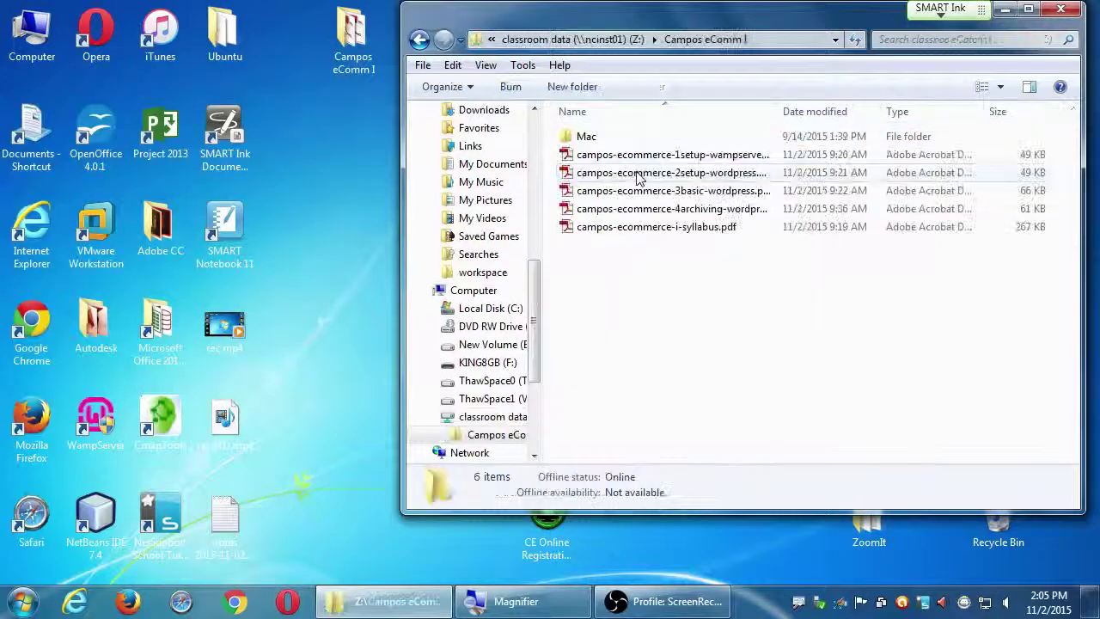
key("Return")
left_click_drag(215, 537, 638, 346)
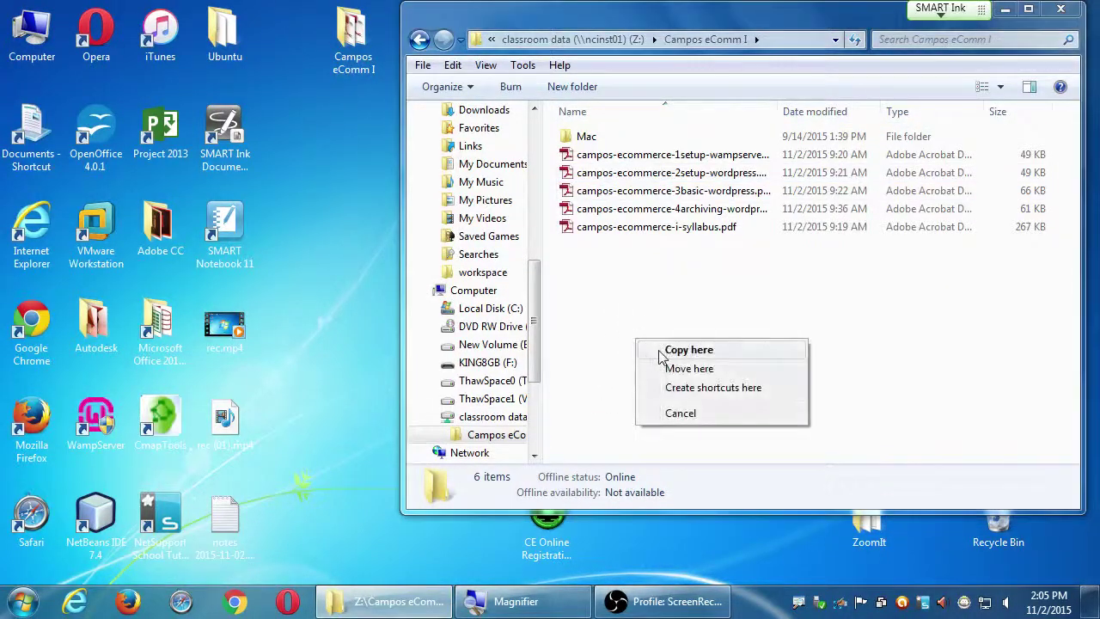
left_click(666, 350)
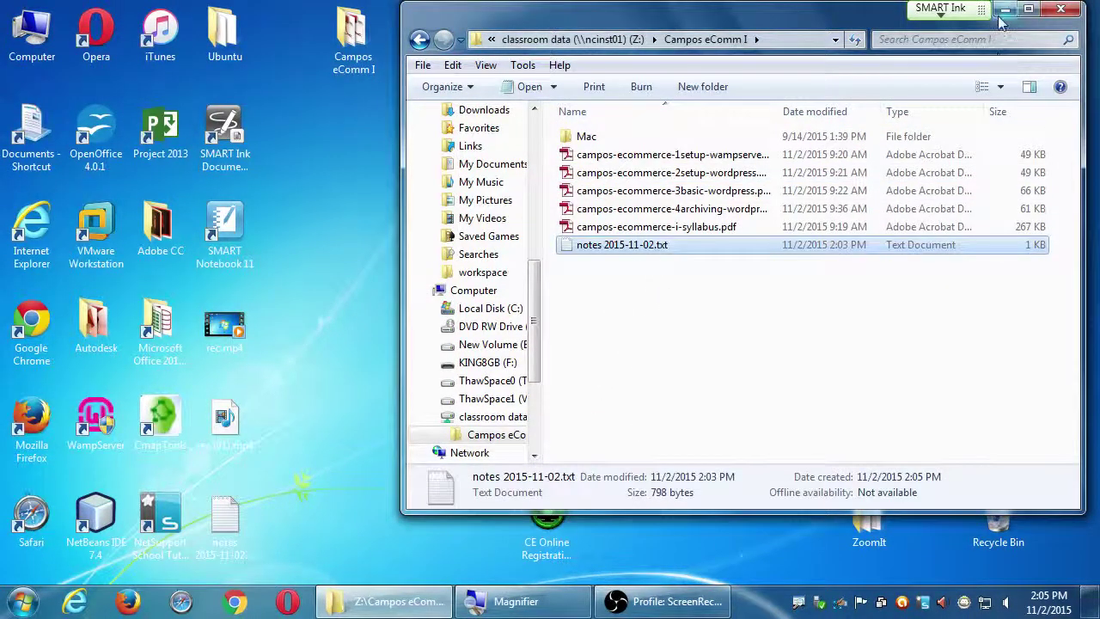
Open the local Campos eComm I folder and widen the Name column to read the PDF names
left_click(1060, 9)
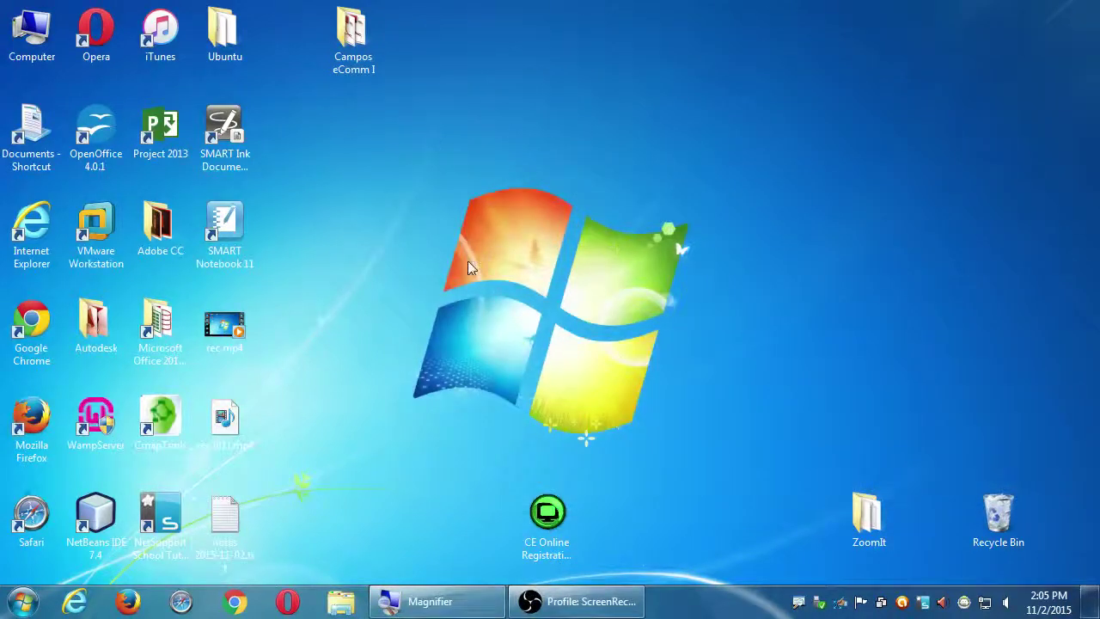
left_click(356, 45)
double_click(356, 44)
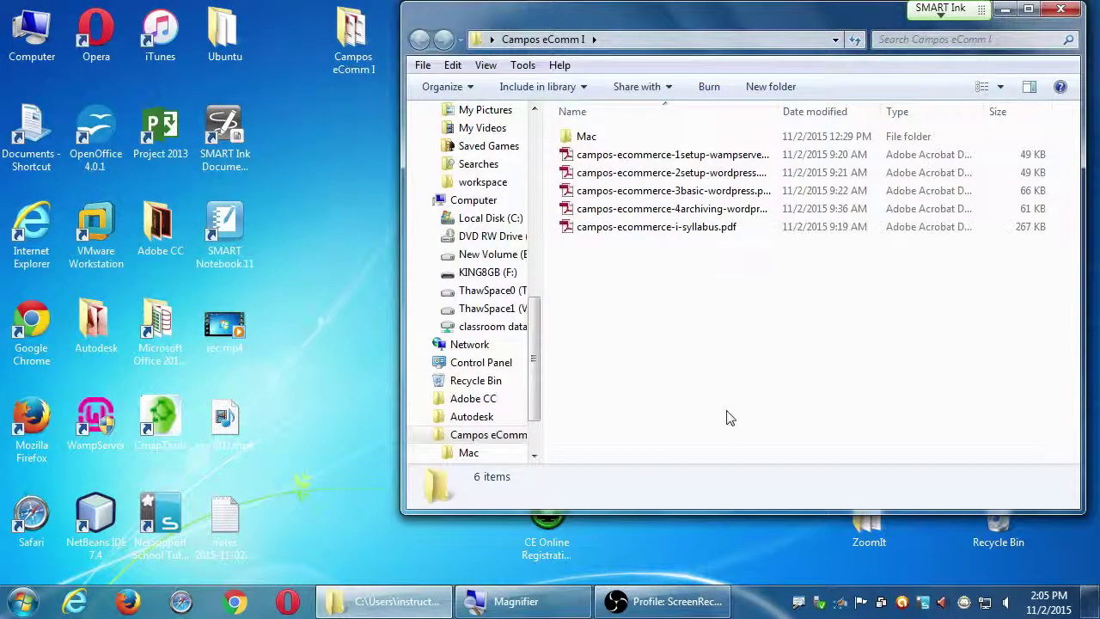
double_click(778, 116)
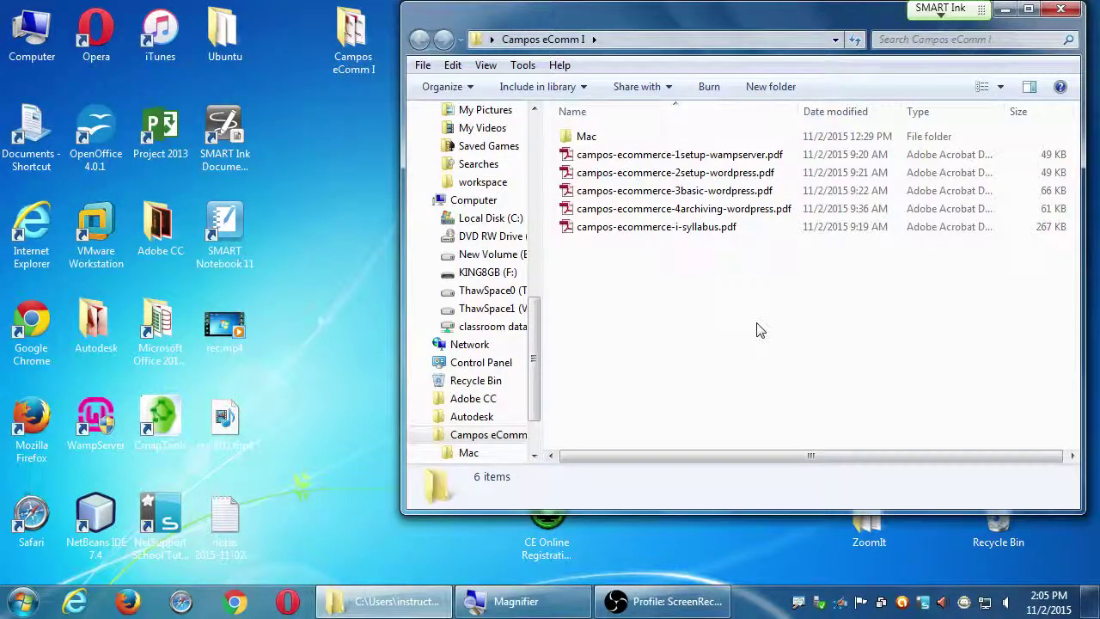
left_click(691, 156)
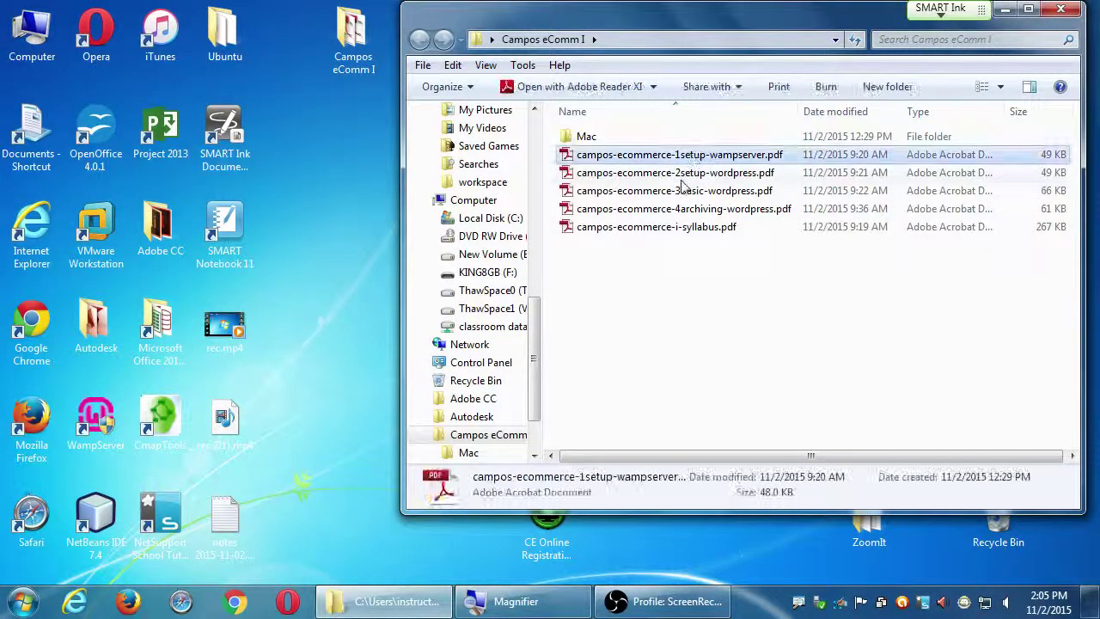
left_click(618, 173)
left_click(662, 190)
left_click(679, 293)
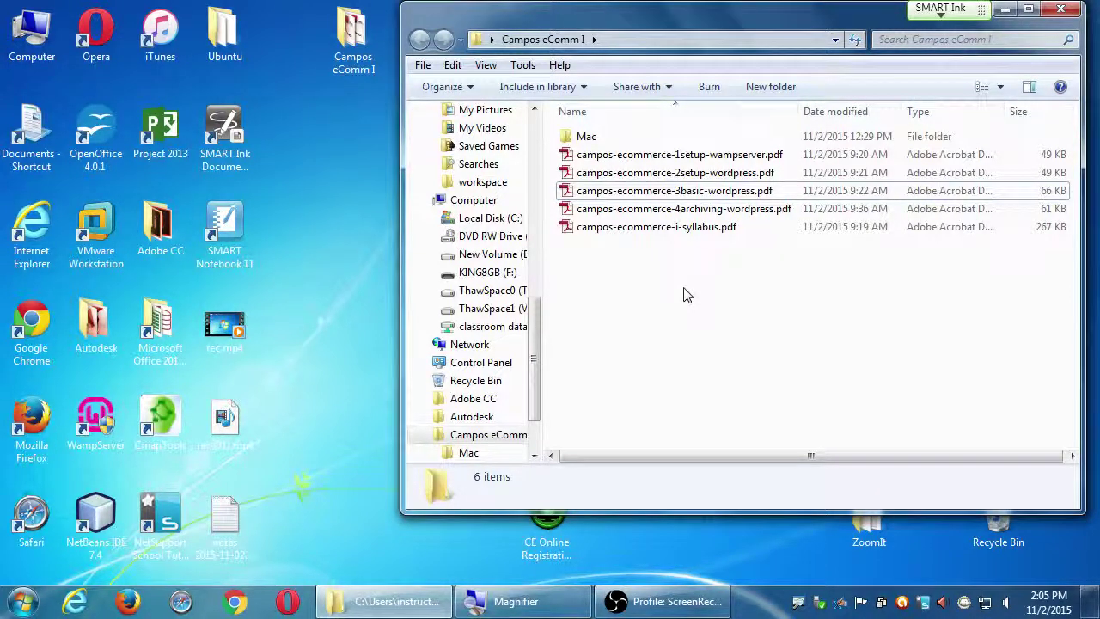
Open campos-ecommerce-1setup-wampserver.pdf after briefly checking the Mac subfolder
key("super+plus")
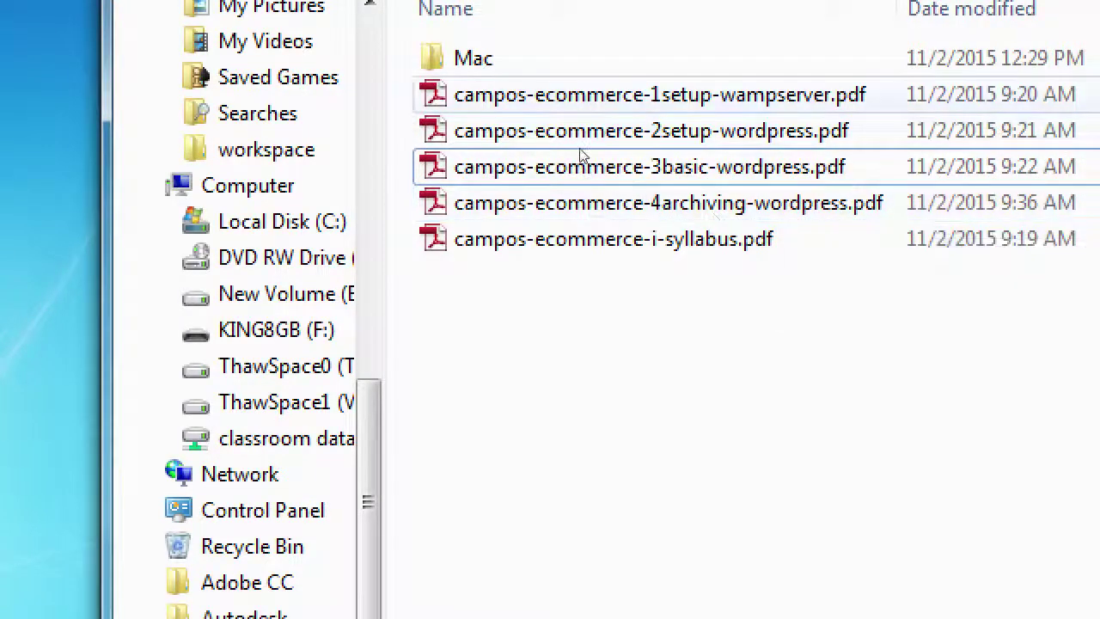
left_click(574, 58)
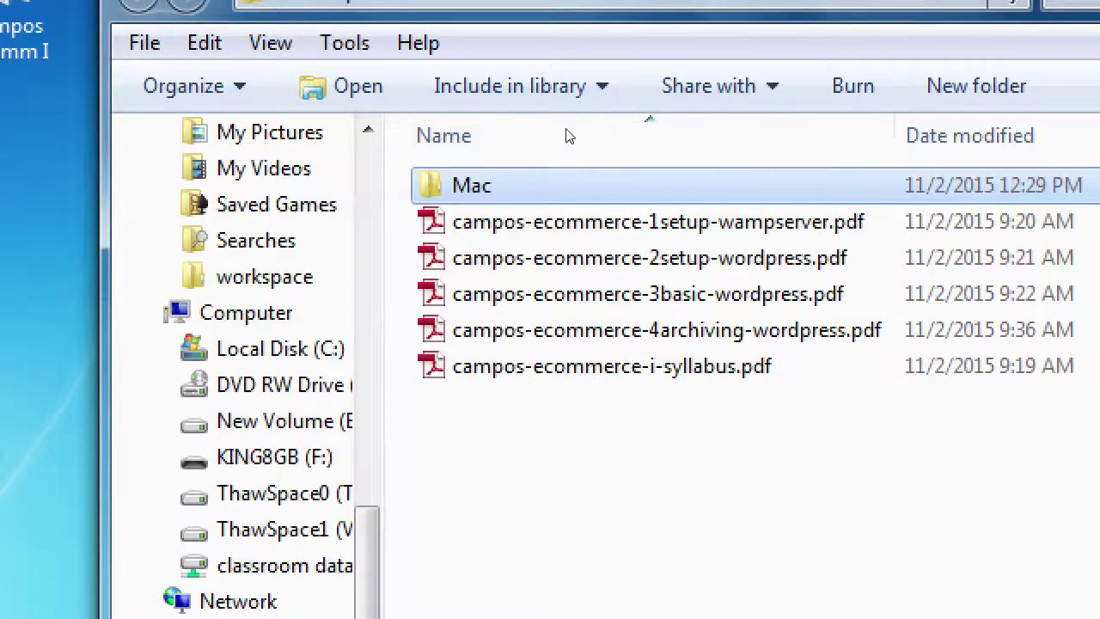
key("Return")
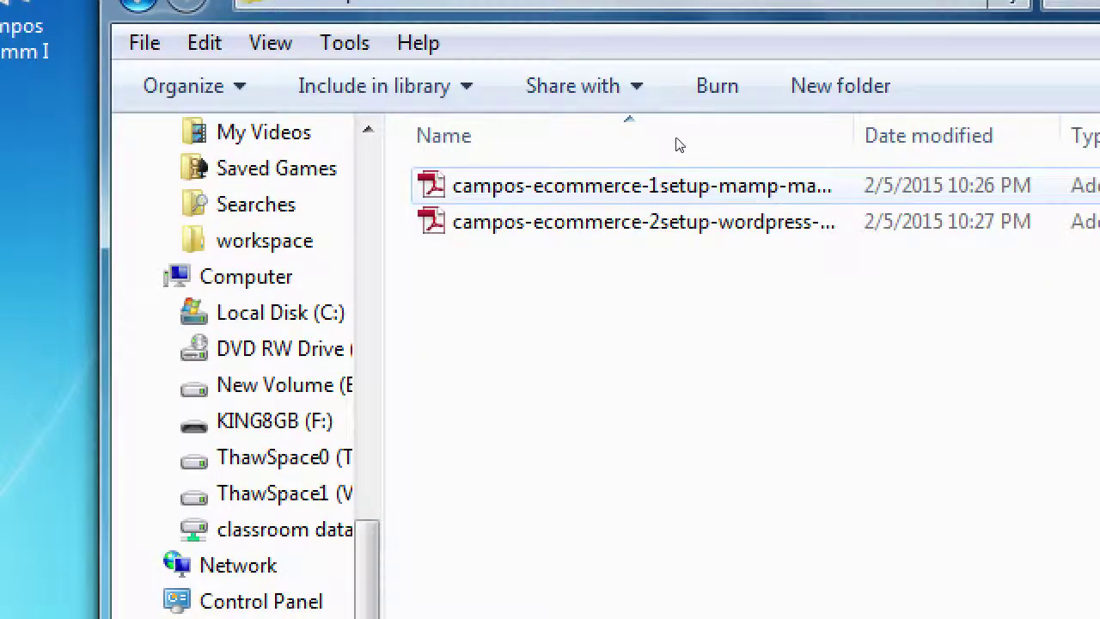
key("Down")
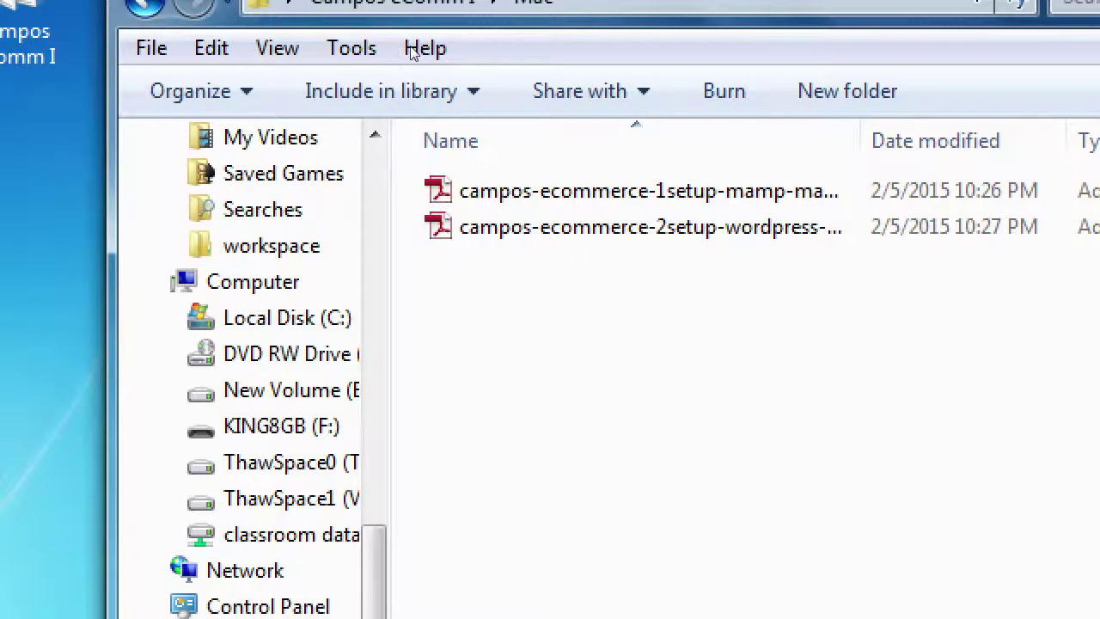
key("BackSpace")
key("Down")
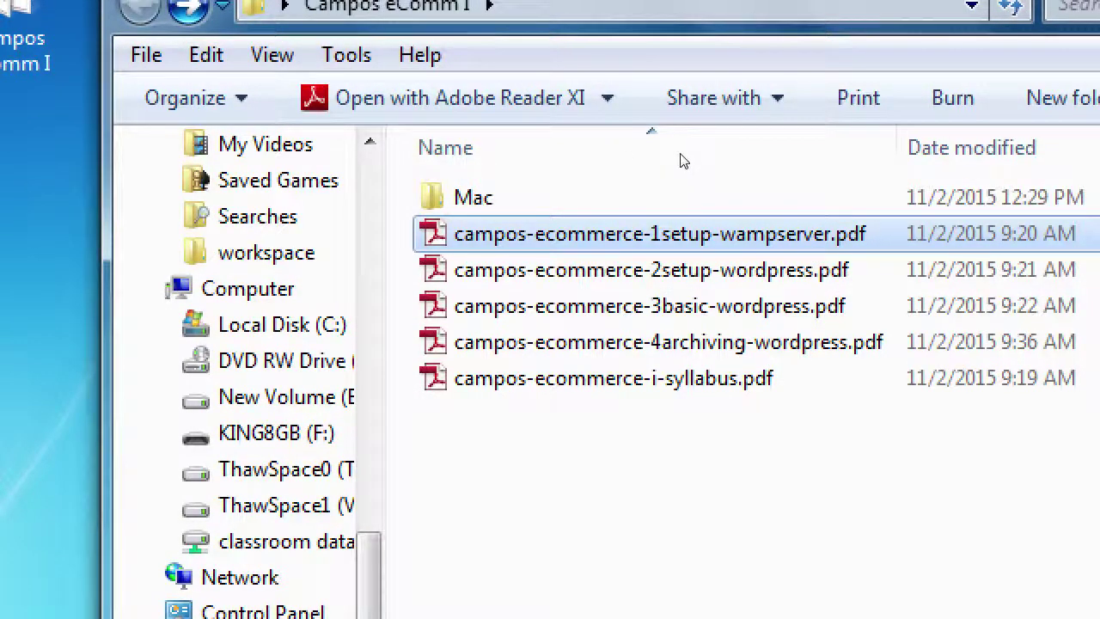
key("Return")
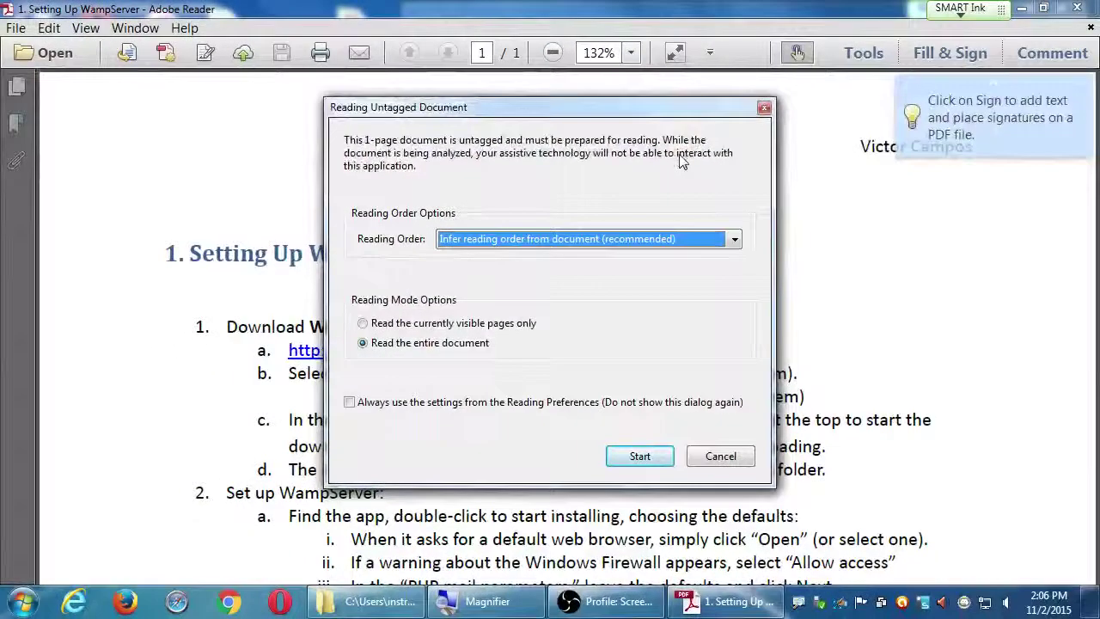
Cancel the Reading Untagged Document prompt and read the Set up WampServer steps
left_click(721, 456)
scroll(765, 375, "down", 3)
scroll(766, 375, "down", 18)
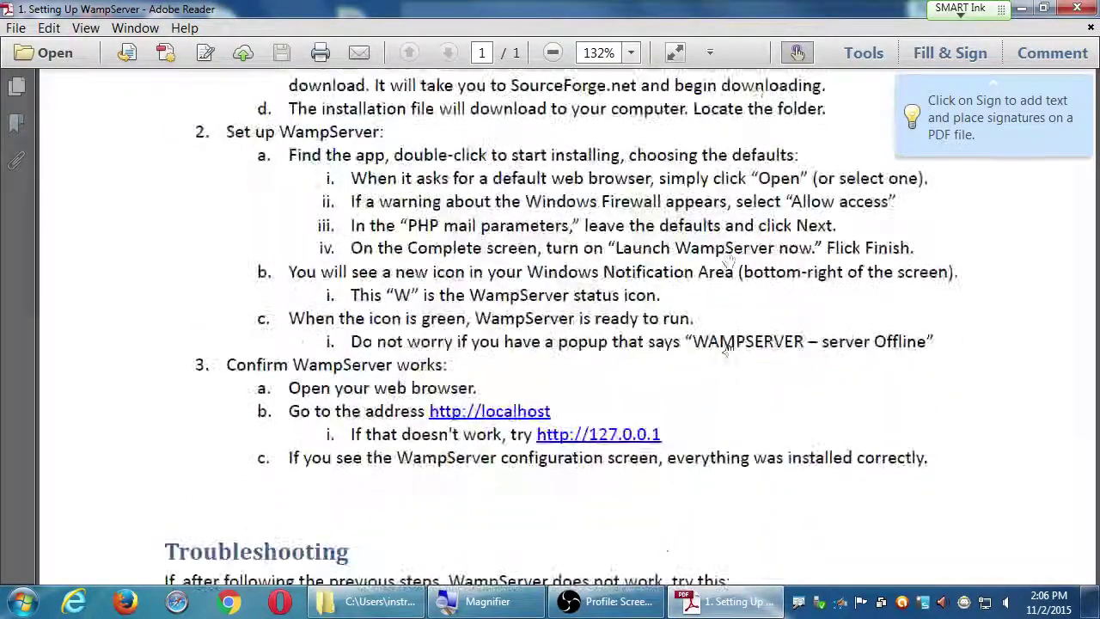
scroll(748, 289, "up", 20)
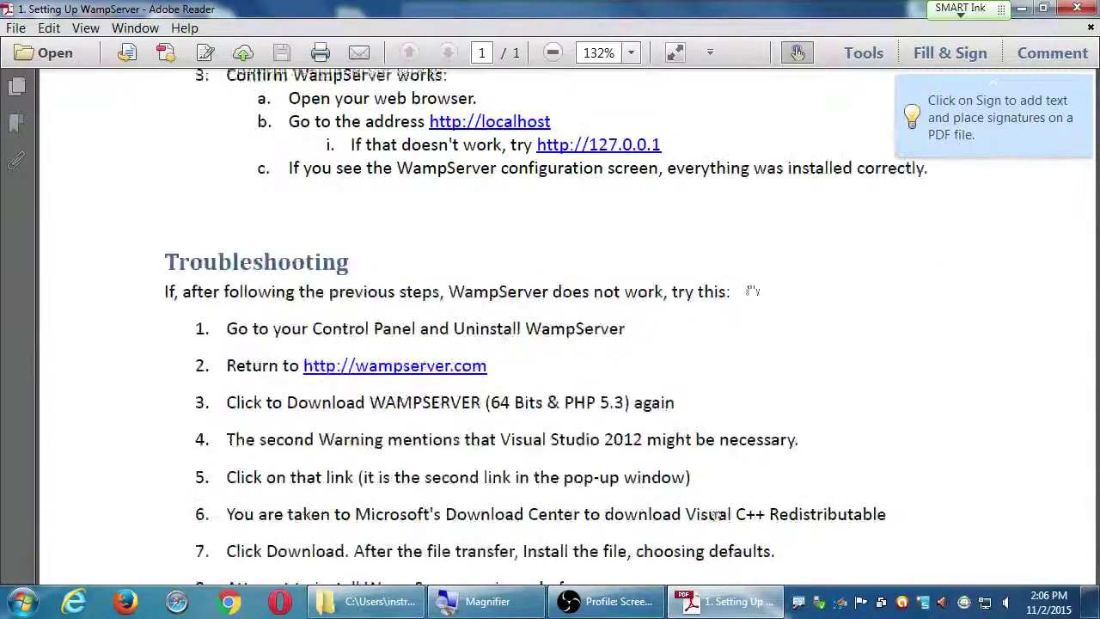
left_click_drag(821, 478, 817, 406)
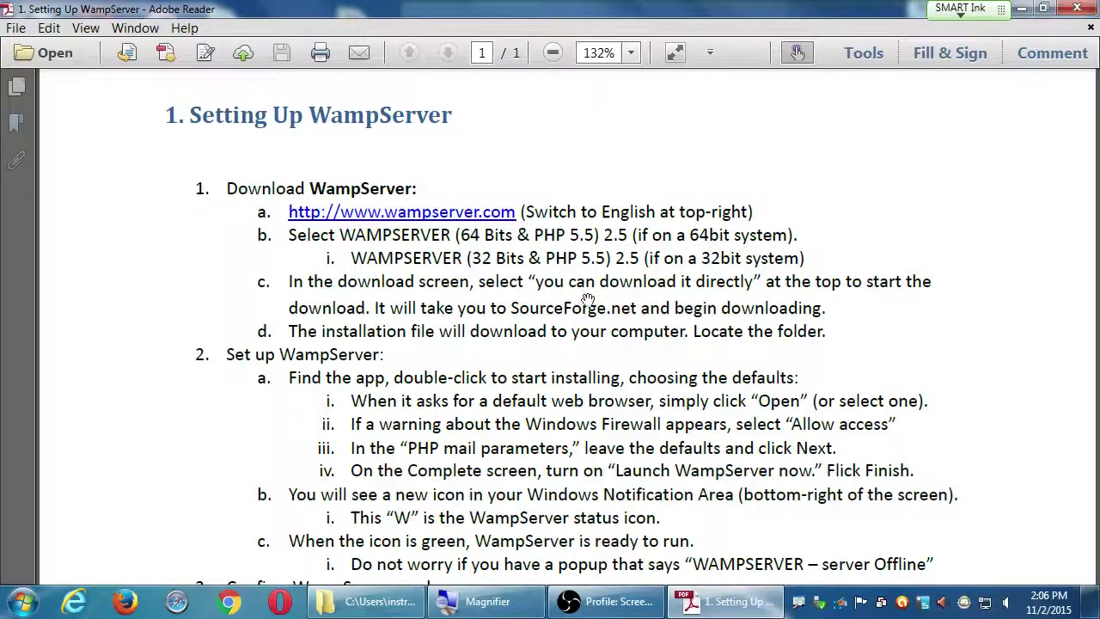
Read the Confirm WampServer works and Troubleshooting sections of the PDF
scroll(601, 410, "down", 3)
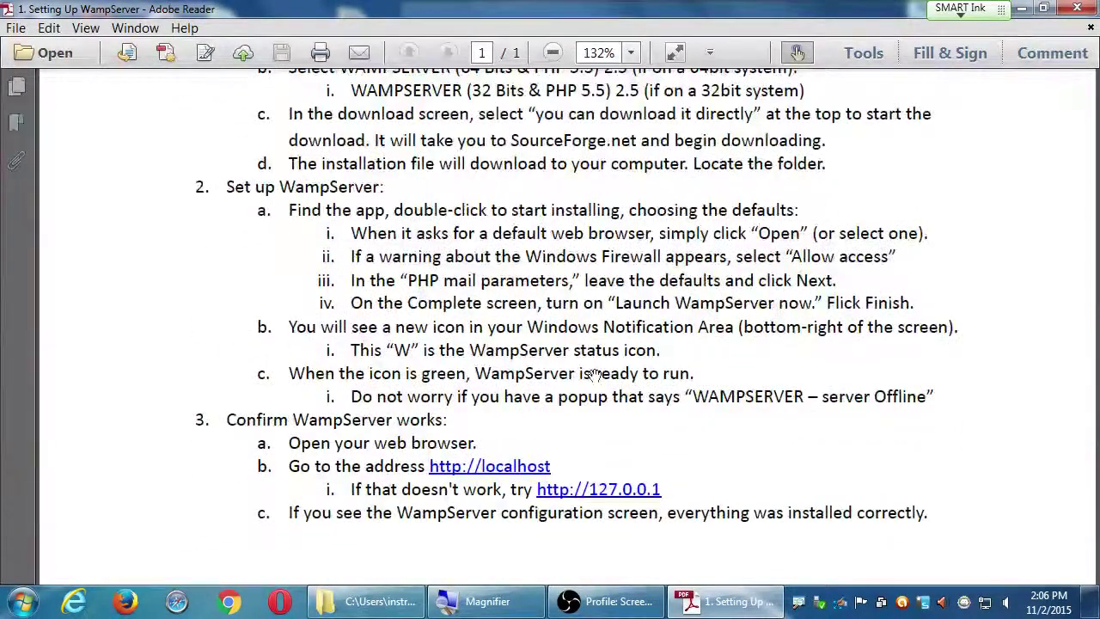
mouse_move(719, 372)
left_mouse_down()
mouse_move(719, 318)
mouse_move(725, 392)
left_mouse_up()
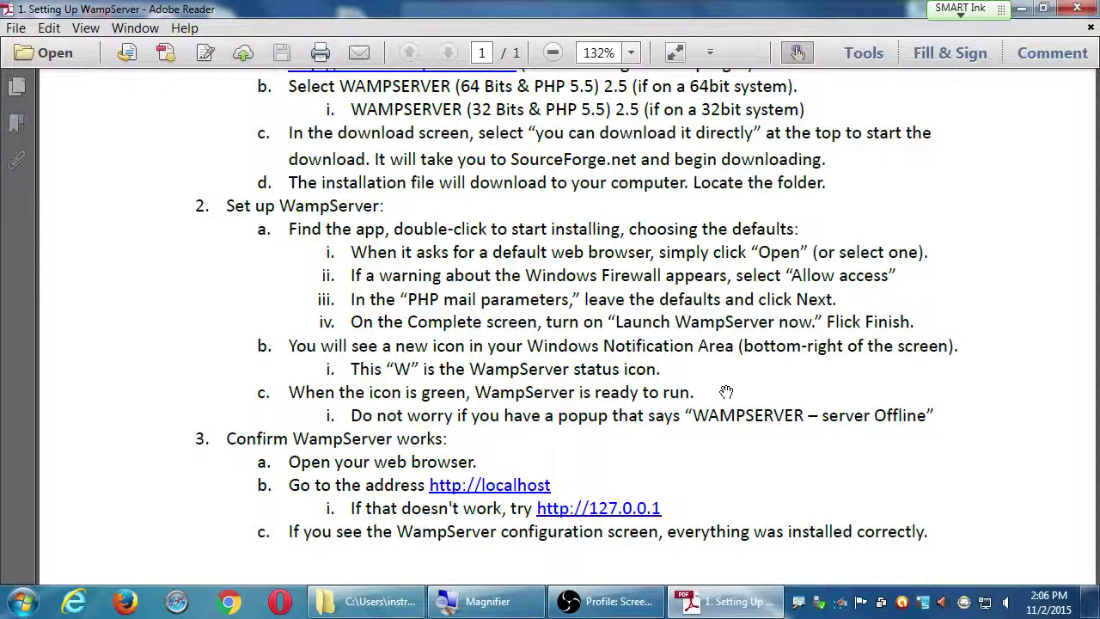
scroll(727, 410, "down", 5)
left_click_drag(794, 481, 802, 274)
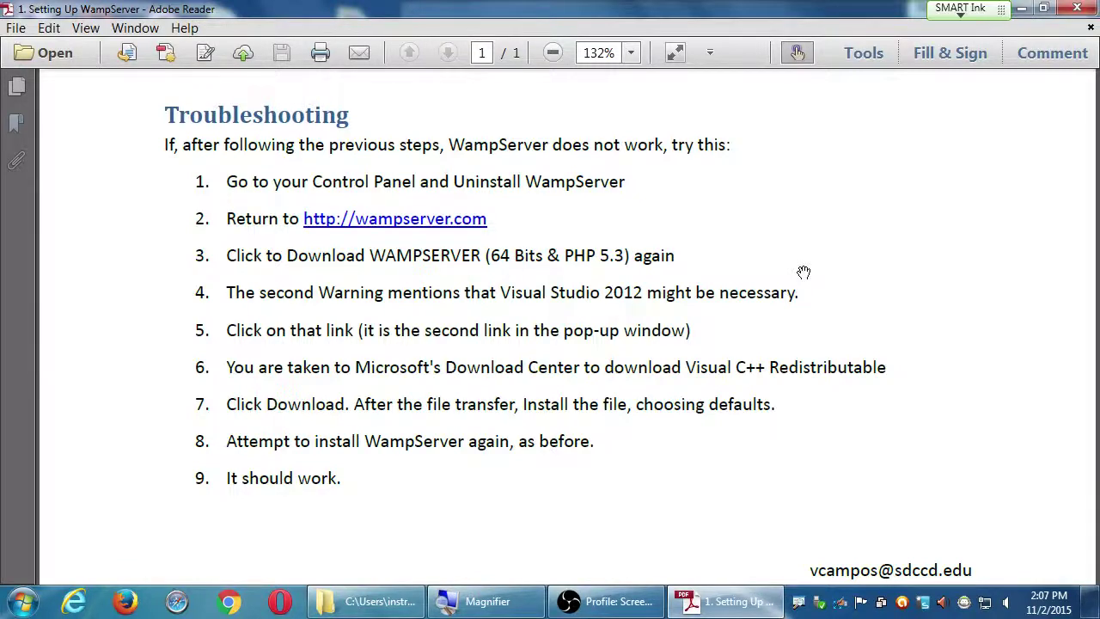
scroll(756, 253, "up", 8)
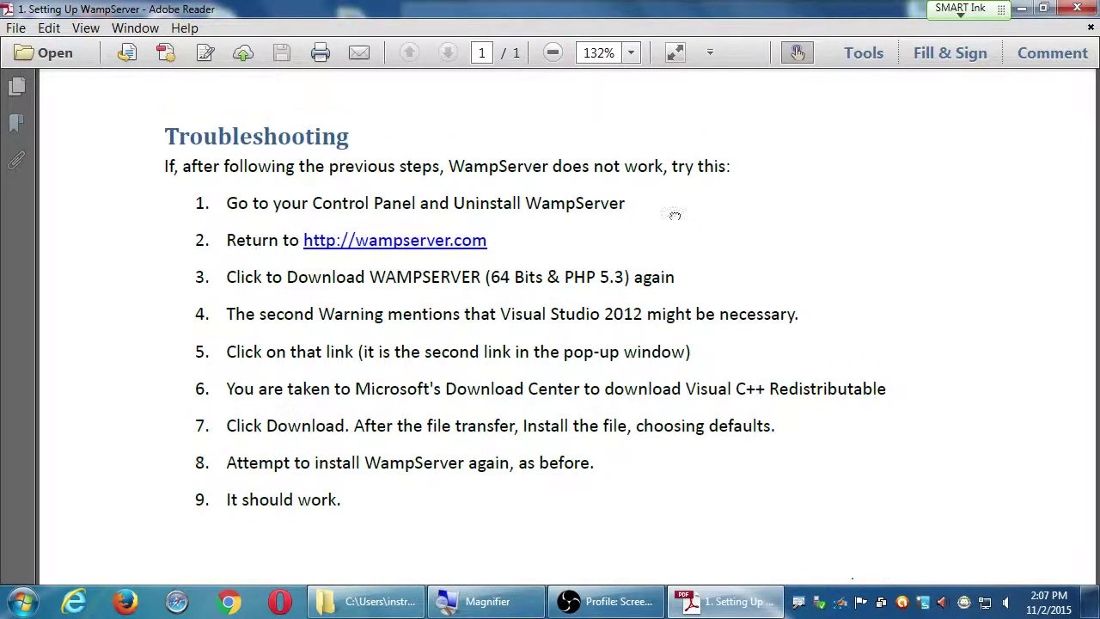
scroll(660, 408, "up", 2)
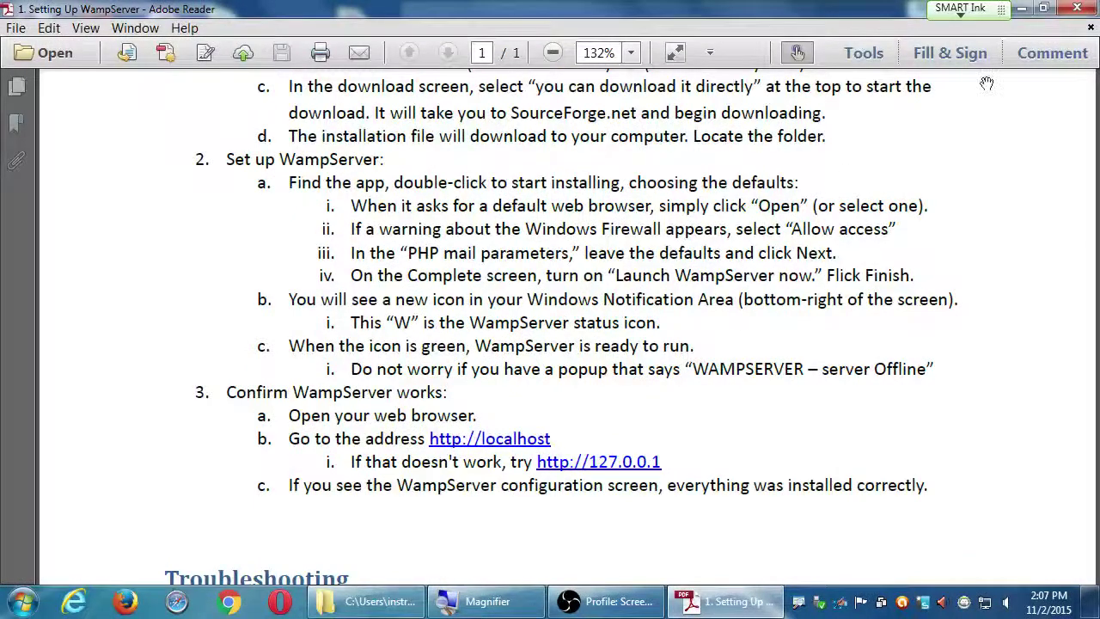
Minimize Adobe Reader and Explorer, then start WampServer from its desktop shortcut
left_click(1020, 7)
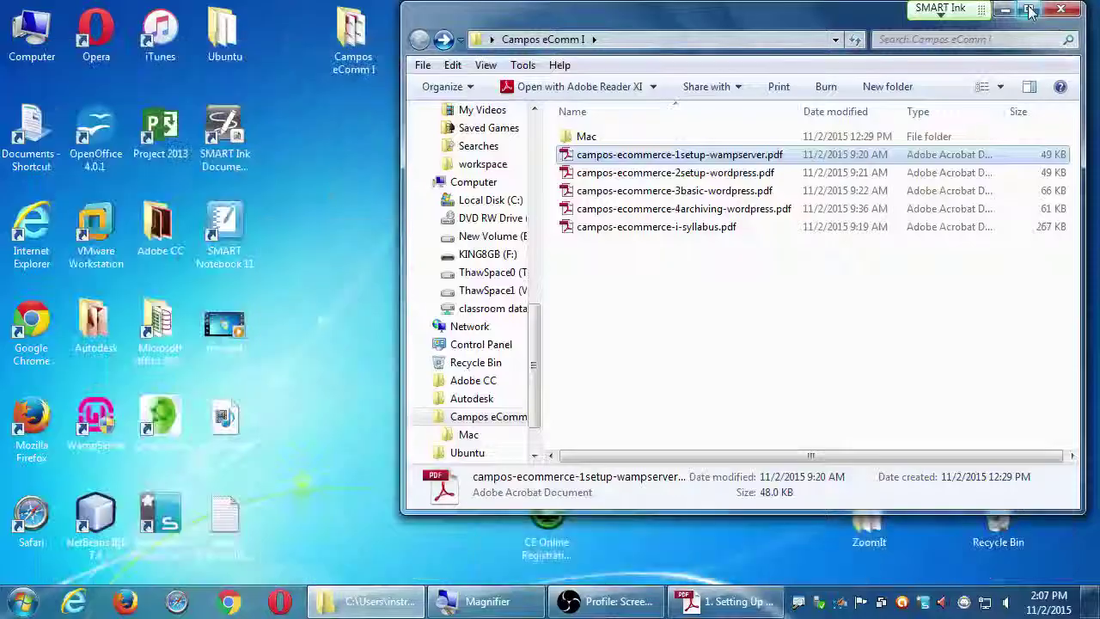
left_click(1022, 12)
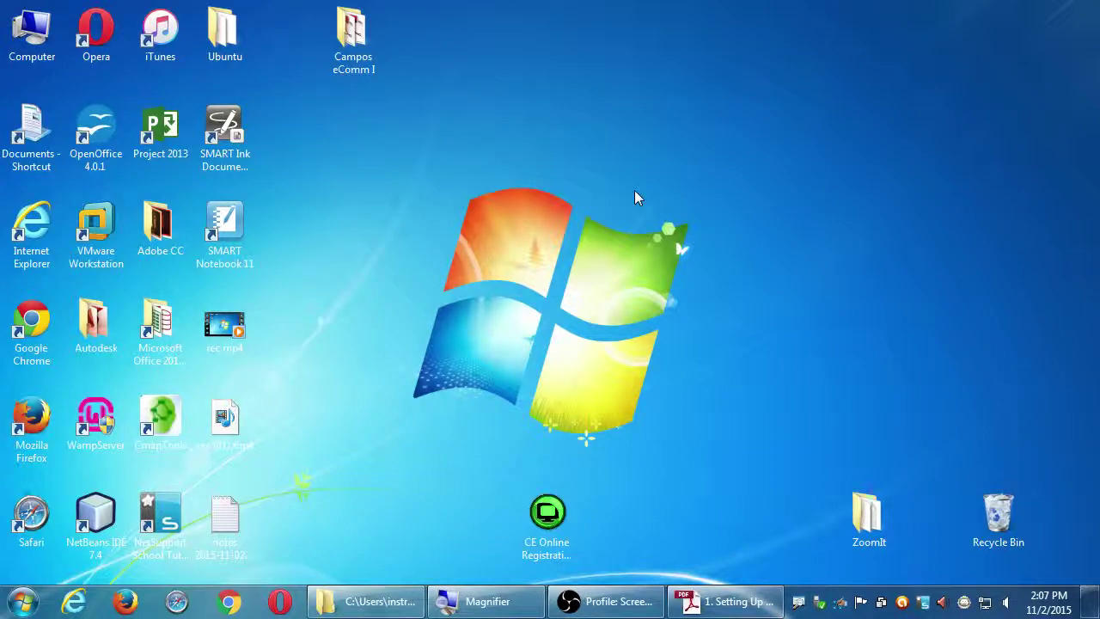
key("super+plus")
key("w")
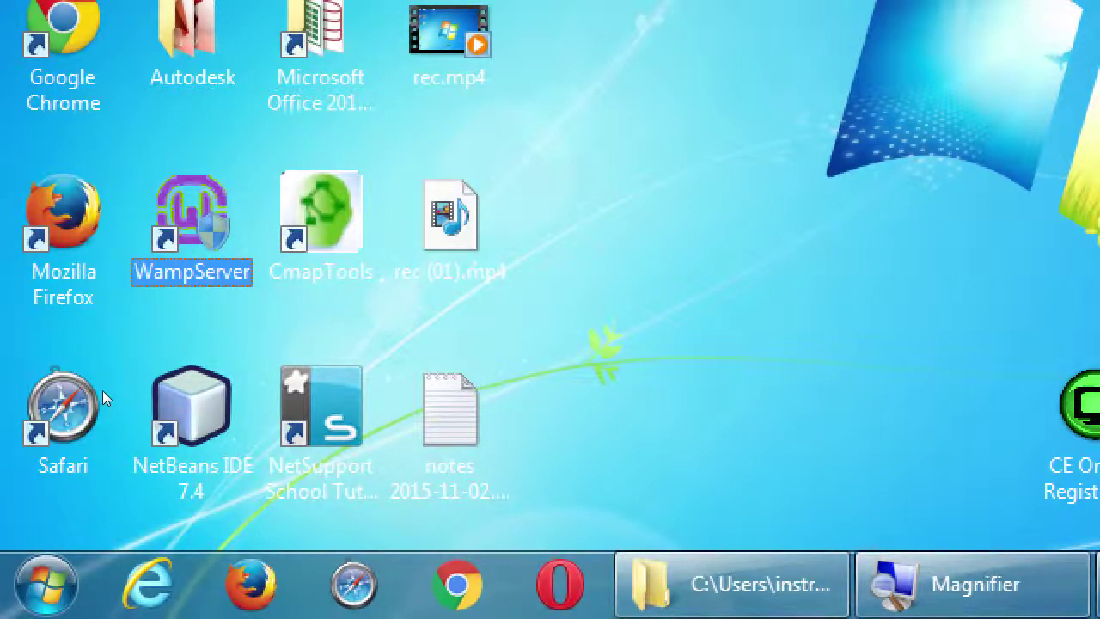
key("super+minus")
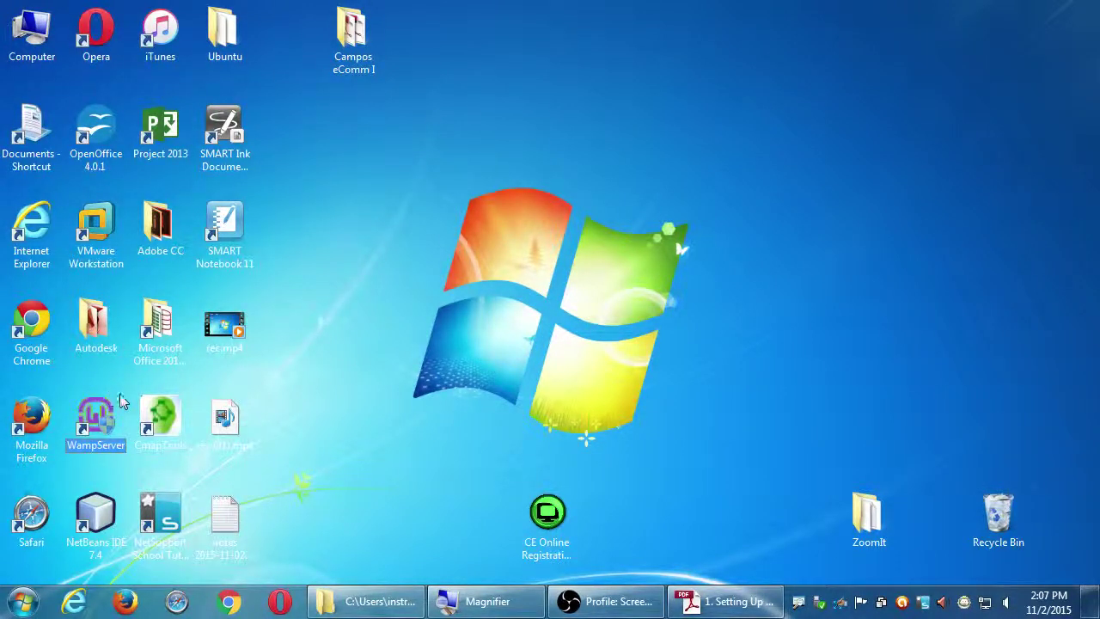
double_click(107, 415)
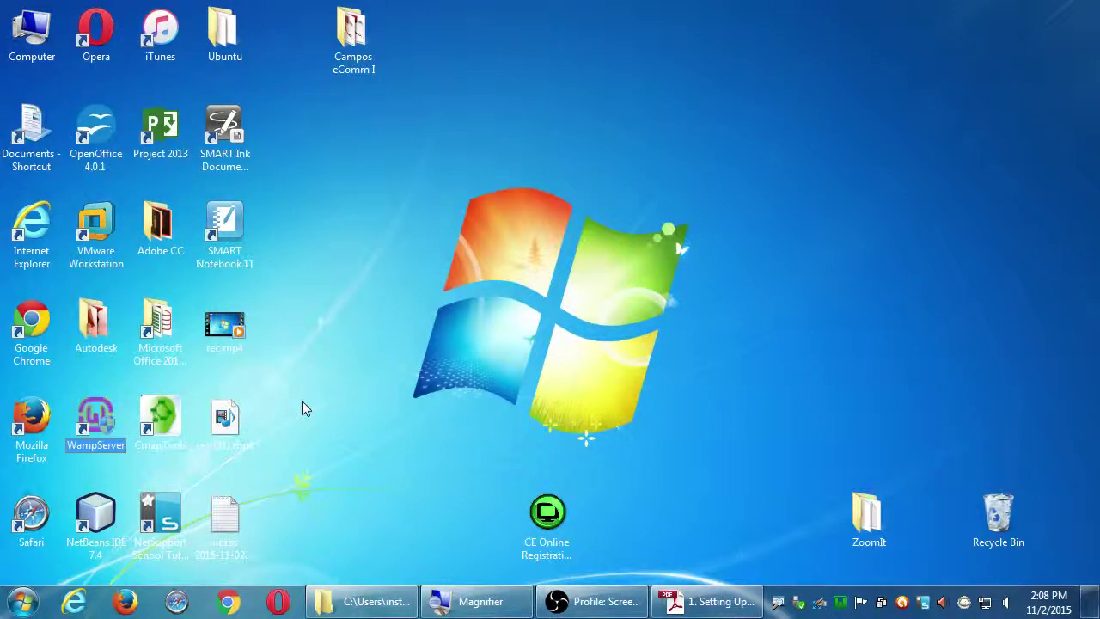
key("super+plus")
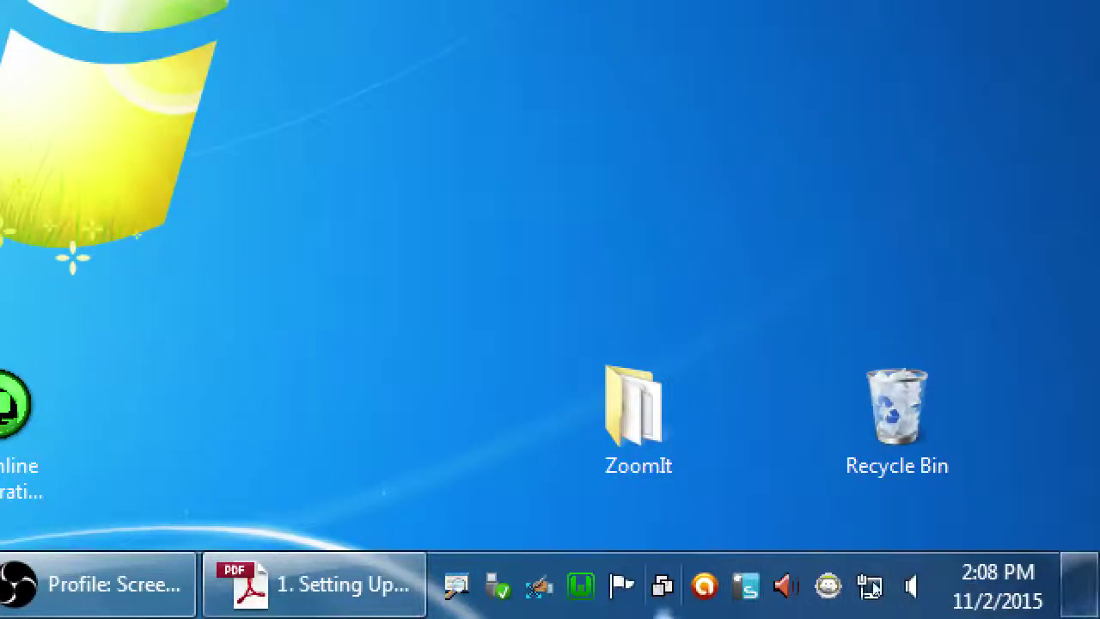
mouse_move(846, 604)
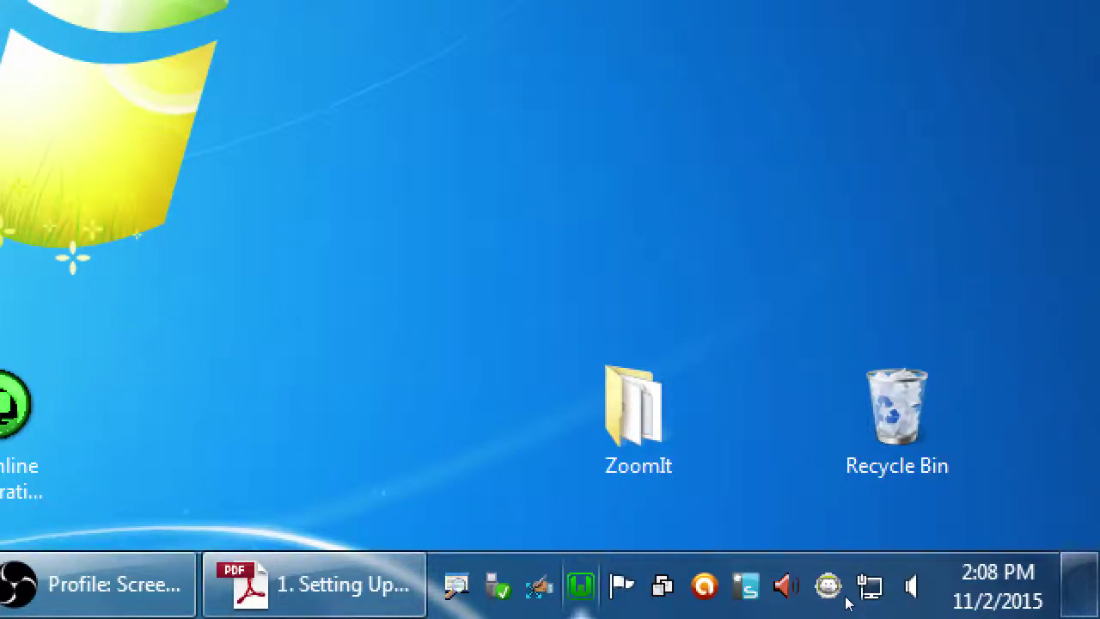
key("super+minus")
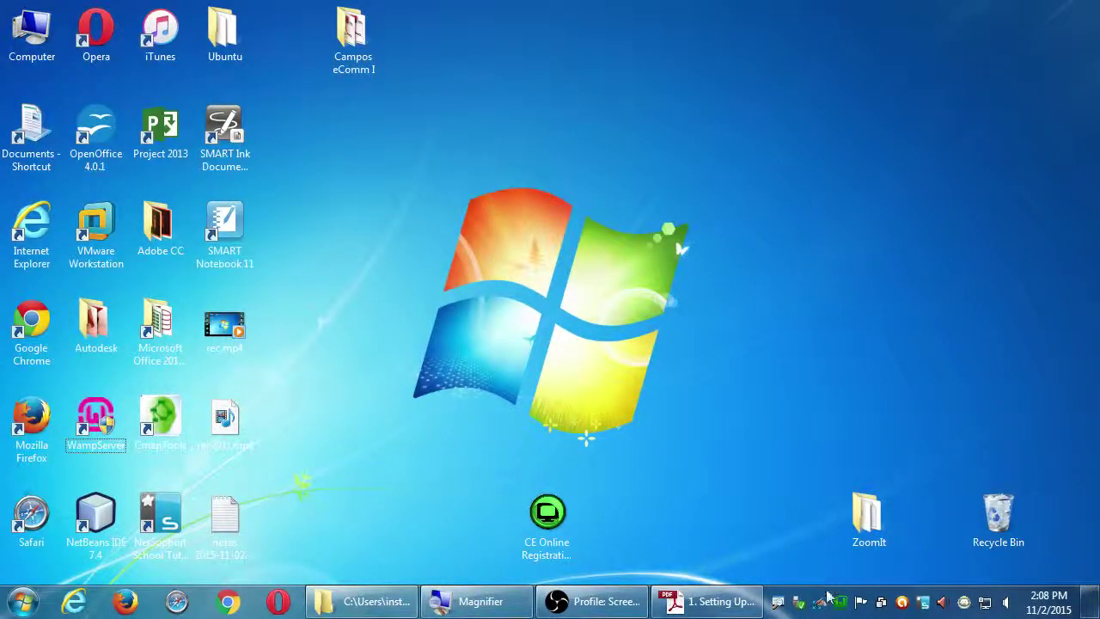
Choose Localhost from the WampServer tray icon menu
left_click(840, 602)
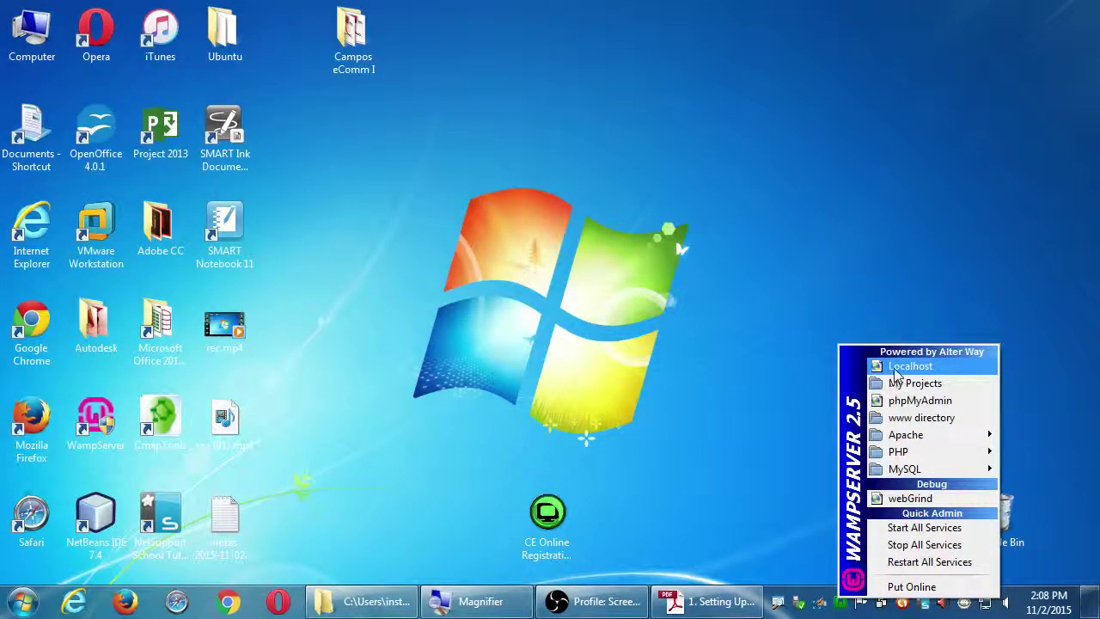
key("super+plus")
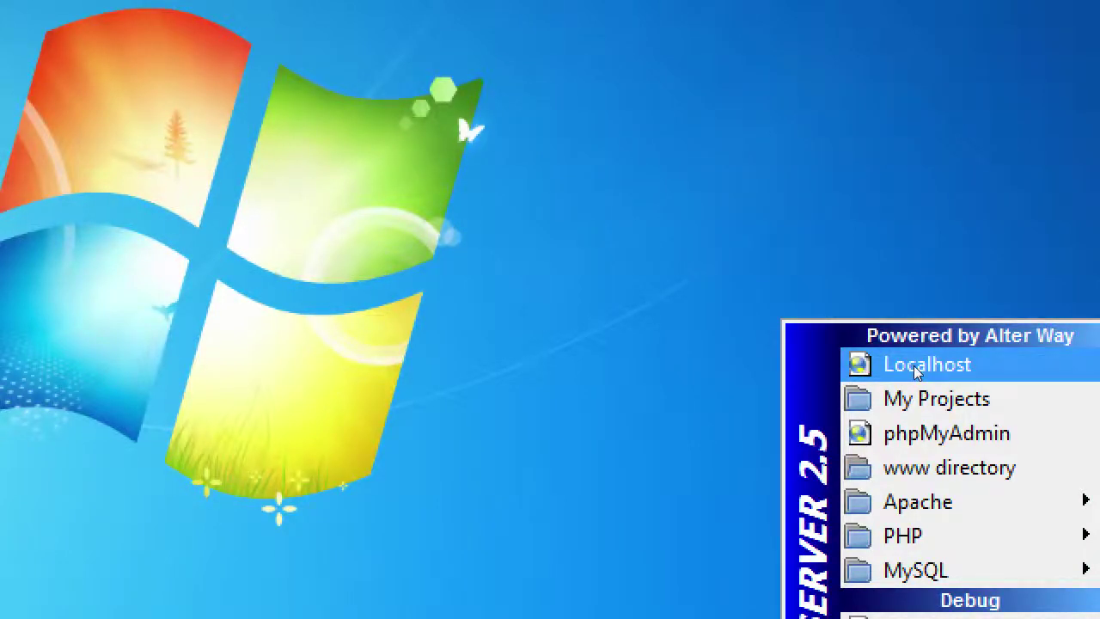
left_click(916, 368)
key("super+minus")
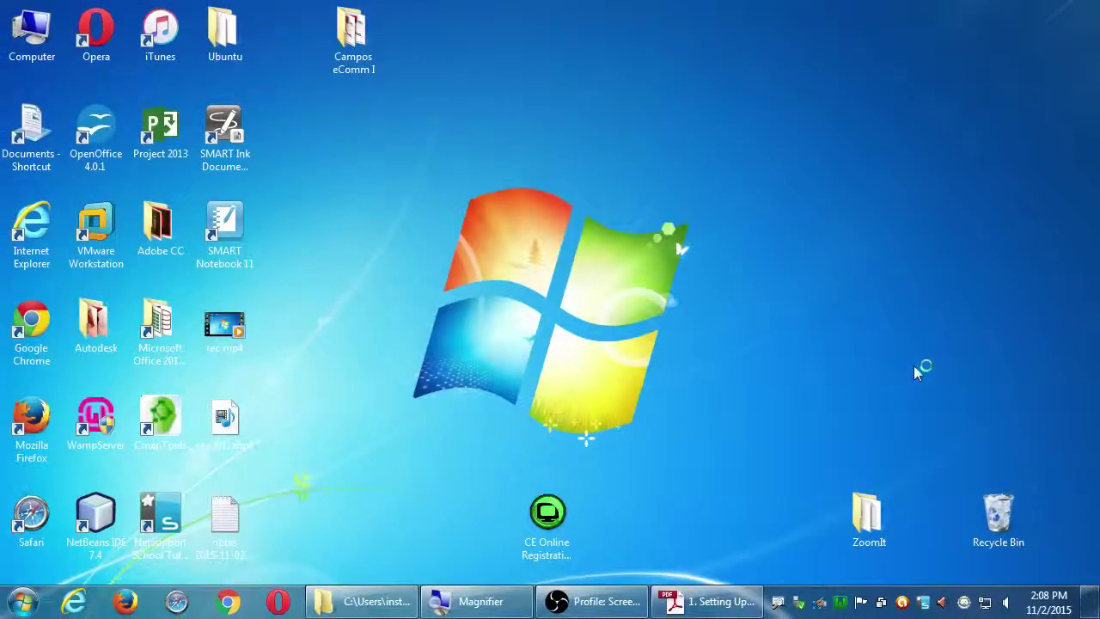
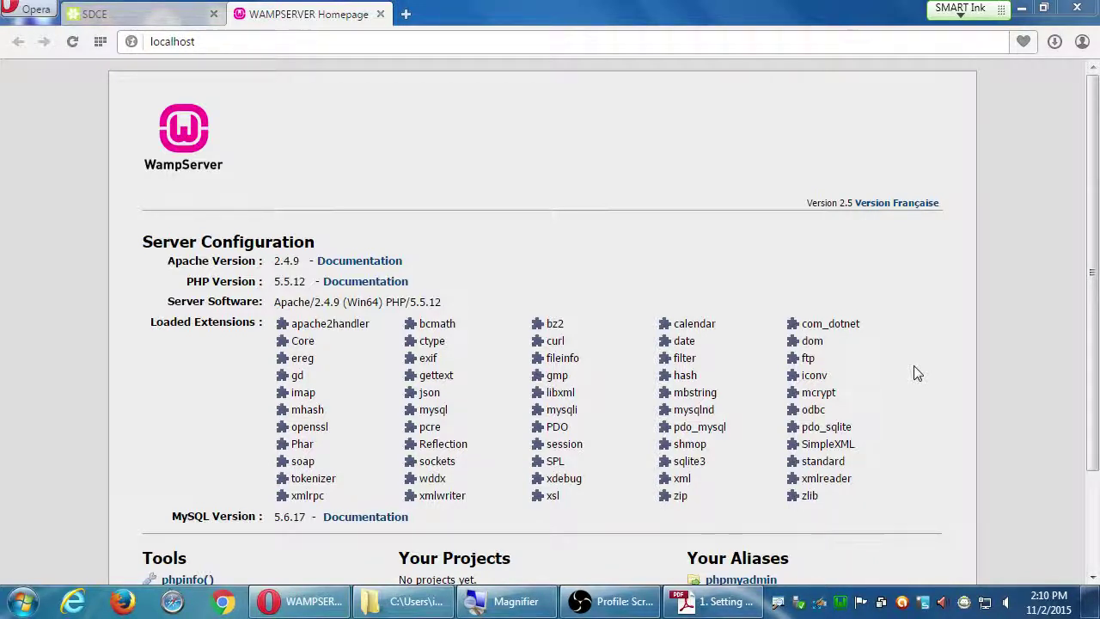
key("super+plus")
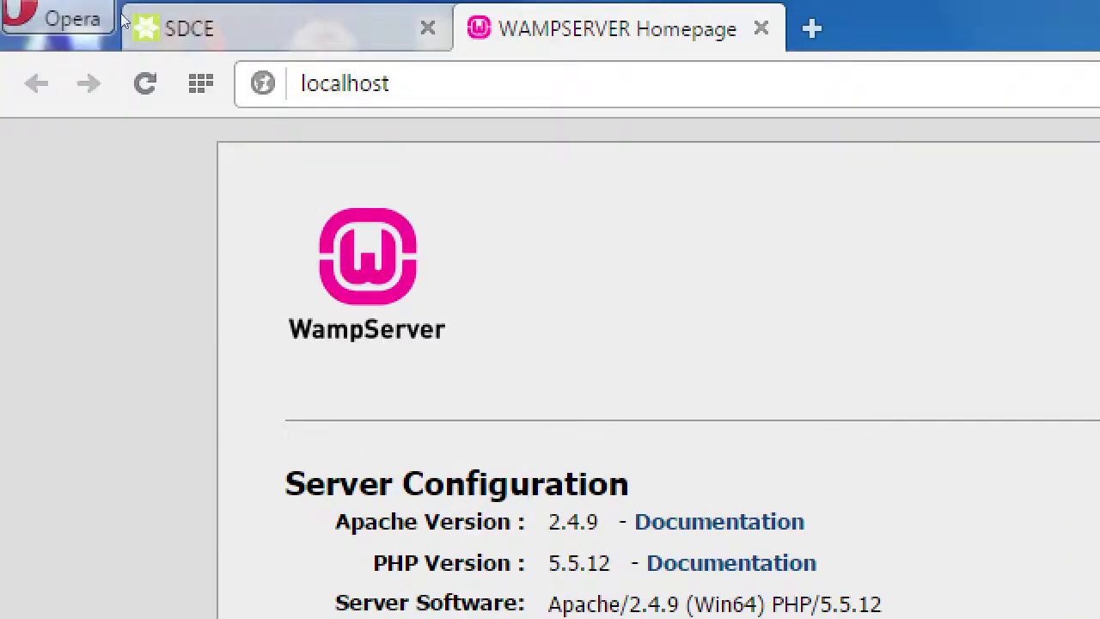
key("ctrl+l")
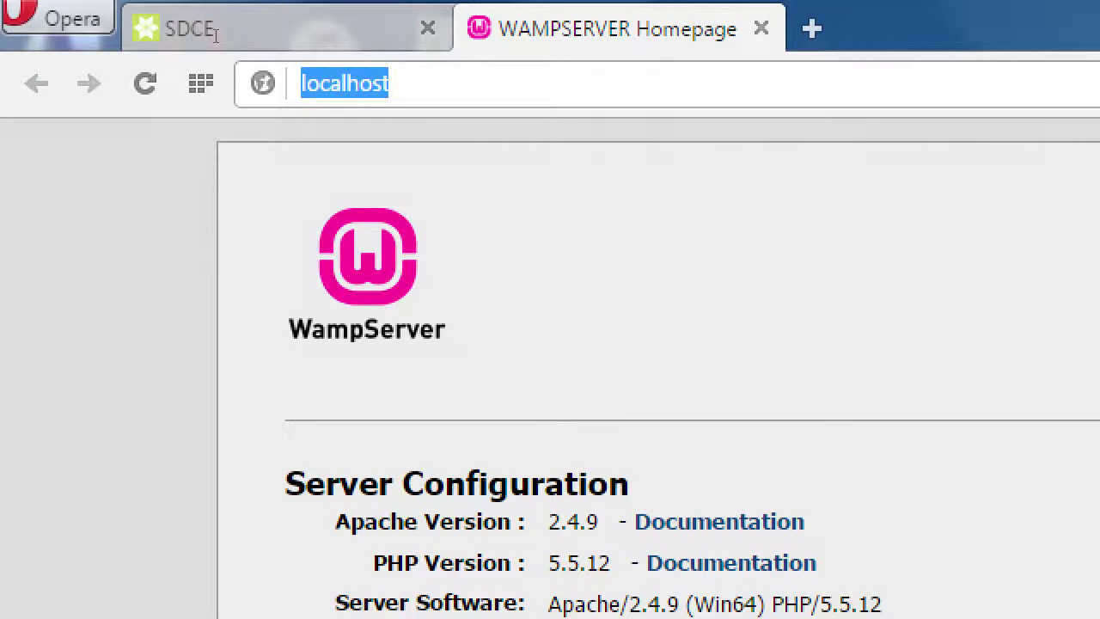
key("Home")
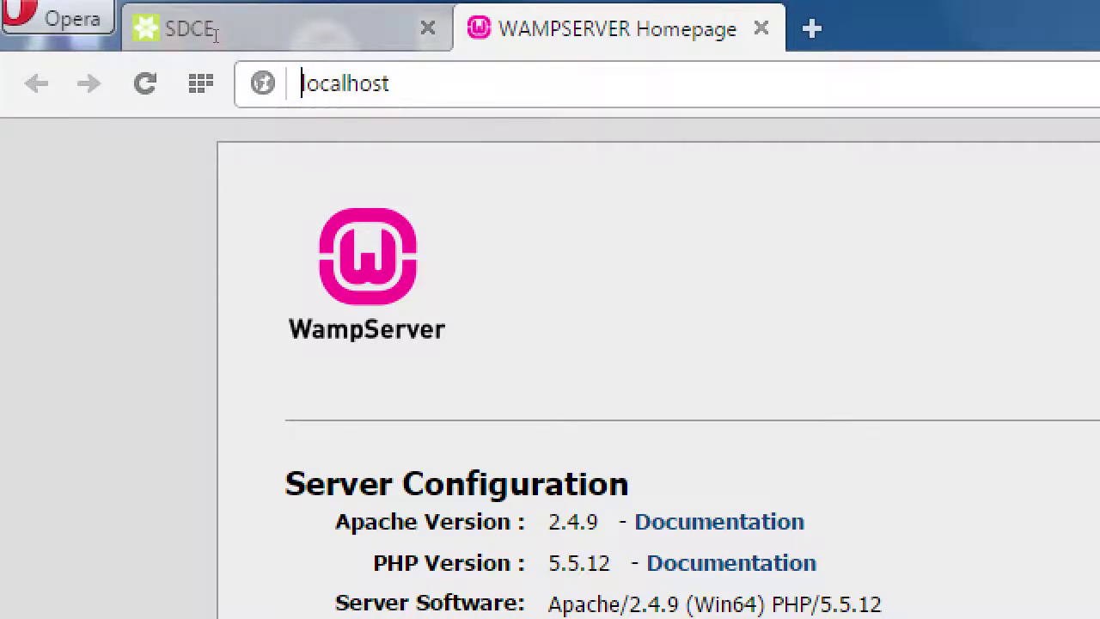
type("http://")
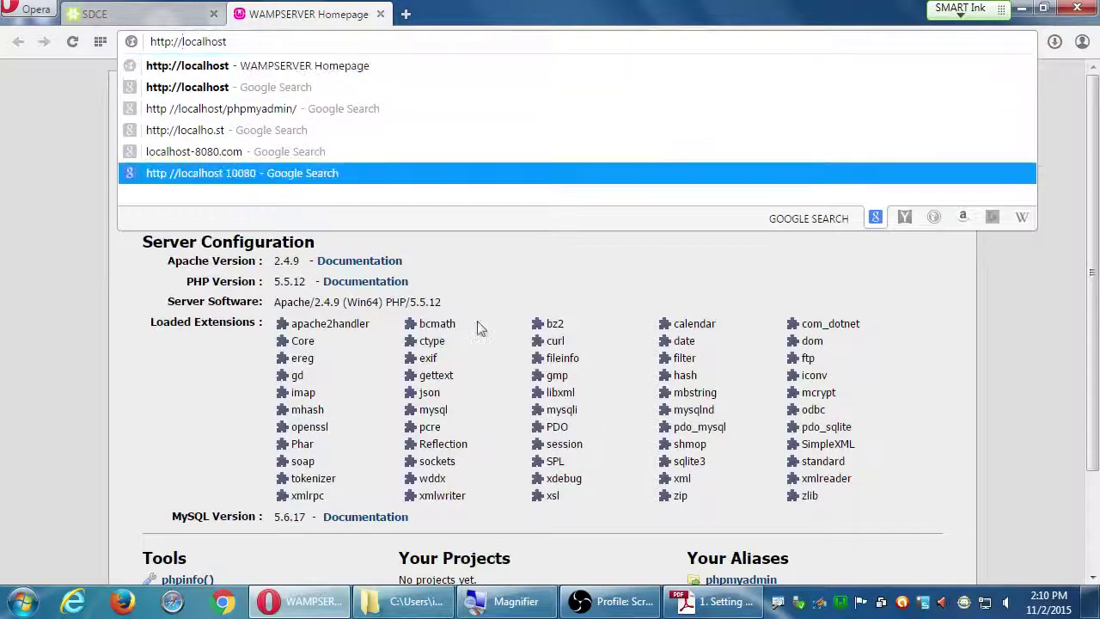
Check the WampServer setup guide and tray status menu, then return to the WampServer homepage
left_click(717, 602)
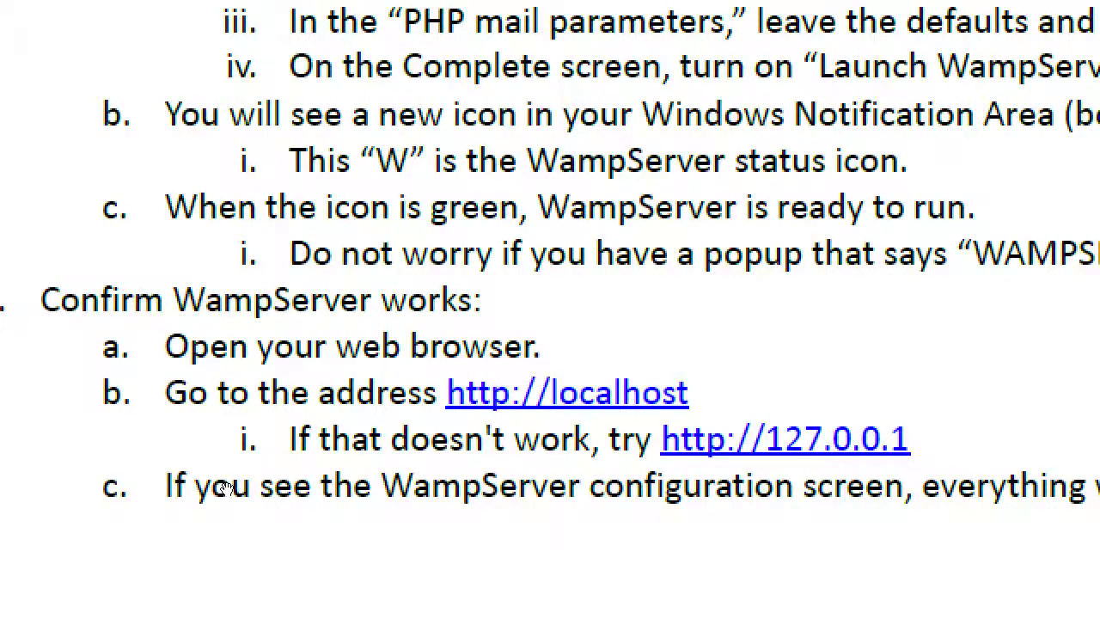
key("super+minus")
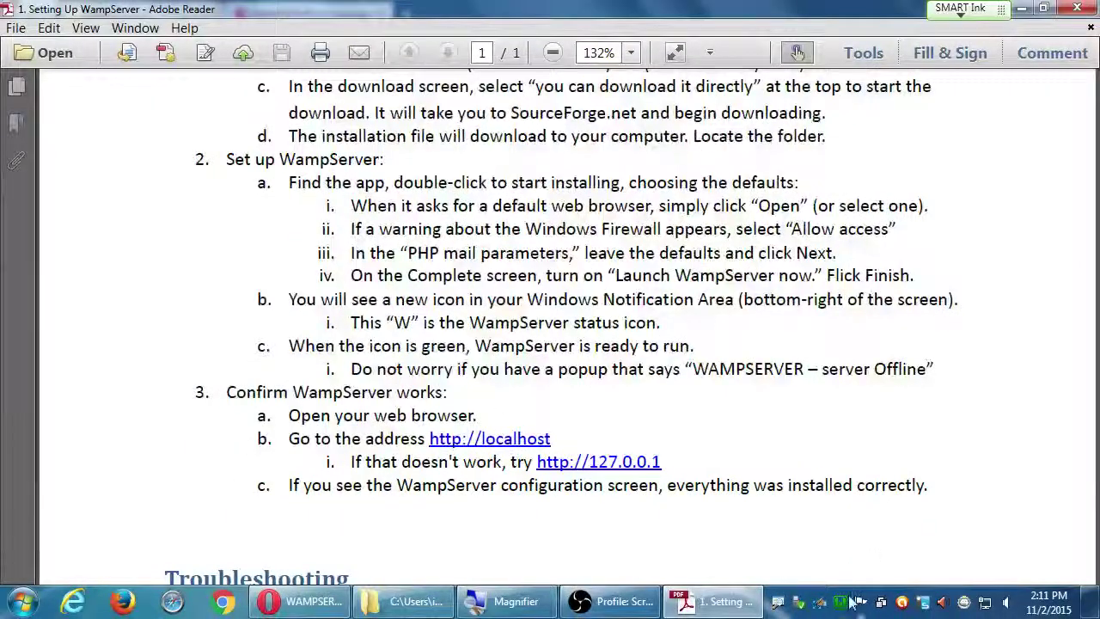
left_click(842, 603)
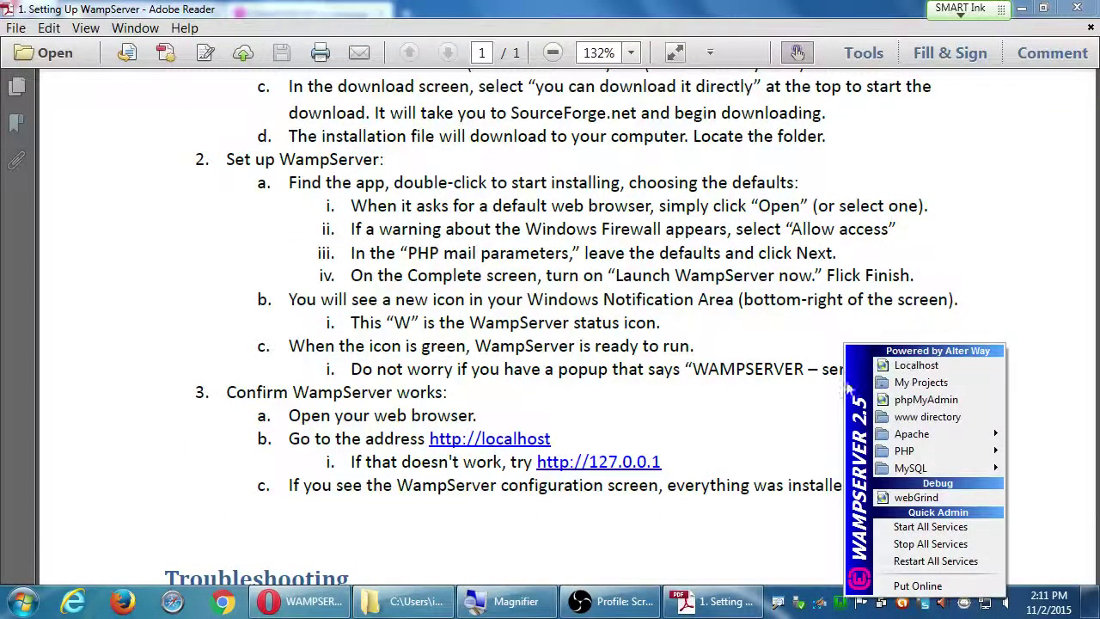
left_click(302, 602)
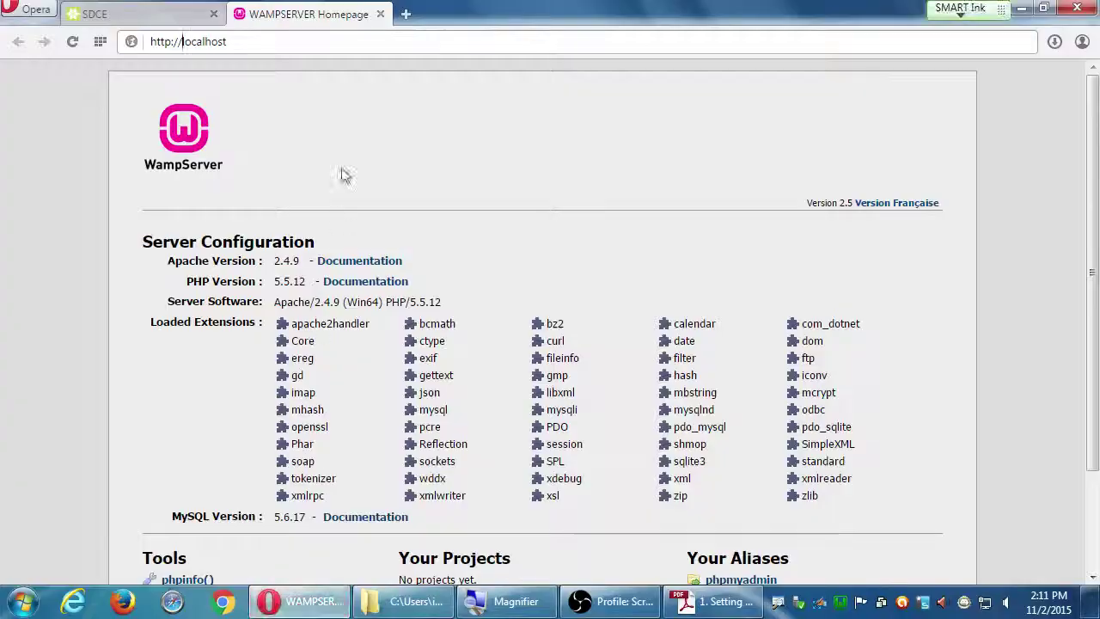
key("super+plus")
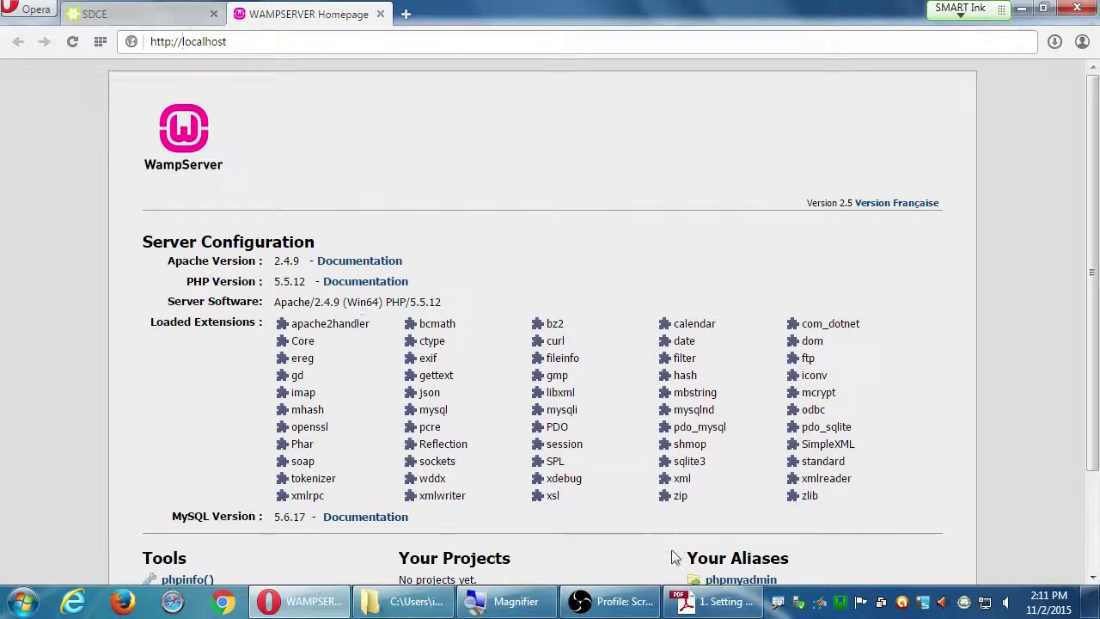
Scroll through the WampServer setup PDF, then close Adobe Reader to reveal the localhost homepage
left_click(713, 602)
scroll(583, 253, "up", 6)
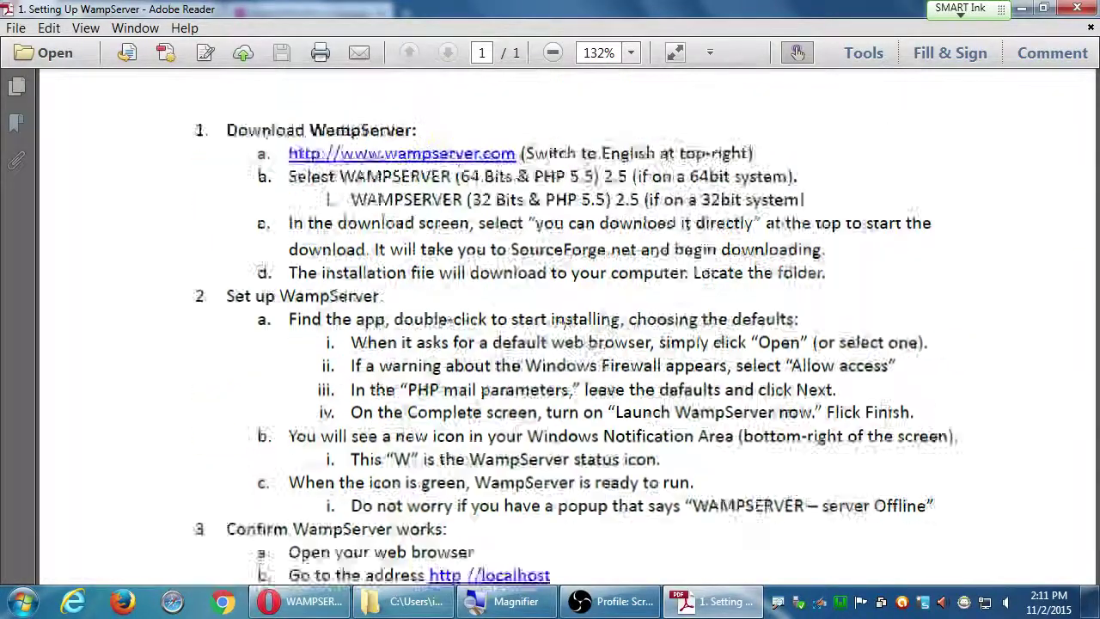
scroll(592, 438, "down", 2)
scroll(592, 438, "down", 5)
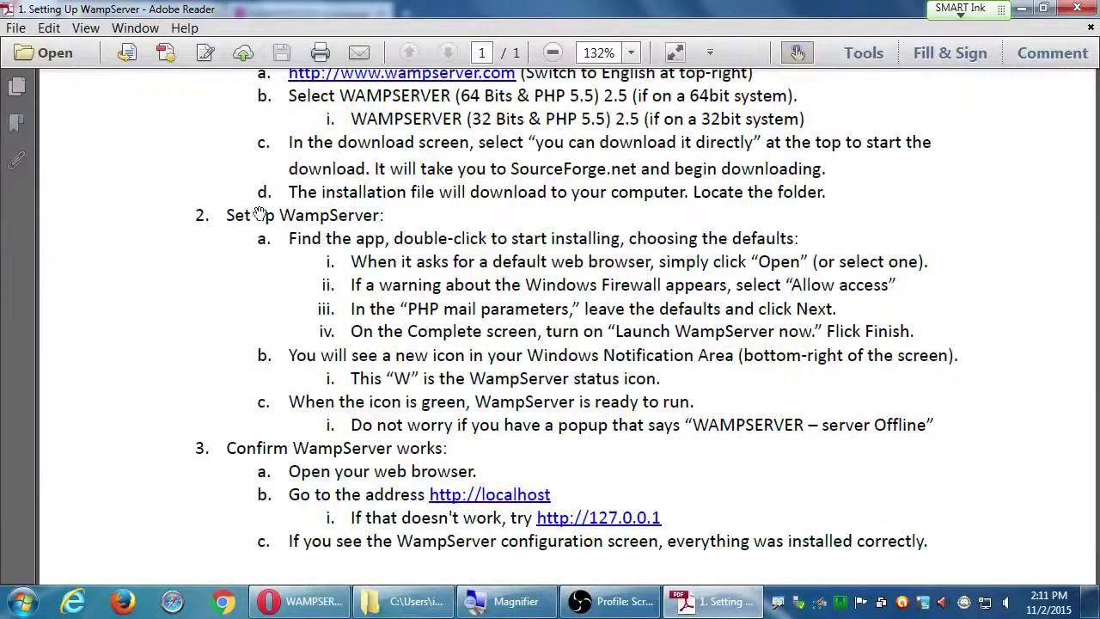
scroll(436, 344, "down", 4)
scroll(436, 344, "down", 1)
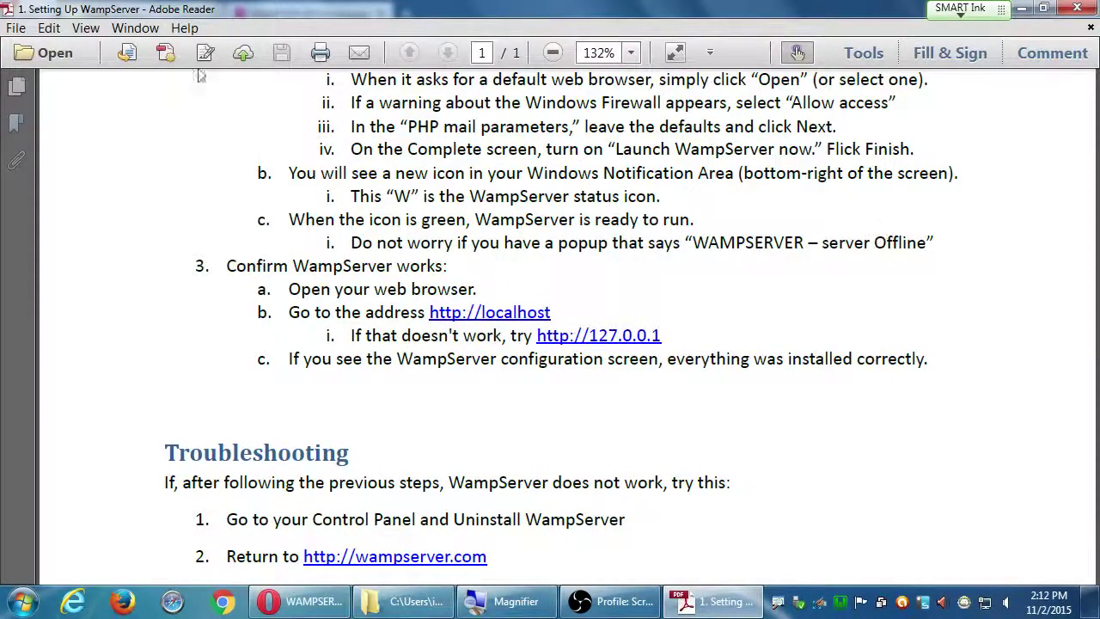
left_click_drag(103, 10, 218, 139)
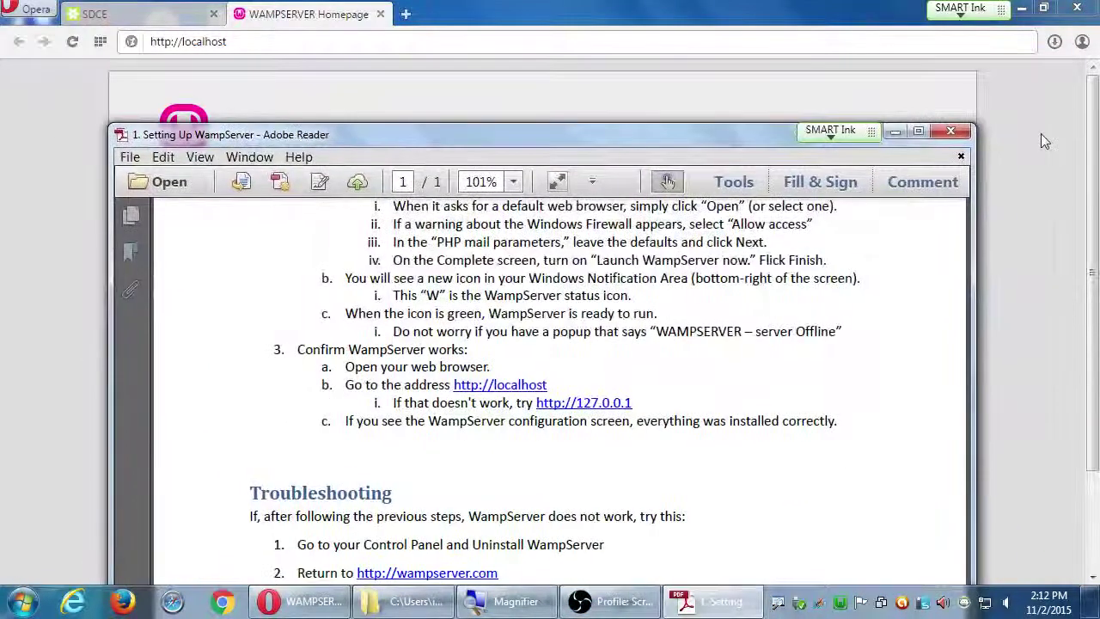
left_click(951, 131)
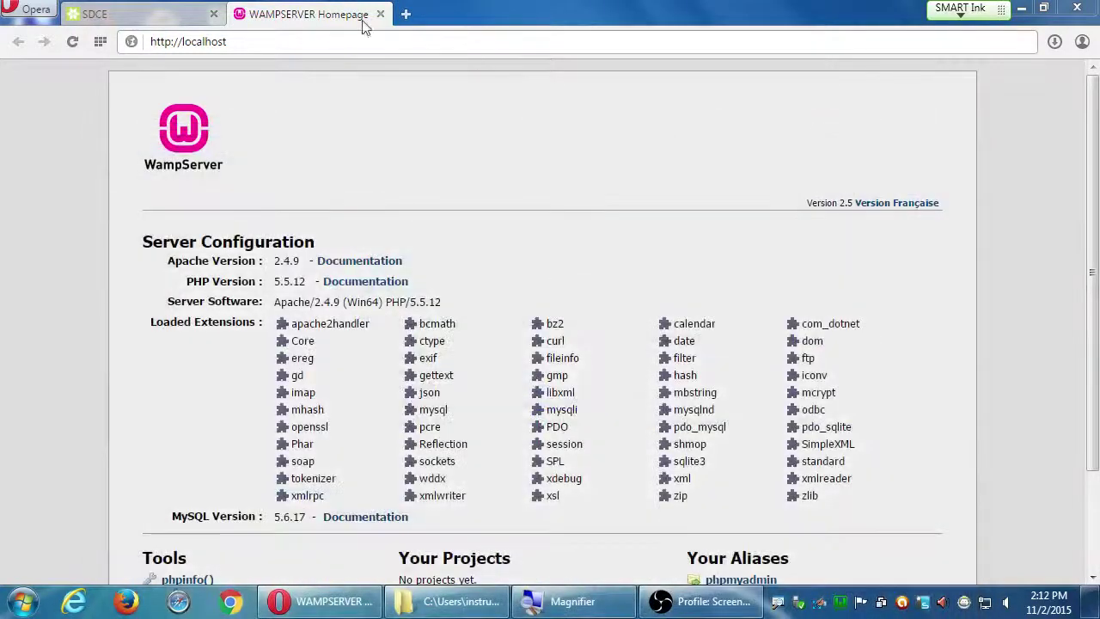
Open campos-ecommerce-2setup-wordpress.pdf from the Campos eComm I folder in Explorer
left_click(214, 13)
left_click_drag(855, 8, 949, 34)
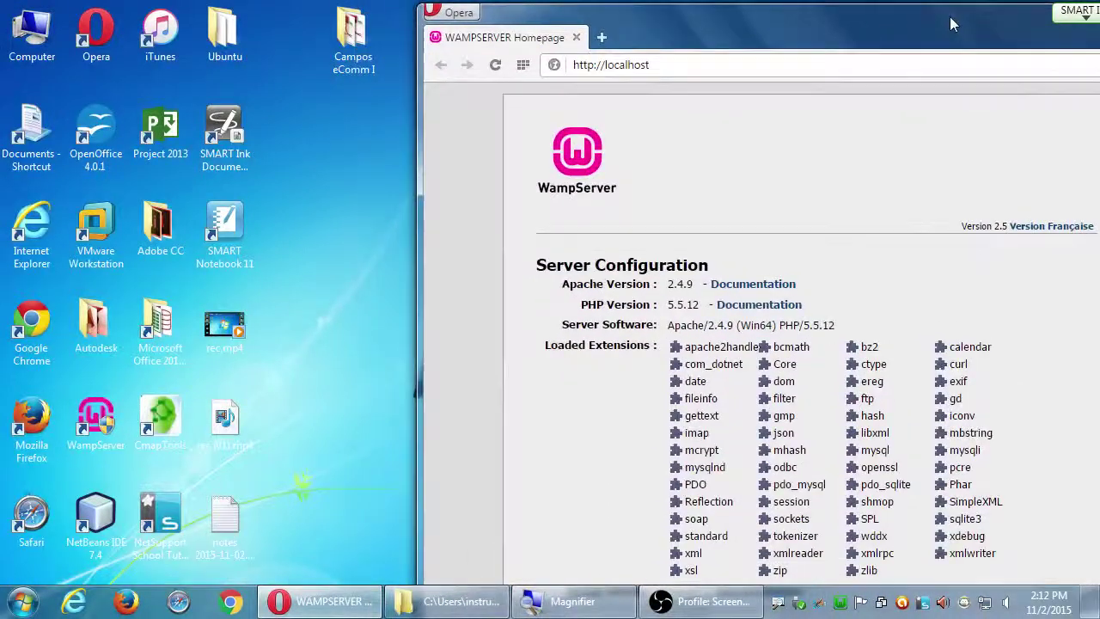
left_click(447, 600)
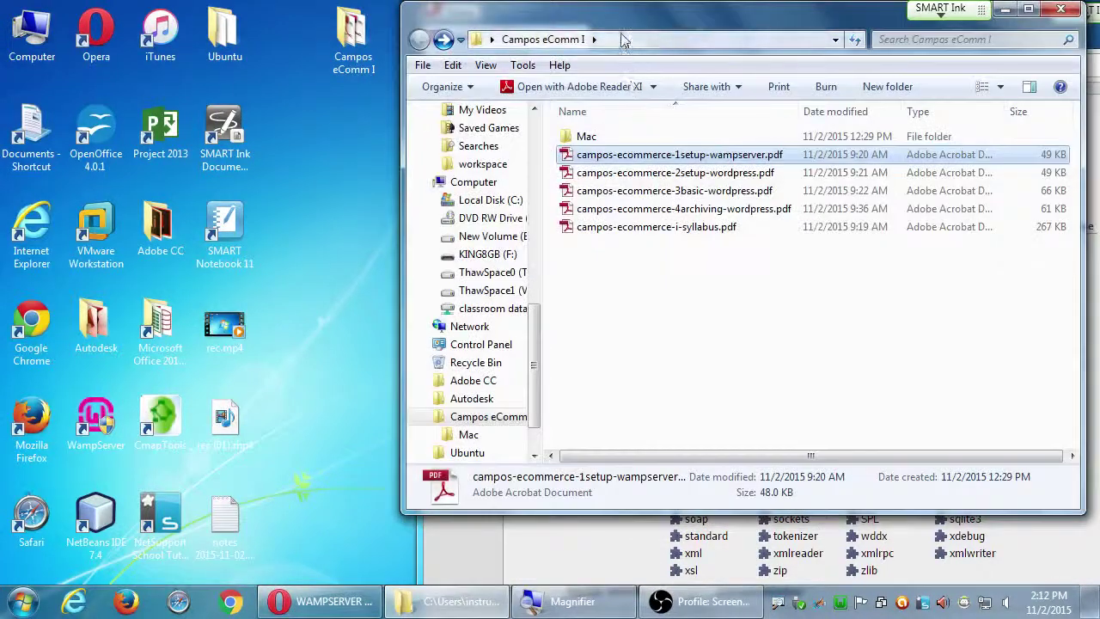
left_click_drag(613, 24, 177, 192)
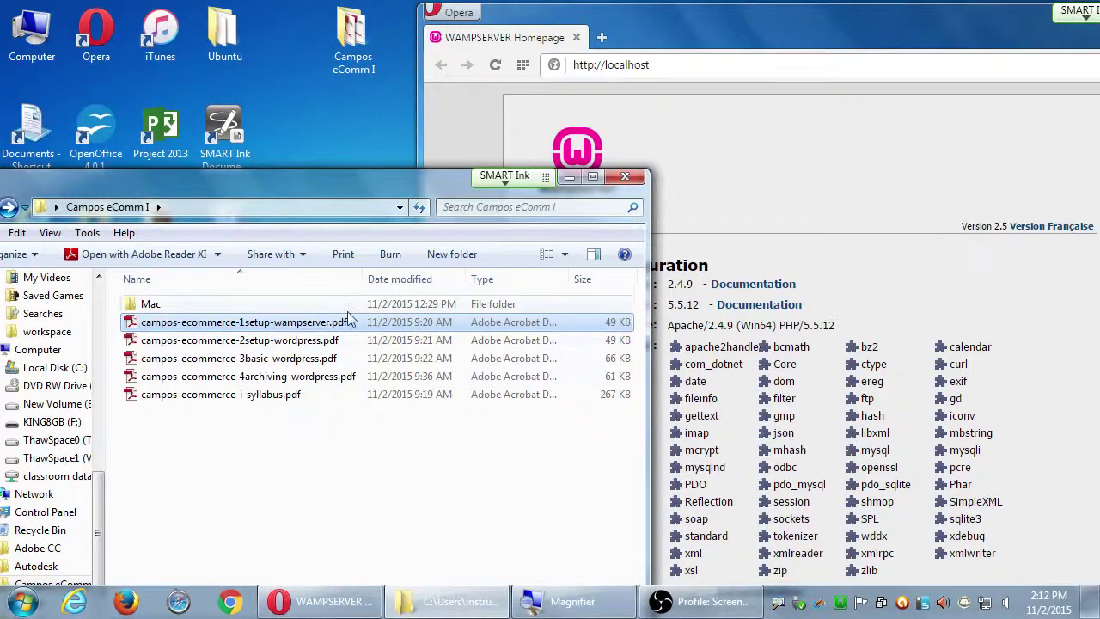
left_click(309, 337)
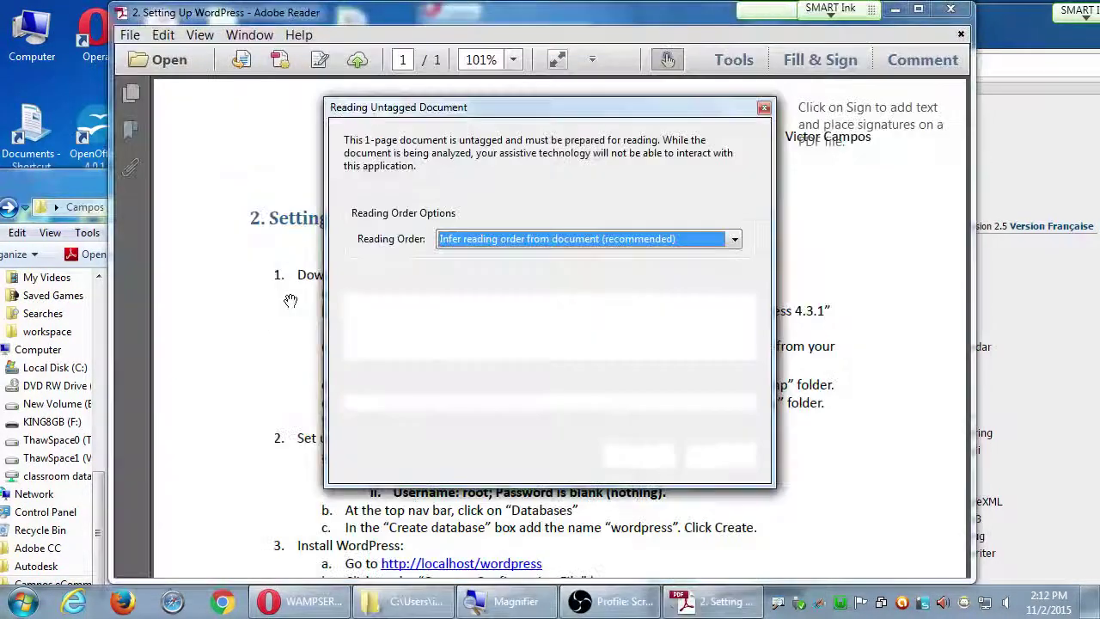
Dismiss the reading-order prompt, maximize and scroll the WordPress guide, then return to Opera
left_click(764, 108)
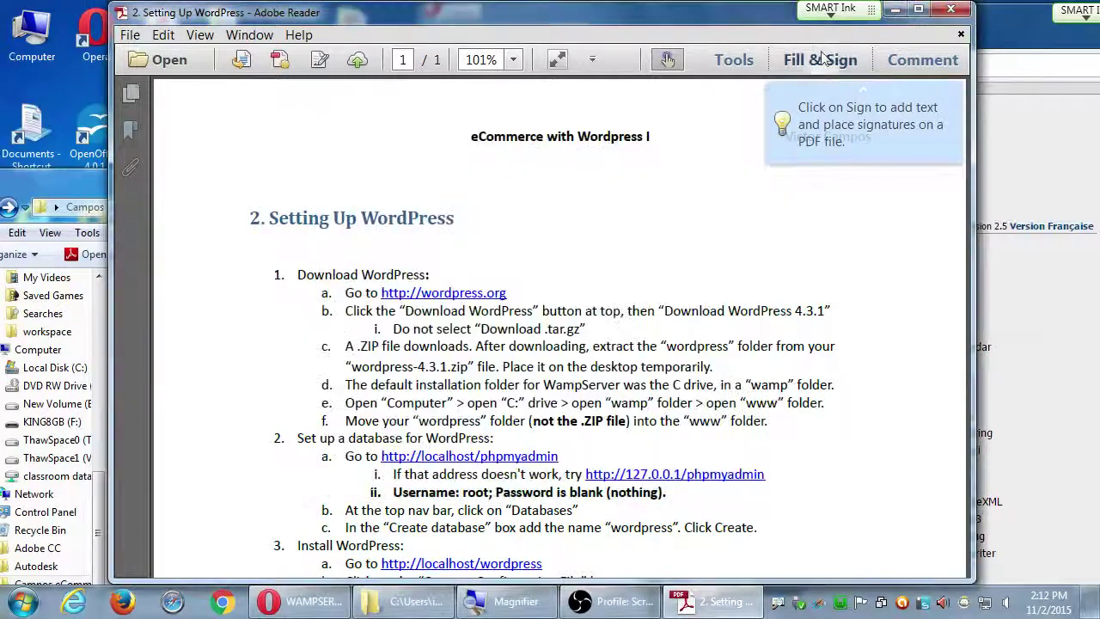
left_click(918, 9)
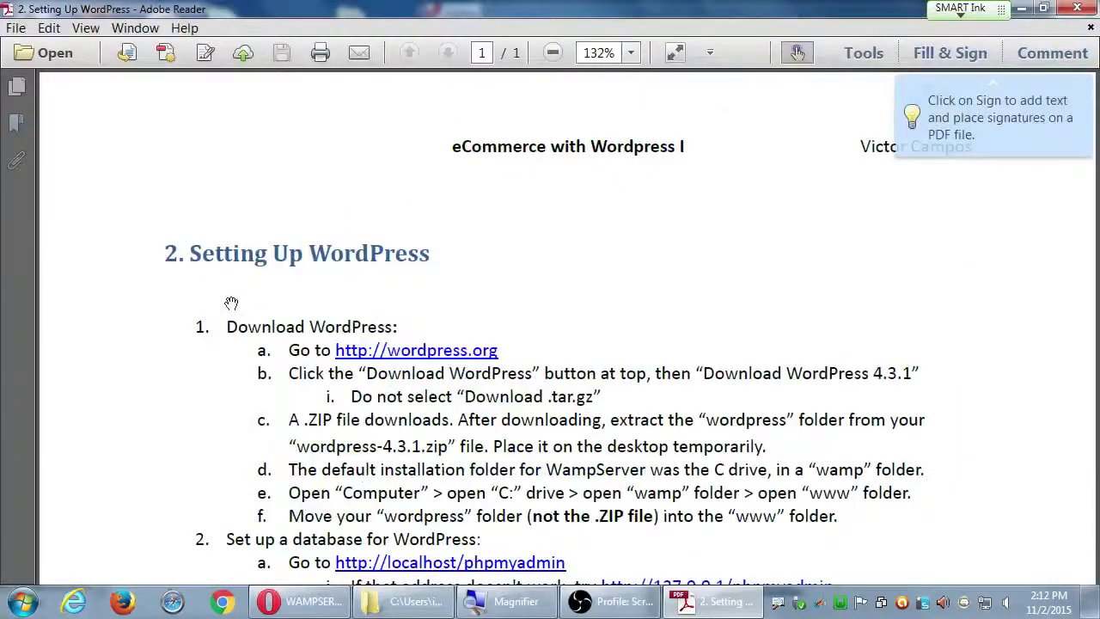
scroll(206, 404, "down", 3)
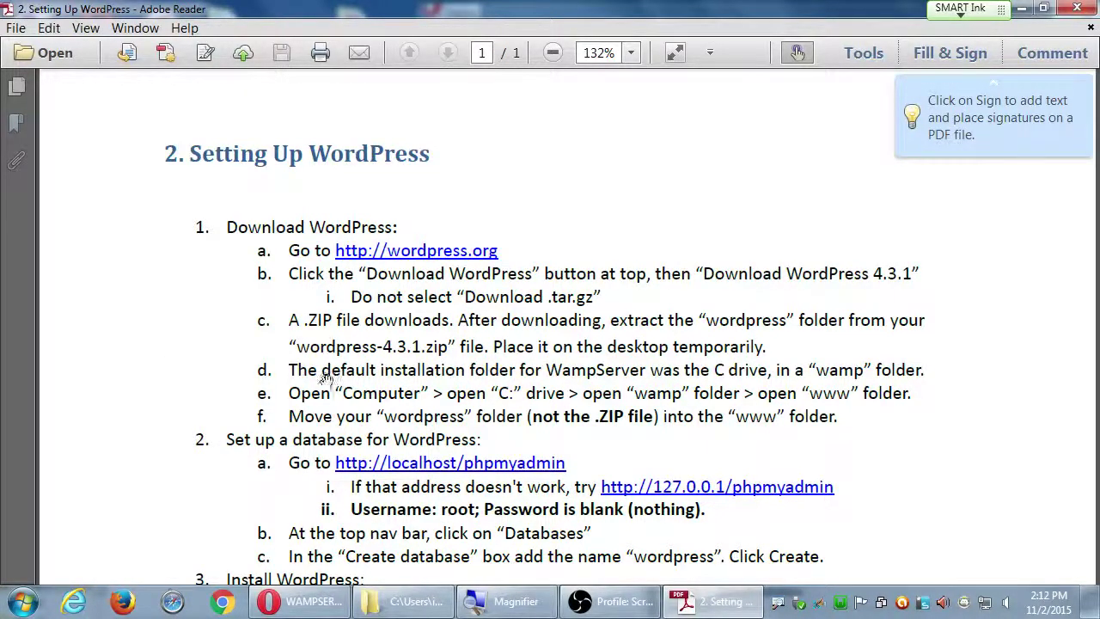
left_click(289, 605)
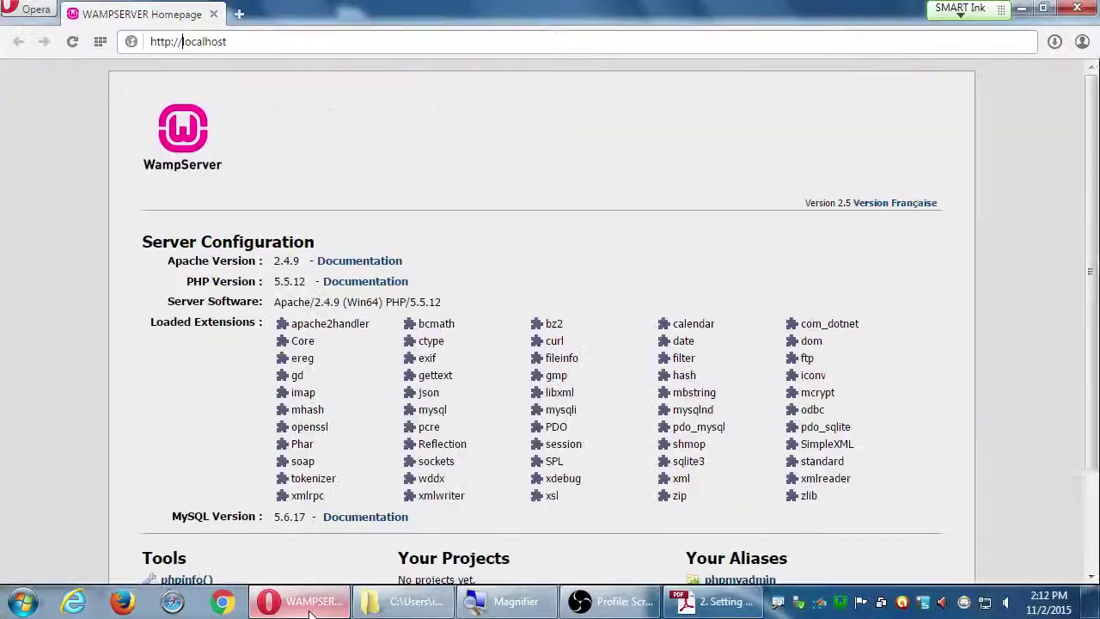
Load wordpress.org and wordpress.com in two new tabs, then show the wordpress.org tab
key("ctrl+t")
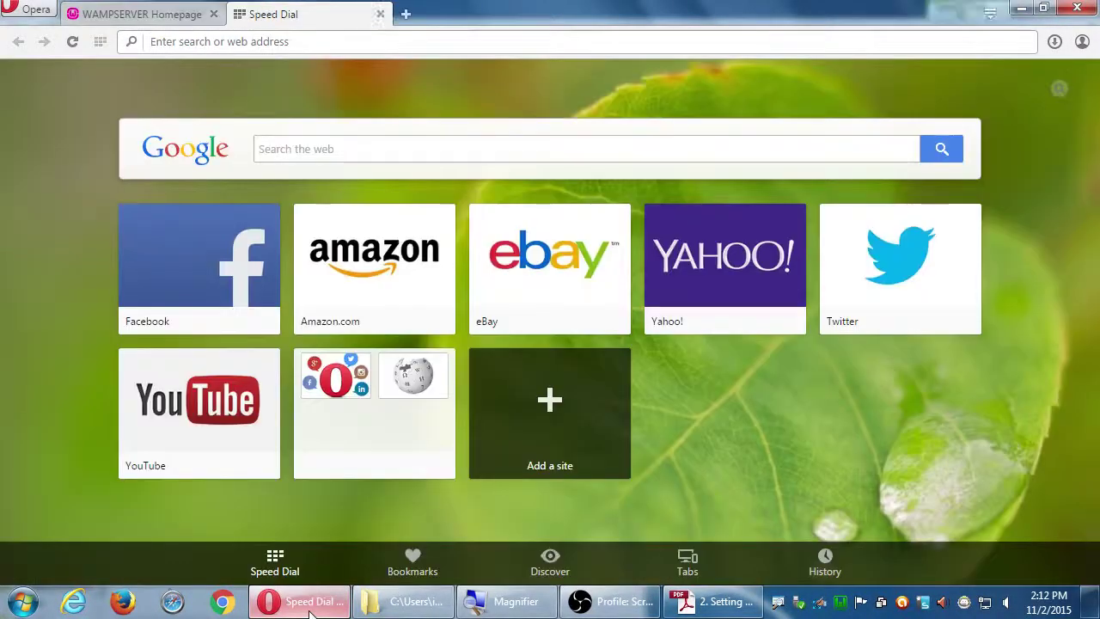
type("wordpress.org")
key("Return")
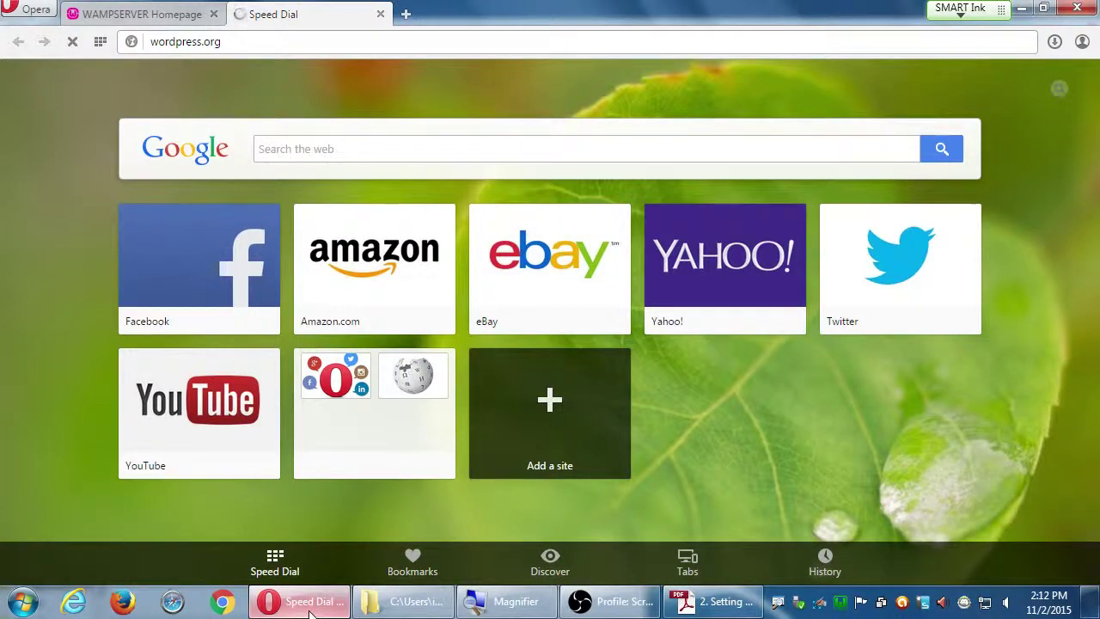
key("ctrl+t")
type("wordre")
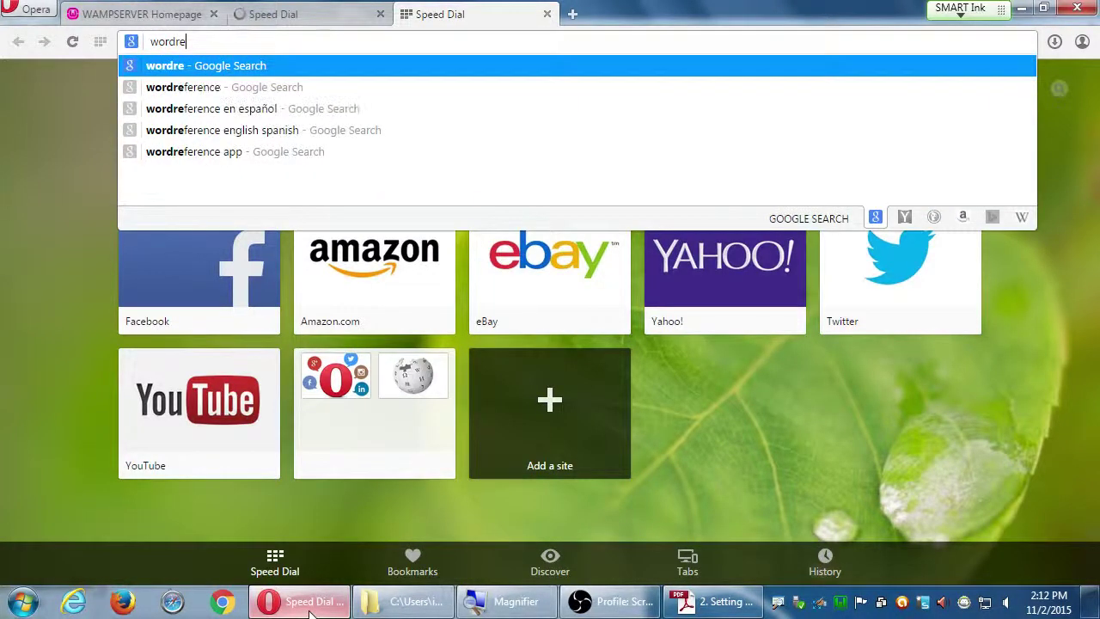
key("BackSpace")
key("BackSpace")
type("press.com")
key("Return")
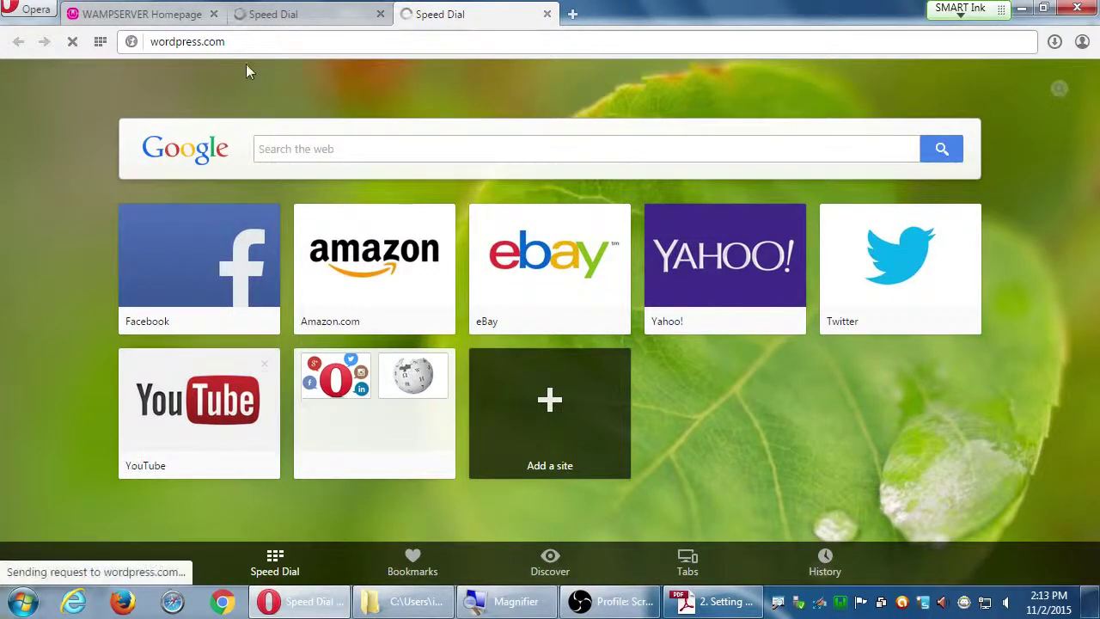
left_click(274, 15)
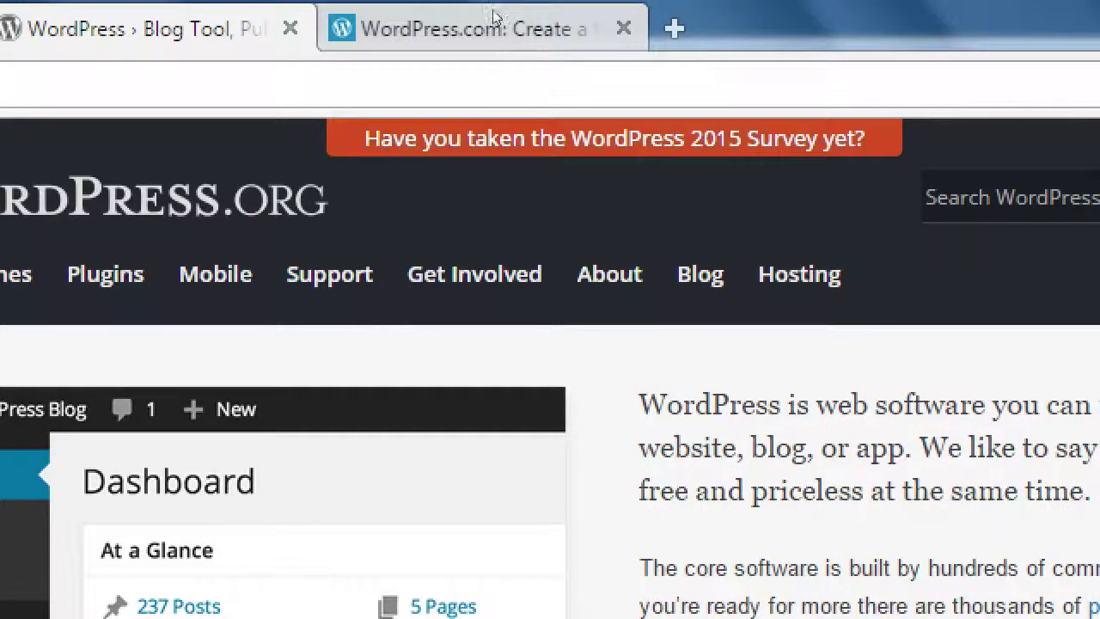
Show the WordPress.com tab with its 'Create your new website for free' page
left_click(1035, 8)
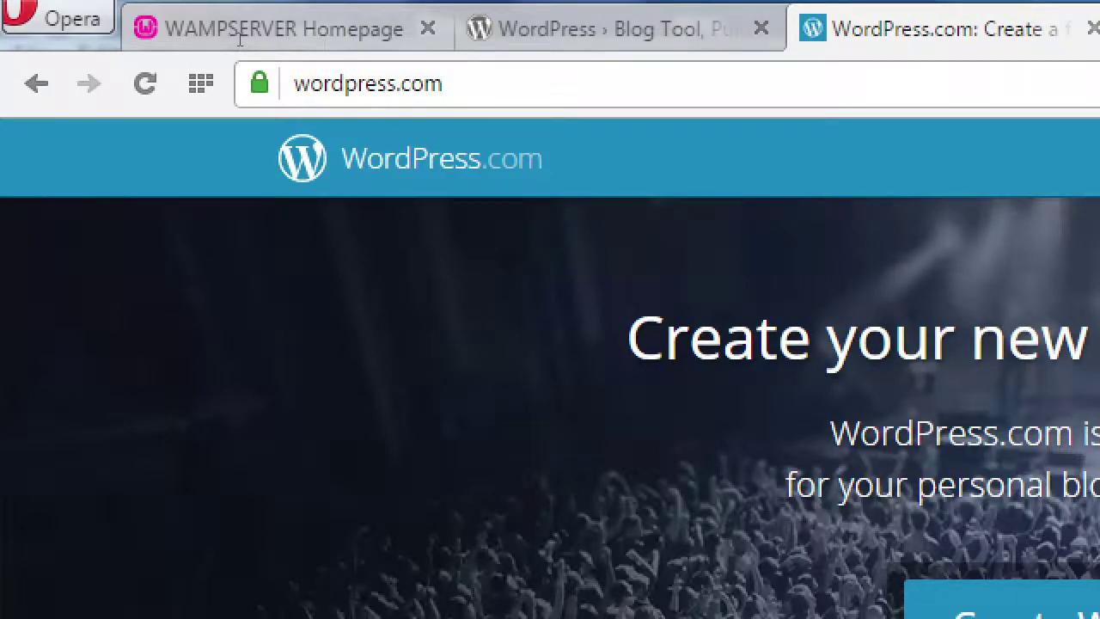
key("ctrl+l")
key("Home")
type("victor")
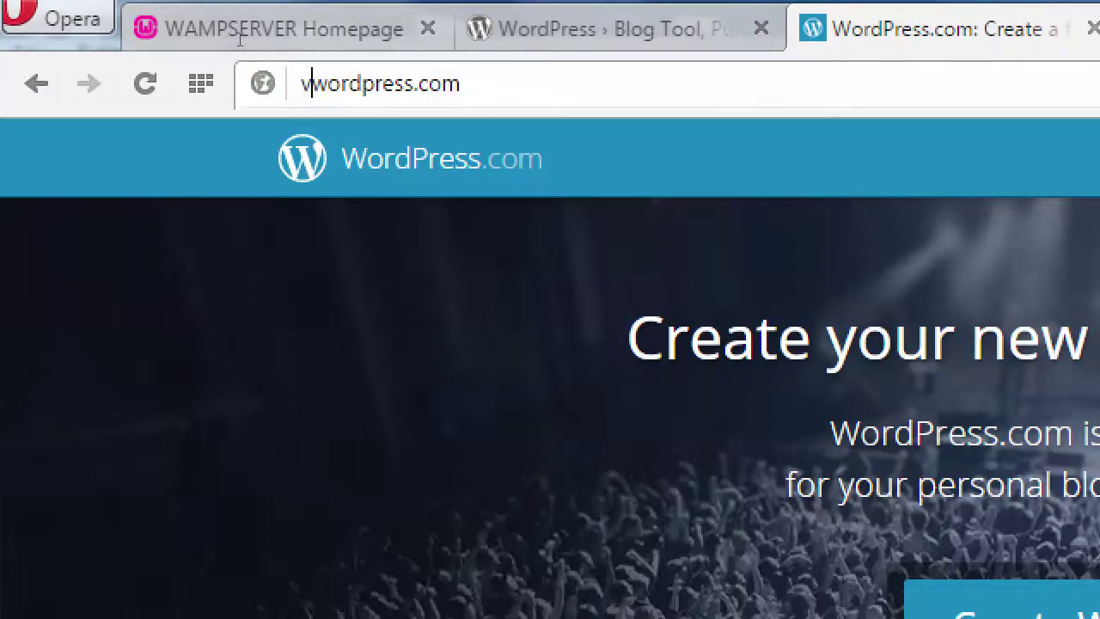
type(".")
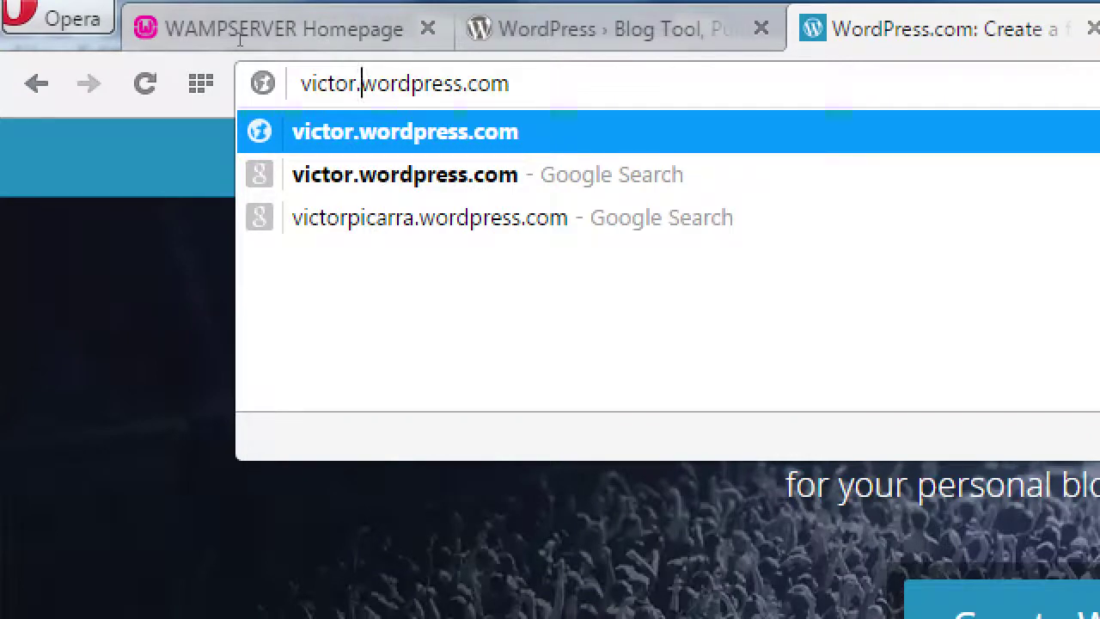
key("Down")
key("Delete")
key("Delete")
key("Delete")
key("Delete")
key("Delete")
key("Delete")
key("Delete")
key("Delete")
key("Delete")
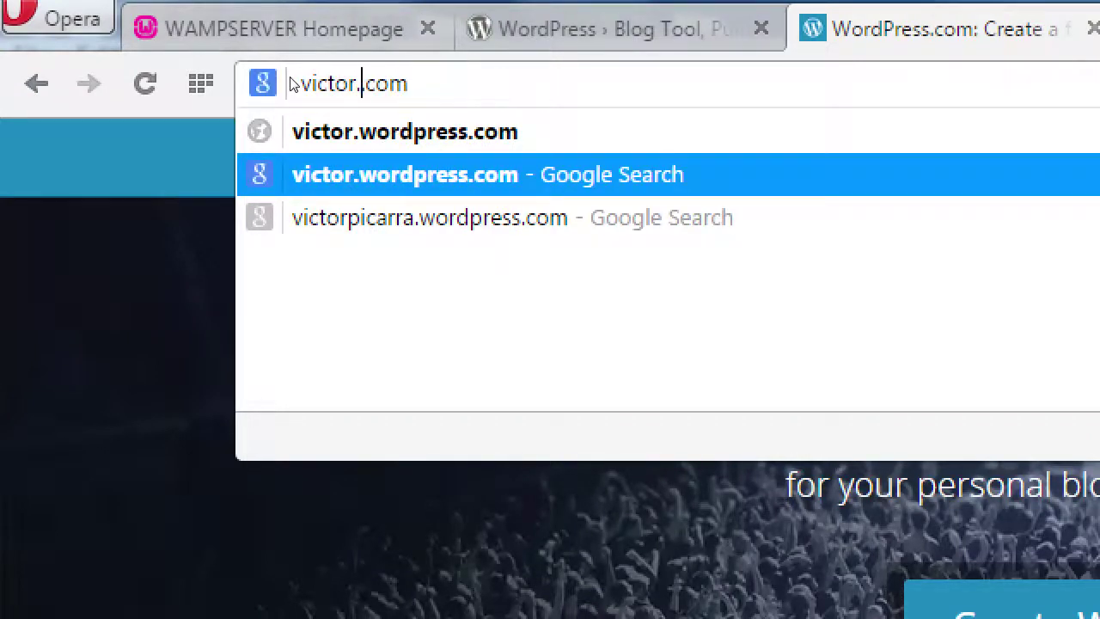
key("BackSpace")
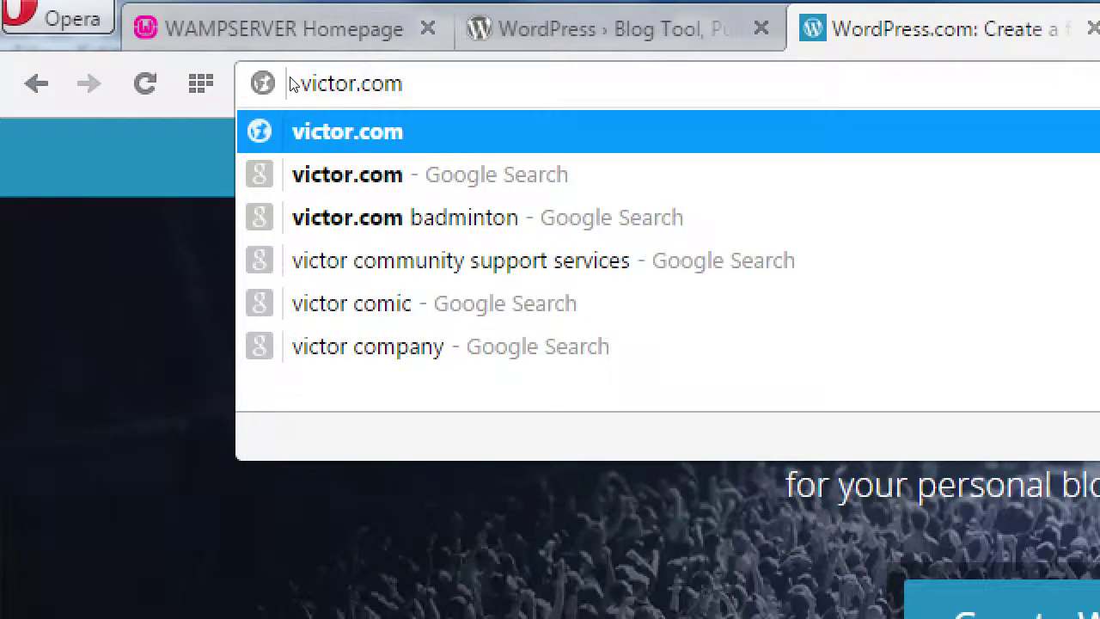
key("ctrl+z")
key("ctrl+z")
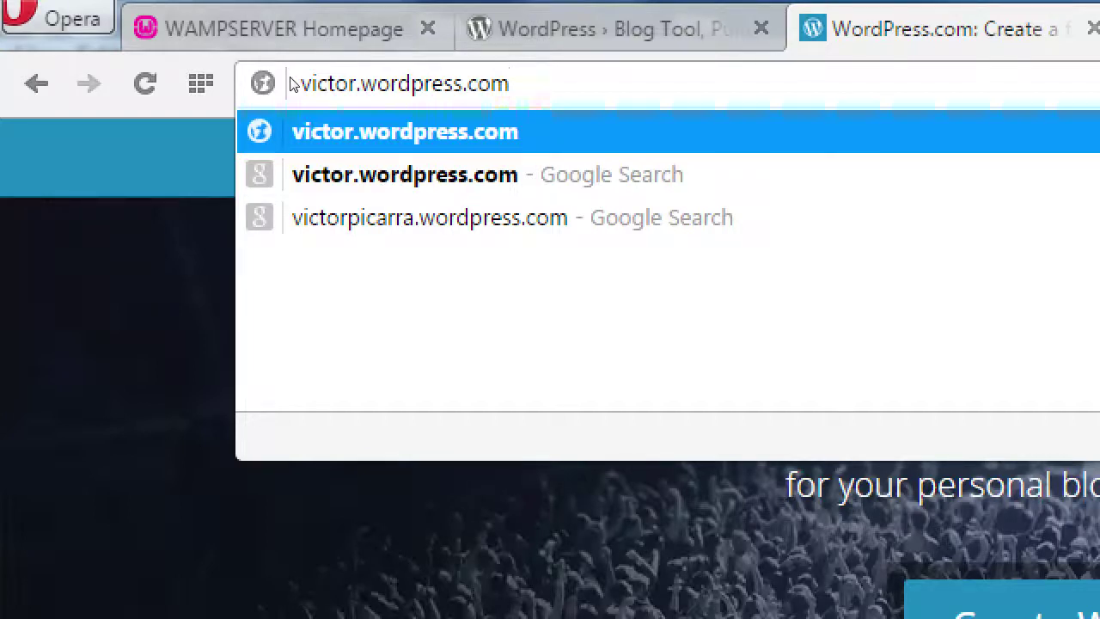
key("Left")
key("Left")
key("Left")
key("Left")
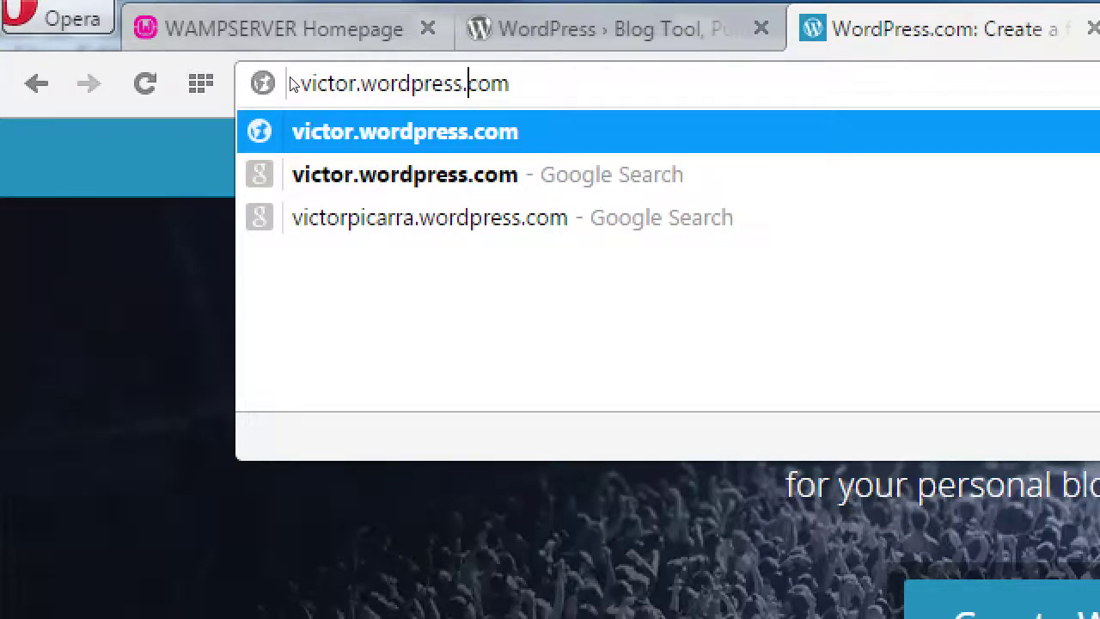
key("ctrl+shift+Left")
key("BackSpace")
key("BackSpace")
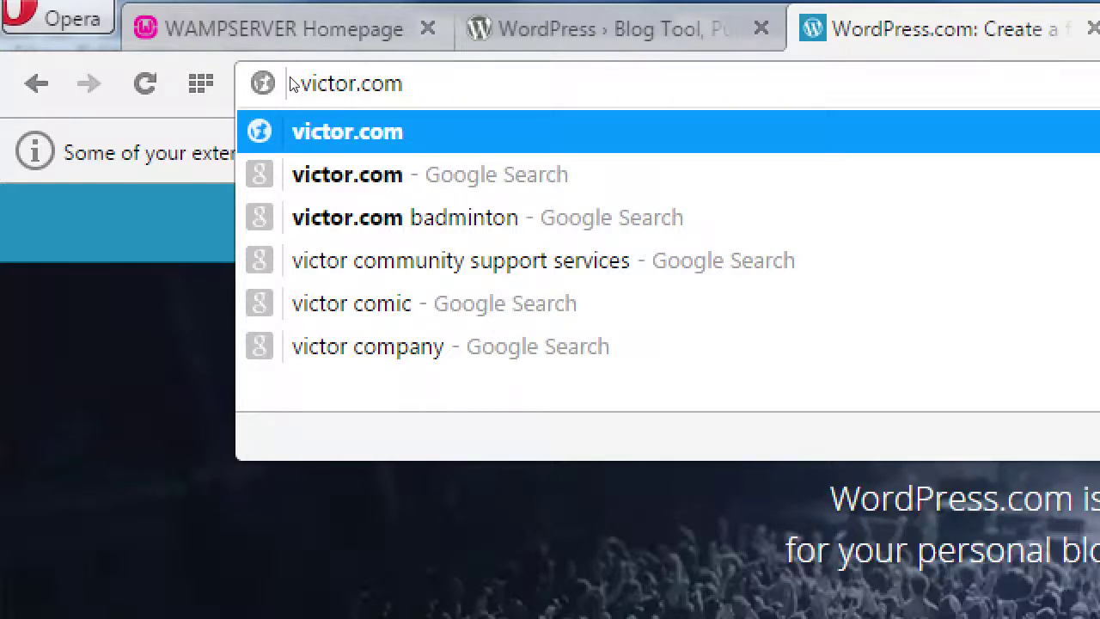
key("super+minus")
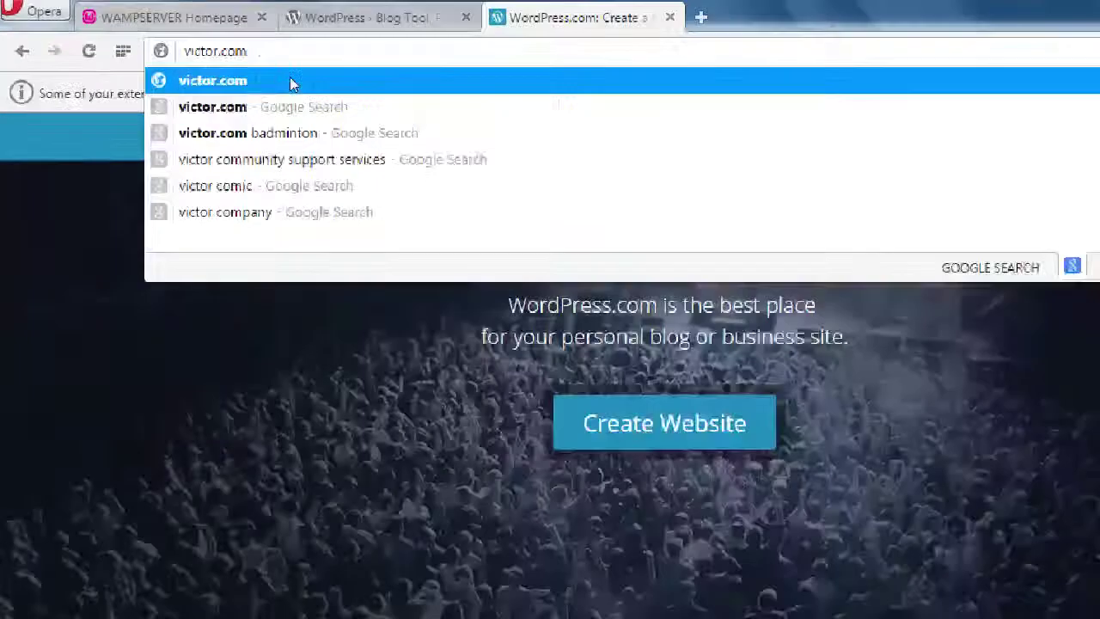
key("Escape")
key("Escape")
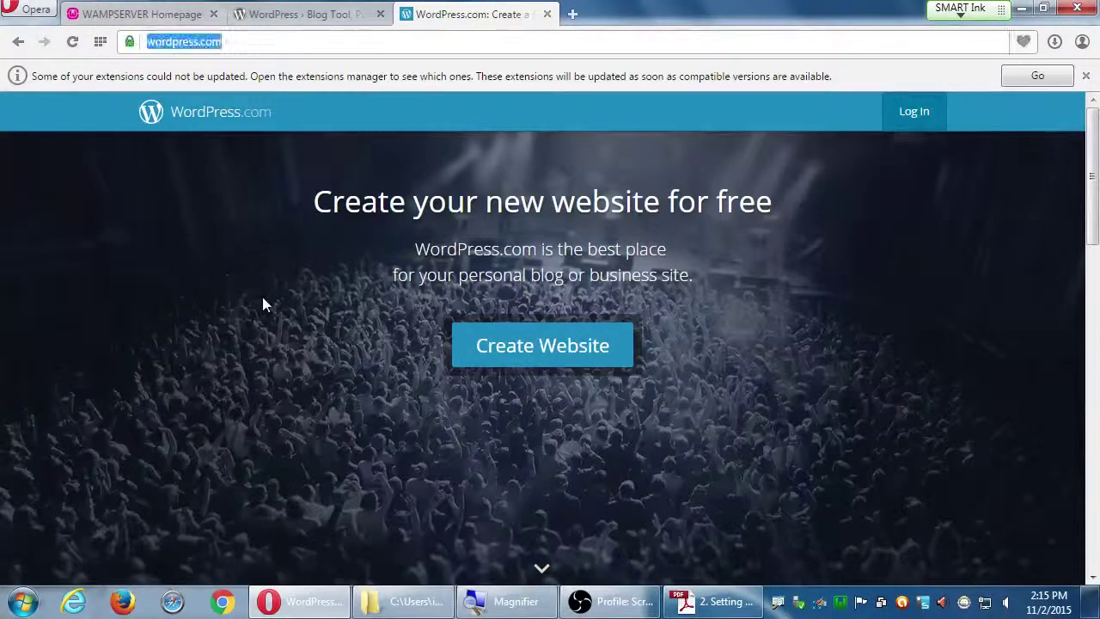
Close the extensions notice on the wordpress.org tab, then bring up the Setting Up WordPress PDF
left_click(190, 266)
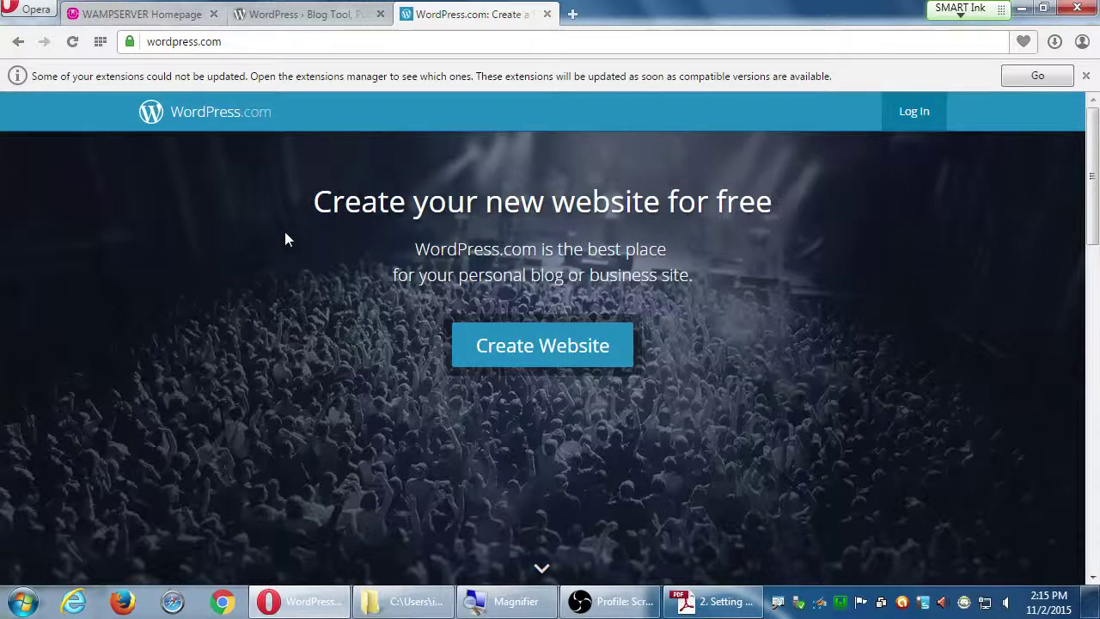
left_click(301, 26)
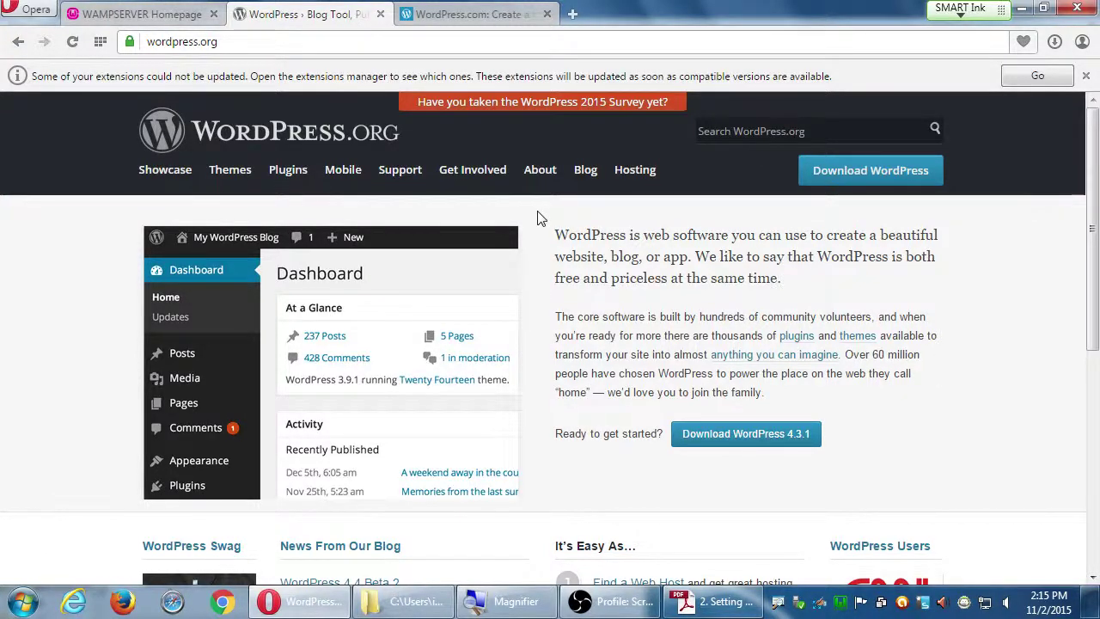
left_click(1085, 76)
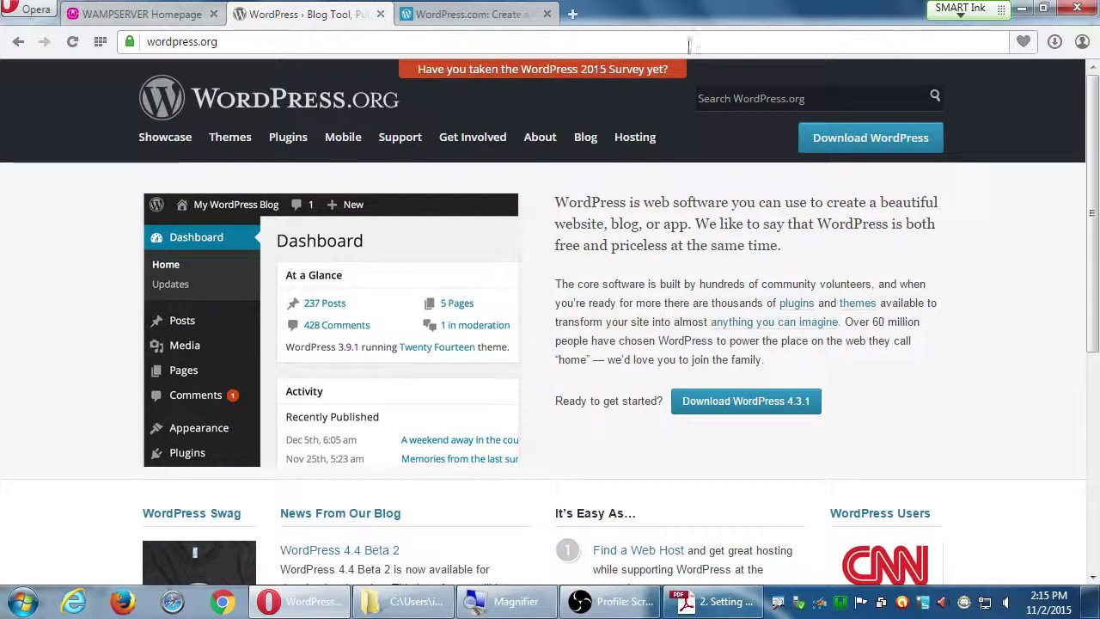
left_click(703, 606)
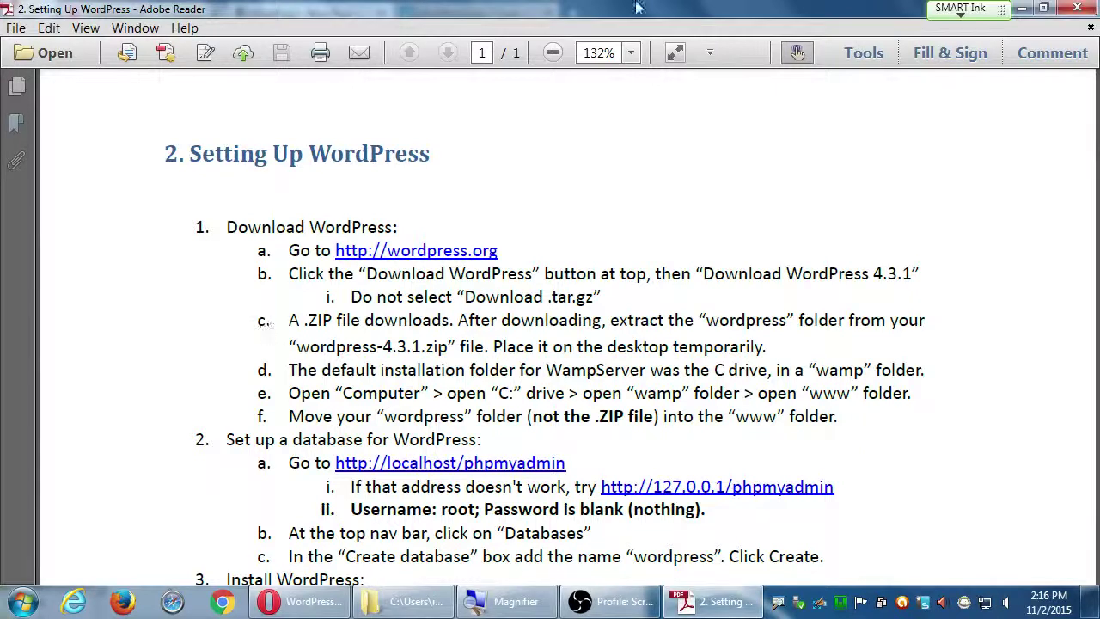
Un-maximize the Reader guide, minimize Opera, move the guide to the top, and open Computer
left_click_drag(726, 13, 933, 102)
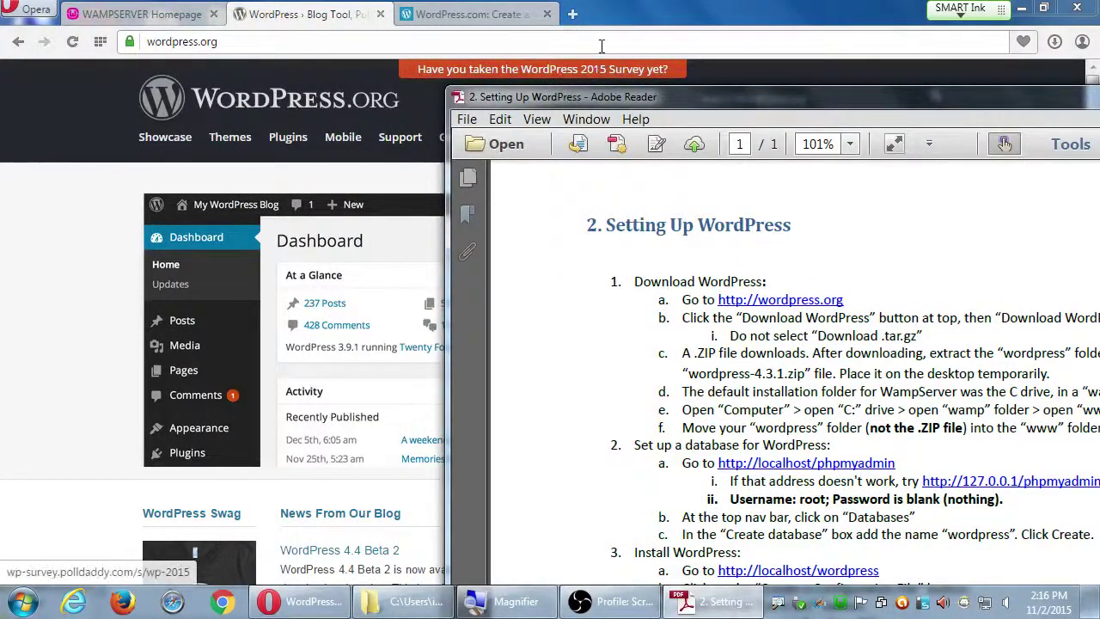
left_click(1019, 9)
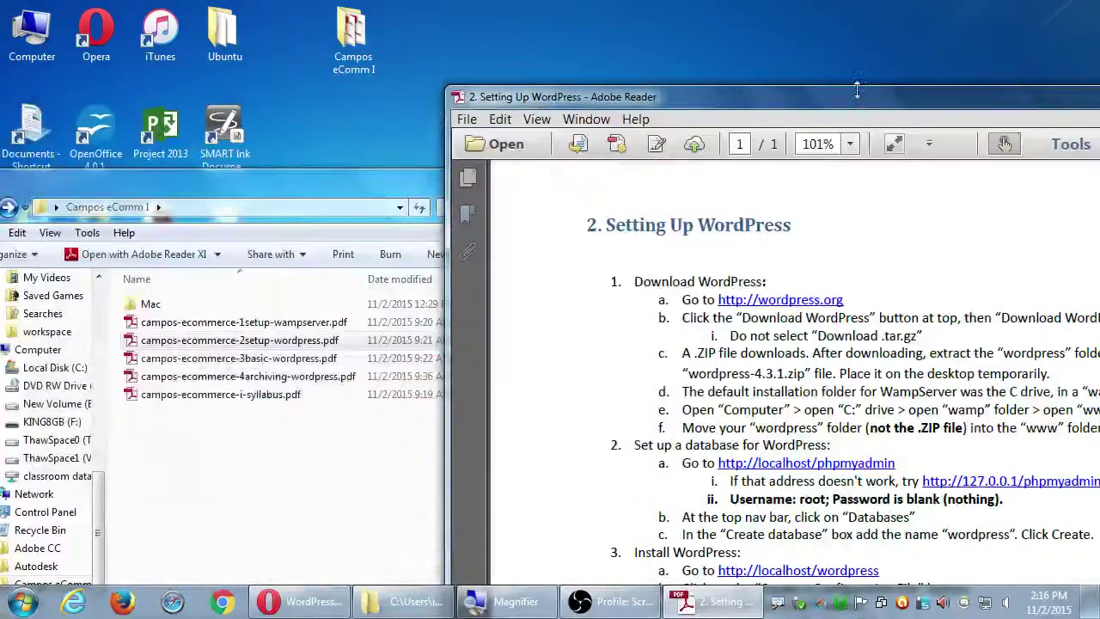
left_click_drag(853, 100, 817, 25)
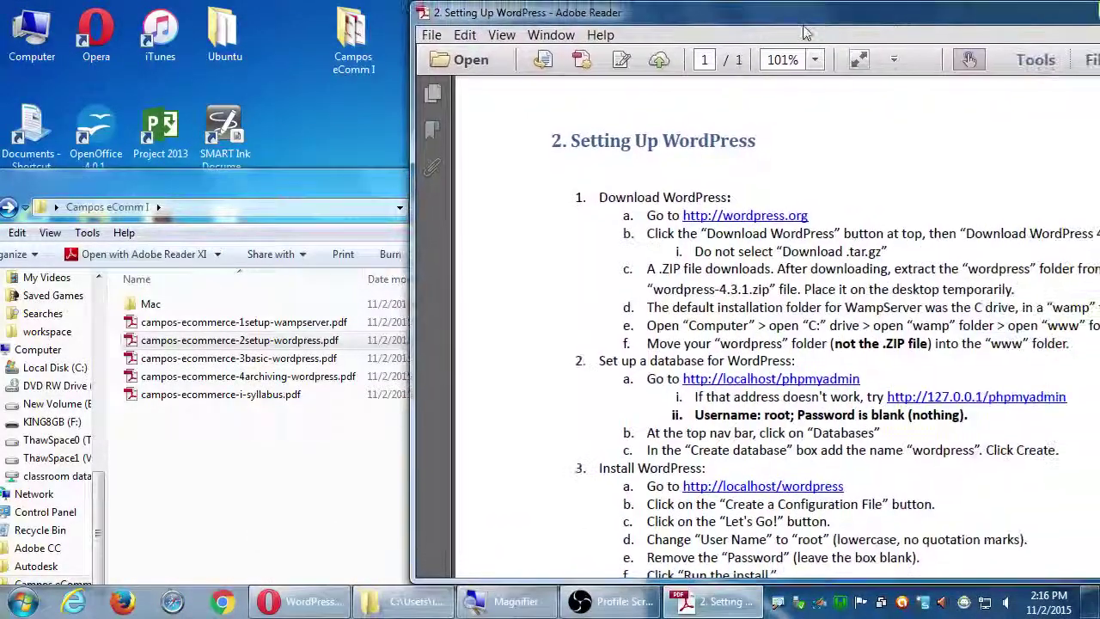
double_click(30, 30)
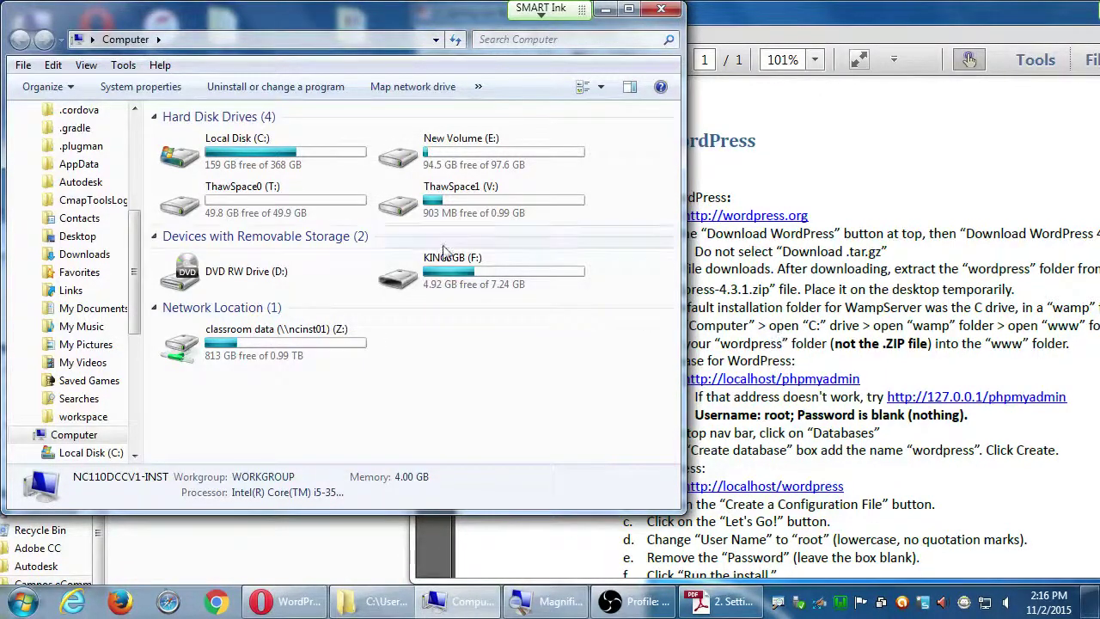
Open Local Disk (C:), inspect its wordpress folder, then go back to the C: listing
double_click(295, 170)
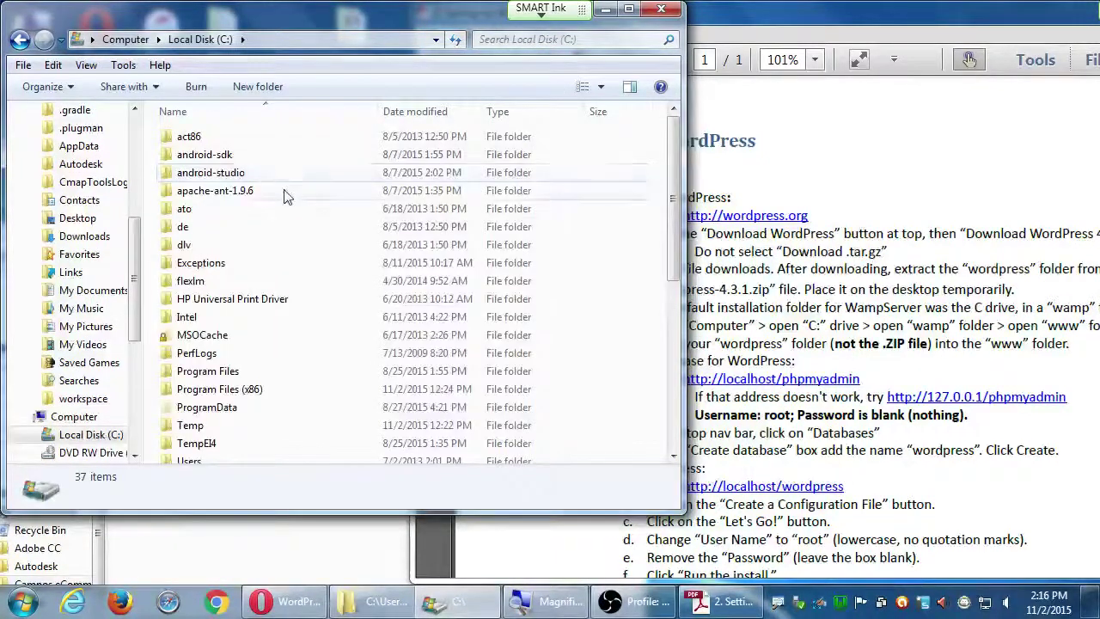
scroll(278, 386, "down", 6)
scroll(266, 381, "up", 2)
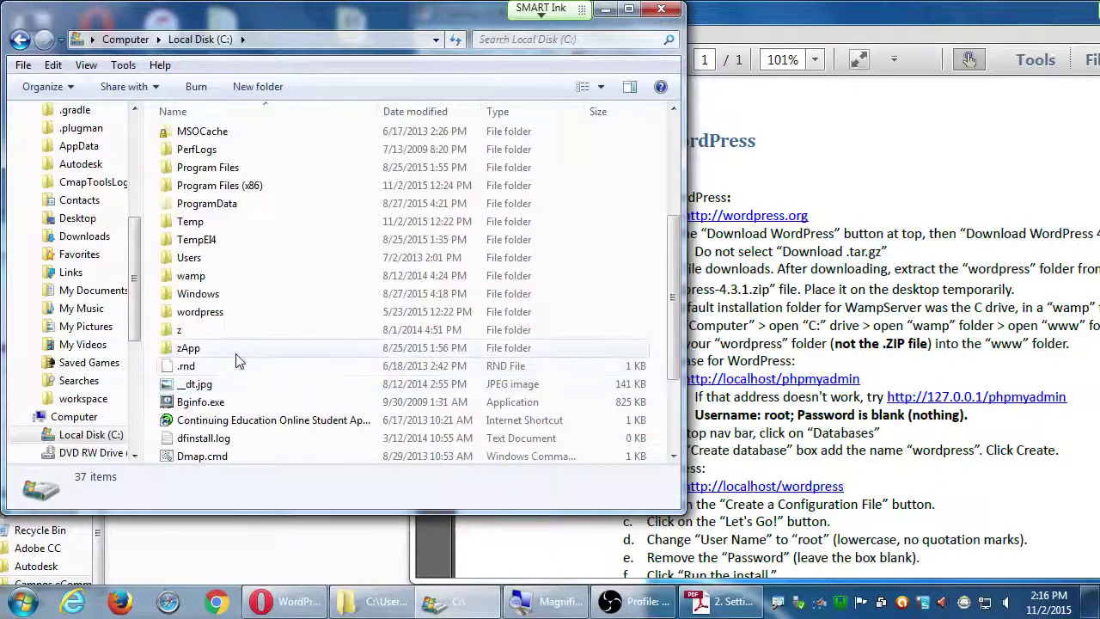
left_click(169, 317)
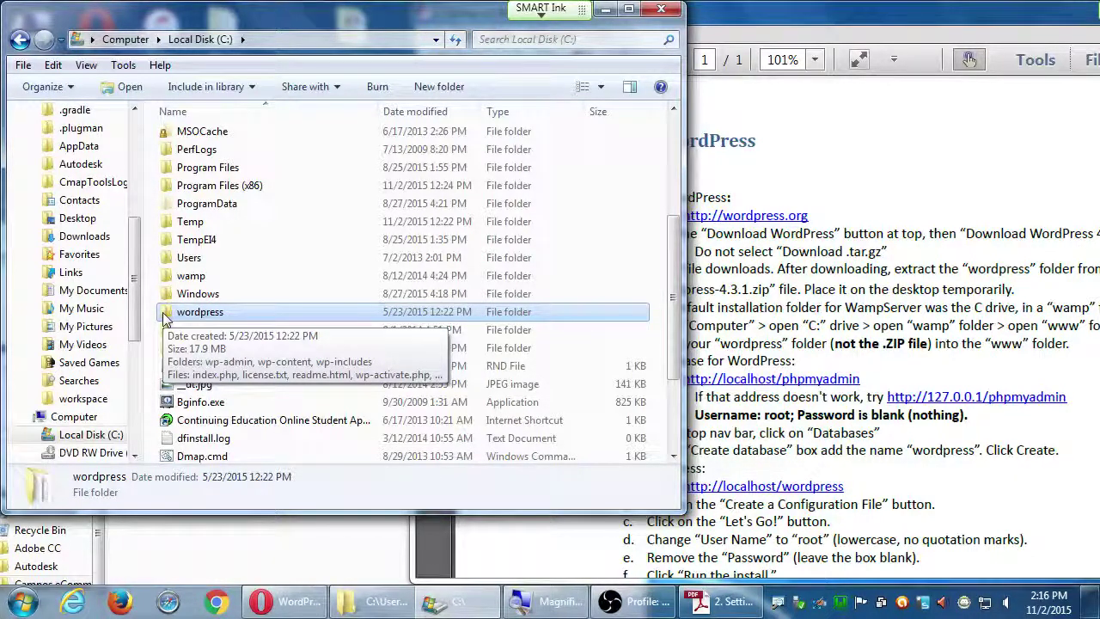
double_click(165, 314)
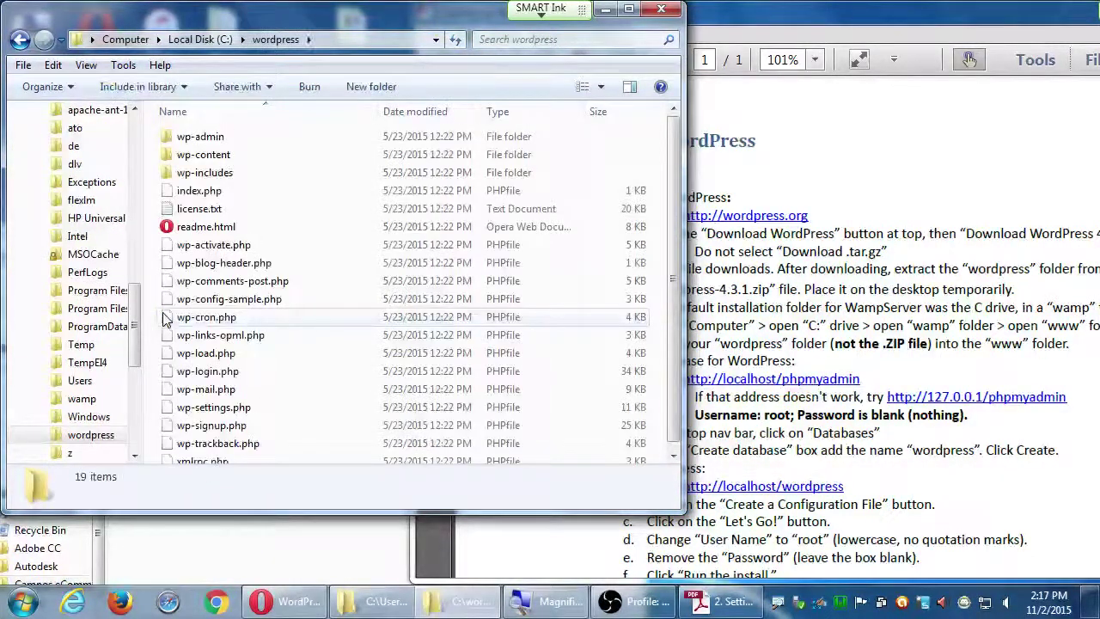
key("BackSpace")
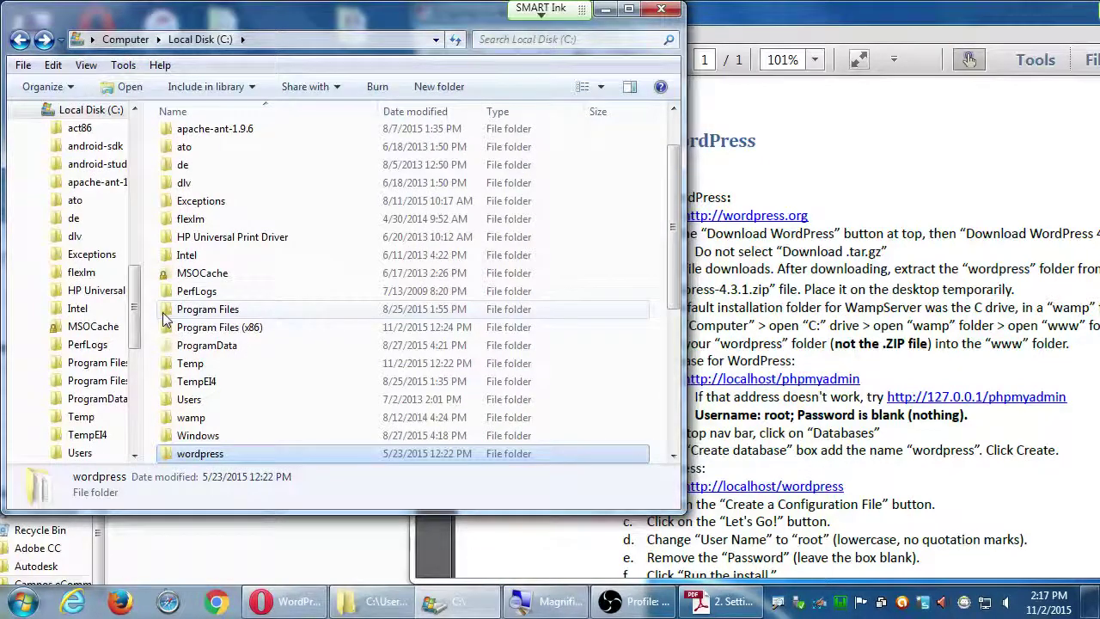
scroll(236, 311, "down", 3)
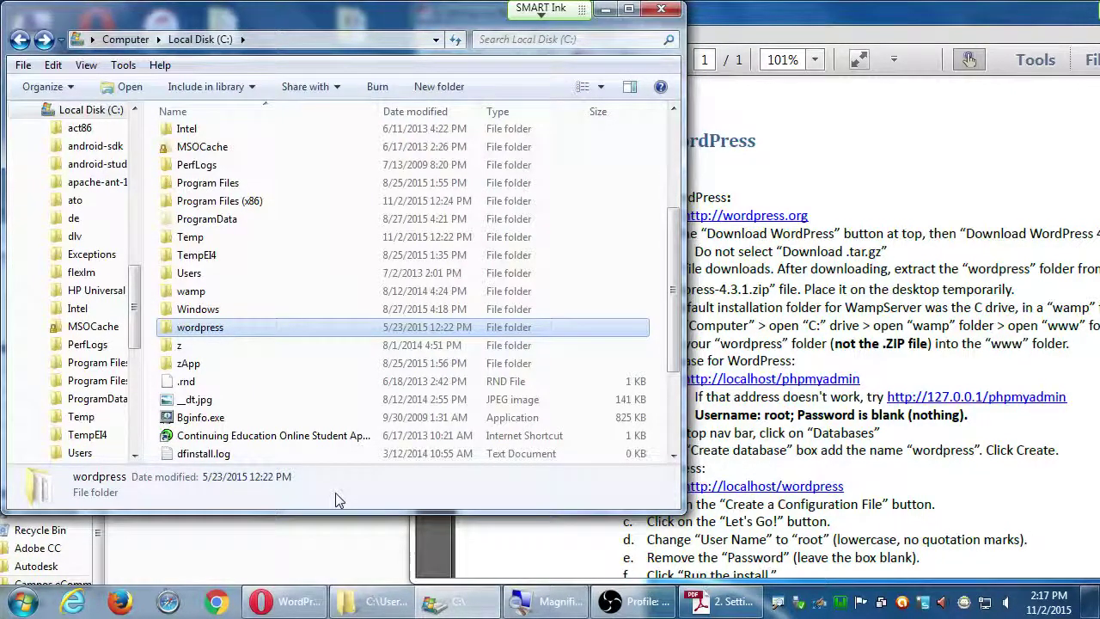
key("super+plus")
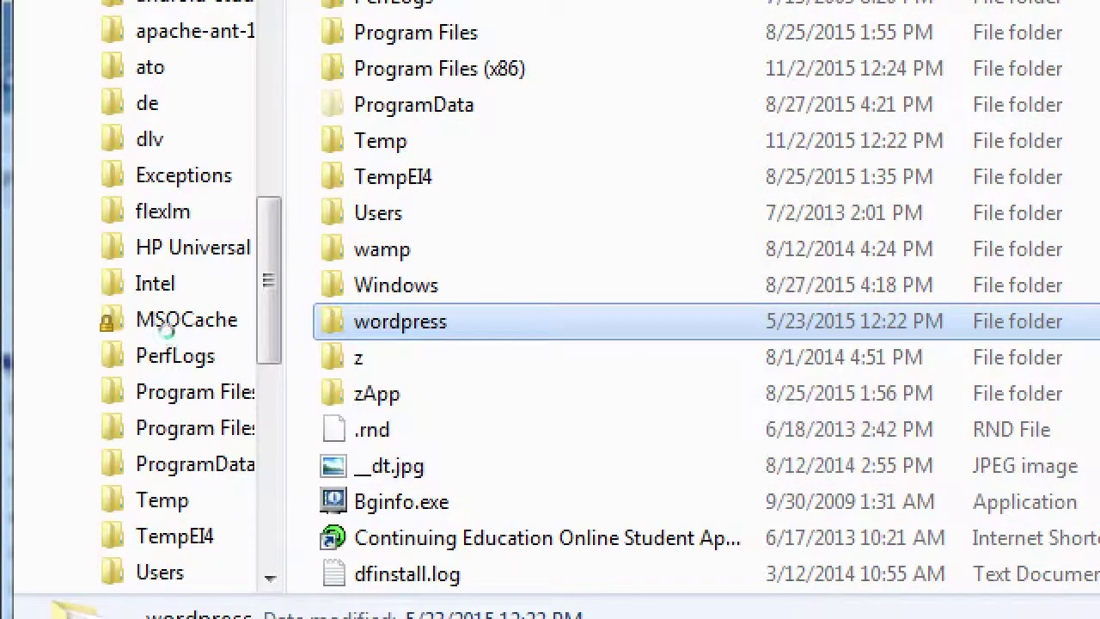
Copy the wordpress folder, then open C:\wamp\www after checking the guide's folder instructions
key("shift+F10")
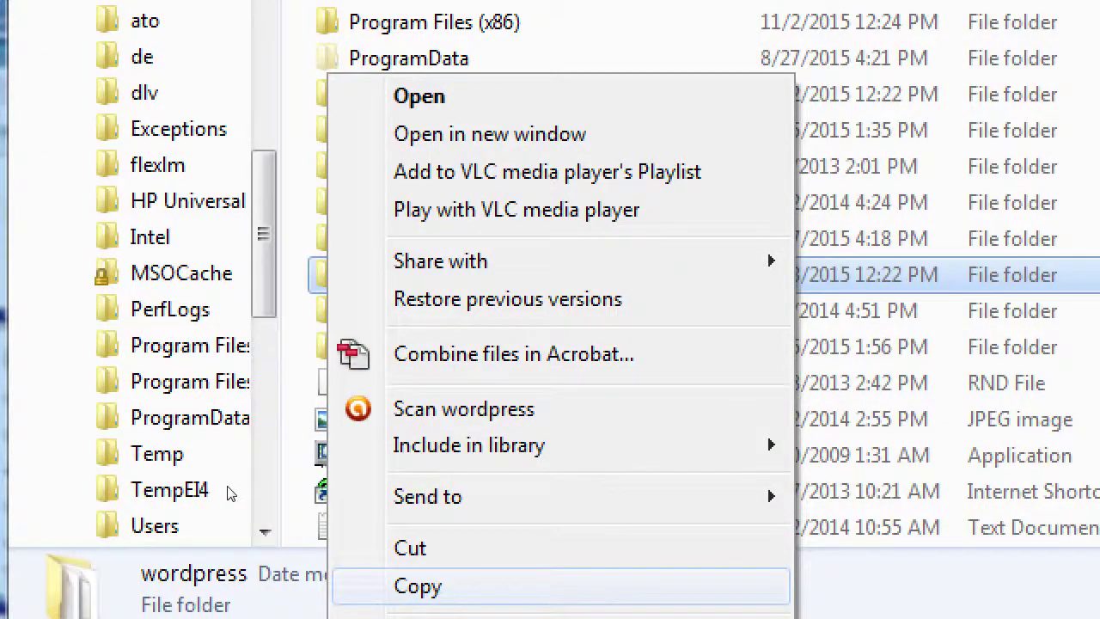
key("Return")
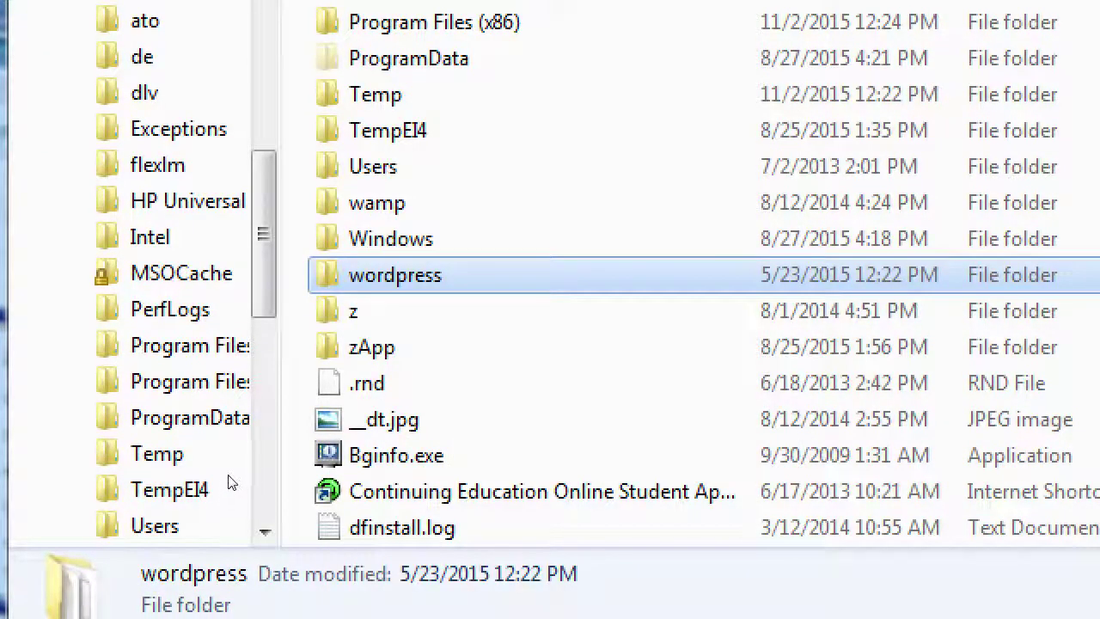
key("Up")
key("Up")
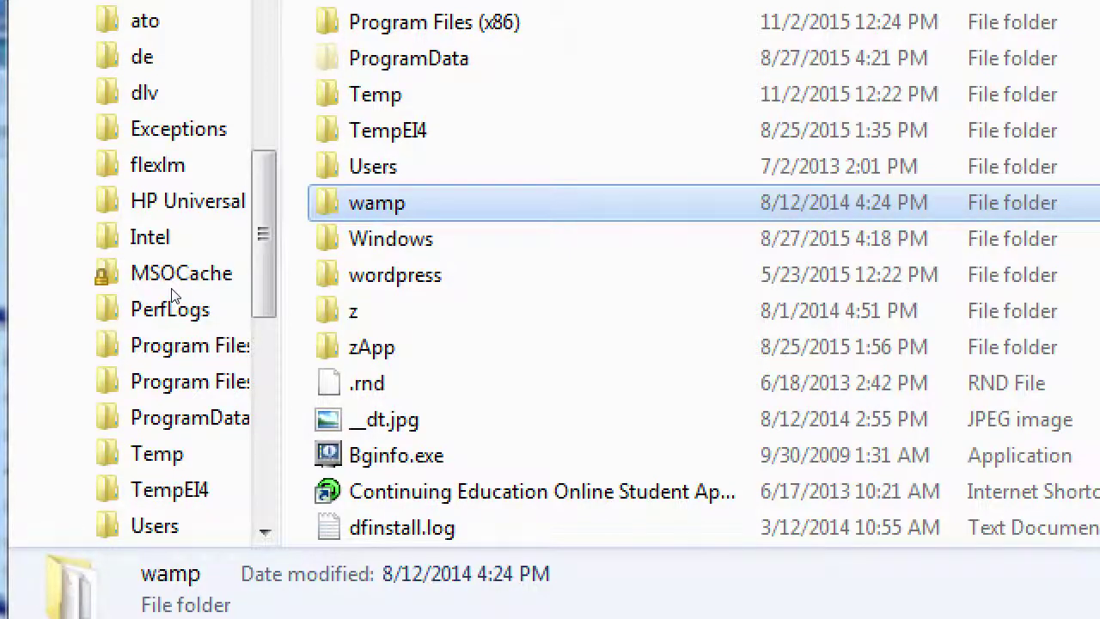
key("Return")
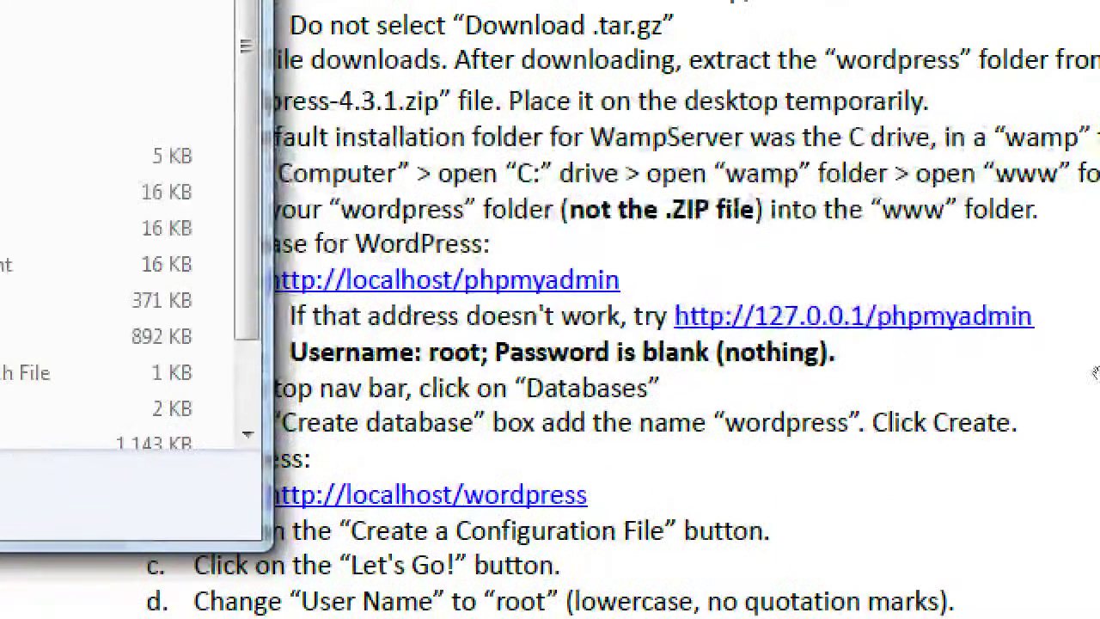
left_click(1033, 324)
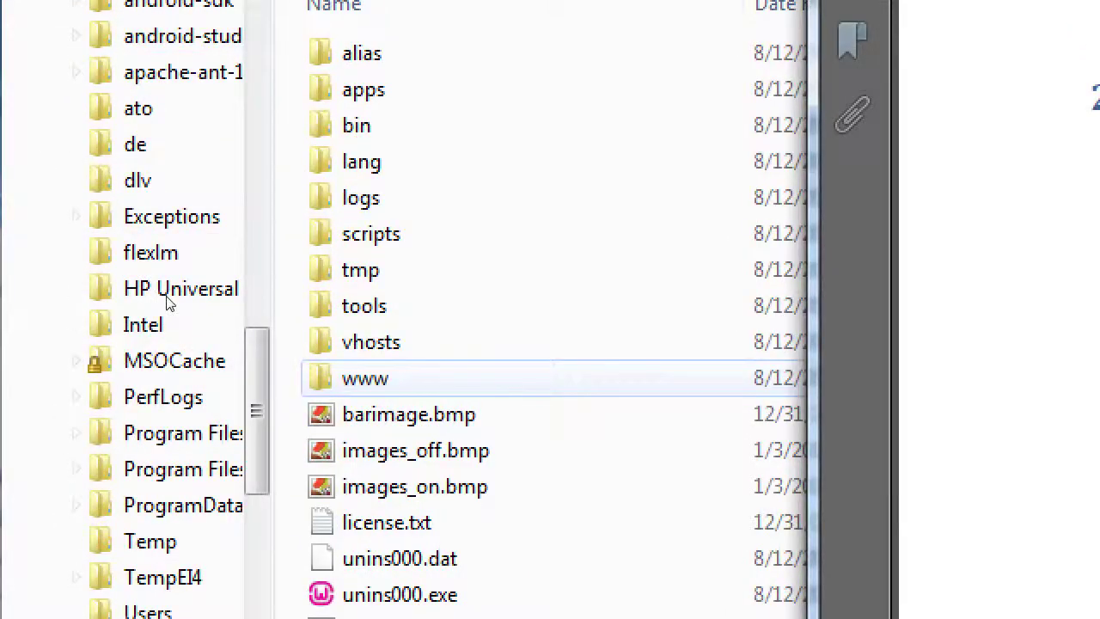
key("alt+Tab")
key("Return")
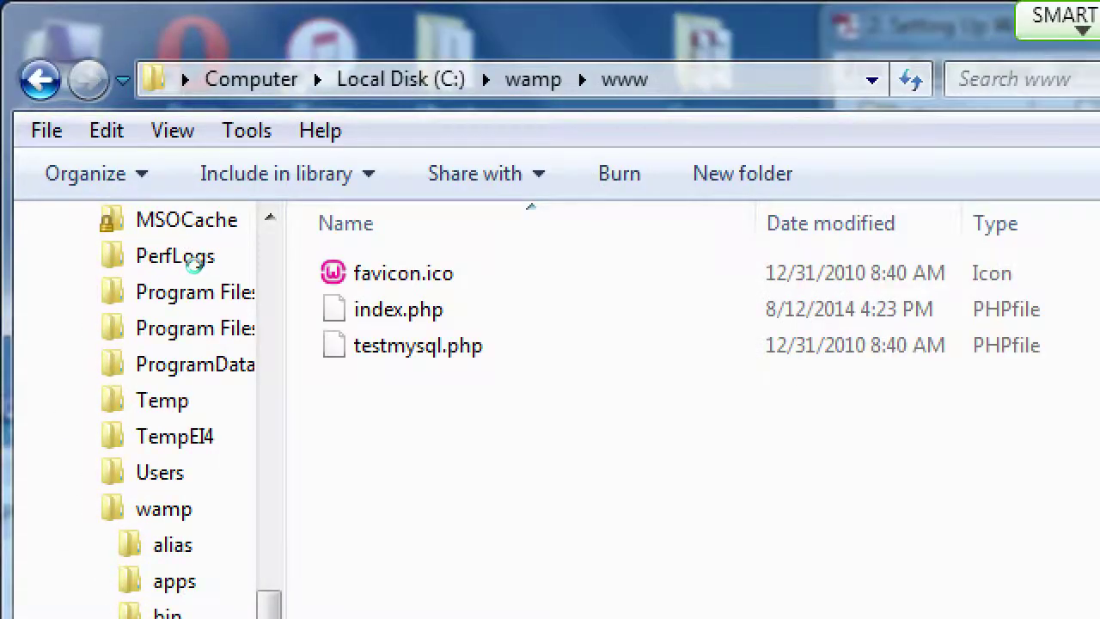
Paste the copied wordpress folder into C:\wamp\www and let the copy finish
right_click(388, 531)
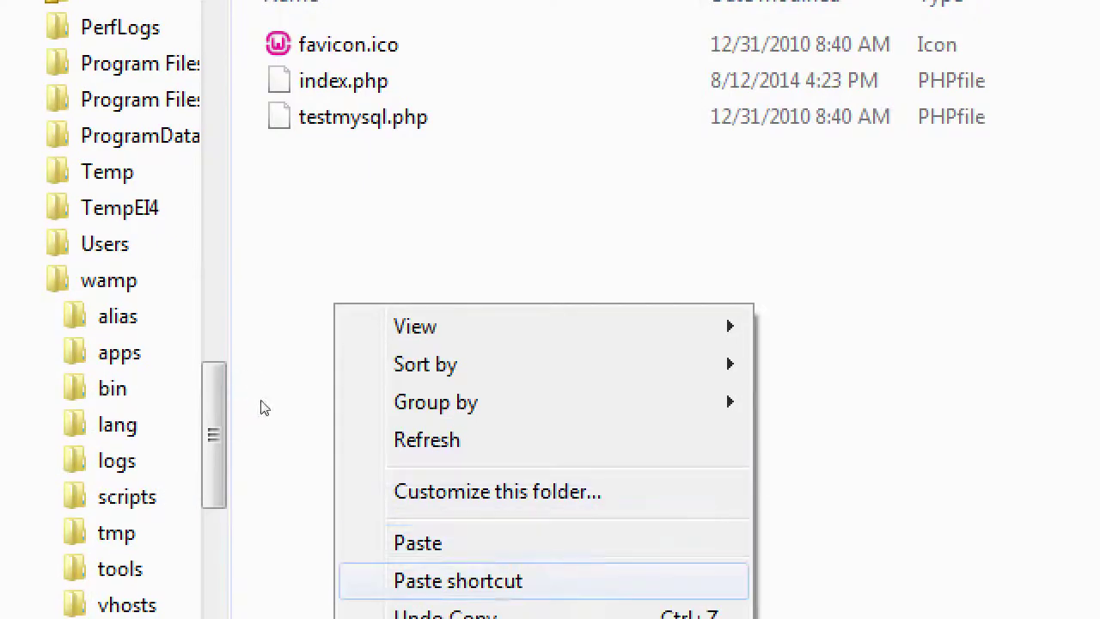
key("Up")
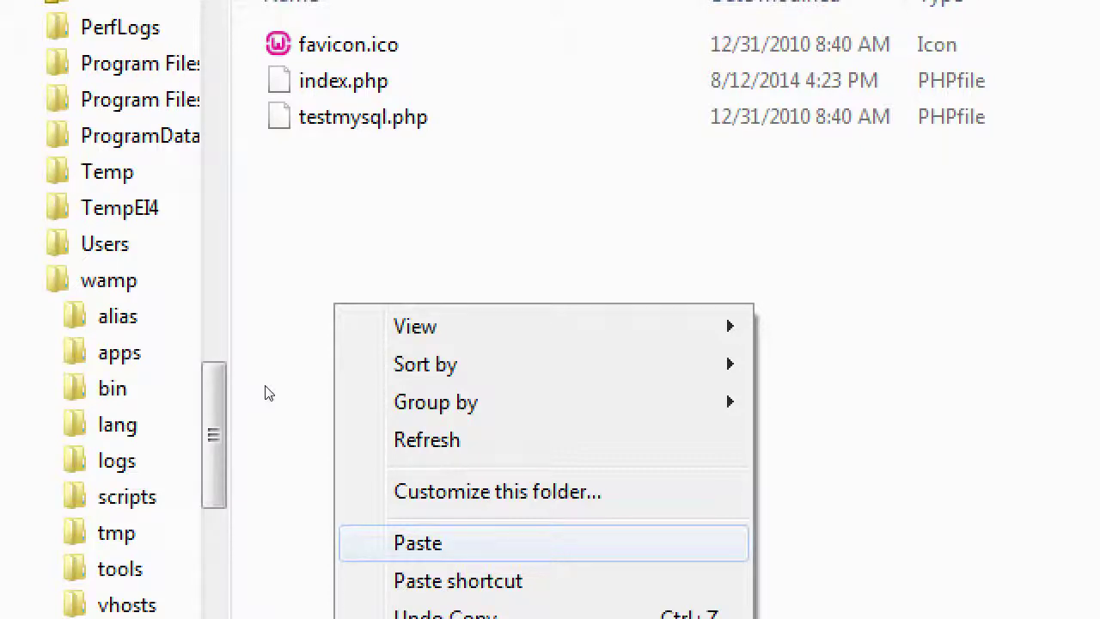
key("Return")
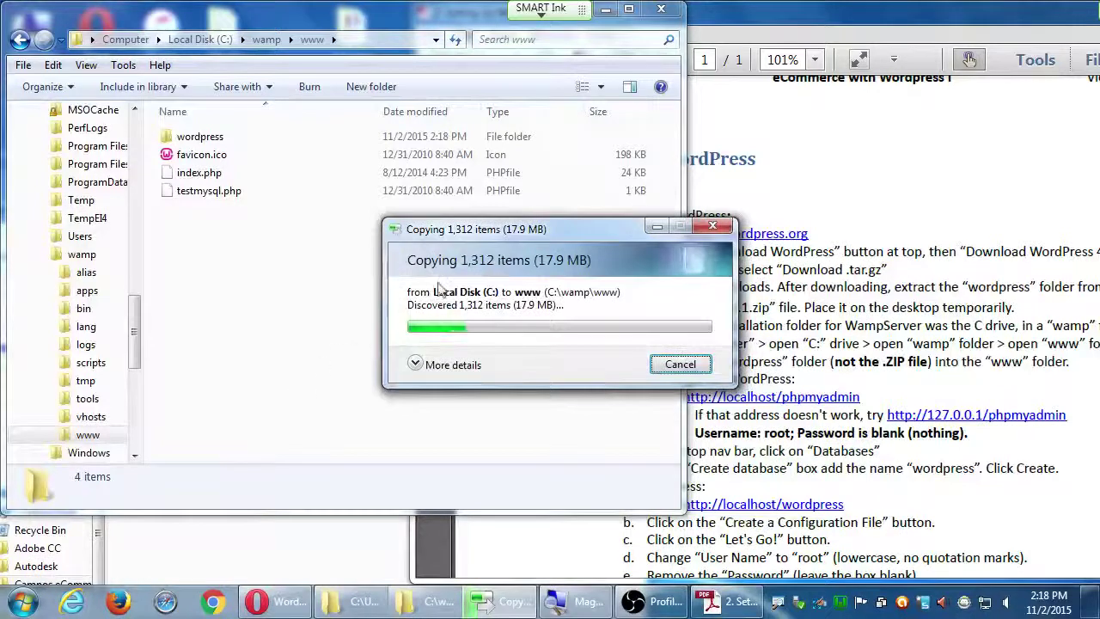
left_click_drag(438, 234, 355, 242)
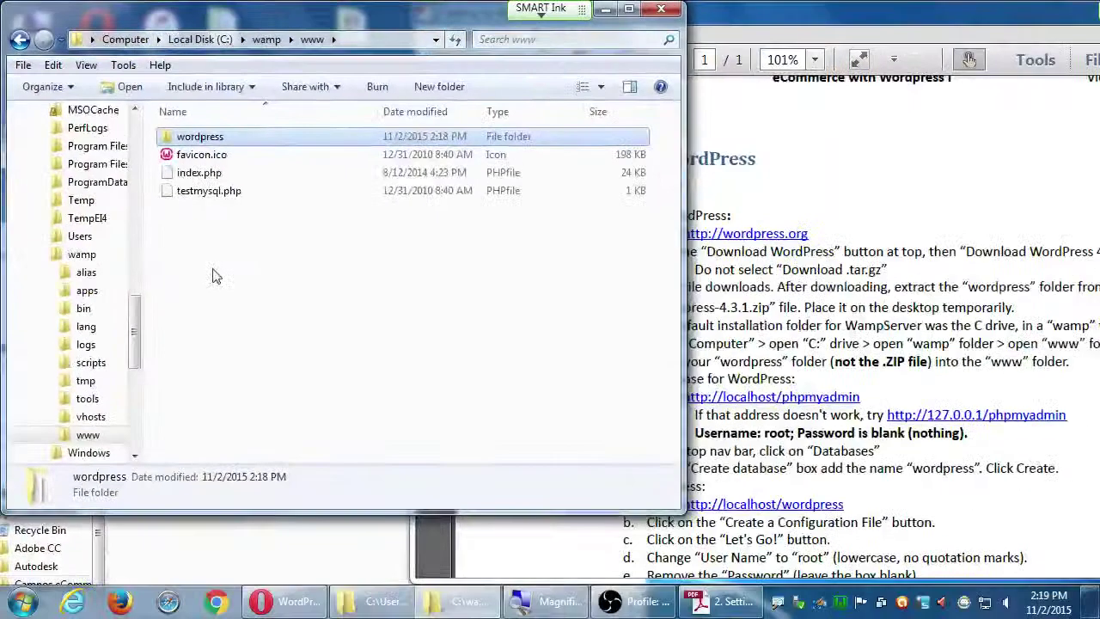
Bring the '2. Setting Up WordPress' guide in Adobe Reader to the front and shift it left
left_click(926, 406)
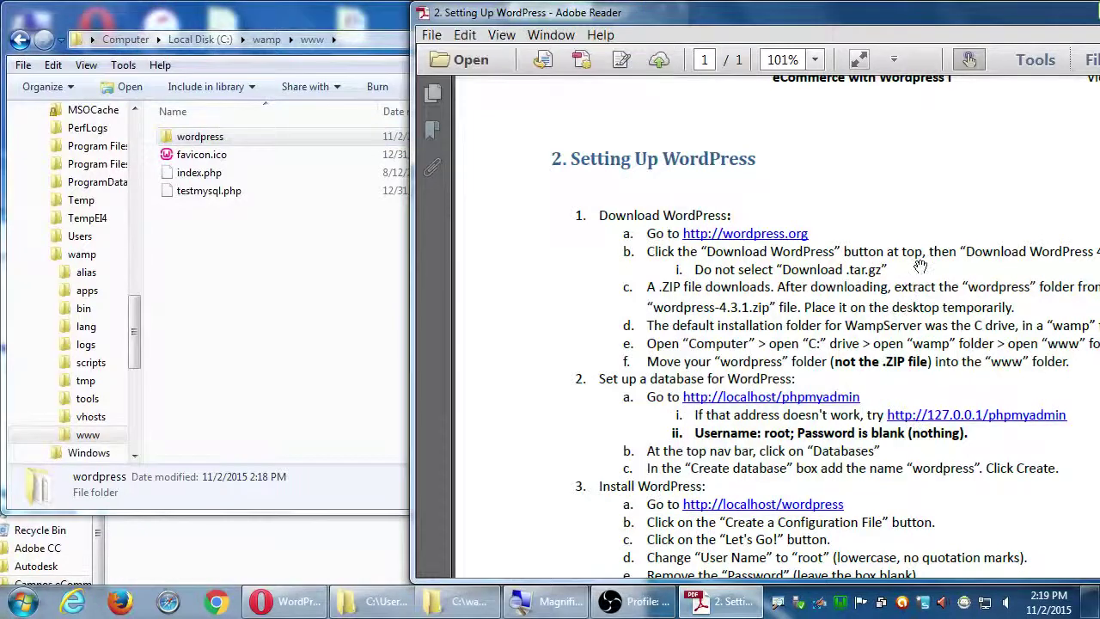
left_click_drag(879, 25, 687, 28)
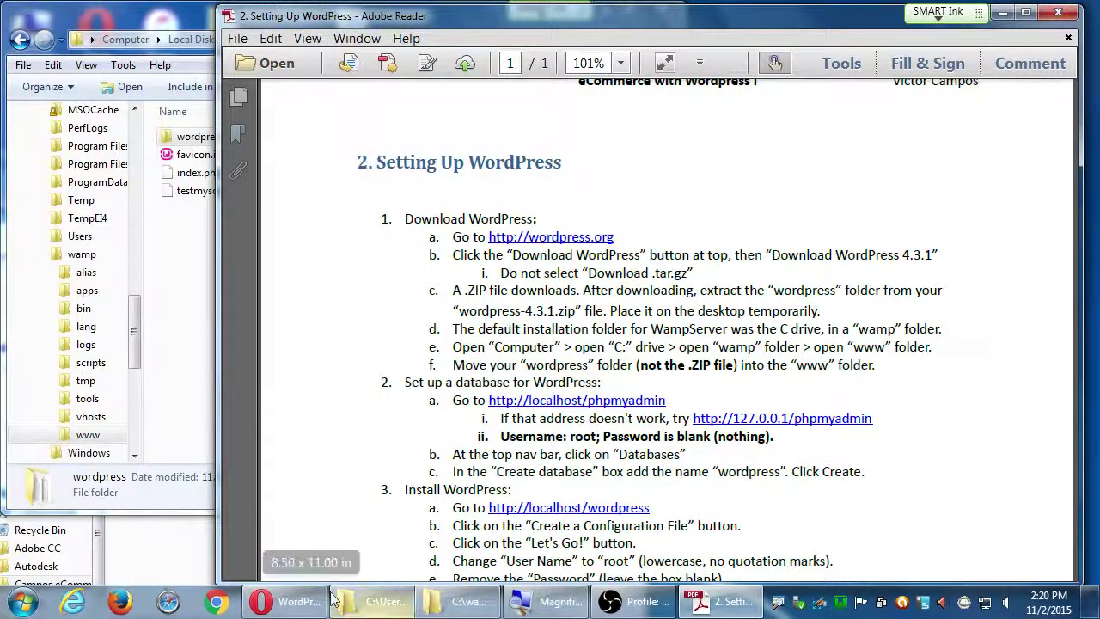
Close the WordPress.org and WordPress.com tabs in Opera and load localhost/phpmyadmin
left_click(284, 600)
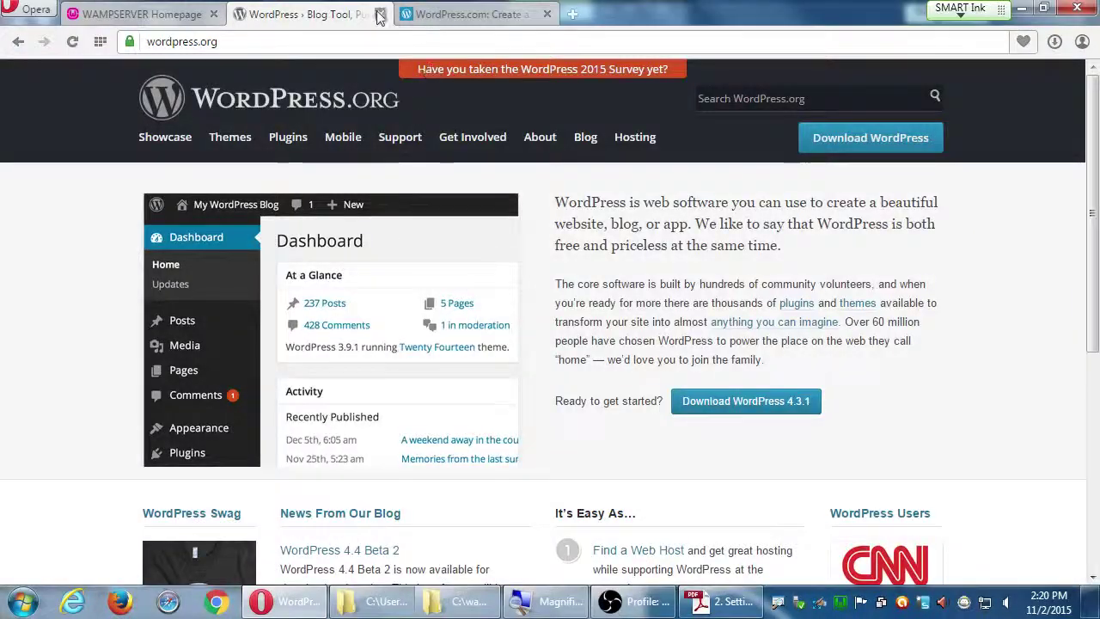
left_click(379, 14)
left_click(379, 13)
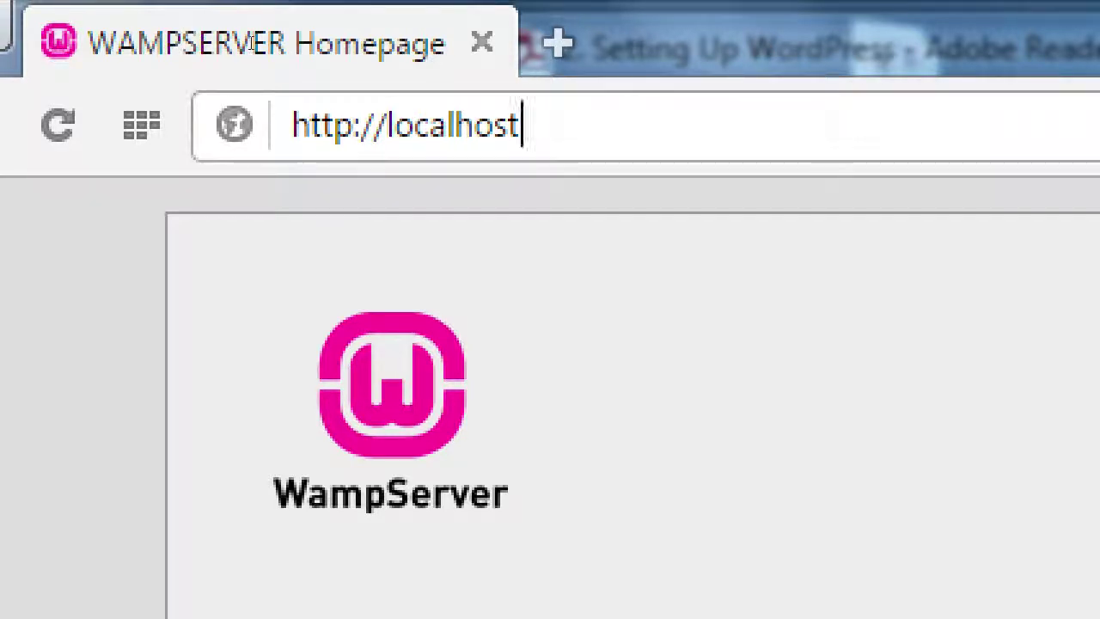
type("/phpmyadmin")
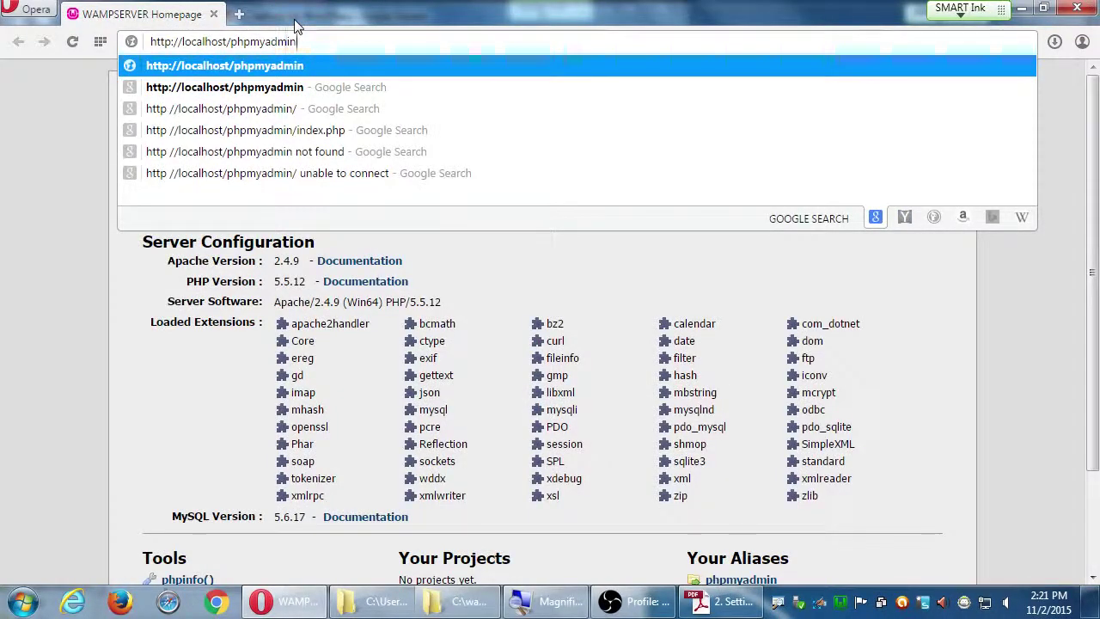
key("Return")
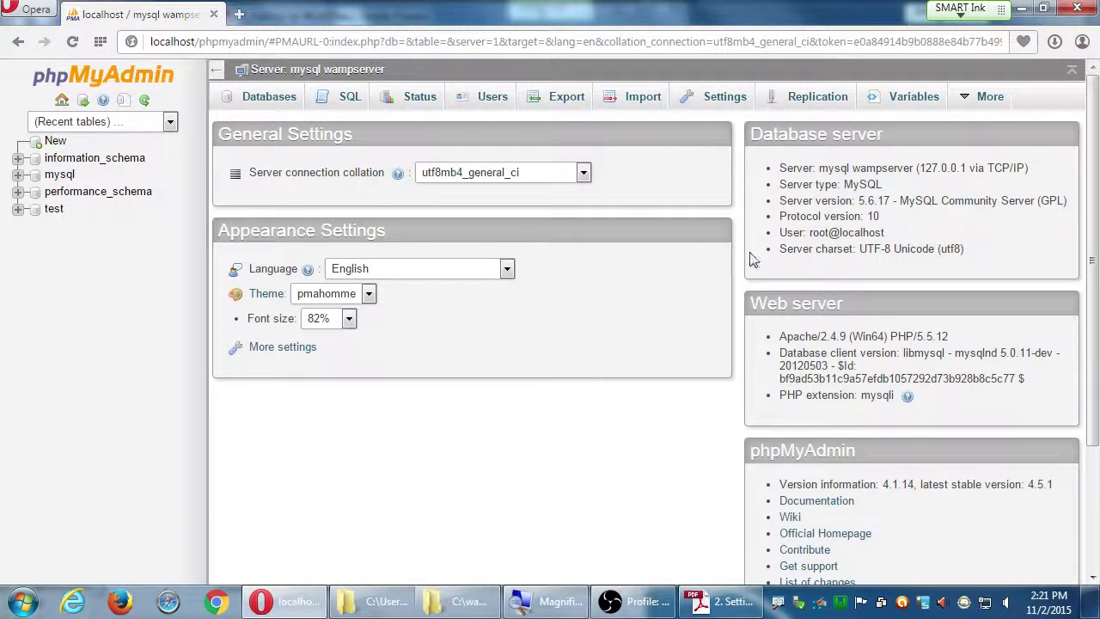
Magnify the setup guide to read its database steps, then go to phpMyAdmin's Databases tab
left_click(723, 601)
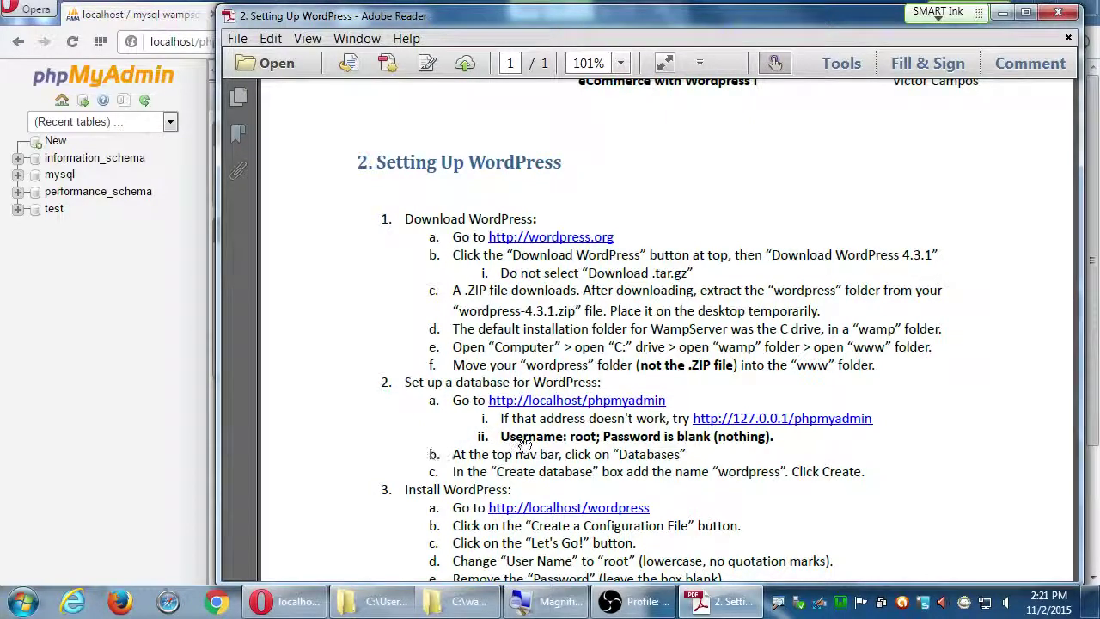
key("super+plus")
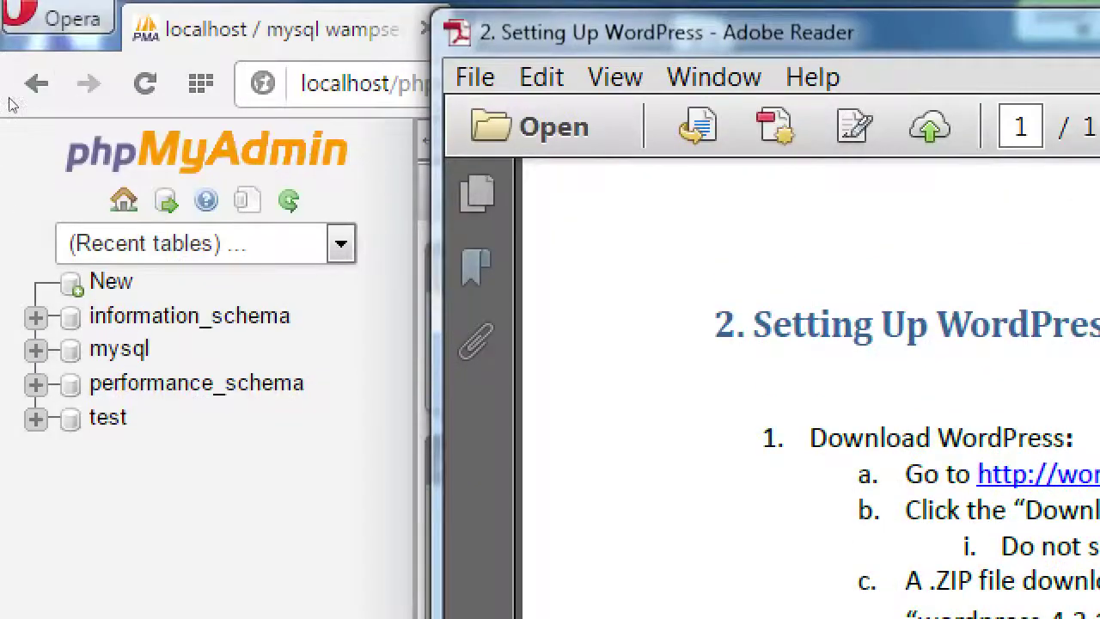
left_click(169, 105)
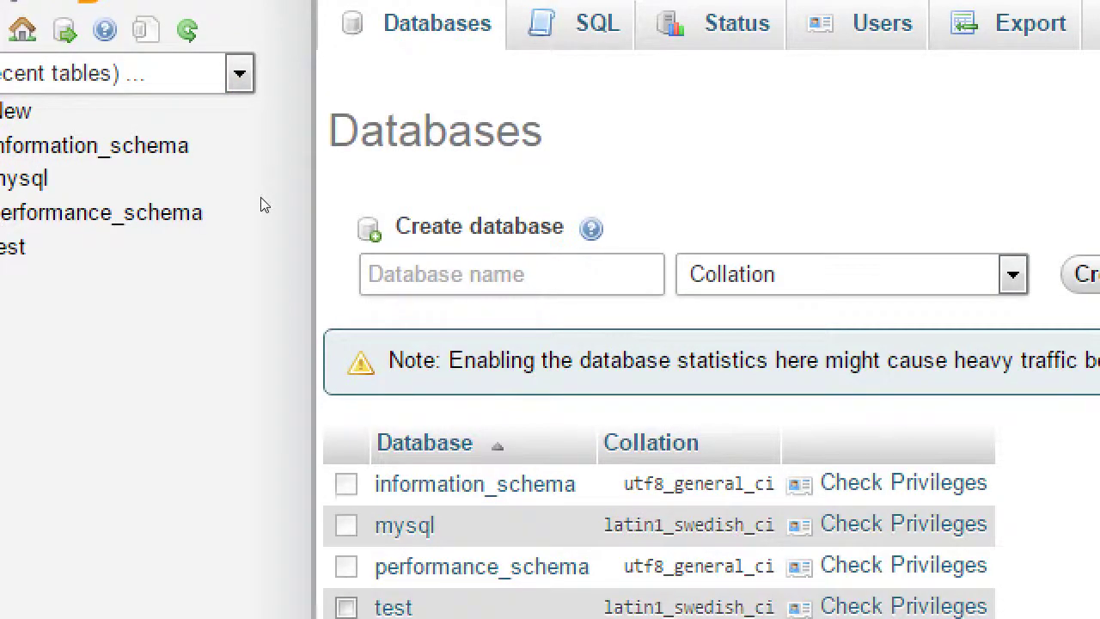
Enter wordpress as the new database name in phpMyAdmin's Create database box
left_click_drag(404, 226, 653, 231)
left_click(511, 274)
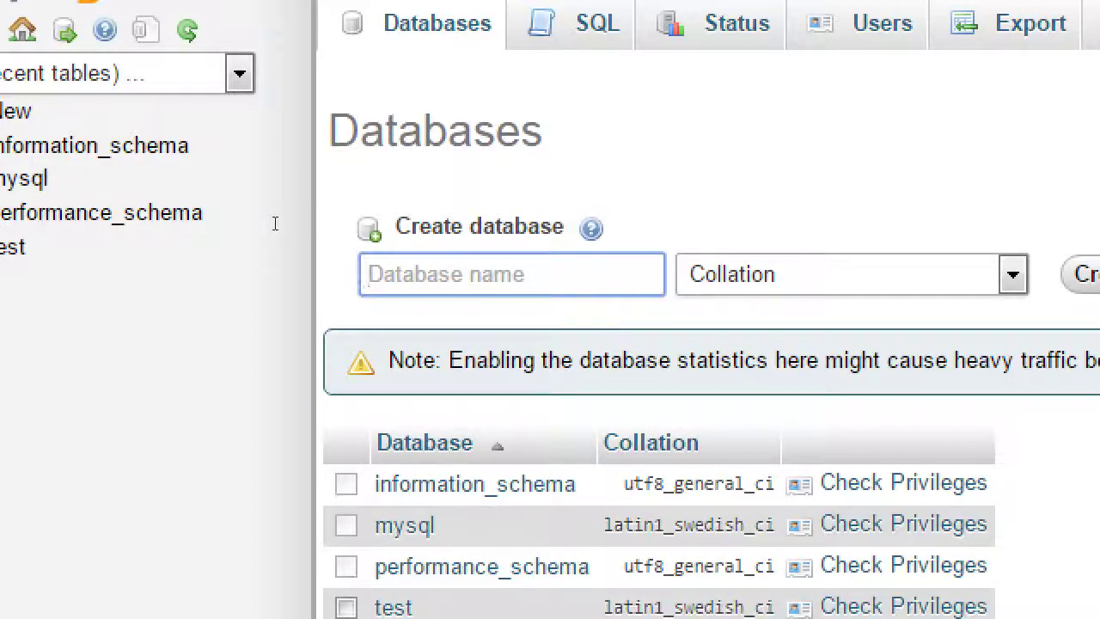
type("wordpress")
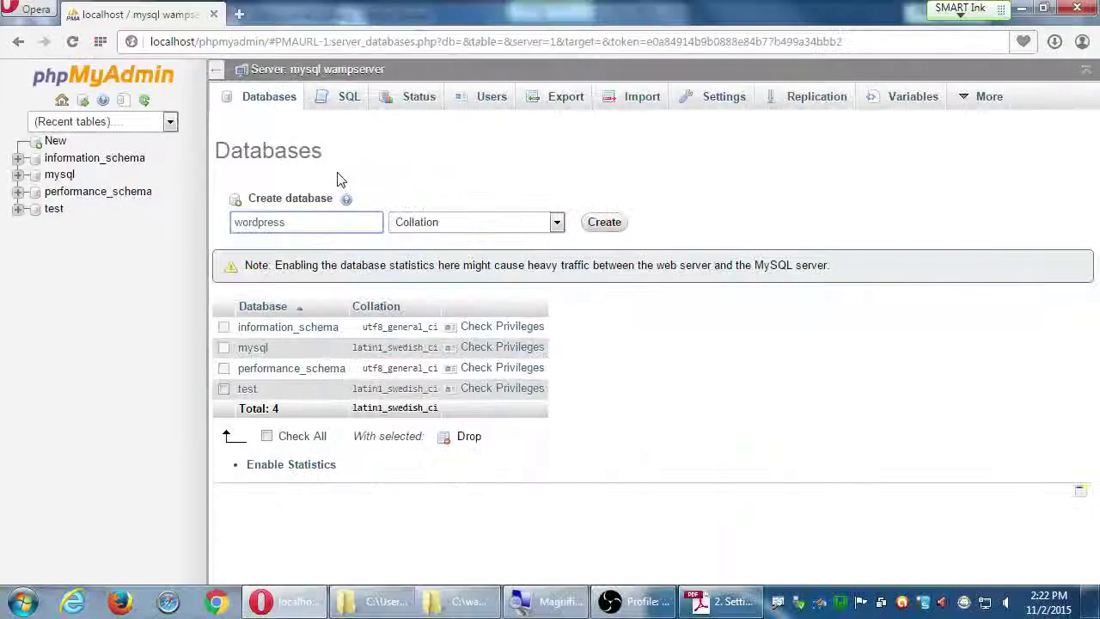
Snap Opera to the left half and the Adobe Reader guide to the right half
key("super+Left")
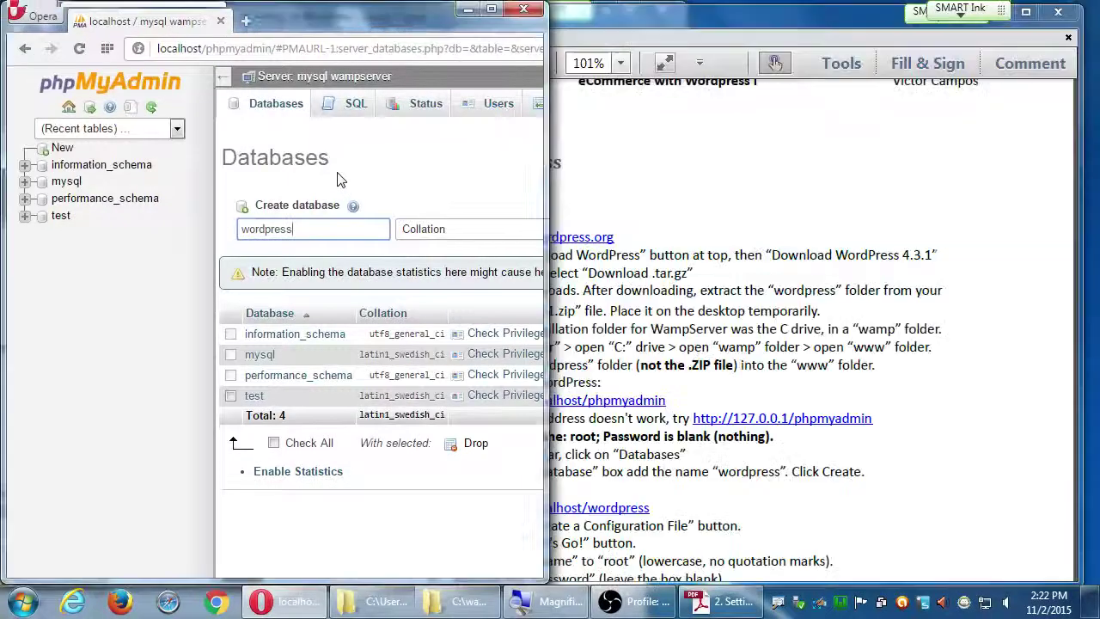
left_click(636, 359)
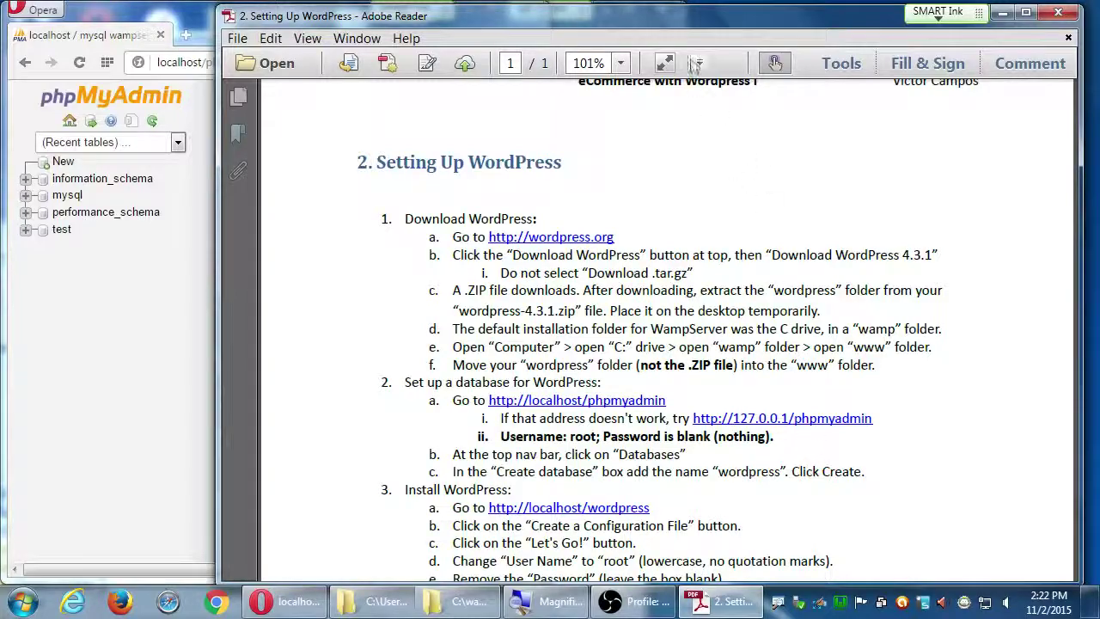
key("super+Right")
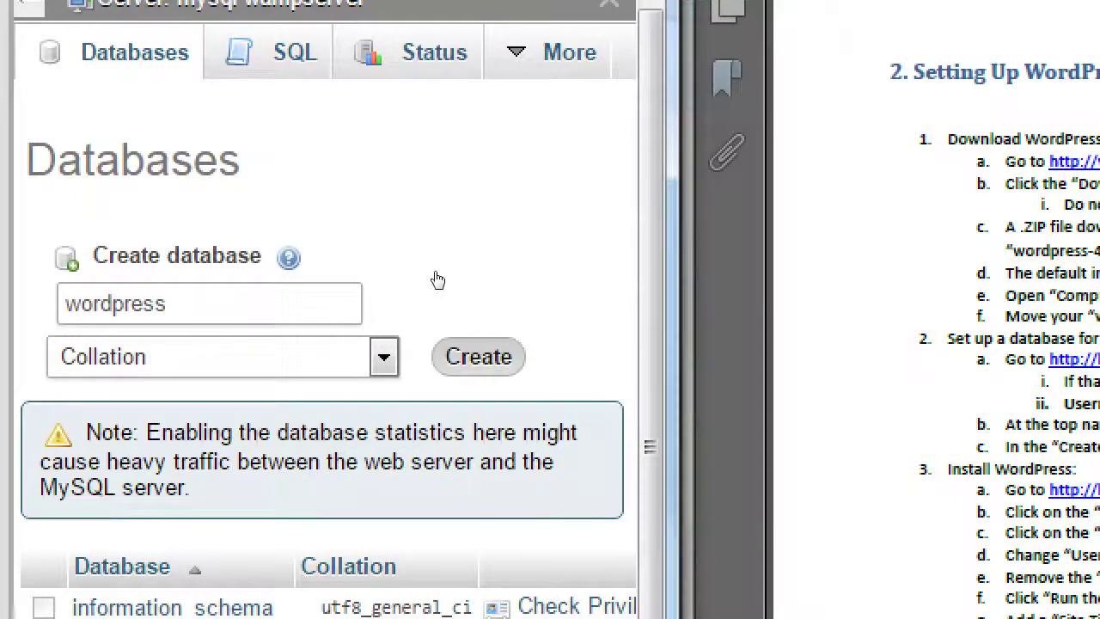
Submit the Create database form to create the wordpress database
key("Return")
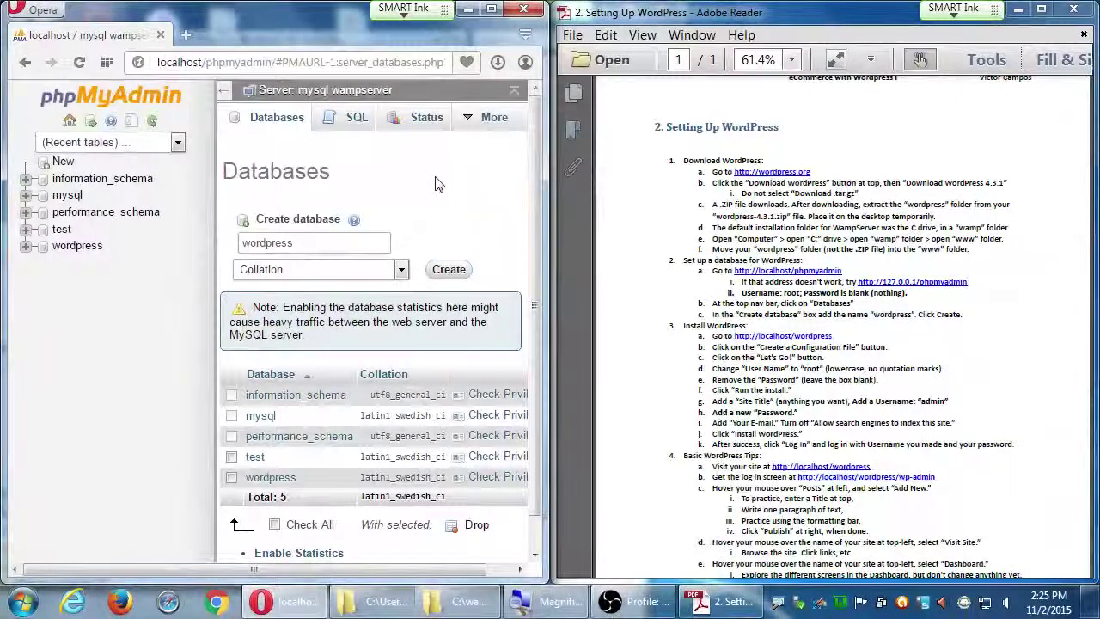
Zoom the setup guide to 100% and bring its Install WordPress section into view
scroll(902, 395, "down", 1)
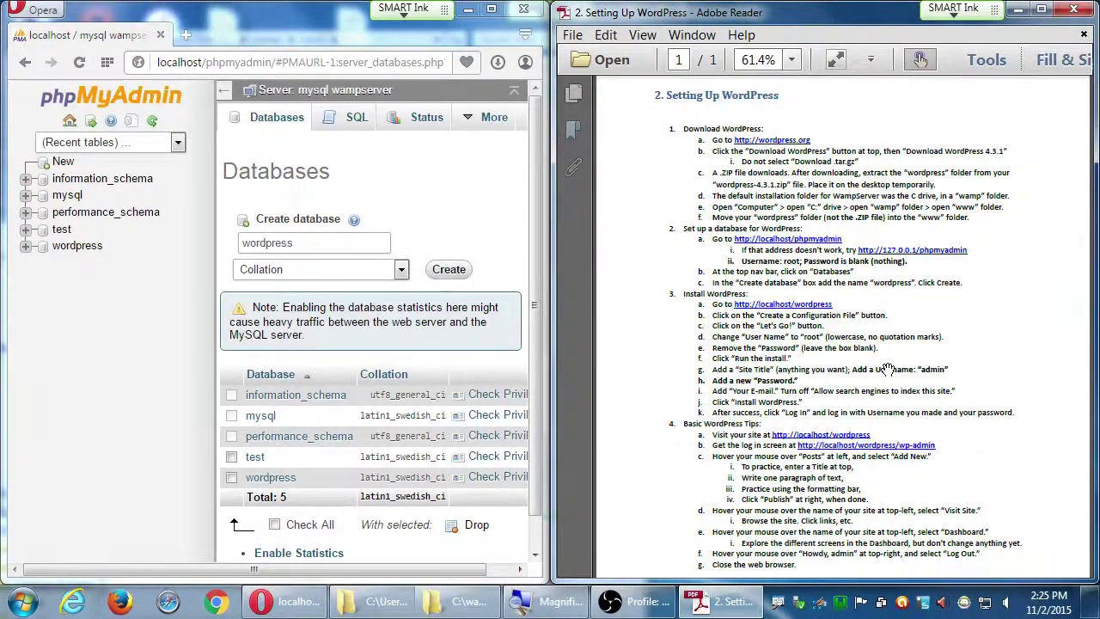
key("ctrl+plus")
key("ctrl+plus")
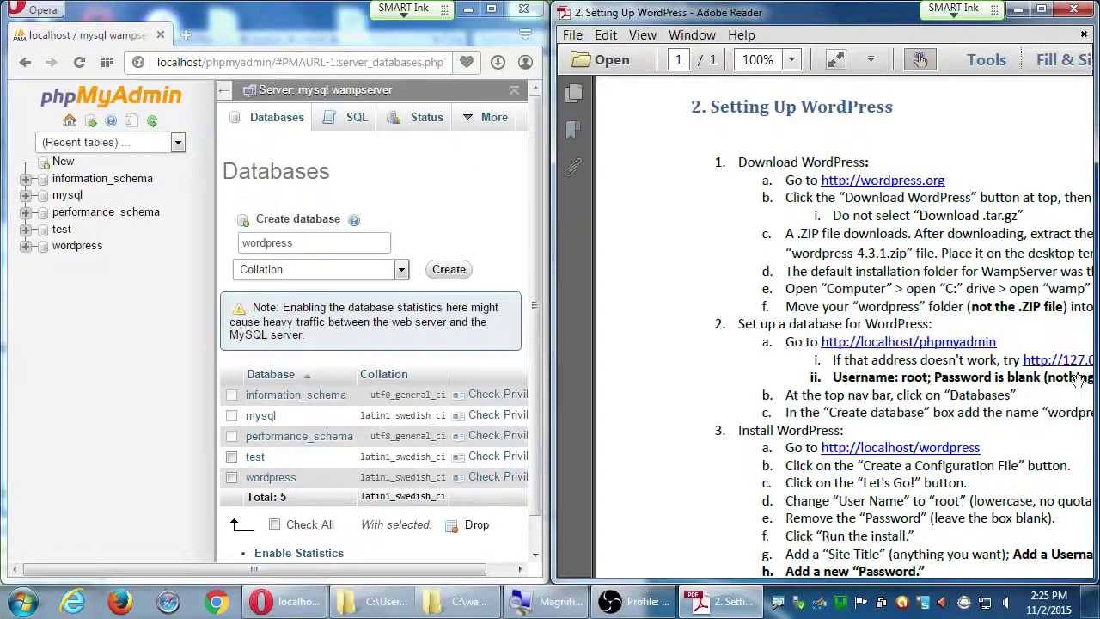
key("ctrl+plus")
left_click_drag(1004, 447, 919, 346)
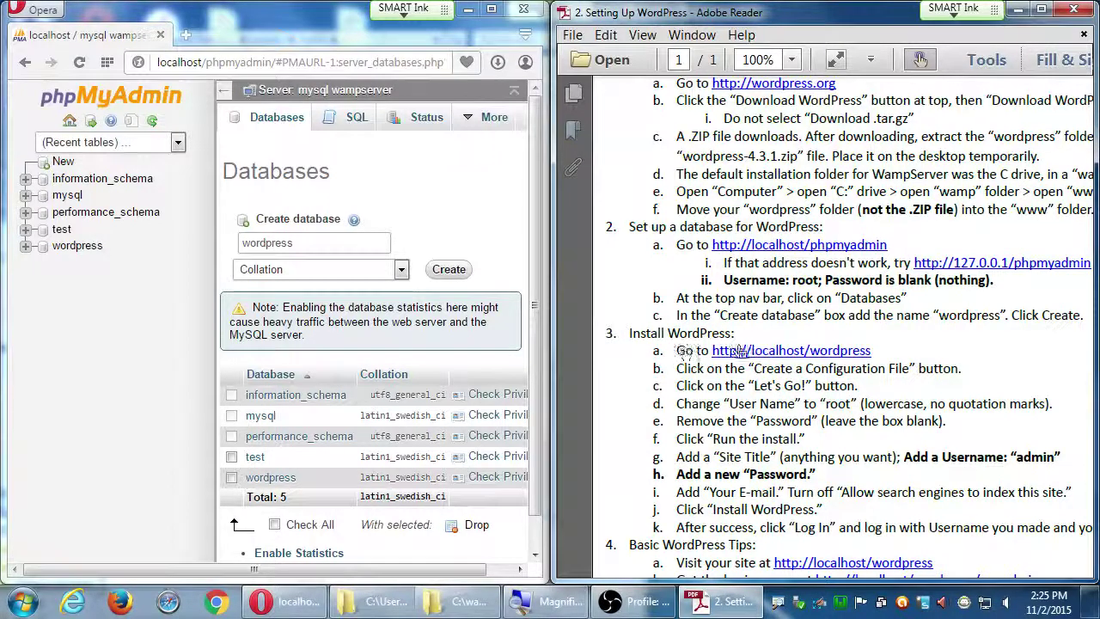
left_click(256, 62)
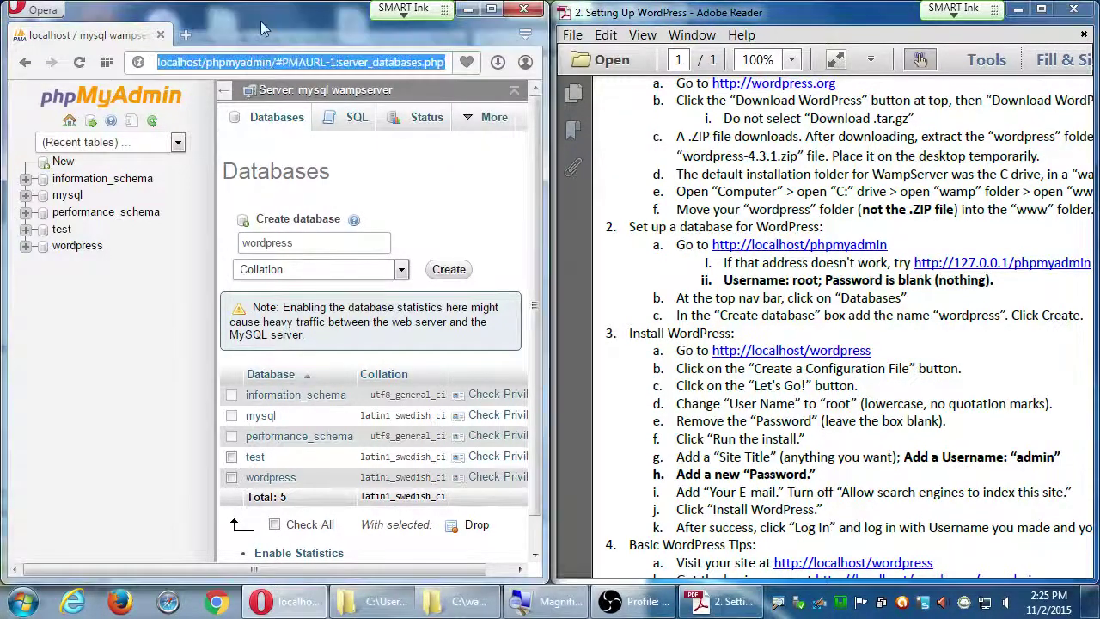
type("ht")
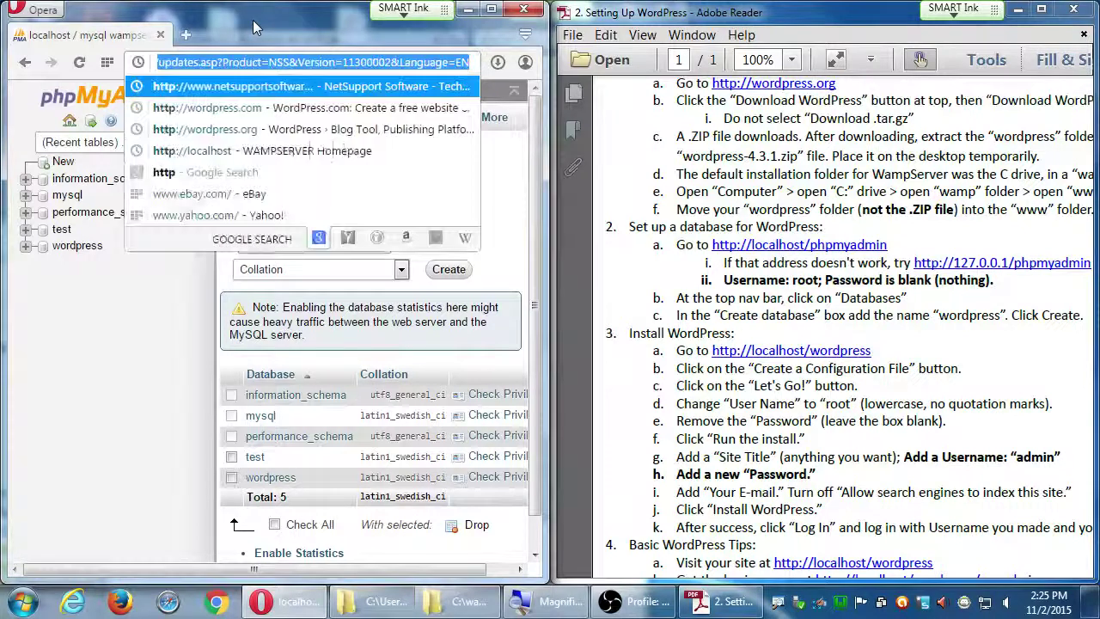
type("tp:")
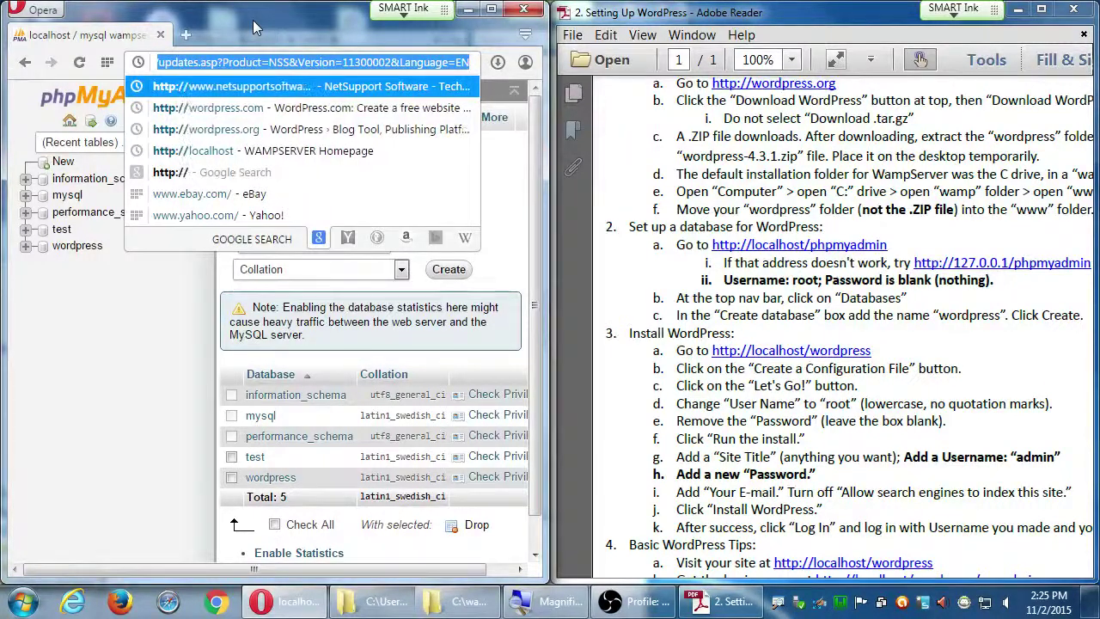
type("//localhost/wprd")
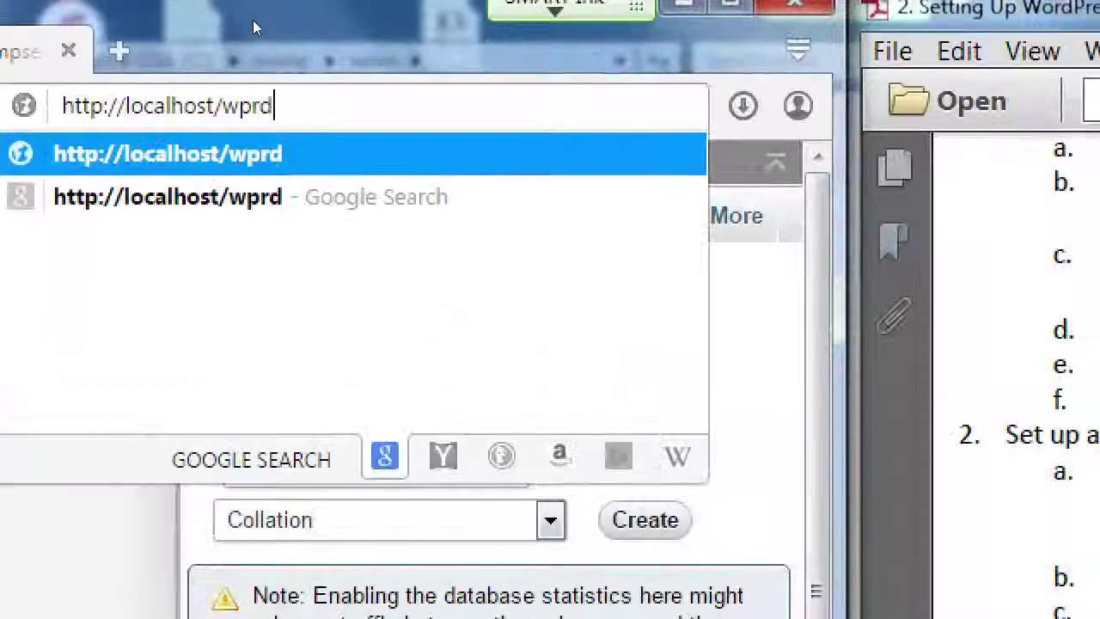
key("BackSpace")
key("BackSpace")
key("BackSpace")
type("ordpress")
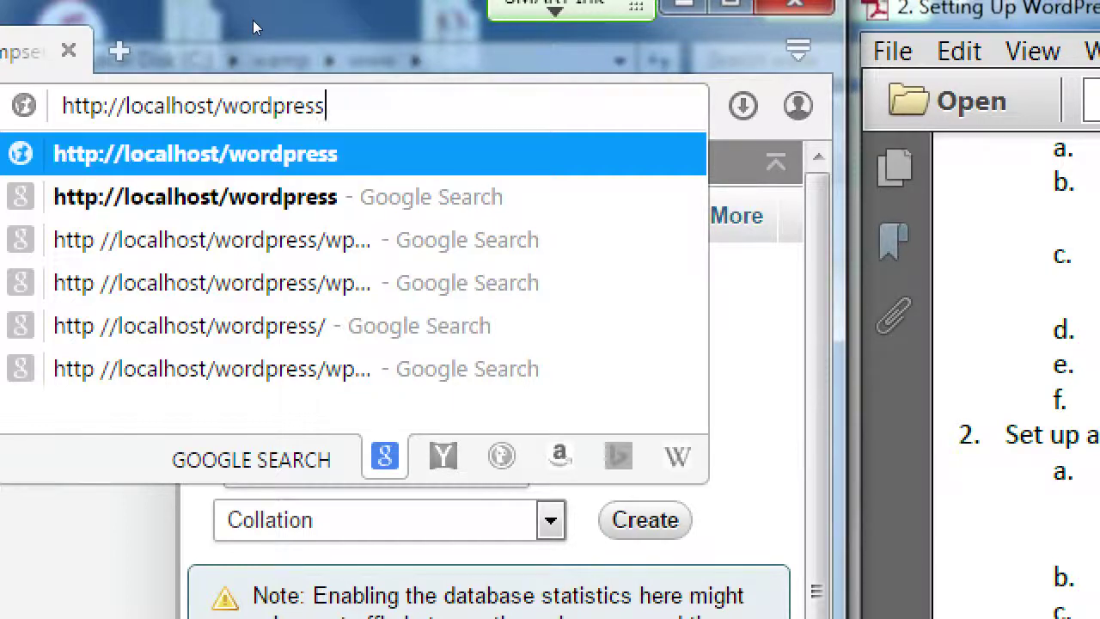
key("Return")
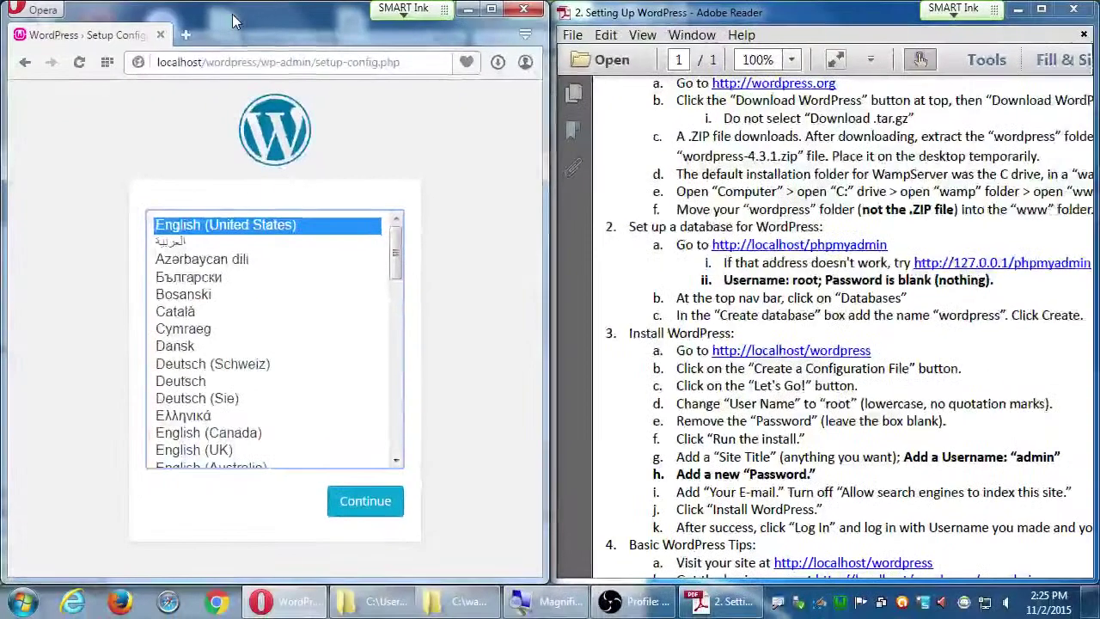
left_click(455, 601)
left_click_drag(229, 26, 626, 135)
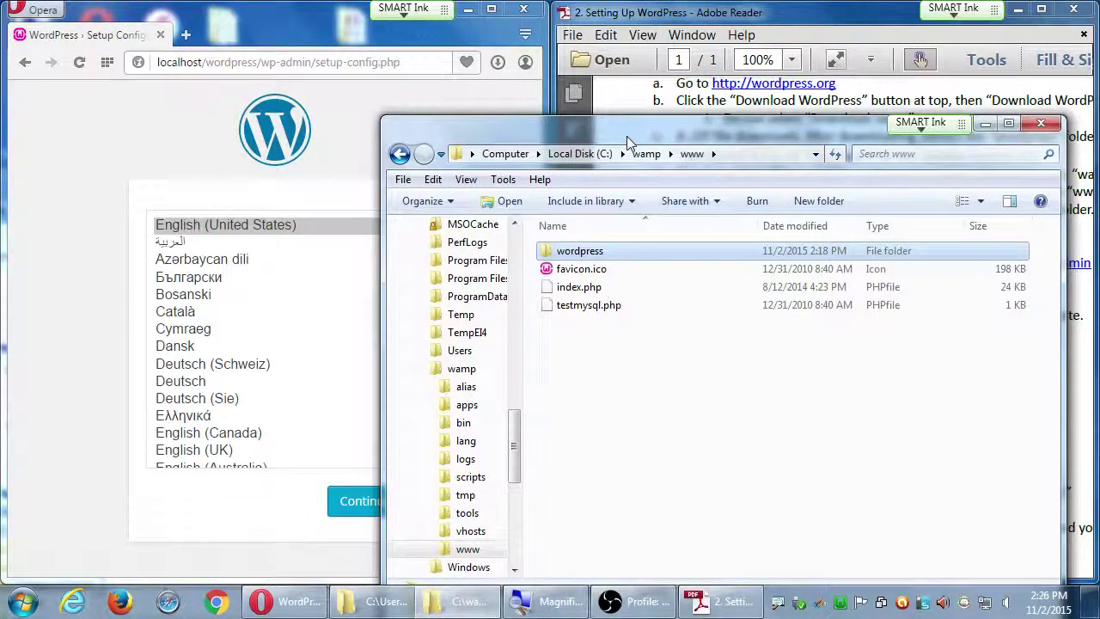
left_click(644, 412)
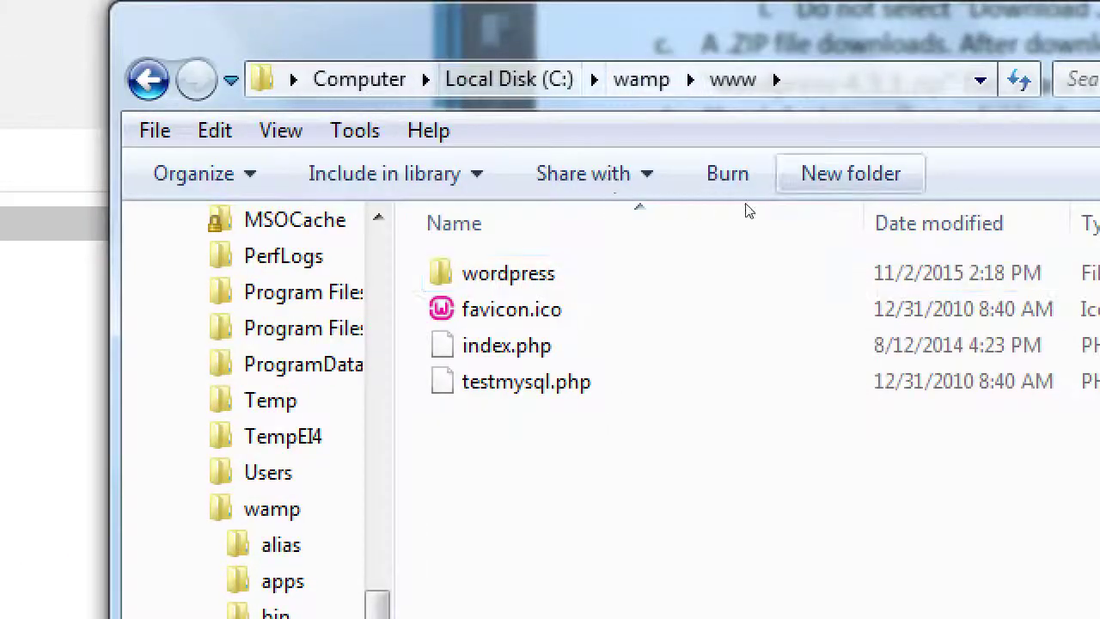
key("ctrl+shift+n")
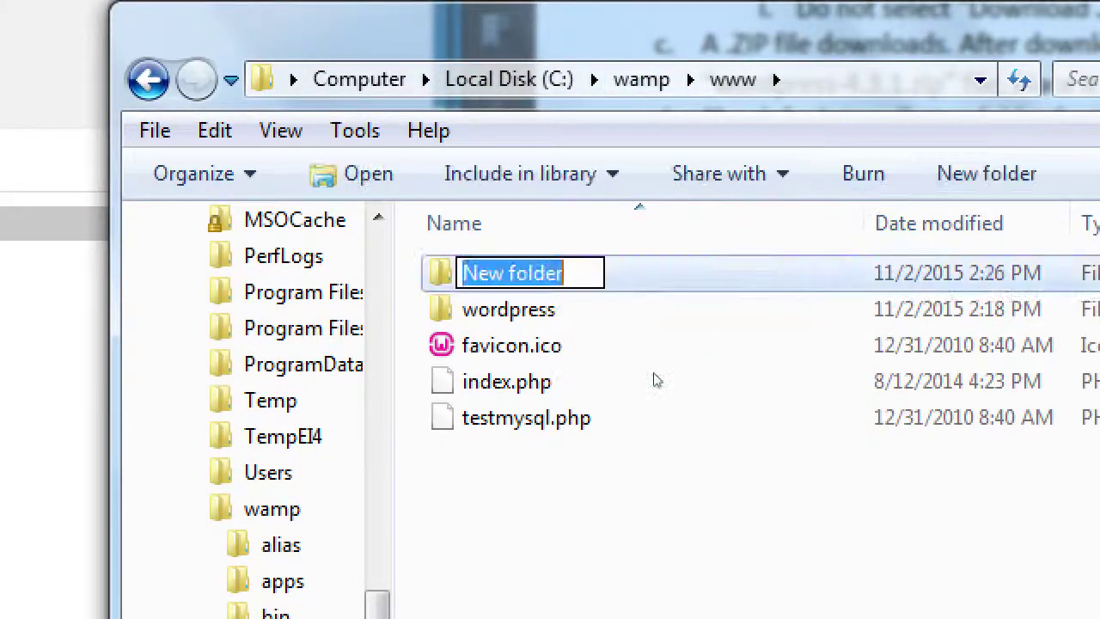
type("site2")
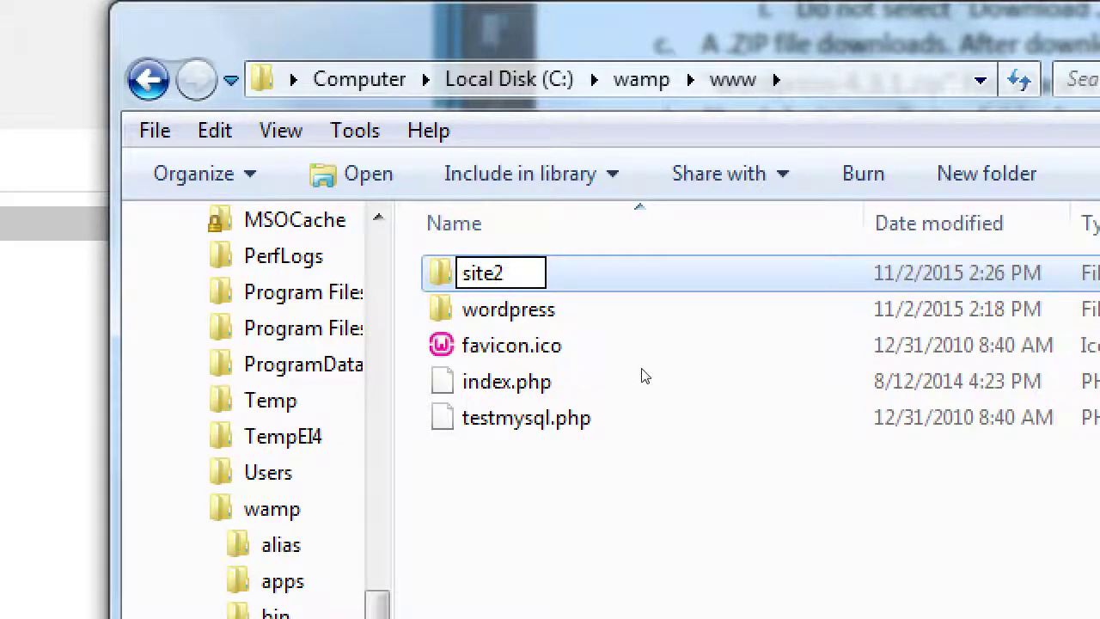
key("Return")
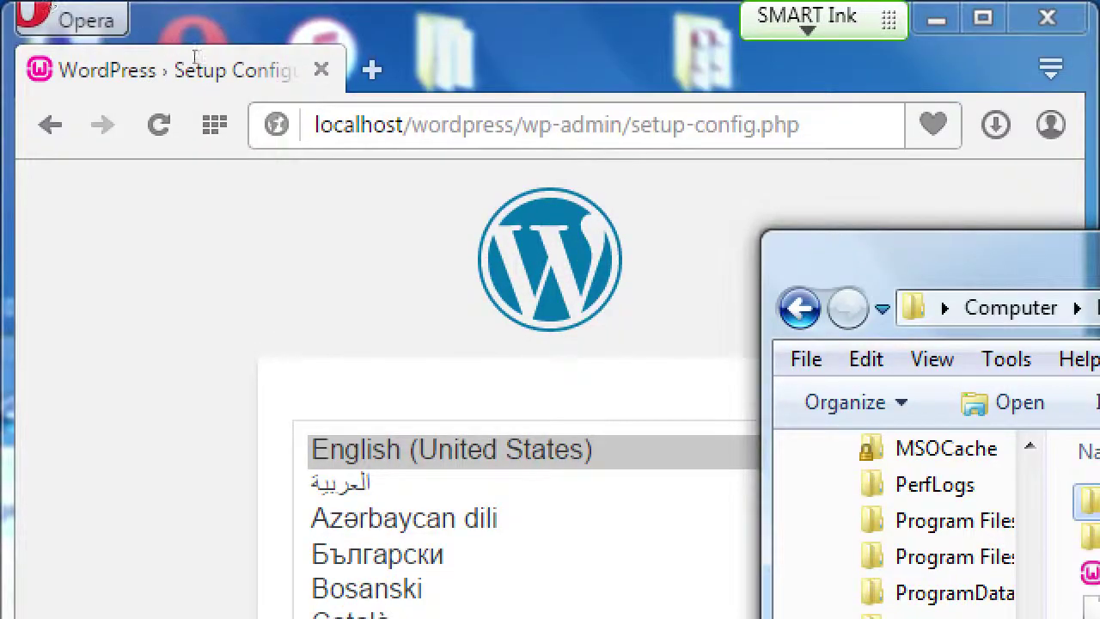
Open a new Opera tab and enter localhost/site2
left_click(0, 0)
key("ctrl+t")
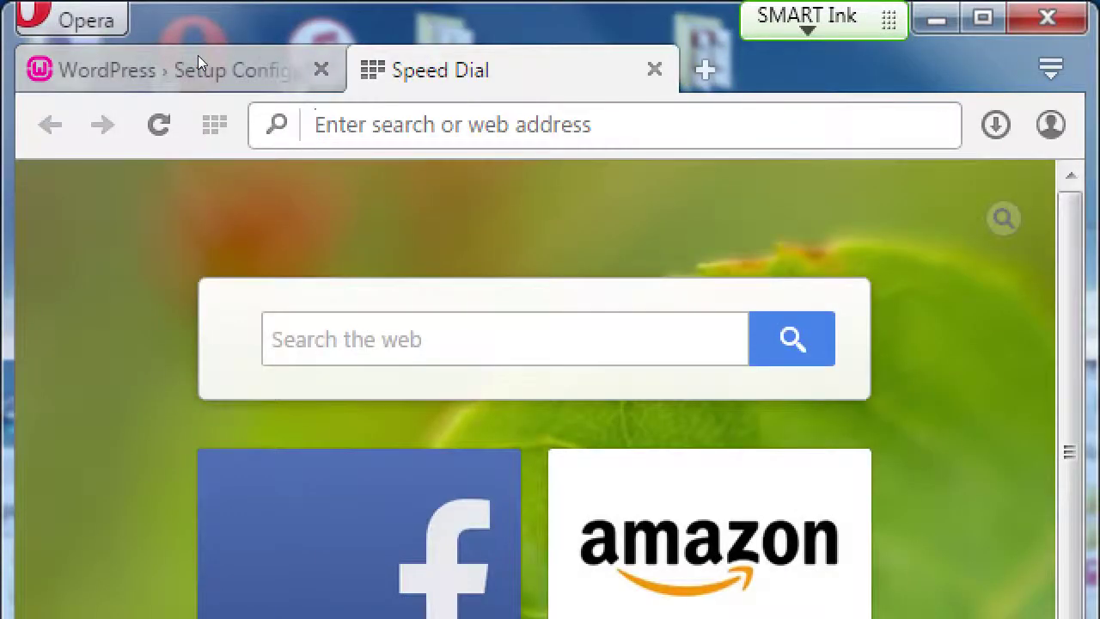
type(";")
key("BackSpace")
type("localhost")
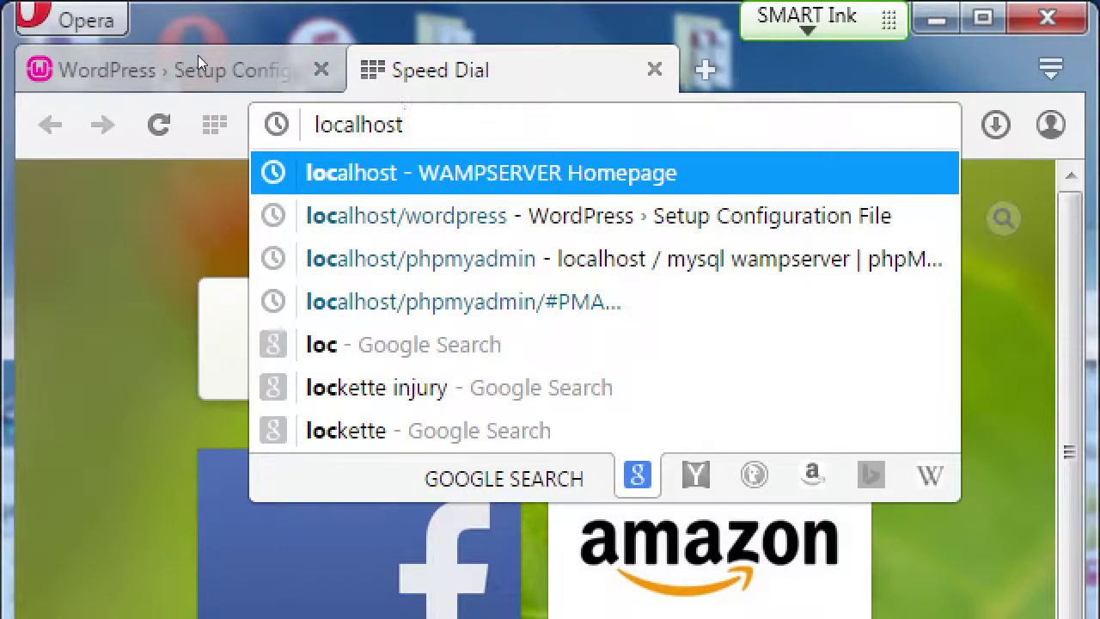
type("/site2")
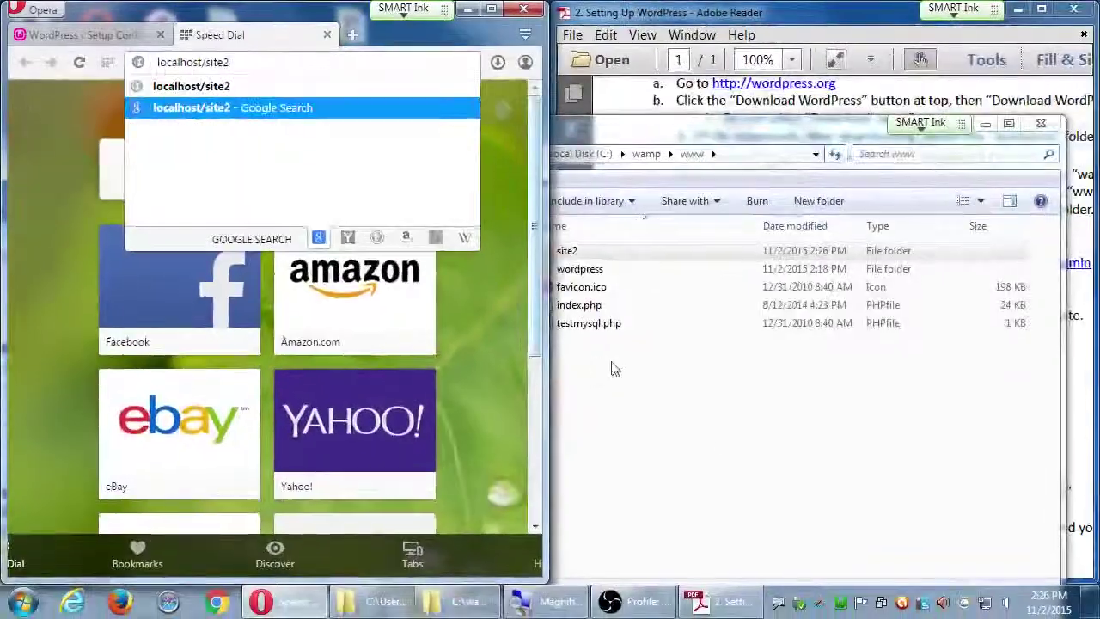
left_click(722, 434)
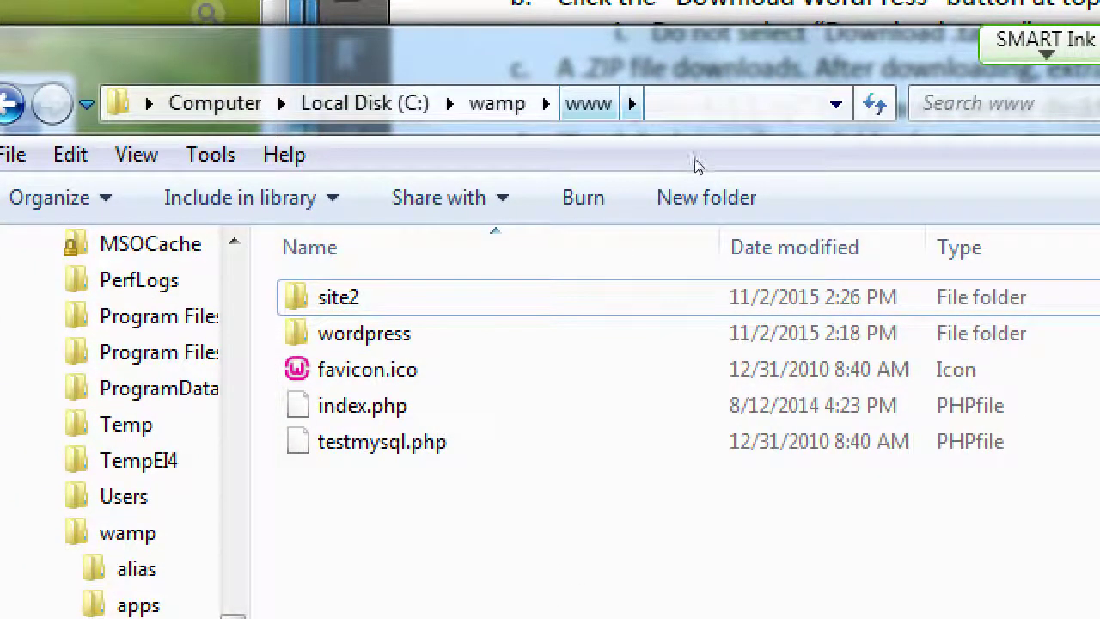
key("space")
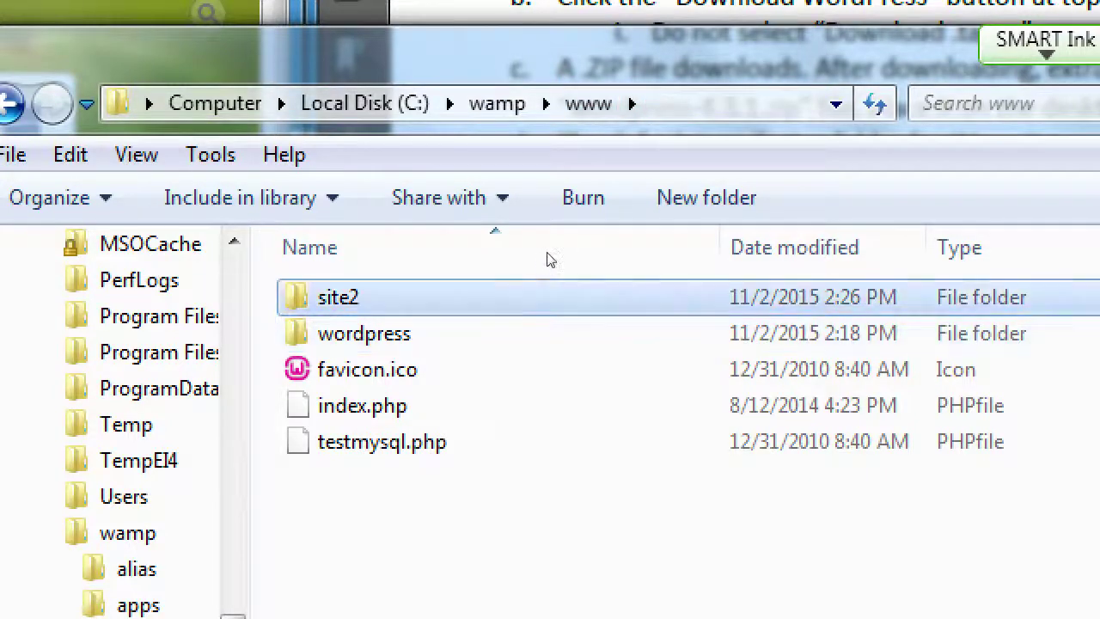
key("Delete")
key("Return")
Close the extra Speed Dial tab and maximize Opera on the WordPress setup page
key("alt+Tab")
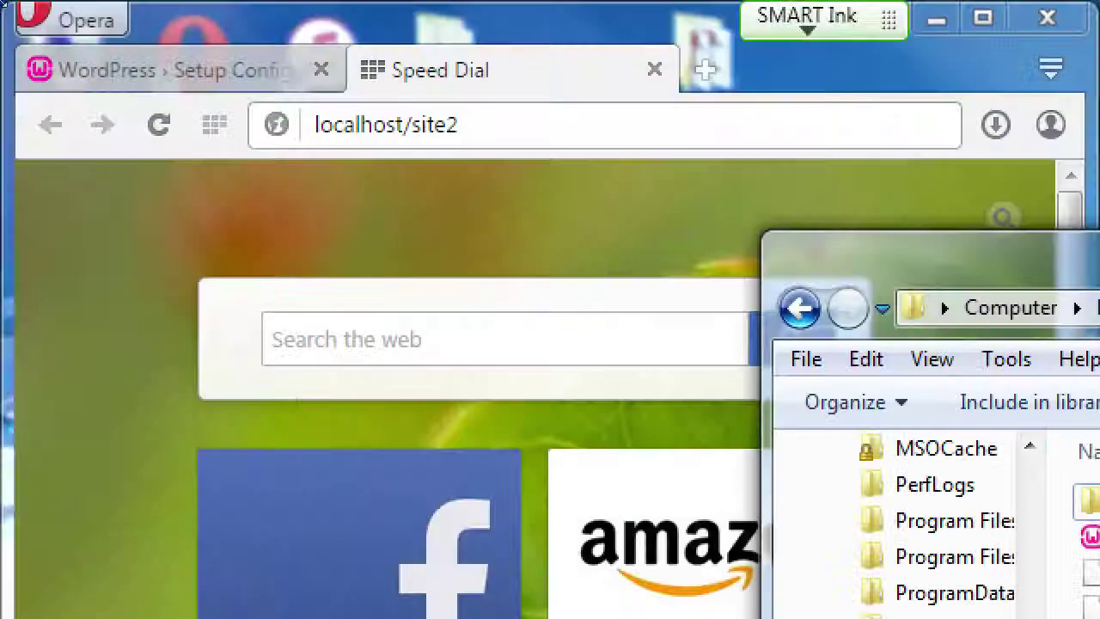
key("ctrl+w")
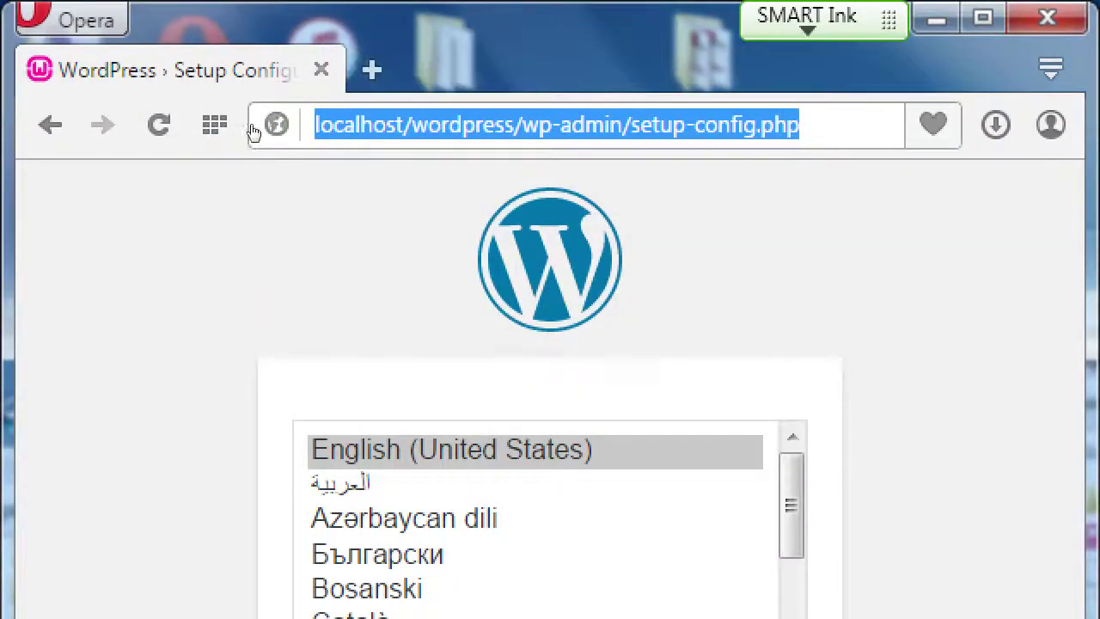
left_click(89, 177)
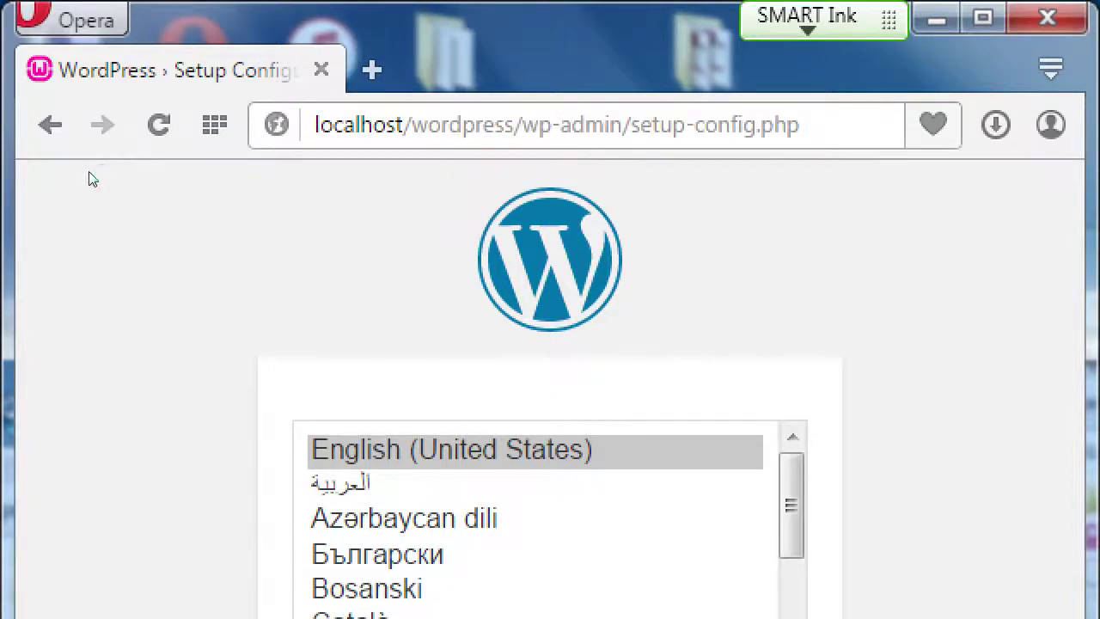
key("super+Up")
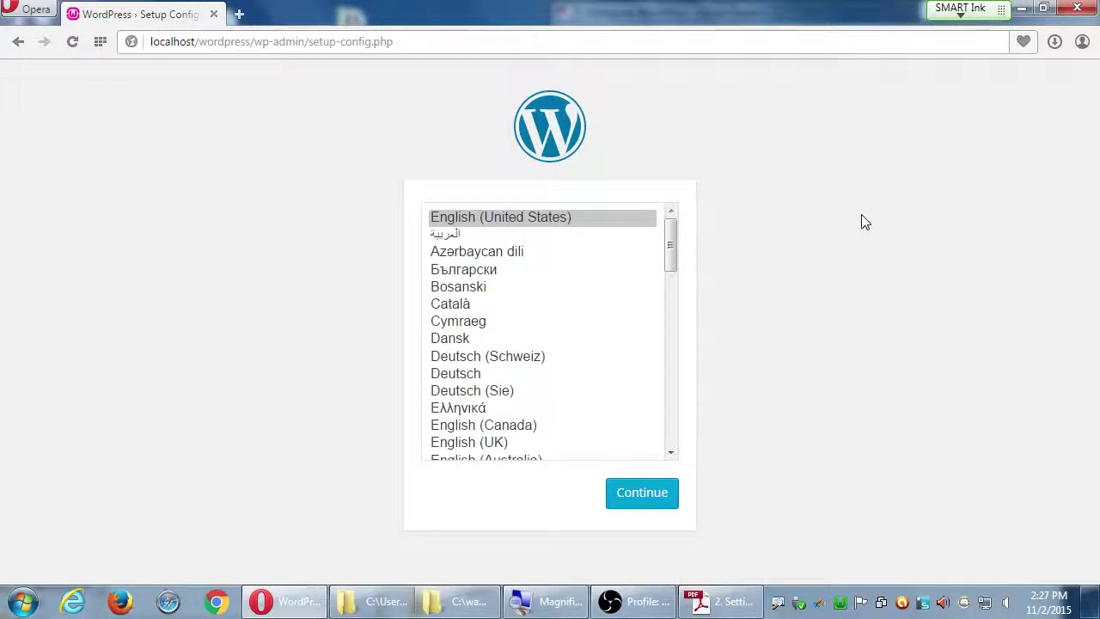
Keep English (United States) as the installer language and continue to the database-details welcome page
left_click_drag(672, 248, 690, 215)
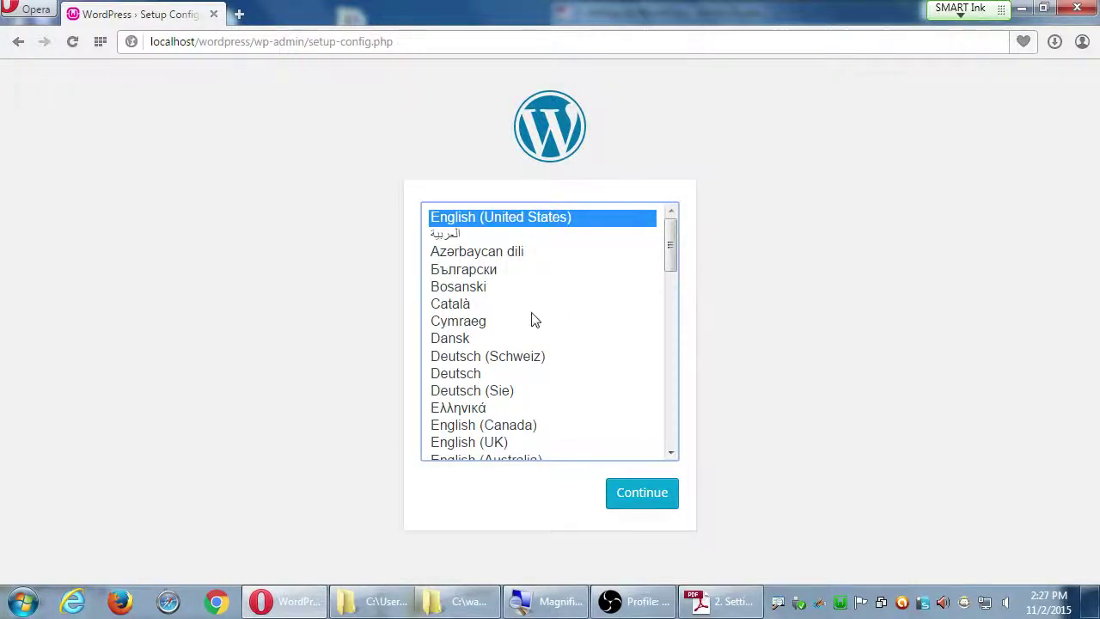
scroll(511, 341, "down", 4)
scroll(516, 346, "down", 1)
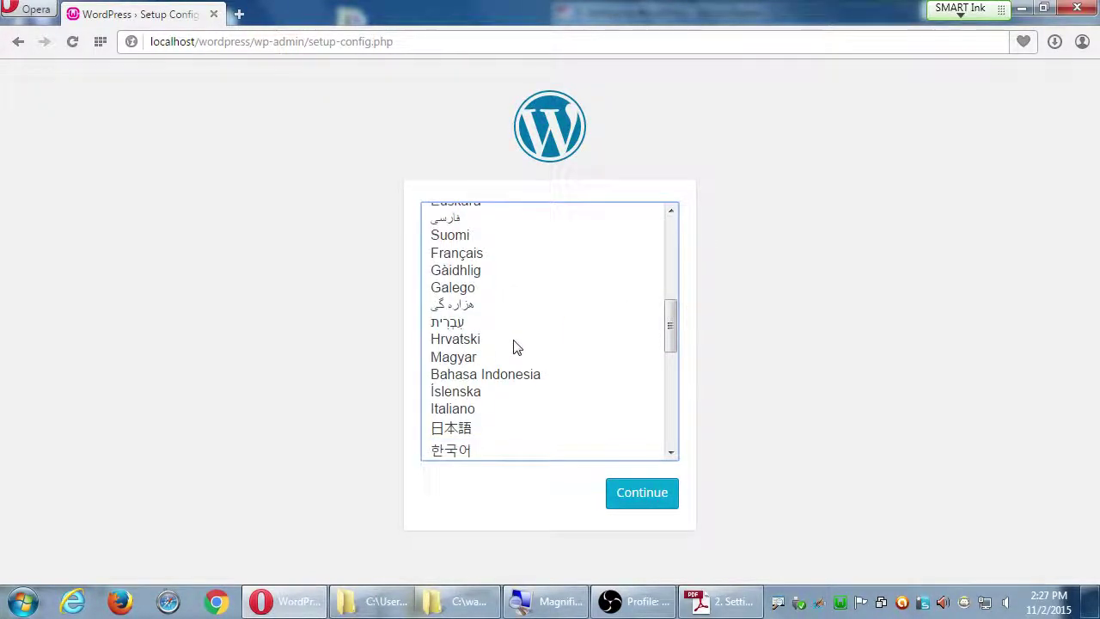
scroll(505, 422, "down", 4)
scroll(503, 352, "down", 3)
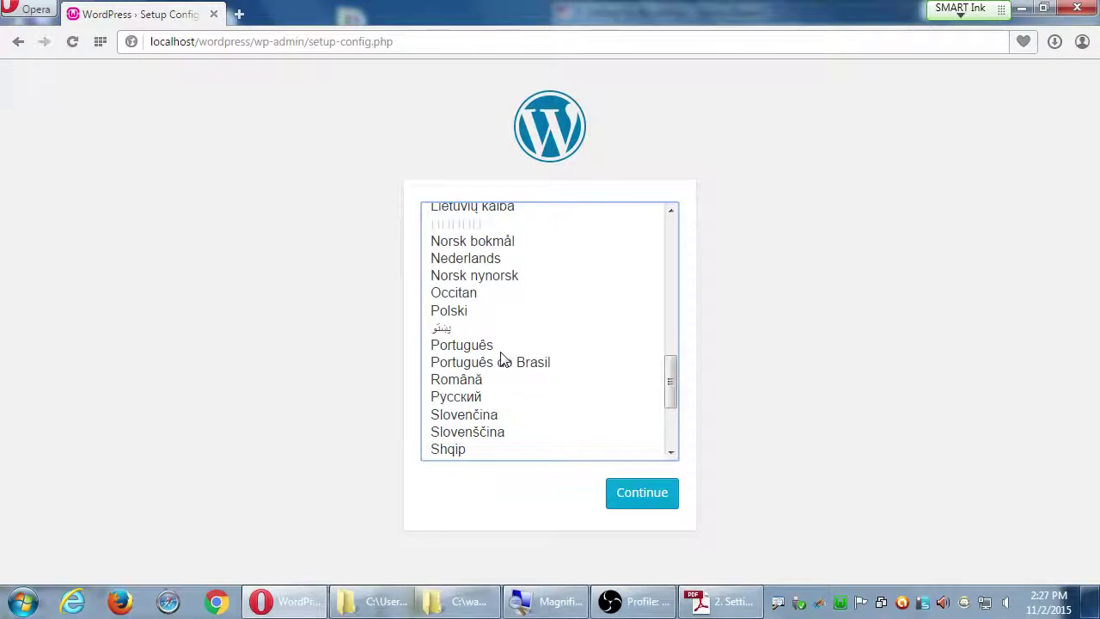
scroll(502, 354, "up", 1)
scroll(501, 348, "up", 10)
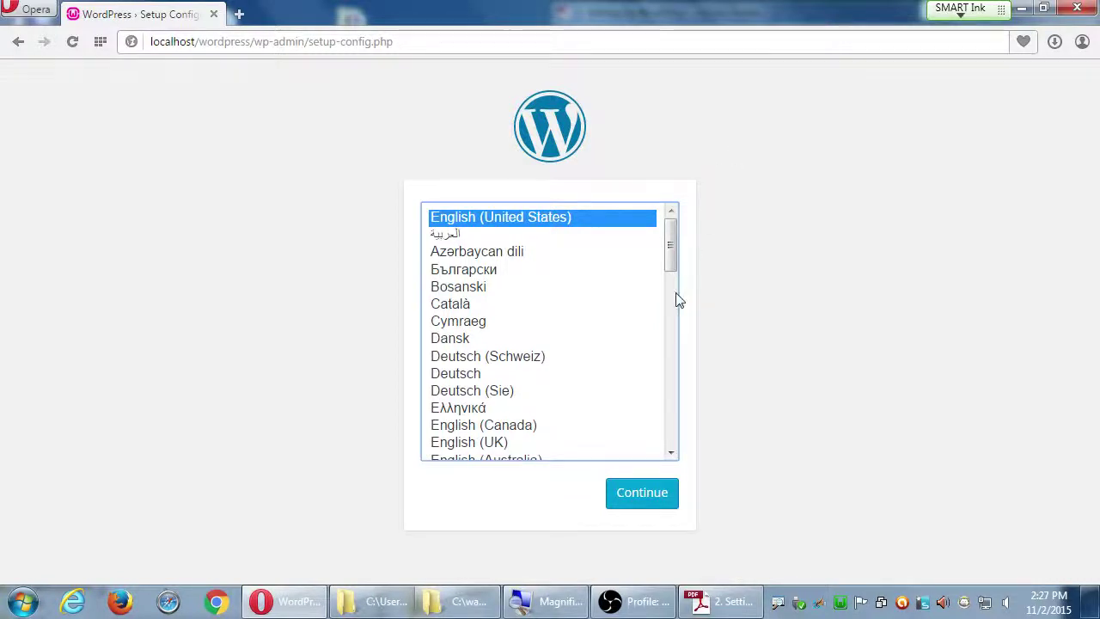
left_click(640, 501)
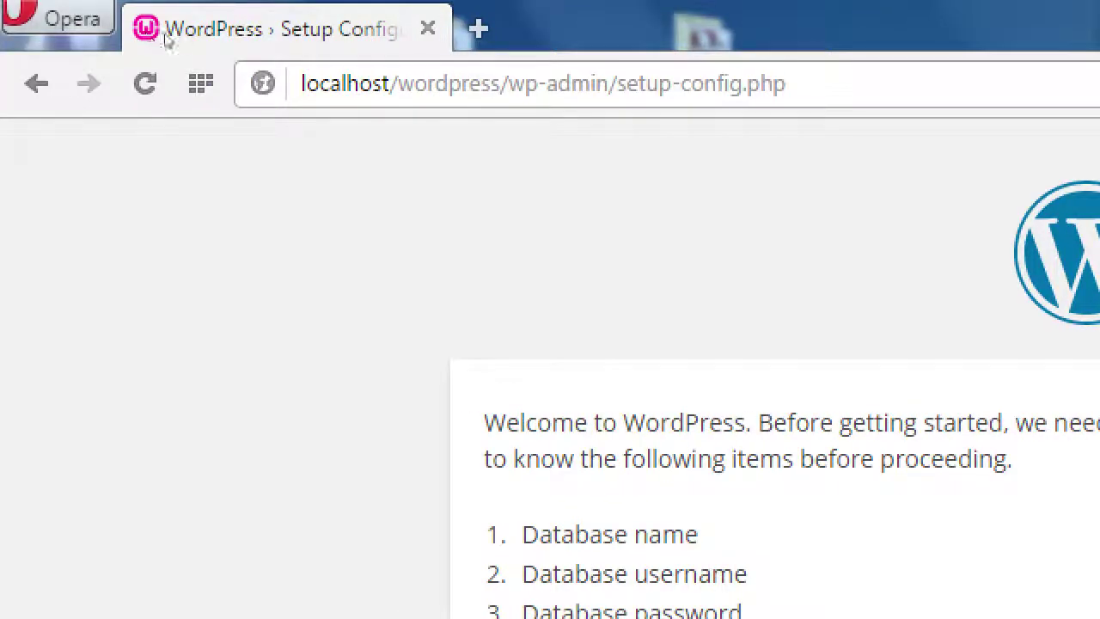
Check the localhost address and consult the setup instructions before filling the database form
left_click(334, 84)
double_click(344, 84)
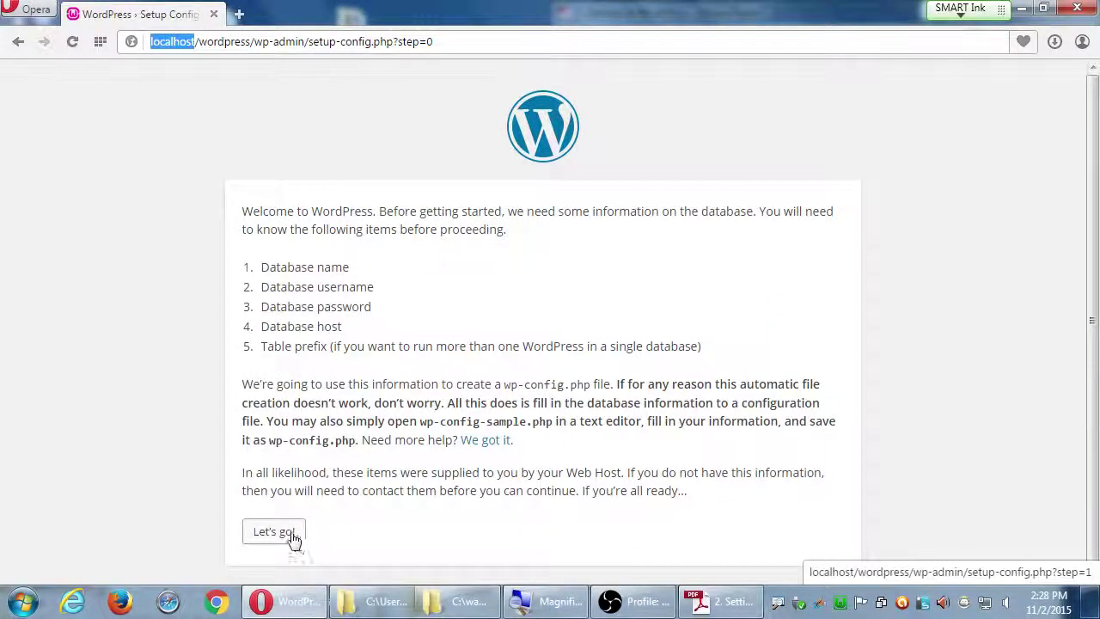
left_click(286, 537)
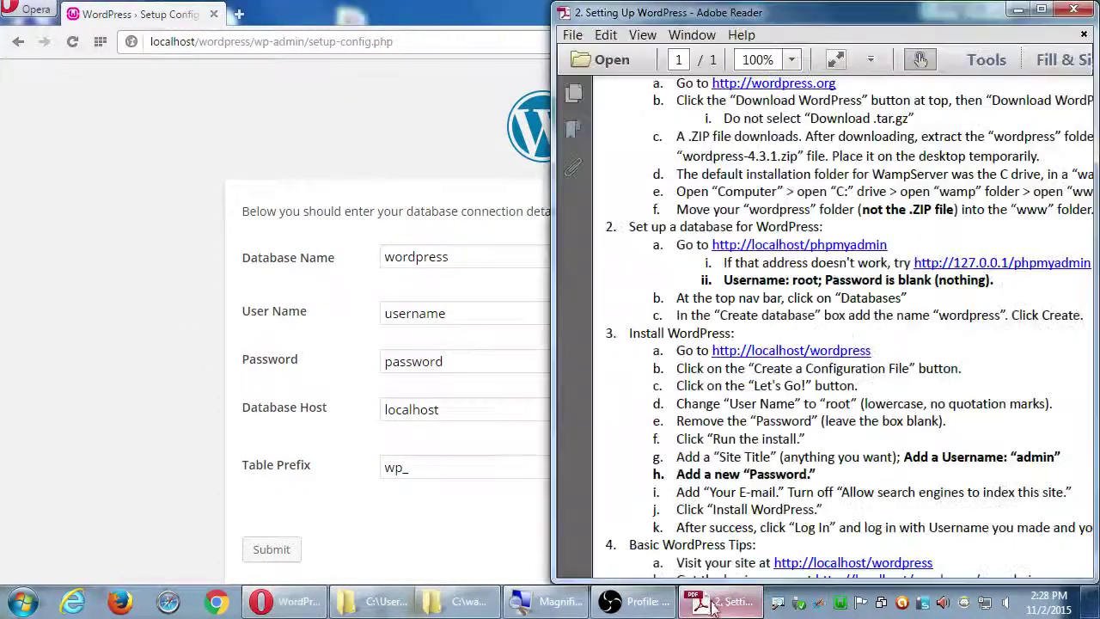
left_click(713, 601)
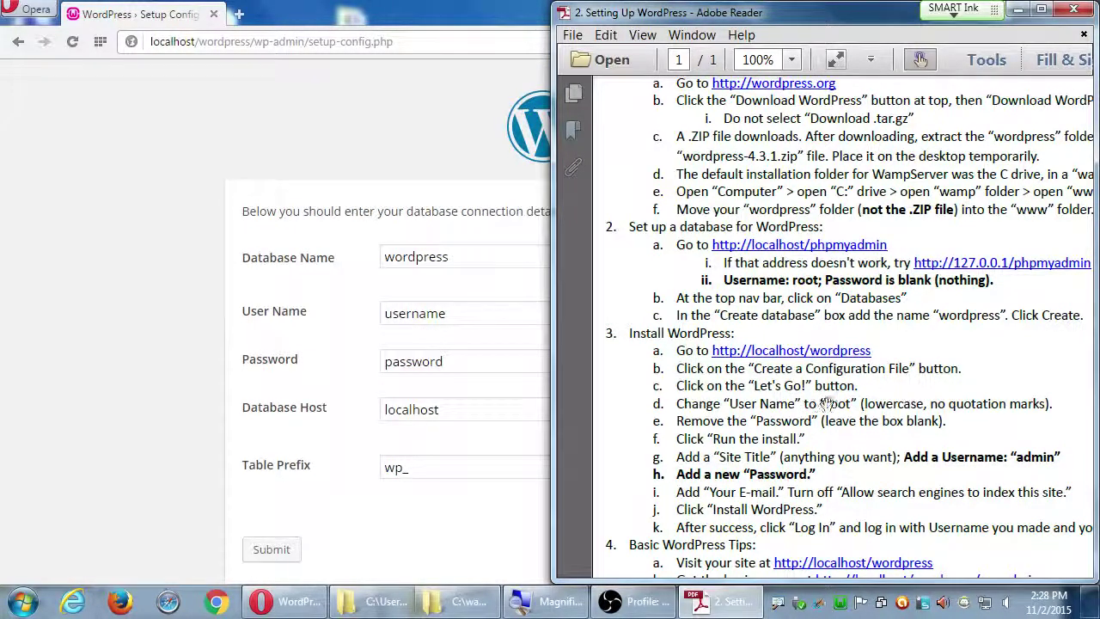
left_click(274, 337)
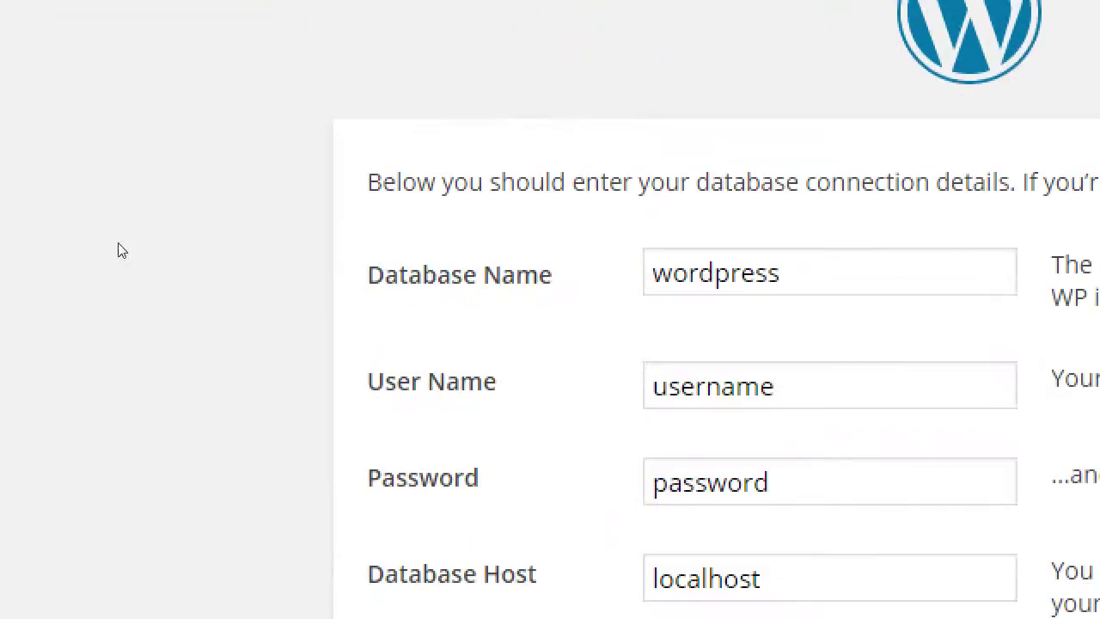
Keep the database name as lowercase 'wordpress', undoing a trial capitalisation
left_click(246, 254)
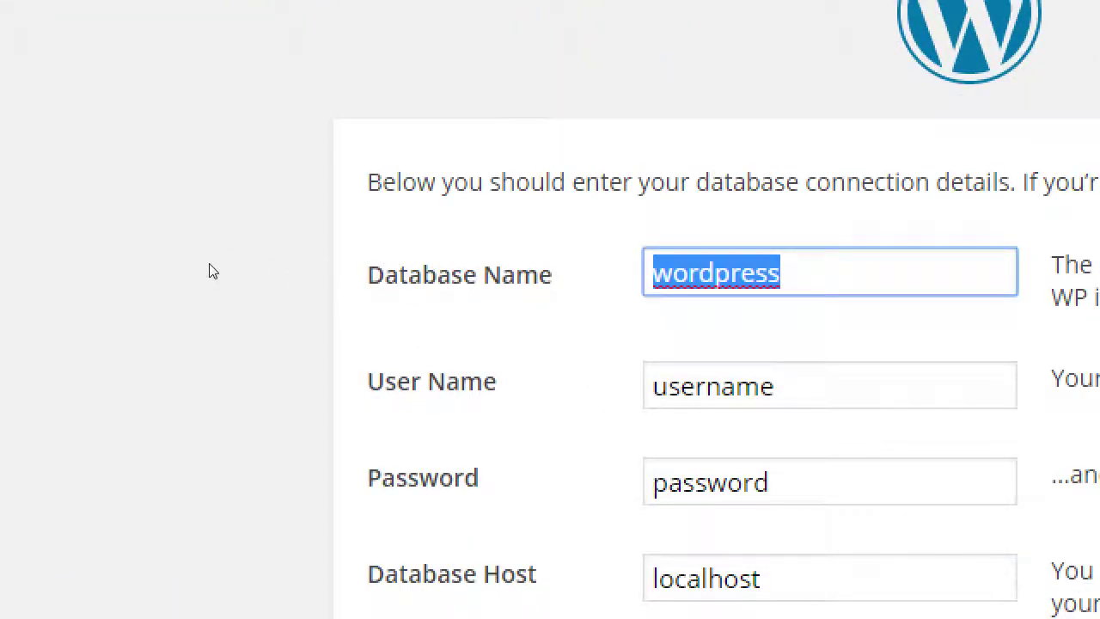
key("Right")
key("Left")
key("Left")
key("Left")
key("Left")
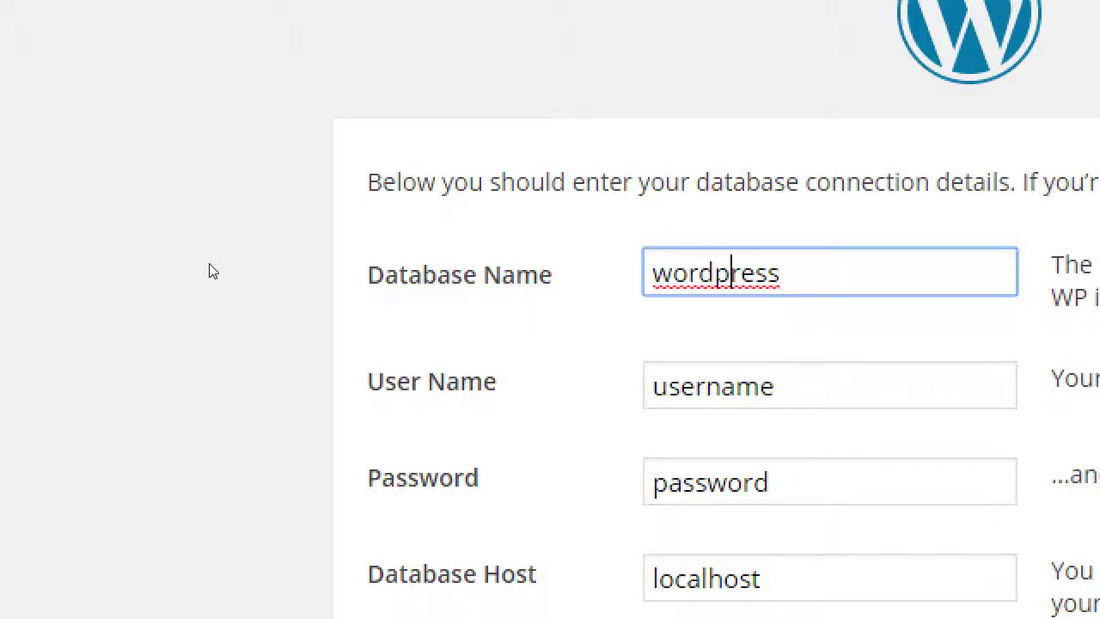
key("shift+Left")
type("P")
key("Left")
key("Left")
key("Left")
key("Left")
key("shift+Left")
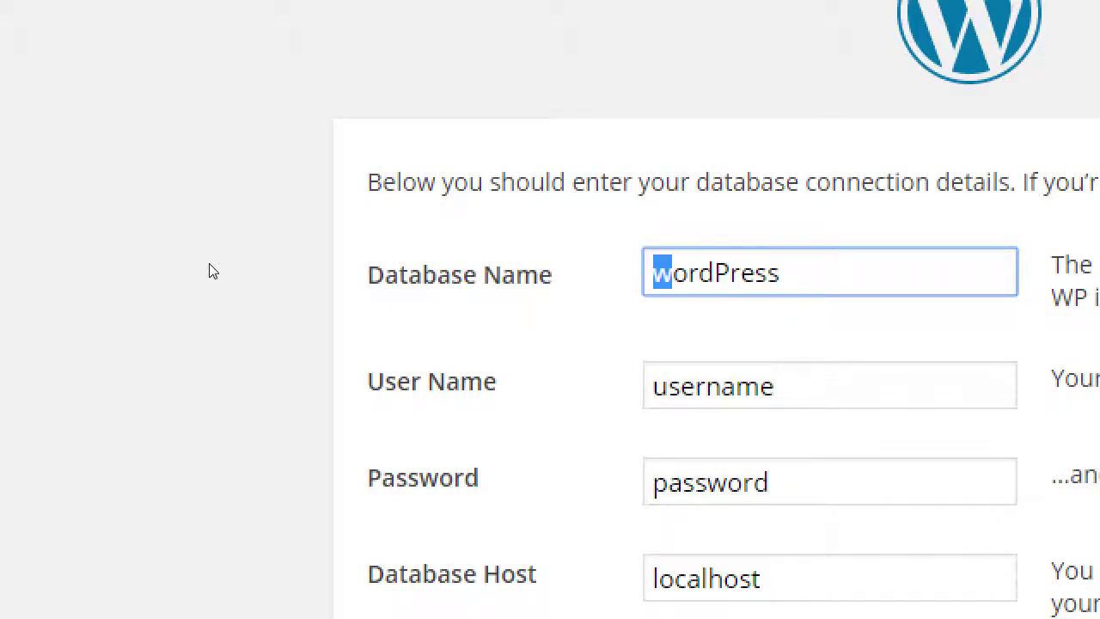
type("W")
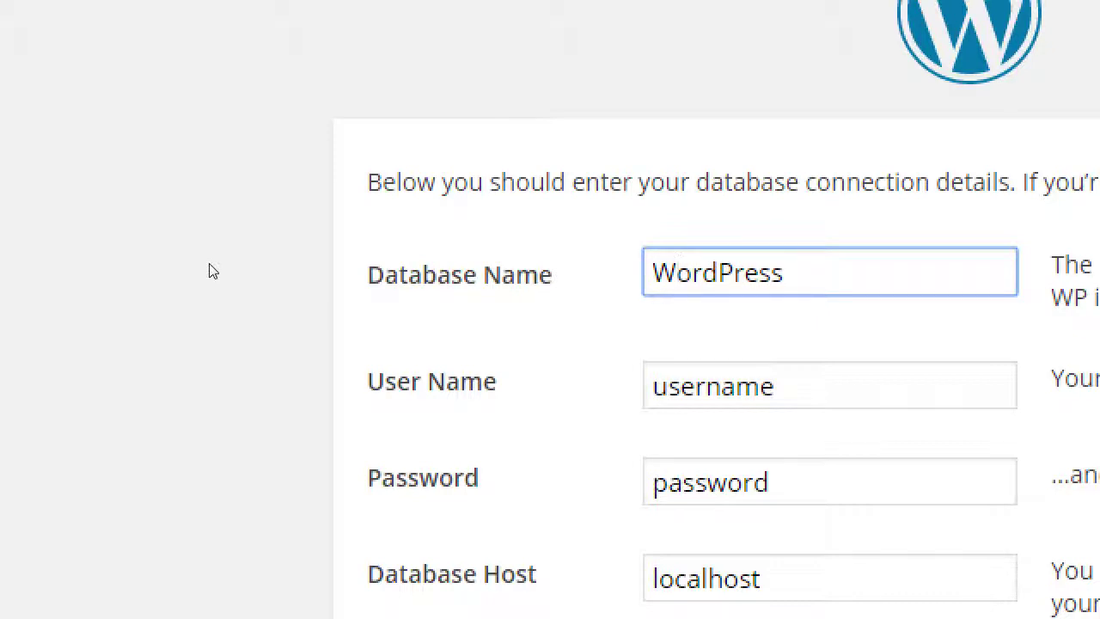
key("ctrl+z")
key("ctrl+z")
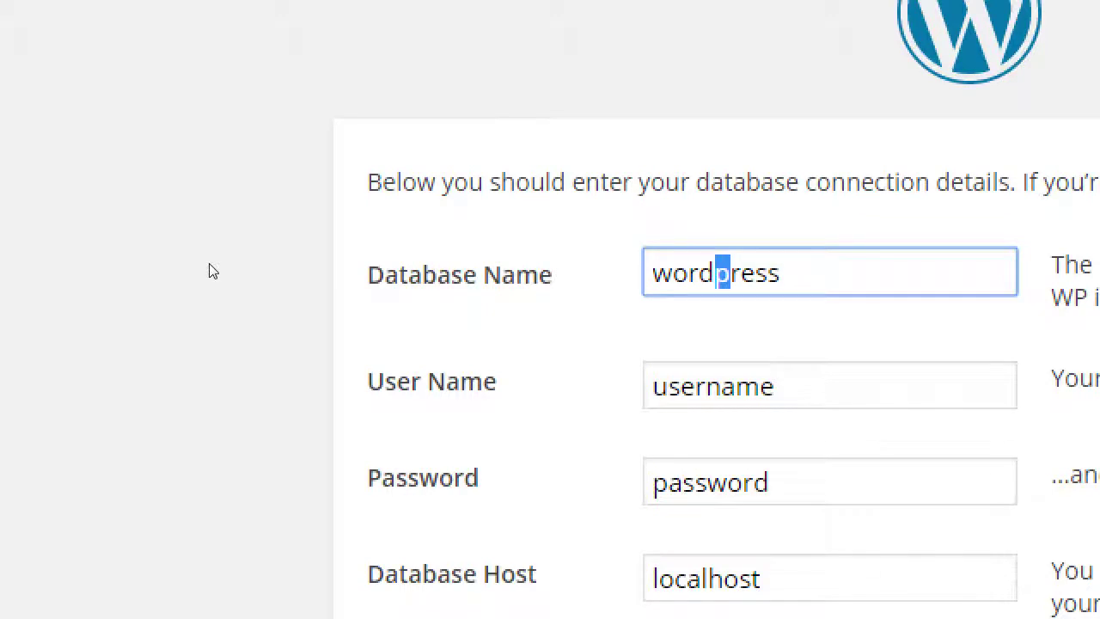
Enter user name root, blank the password, and snap Opera to the left half
key("Tab")
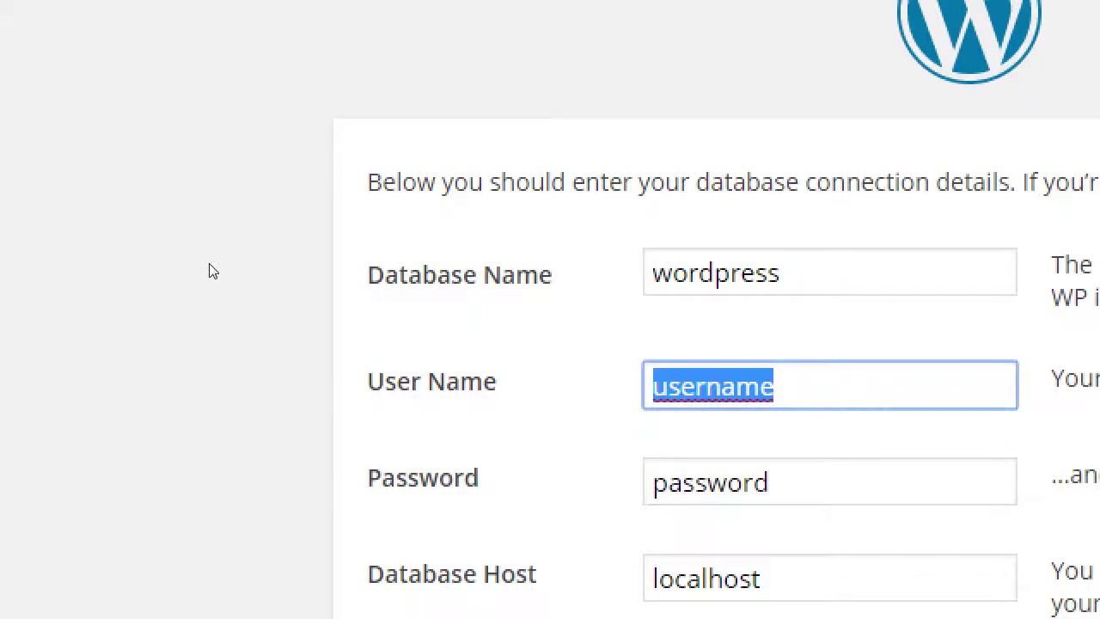
type("root")
key("Tab")
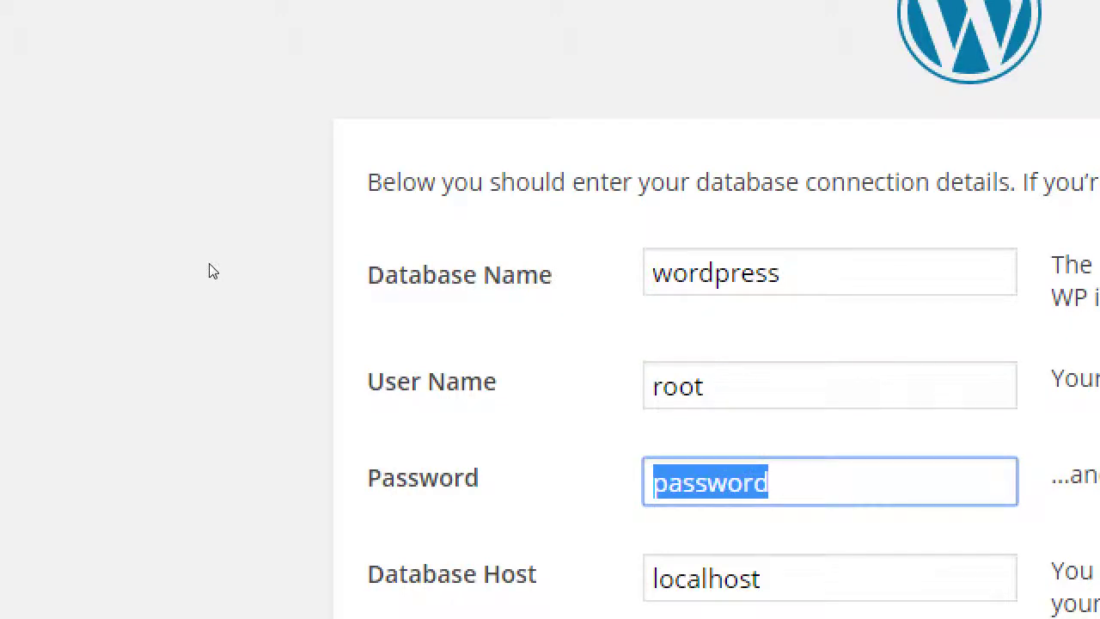
key("BackSpace")
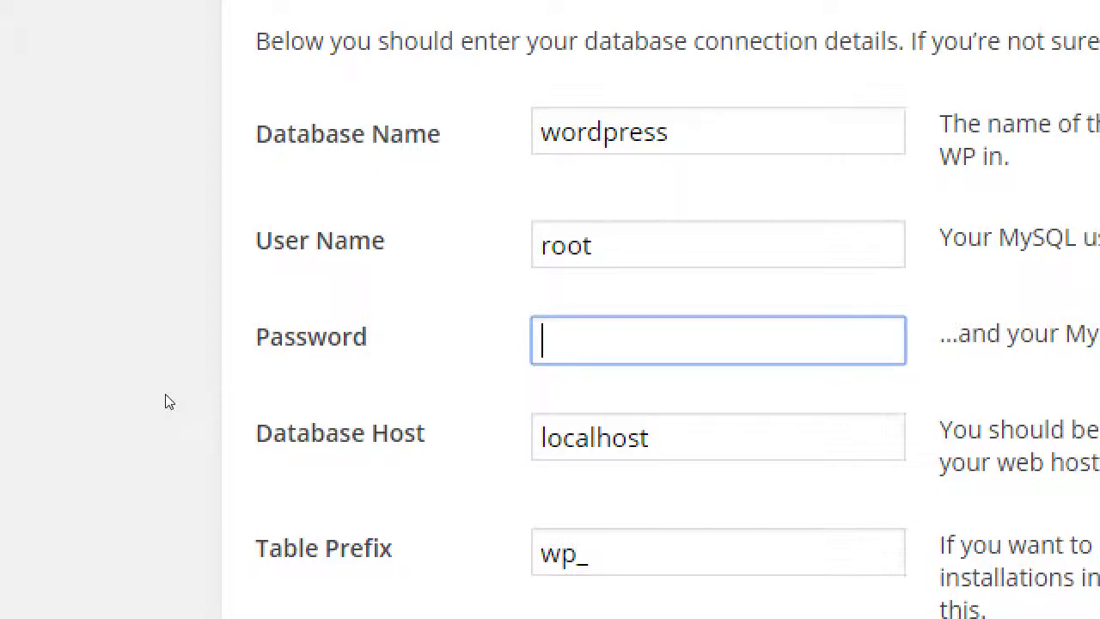
key("super+Left")
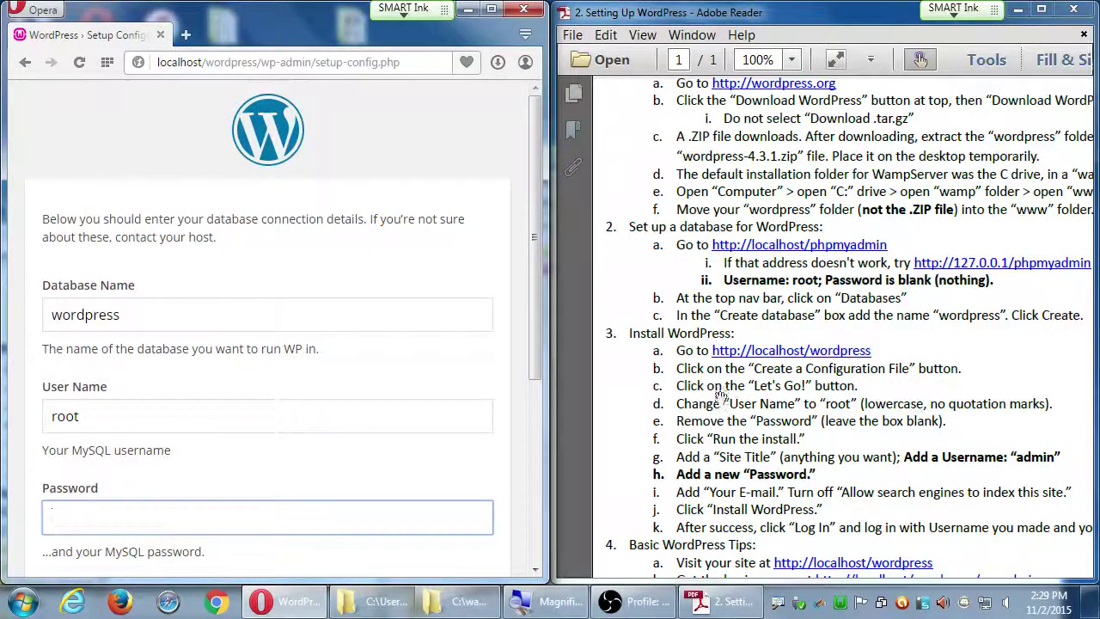
Submit the database connection details, then run the WordPress install
scroll(530, 365, "down", 1)
scroll(528, 369, "down", 1)
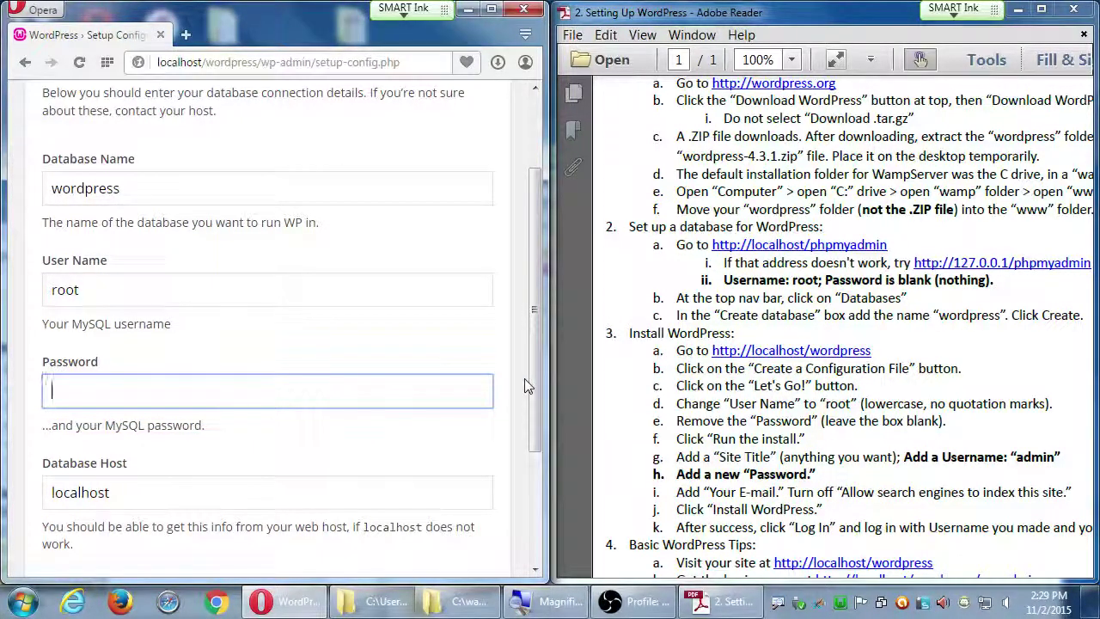
scroll(530, 392, "down", 2)
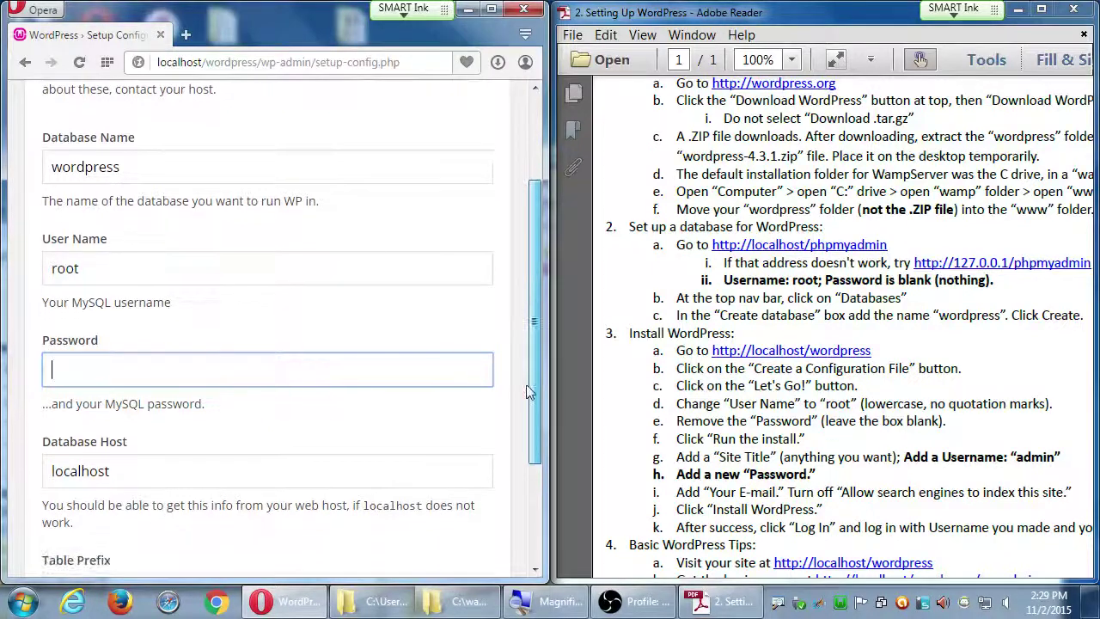
scroll(530, 392, "down", 5)
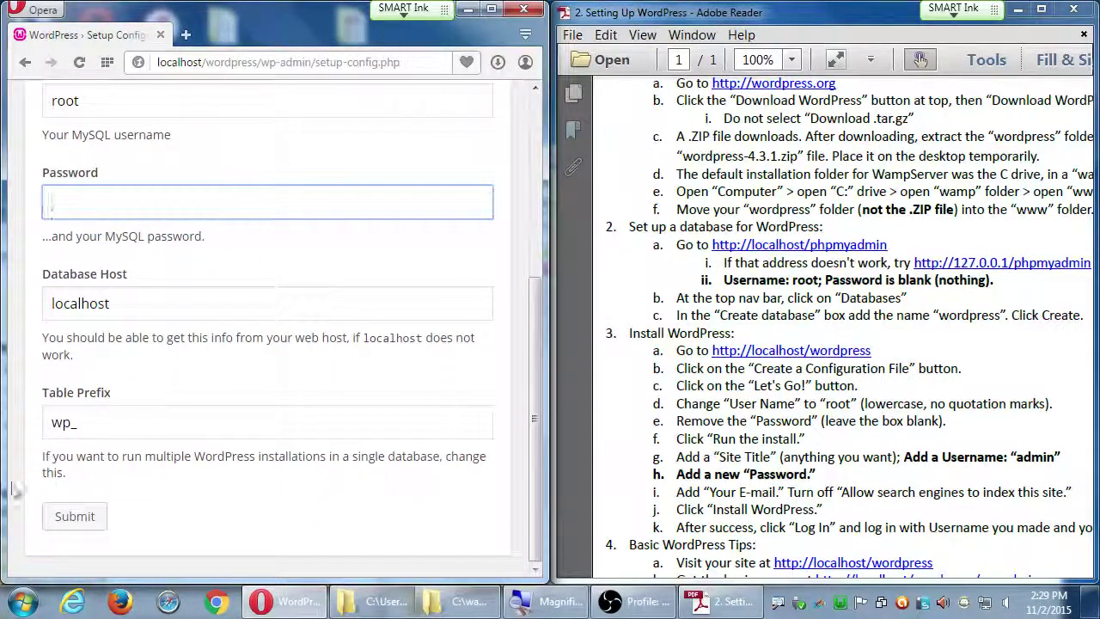
left_click(75, 515)
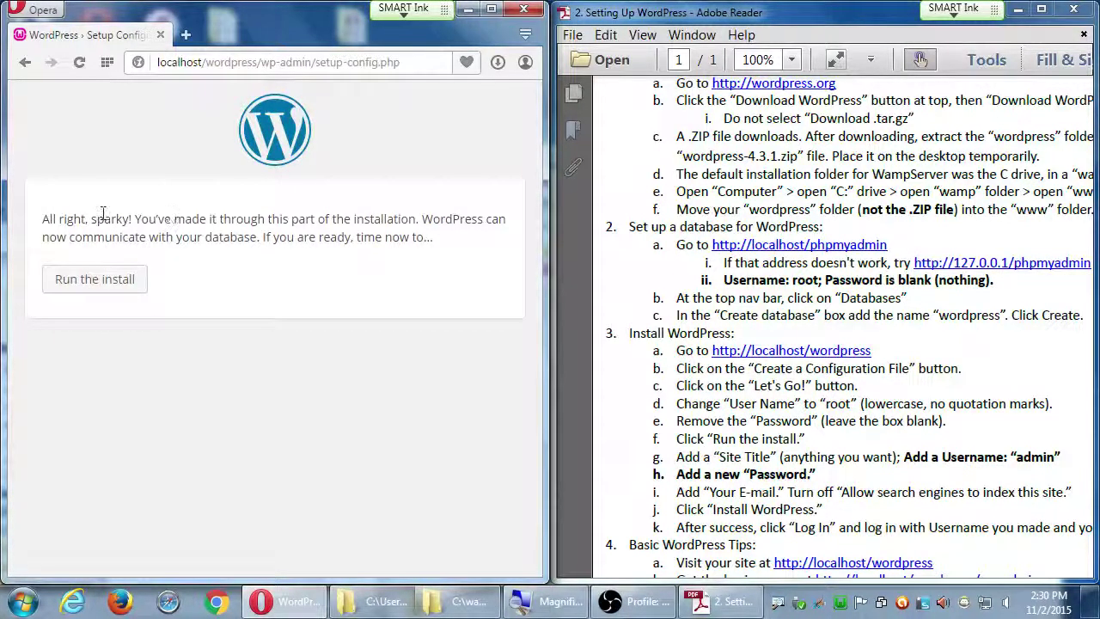
left_click(95, 280)
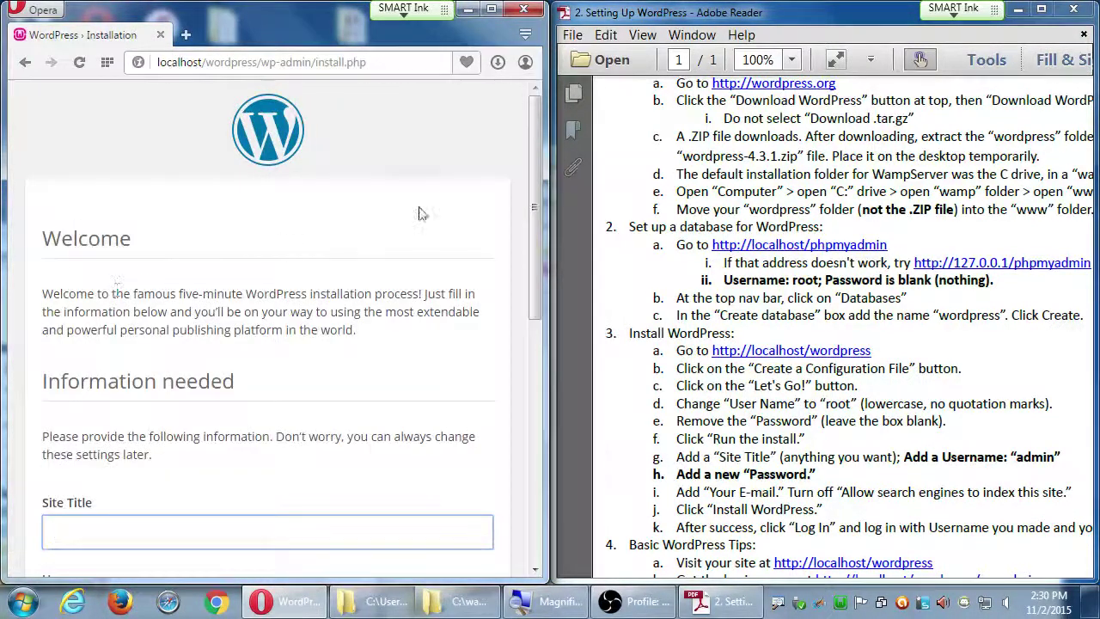
Enter the site title 'Victor's Bakery', fixing a typo, and move on to Username
left_click_drag(529, 171, 520, 279)
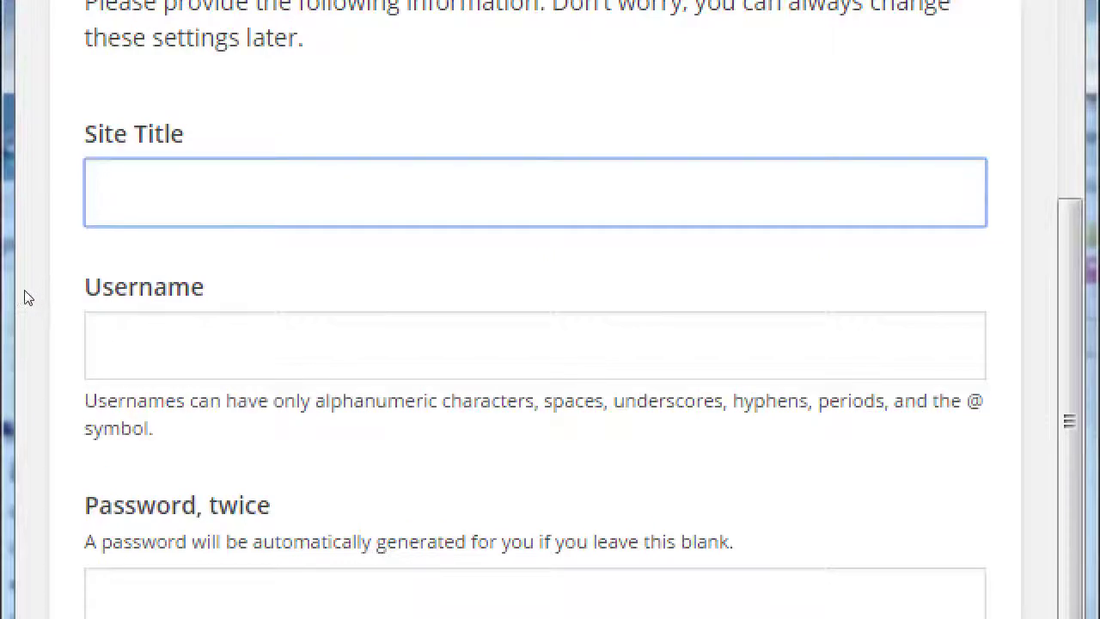
type("Victor's BAker")
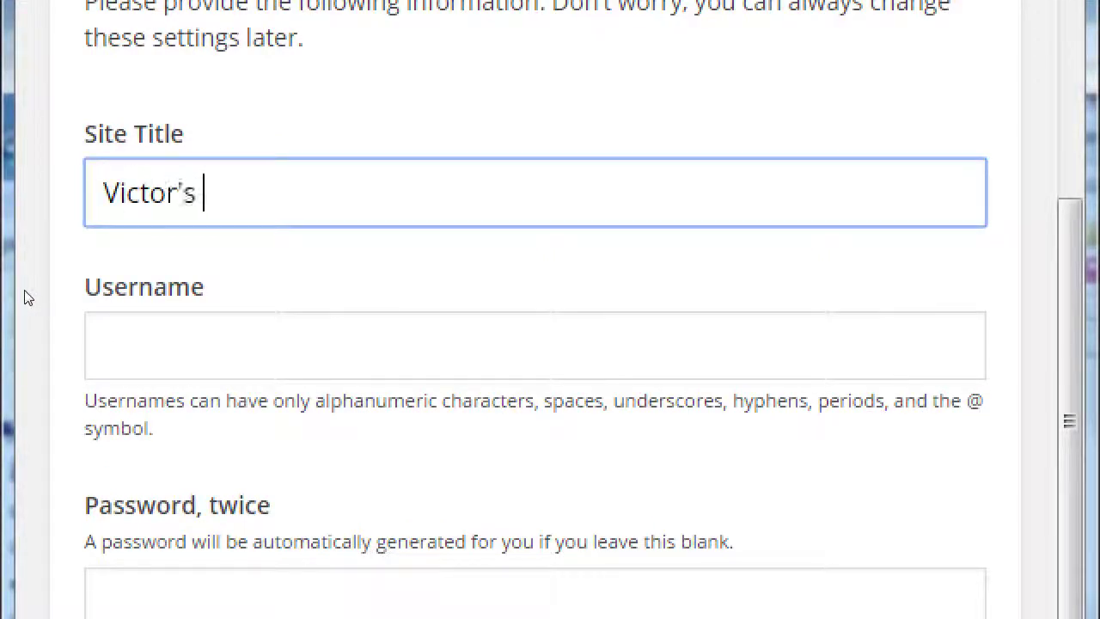
key("BackSpace")
key("BackSpace")
key("BackSpace")
key("BackSpace")
type("akery")
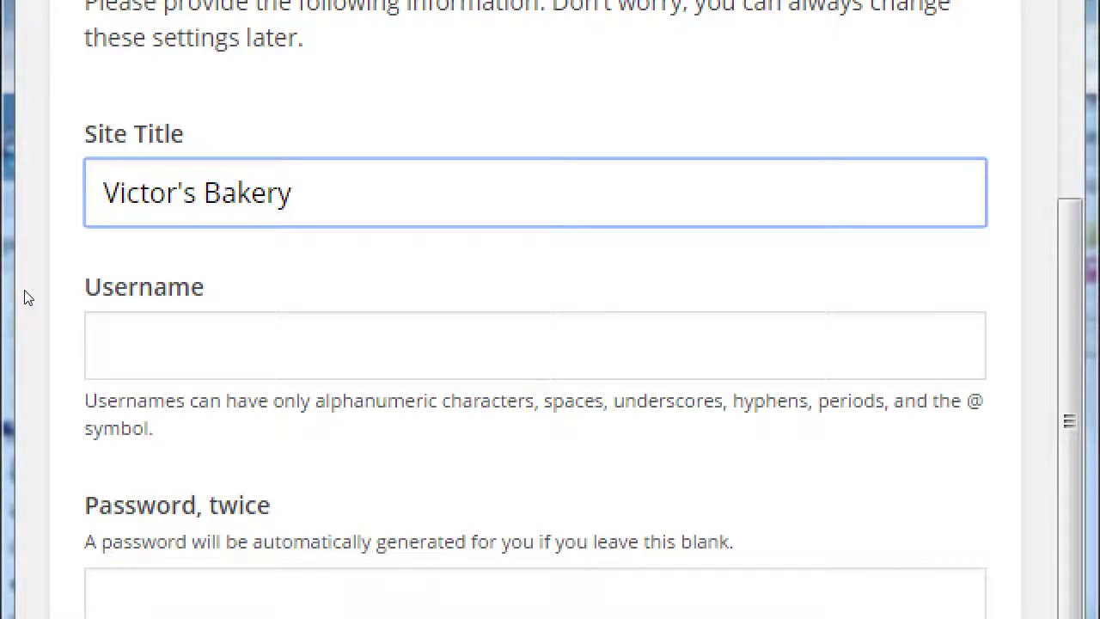
key("Tab")
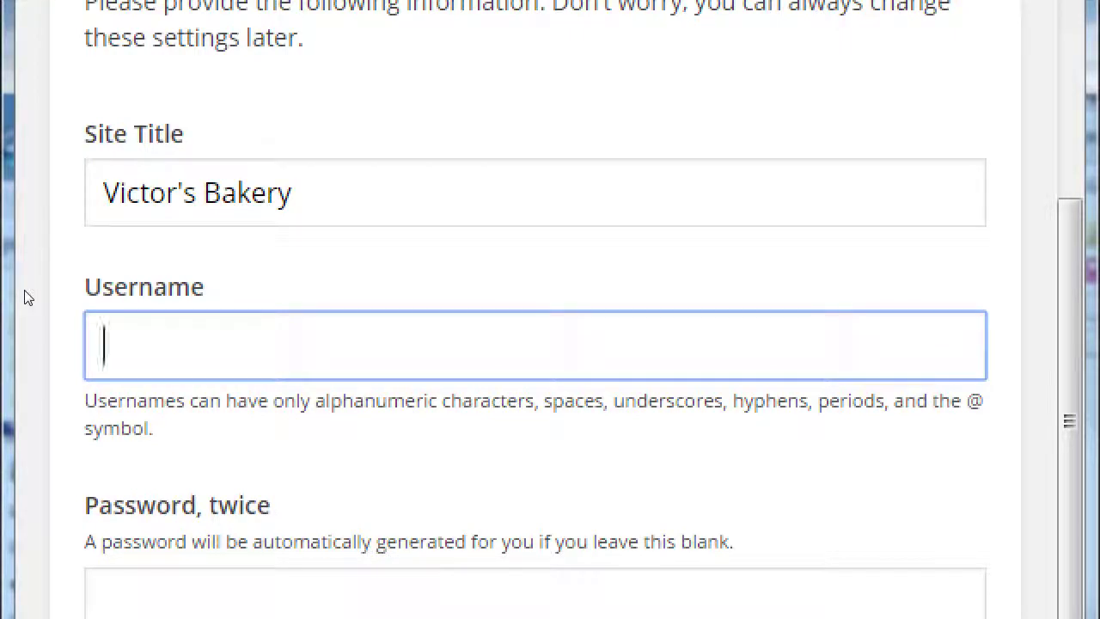
Set username admin and type the same password into both password fields
scroll(20, 447, "down", 2)
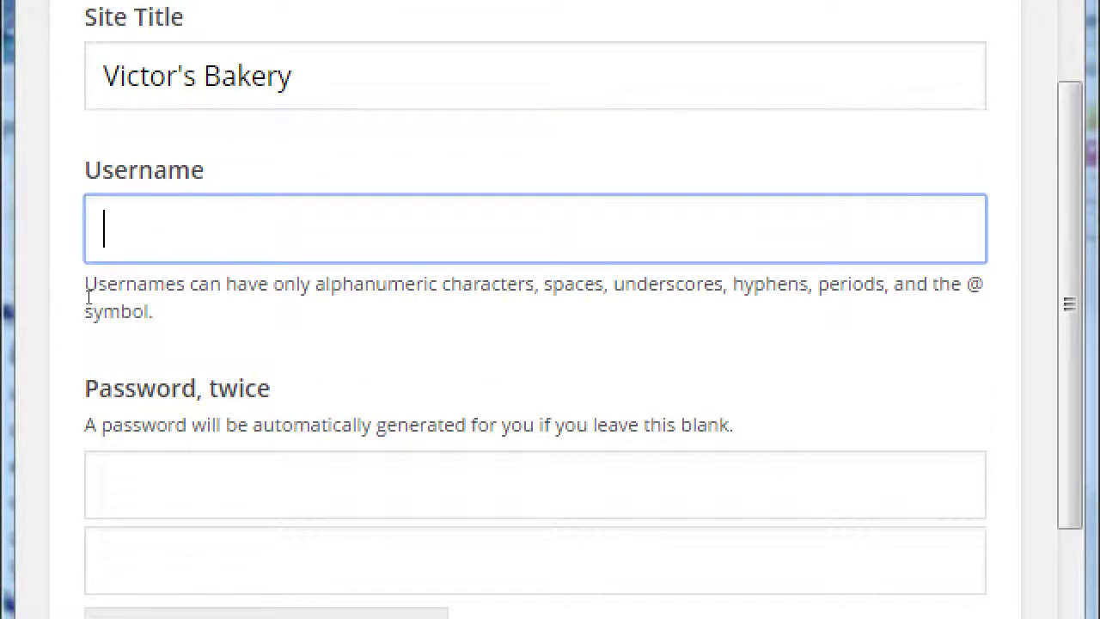
type("admin")
key("Tab")
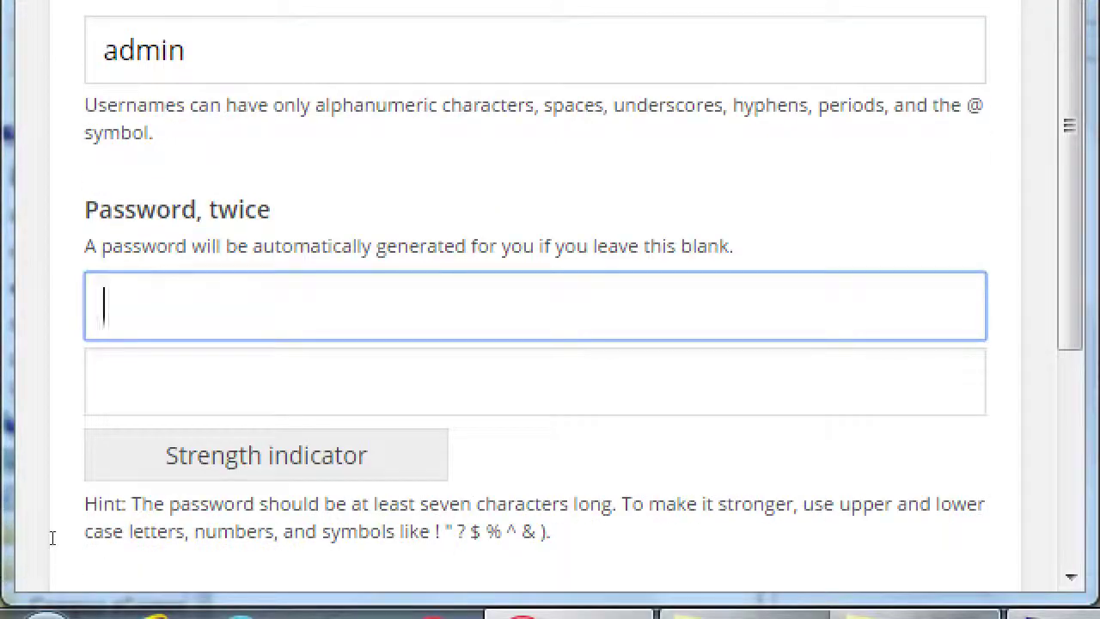
type("admin123")
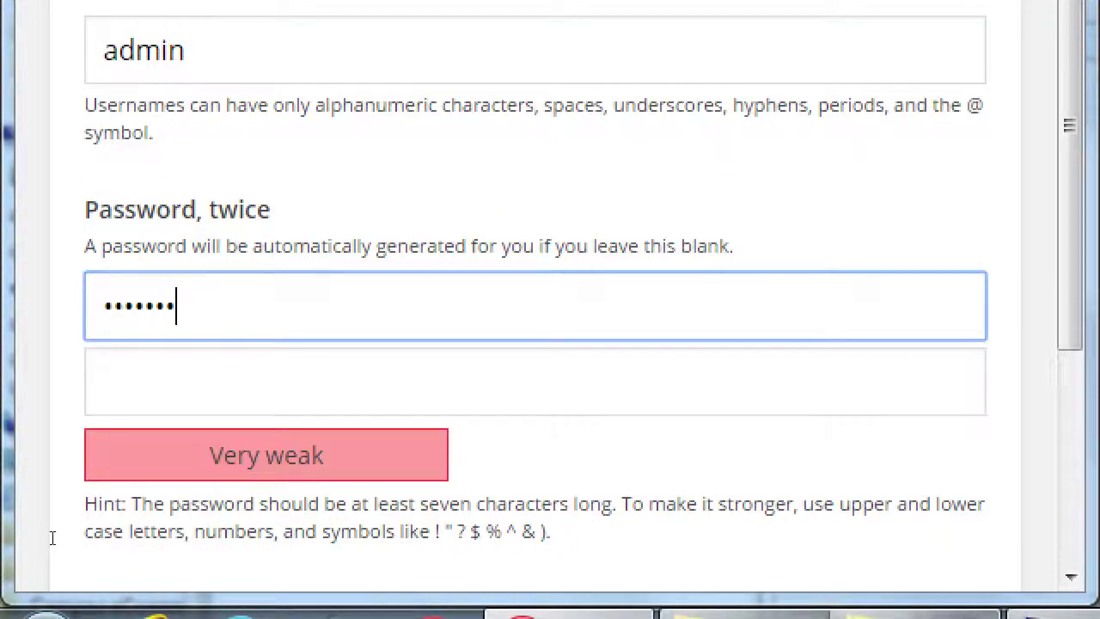
key("Tab")
type("admin123")
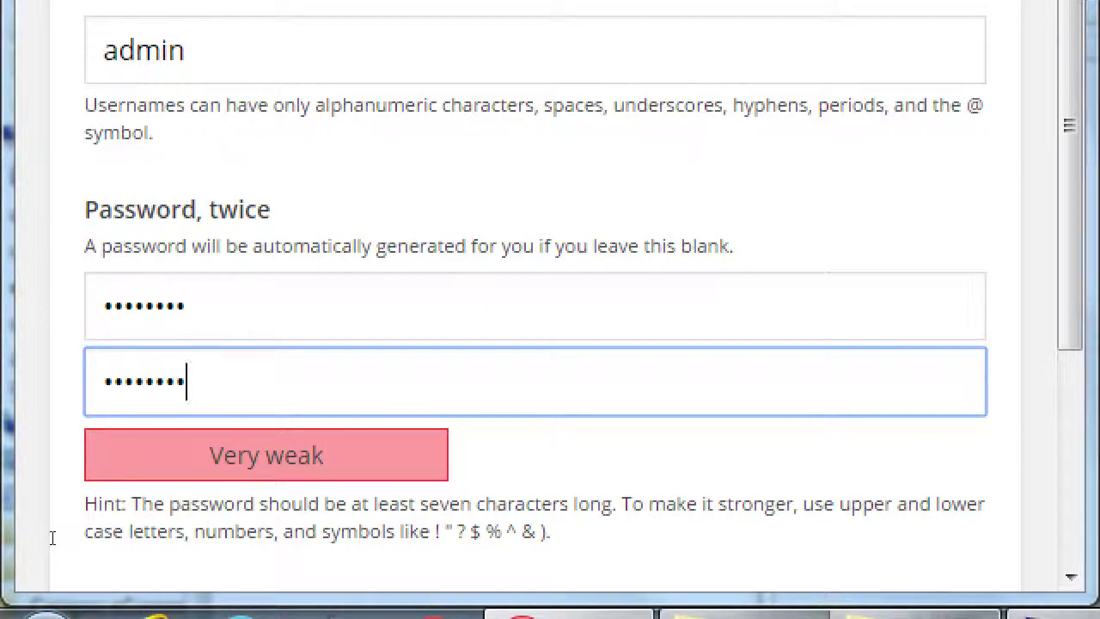
scroll(52, 537, "down", 5)
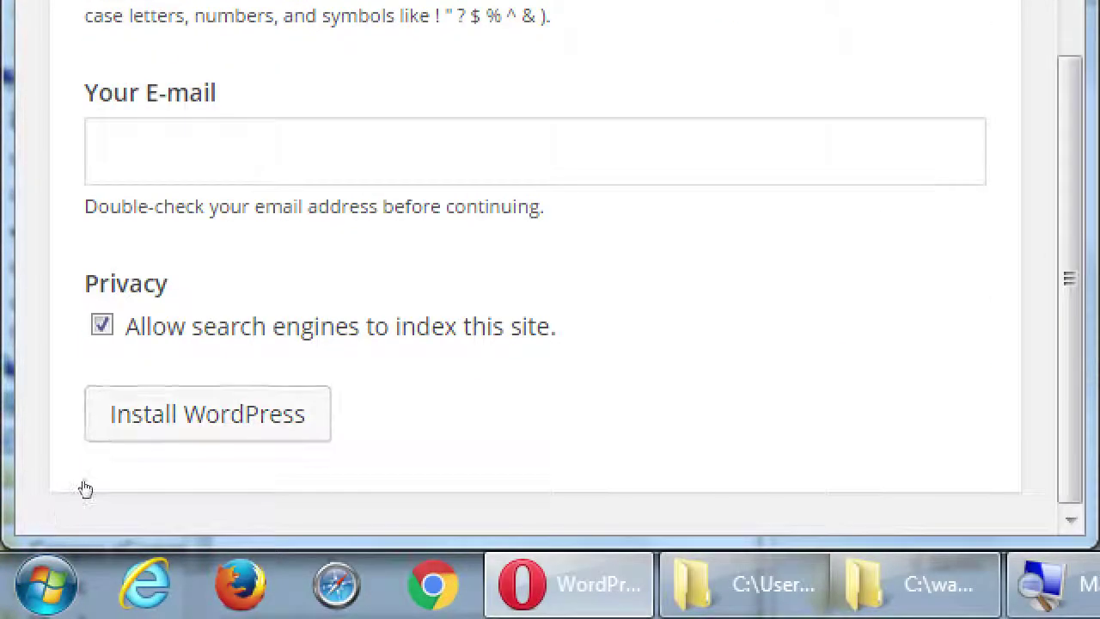
key("Tab")
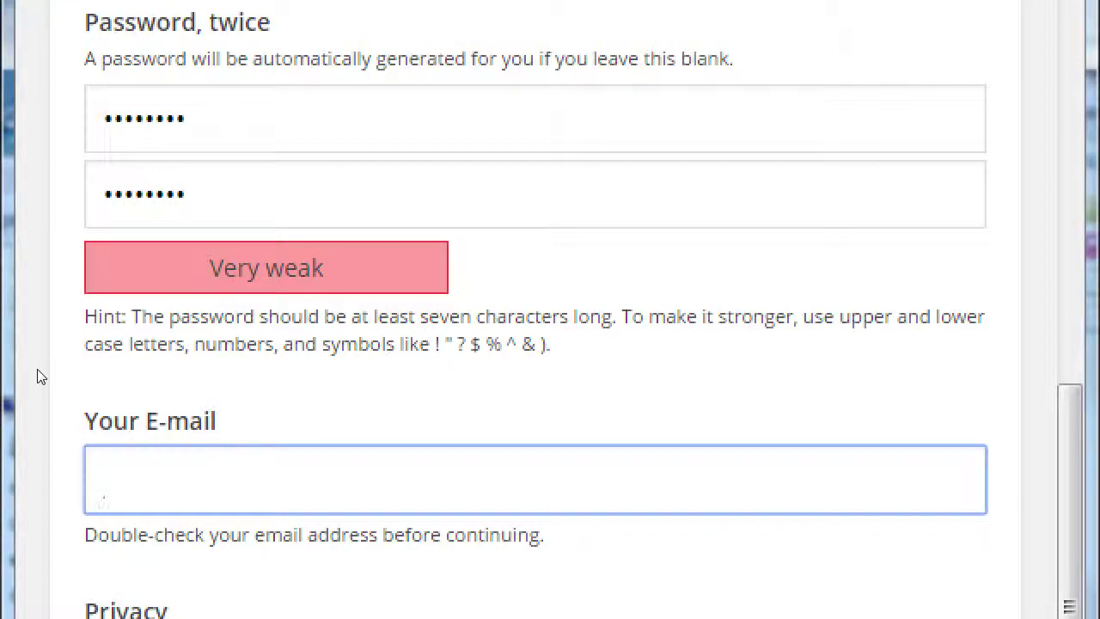
Fill the admin e-mail field with the site owner's e-mail address, correcting typos
type("victor@")
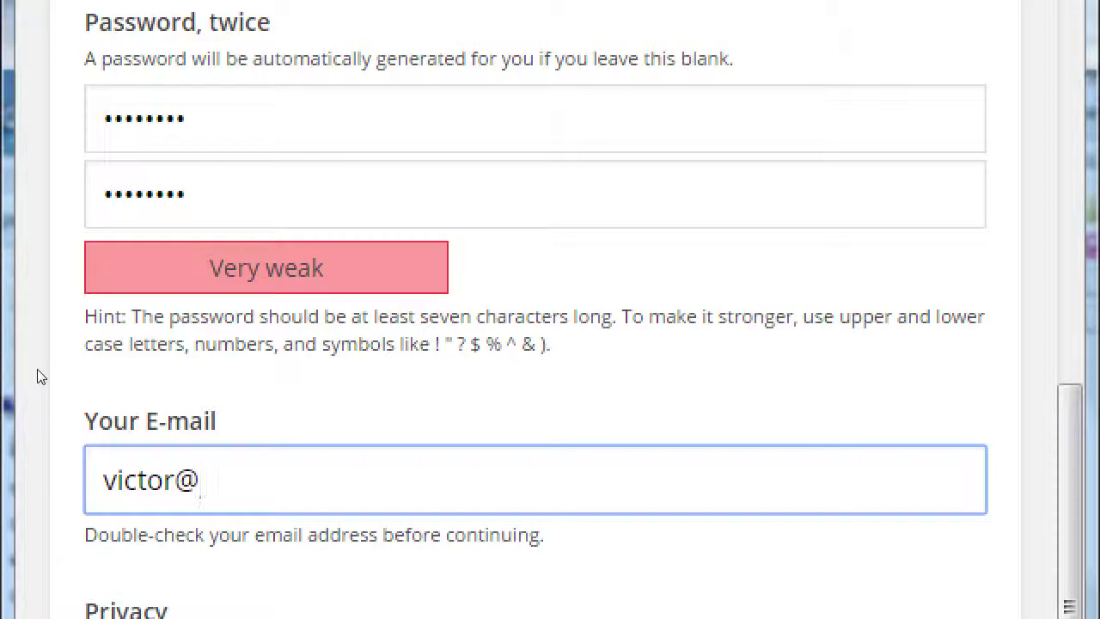
key("BackSpace")
key("ctrl+BackSpace")
type("darth")
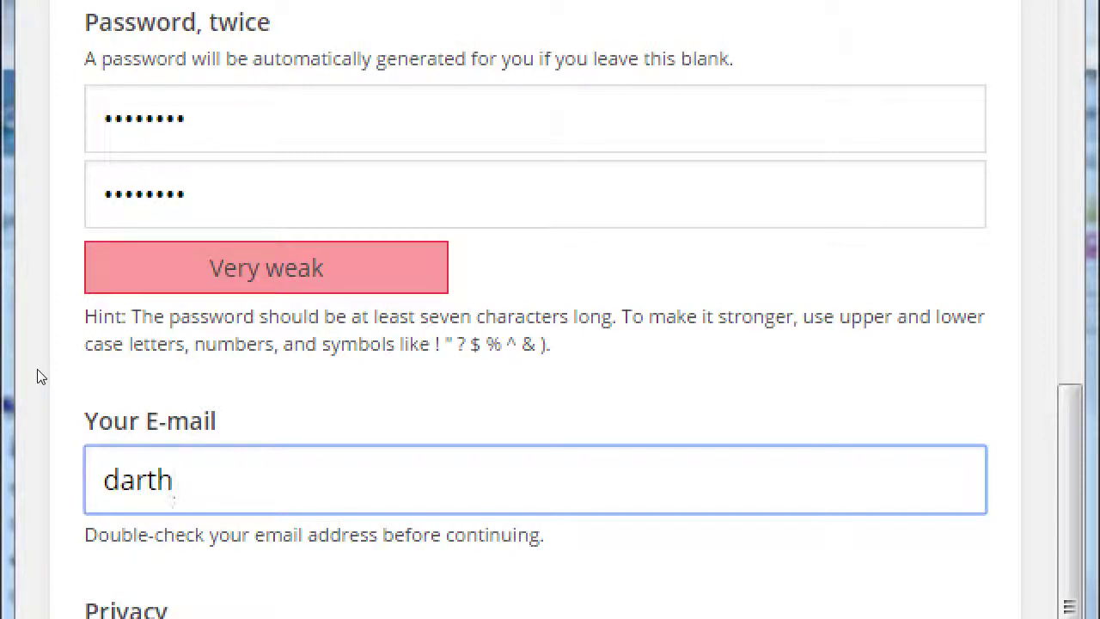
type(".vader@dea")
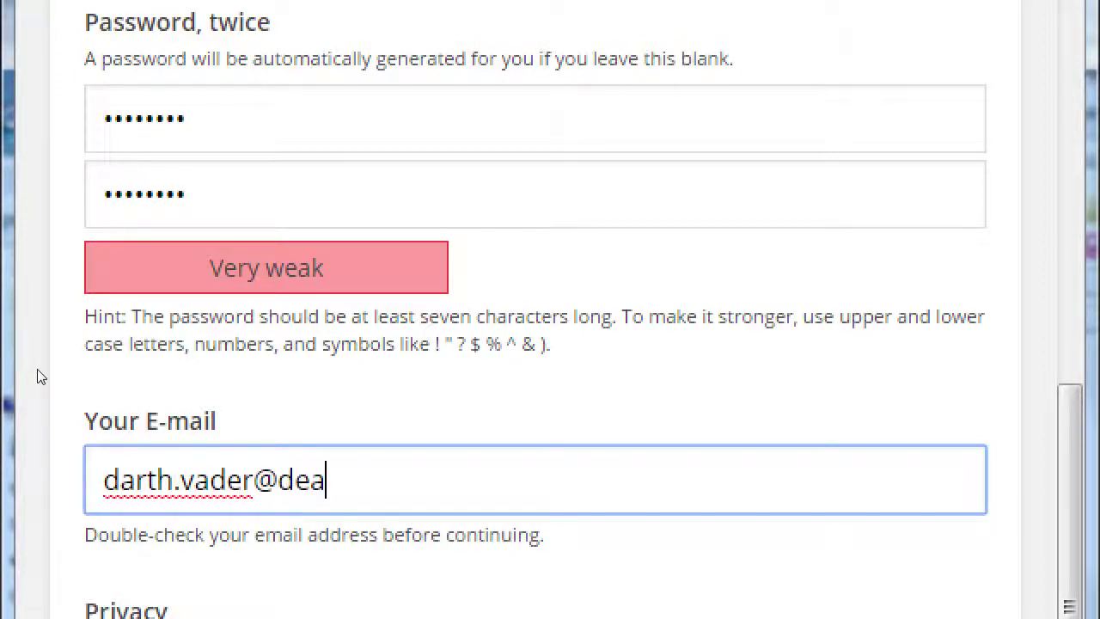
type("thstar.mil")
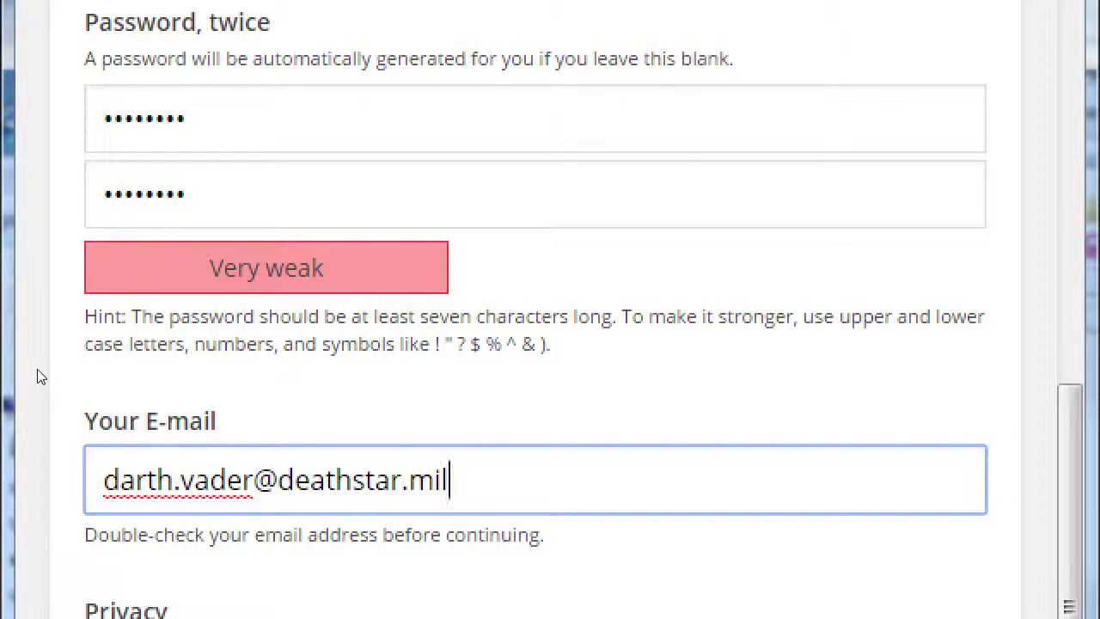
key("BackSpace")
key("BackSpace")
key("BackSpace")
key("BackSpace")
key("BackSpace")
key("BackSpace")
key("BackSpace")
key("BackSpace")
key("BackSpace")
key("BackSpace")
key("BackSpace")
key("BackSpace")
key("BackSpace")
key("BackSpace")
key("BackSpace")
key("BackSpace")
key("BackSpace")
key("BackSpace")
key("BackSpace")
key("BackSpace")
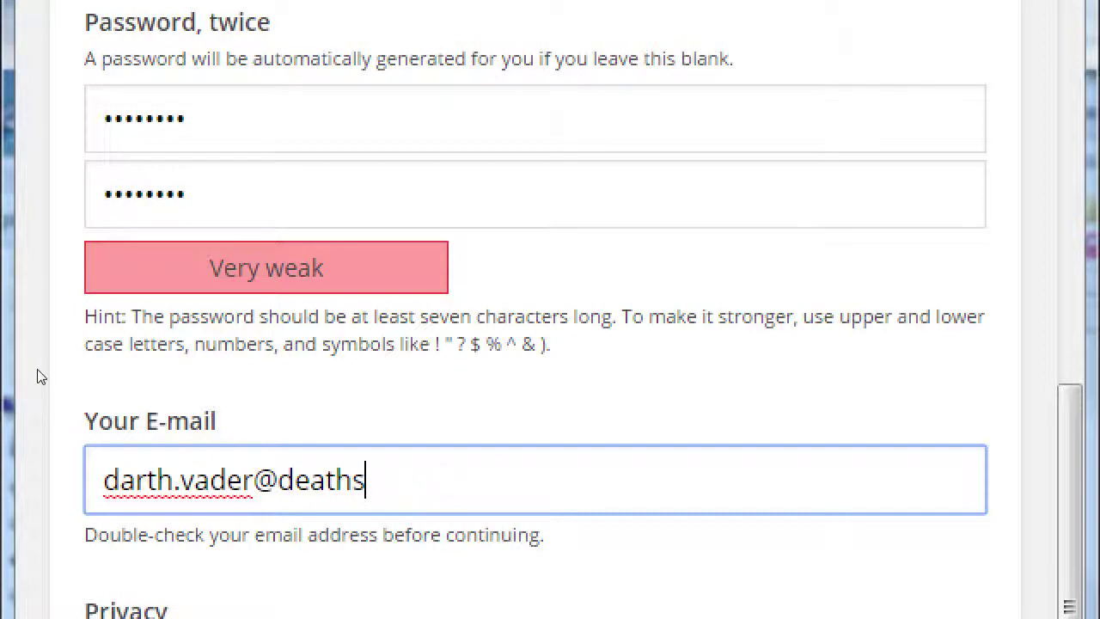
type("victort@")
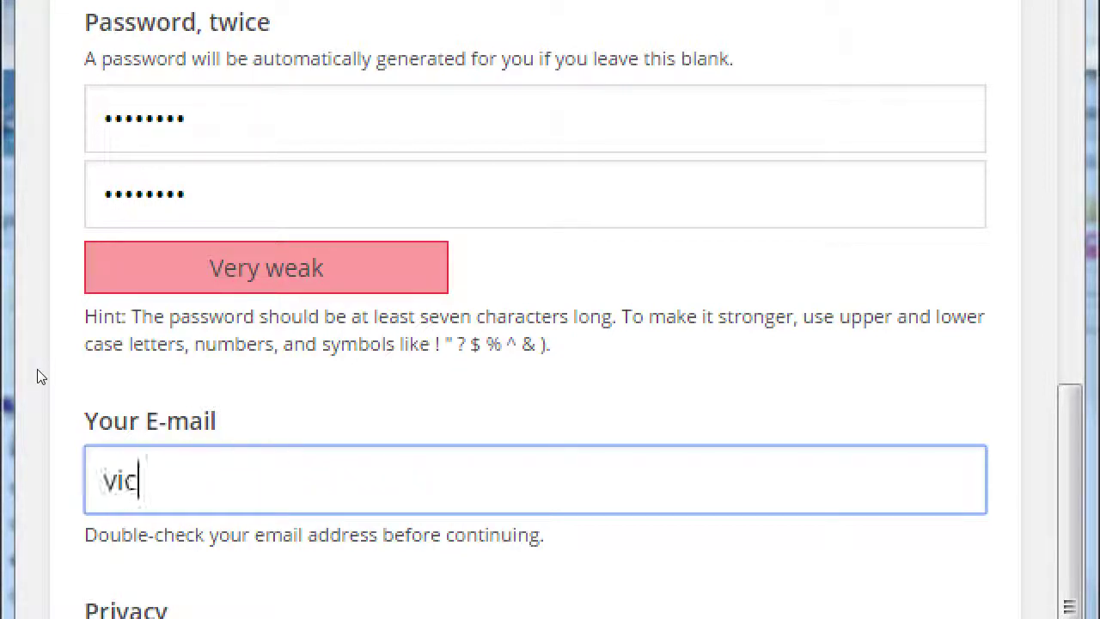
key("BackSpace")
key("BackSpace")
key("BackSpace")
type("r@victor.c")
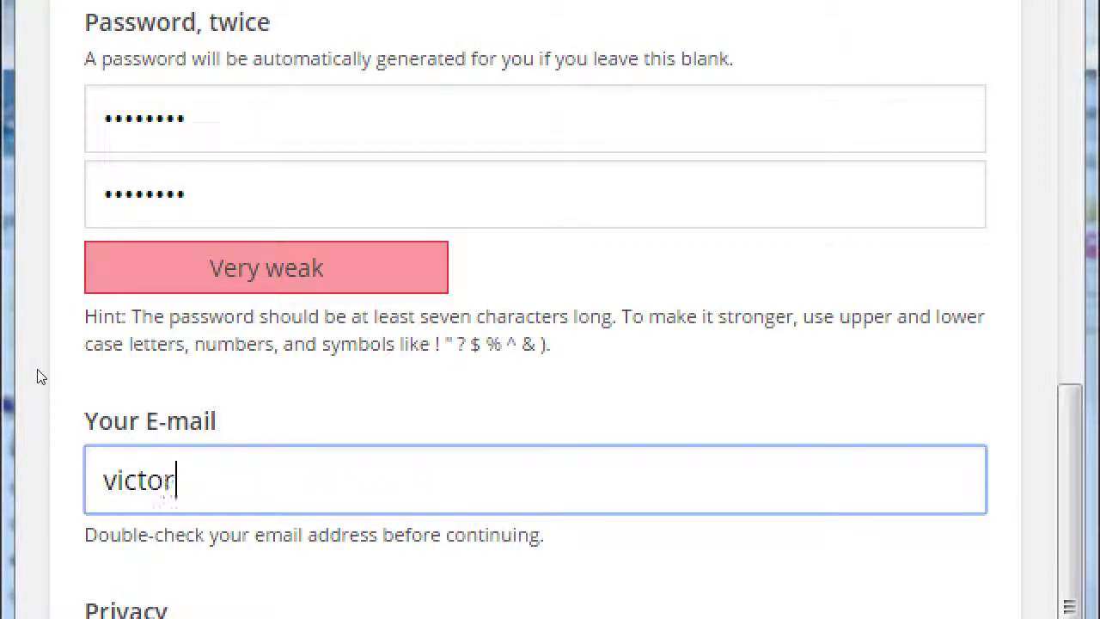
type("om")
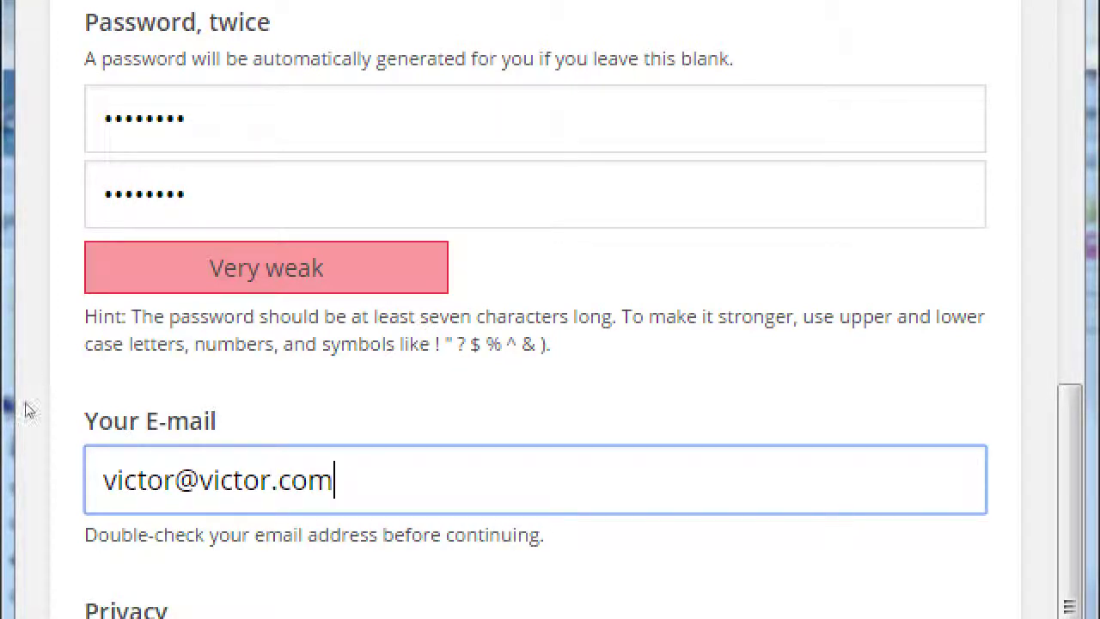
scroll(30, 429, "up", 1)
scroll(30, 430, "down", 1)
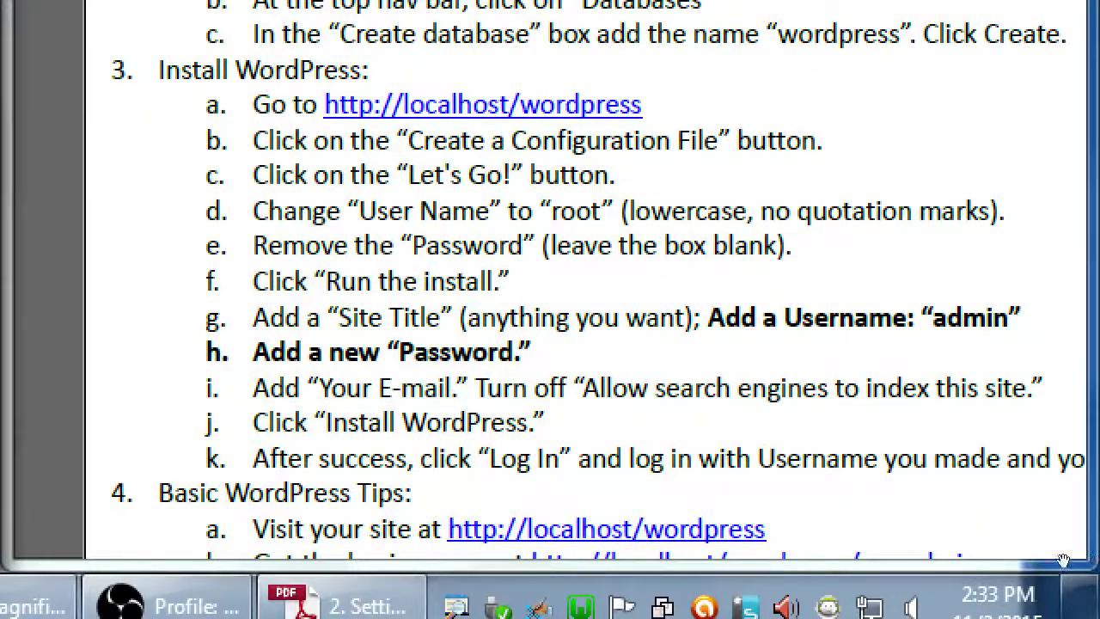
Scroll the setup guide to the remaining steps and turn off search-engine indexing
scroll(969, 525, "down", 2)
scroll(970, 525, "down", 1)
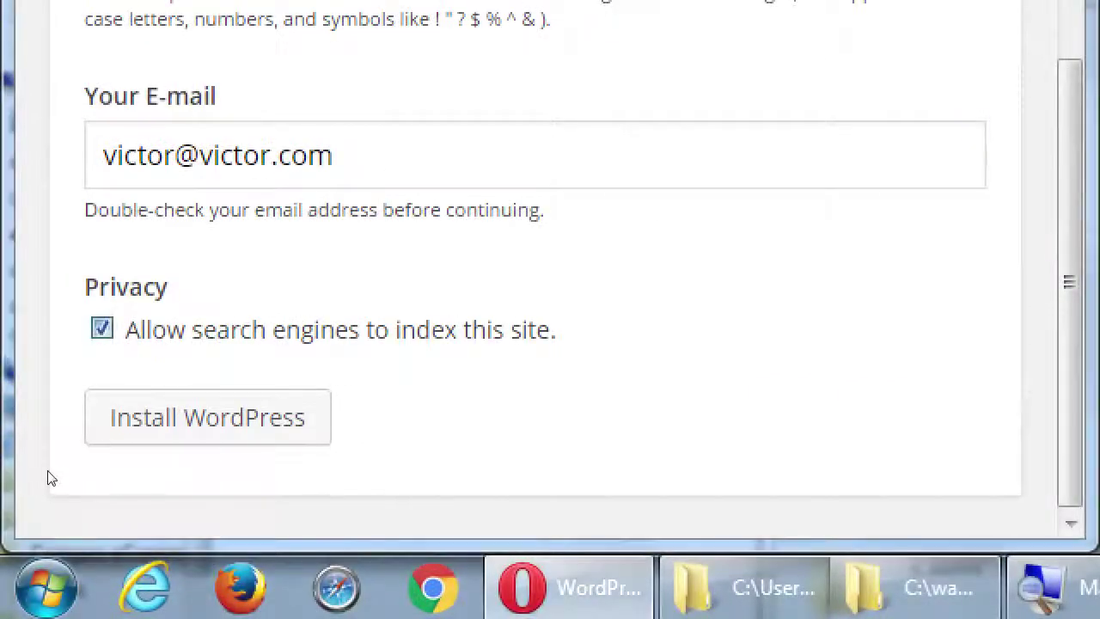
key("space")
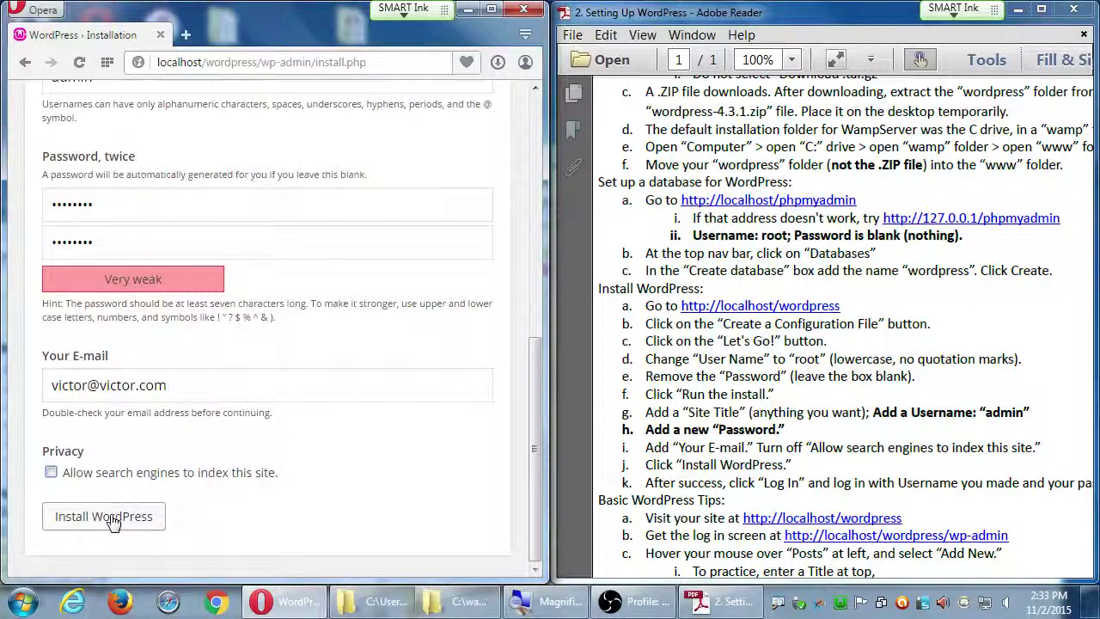
Install WordPress and decline saving the password in Opera
left_click(112, 521)
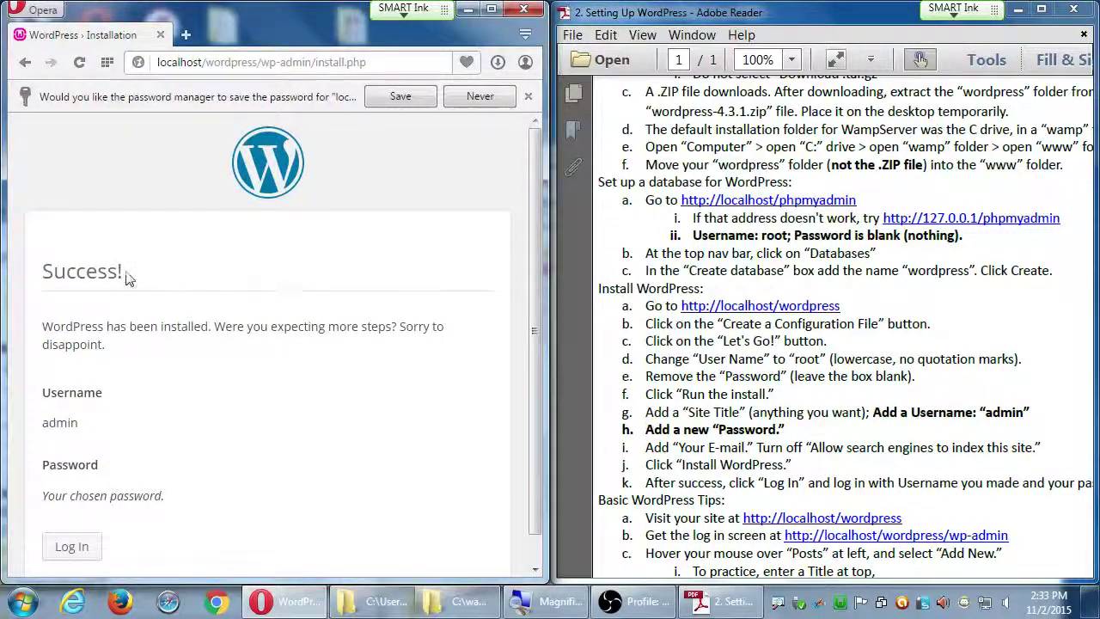
double_click(99, 273)
left_click(178, 262)
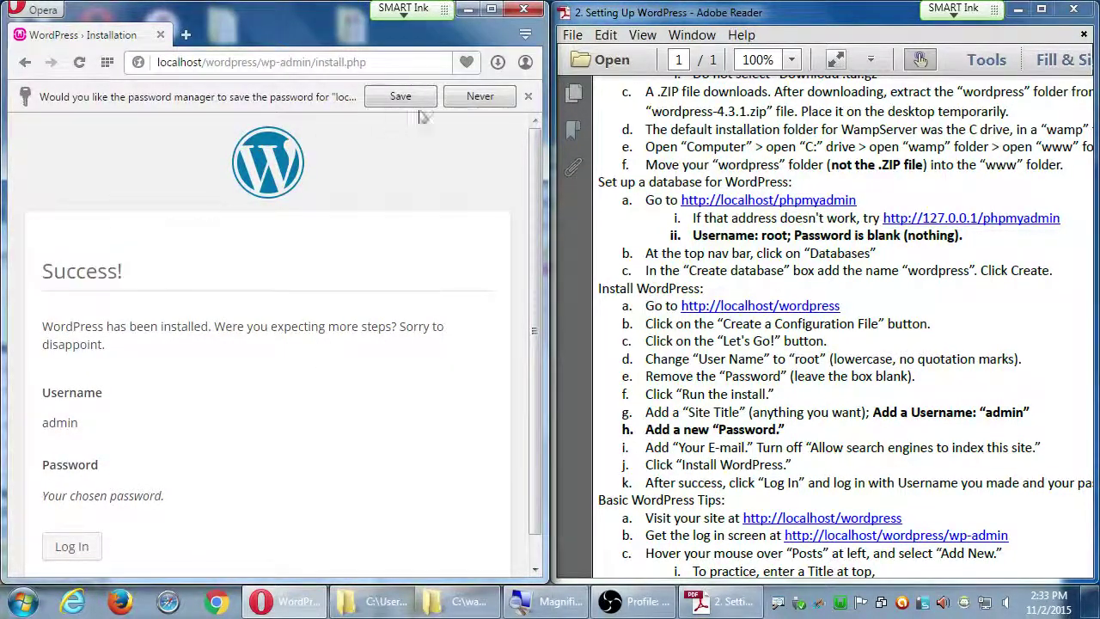
left_click(480, 96)
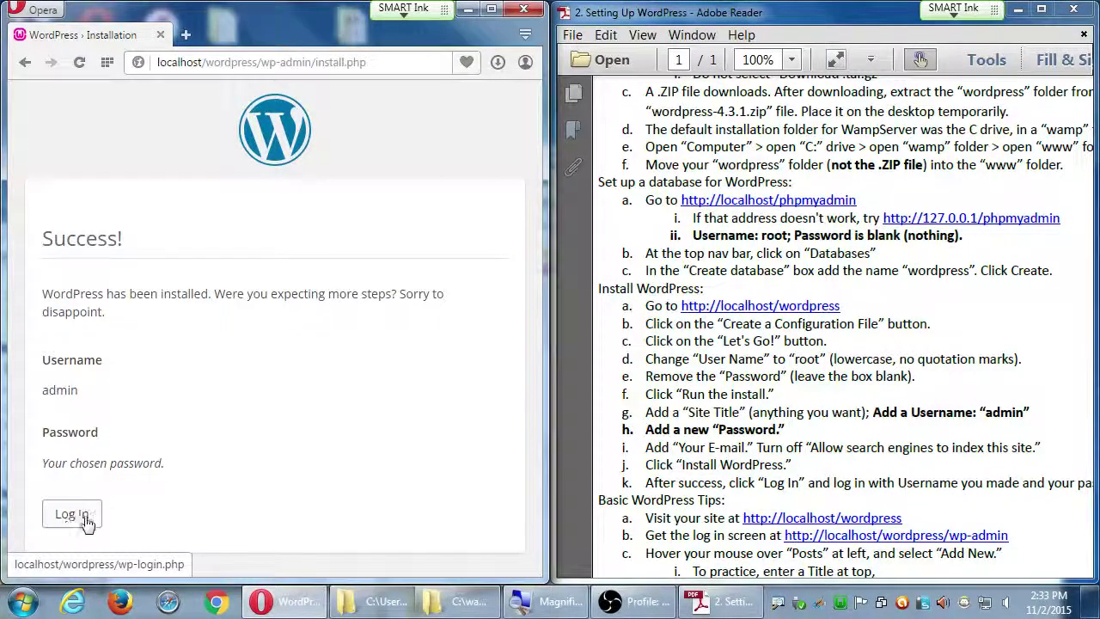
Open the login page from the Success screen, maximize Opera, and select the wp-login address
left_click(85, 518)
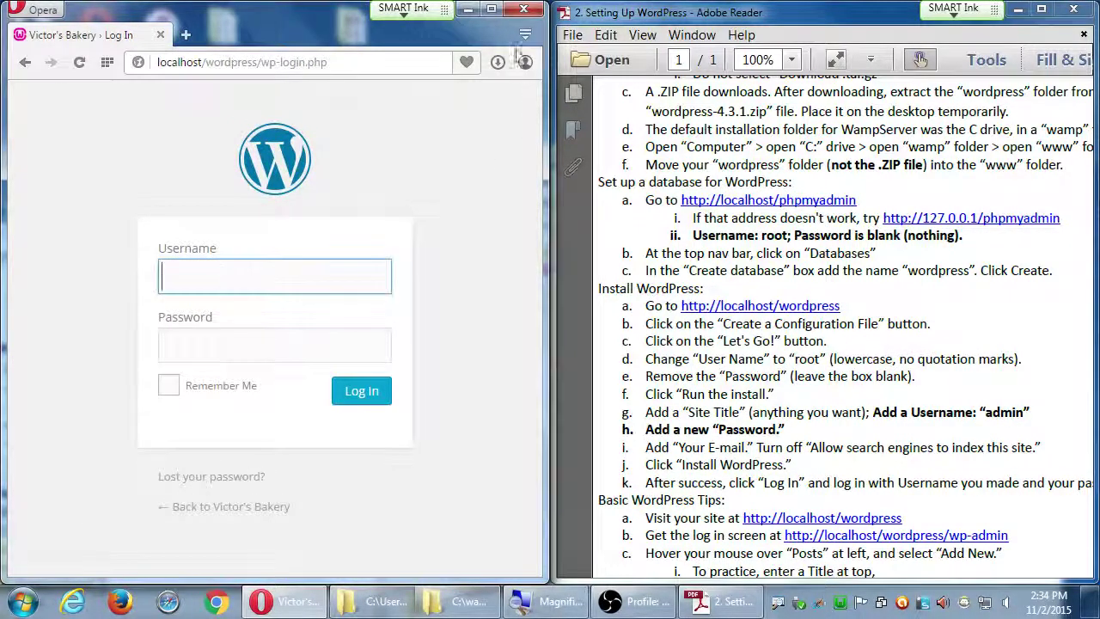
key("super+Up")
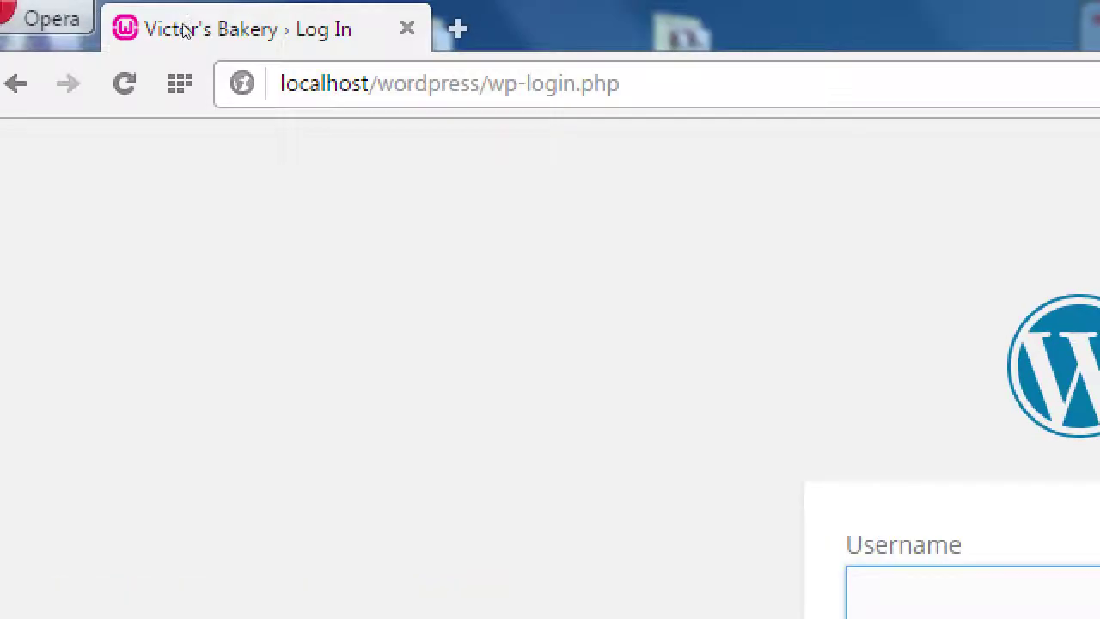
key("ctrl+l")
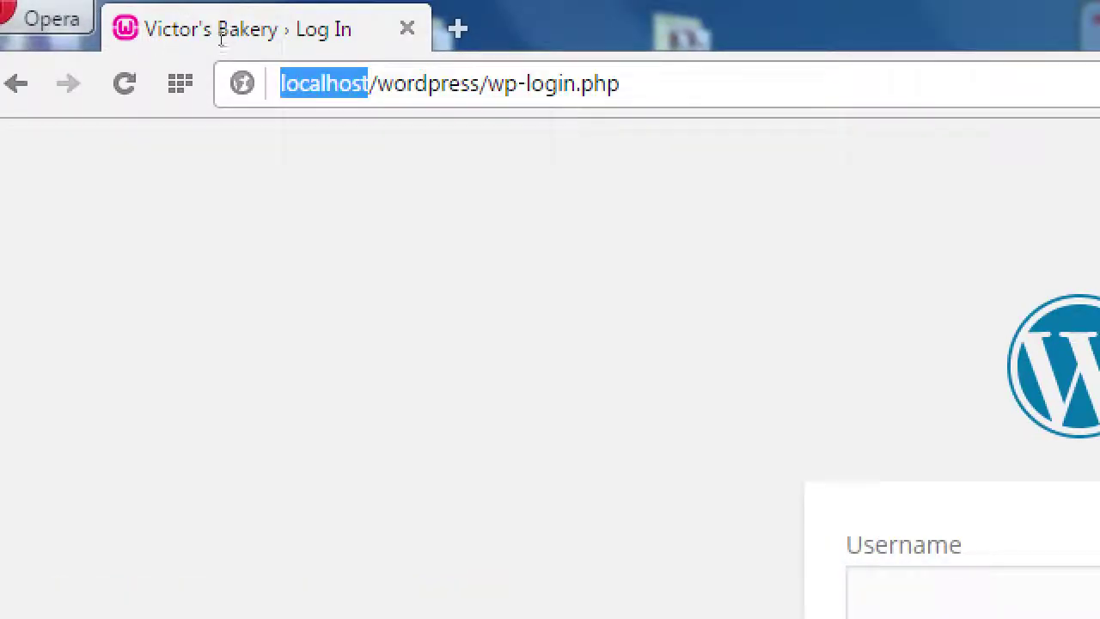
key("Right")
key("ctrl+shift+Right")
key("Right")
key("Right")
key("Right")
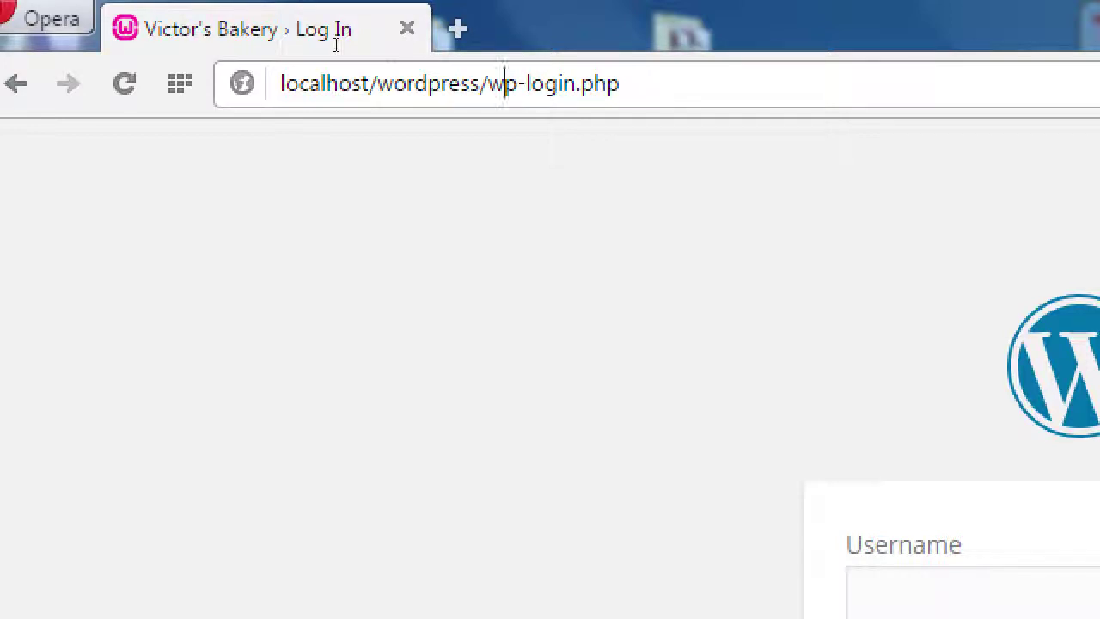
key("ctrl+a")
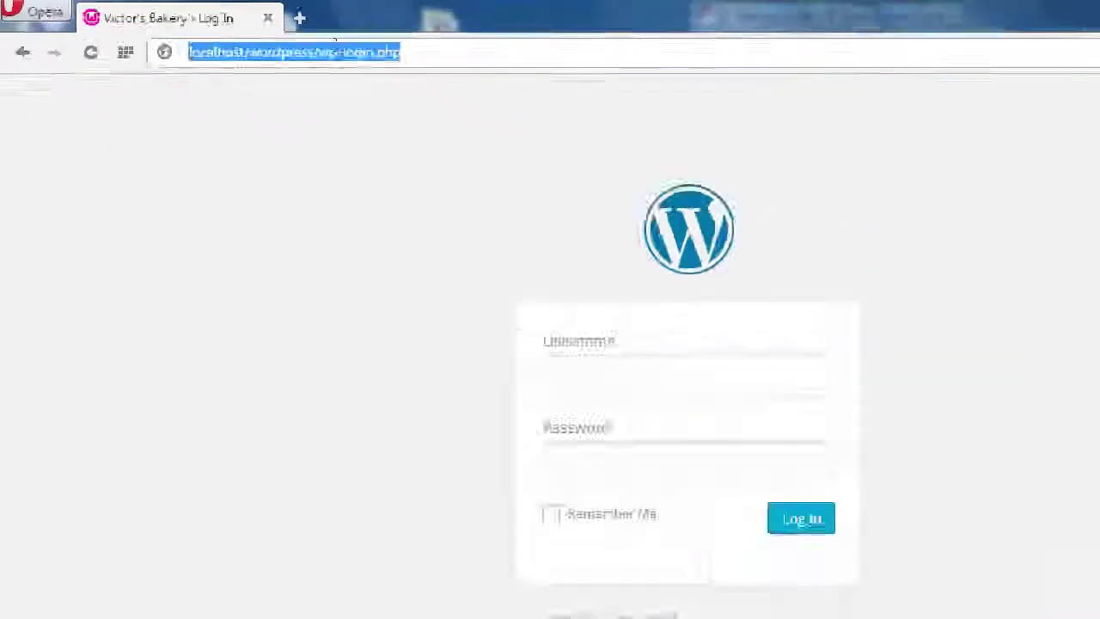
Snap Opera beside the setup guide, reselect the login address, and move into Username
key("super+Left")
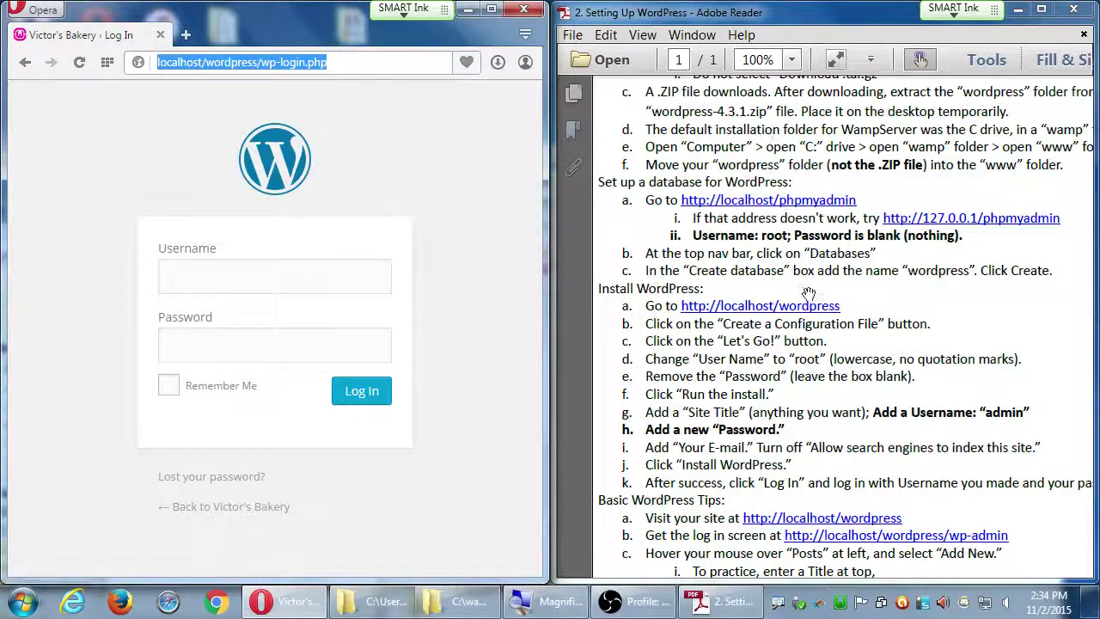
left_click(847, 400)
scroll(844, 252, "down", 4)
scroll(845, 252, "down", 1)
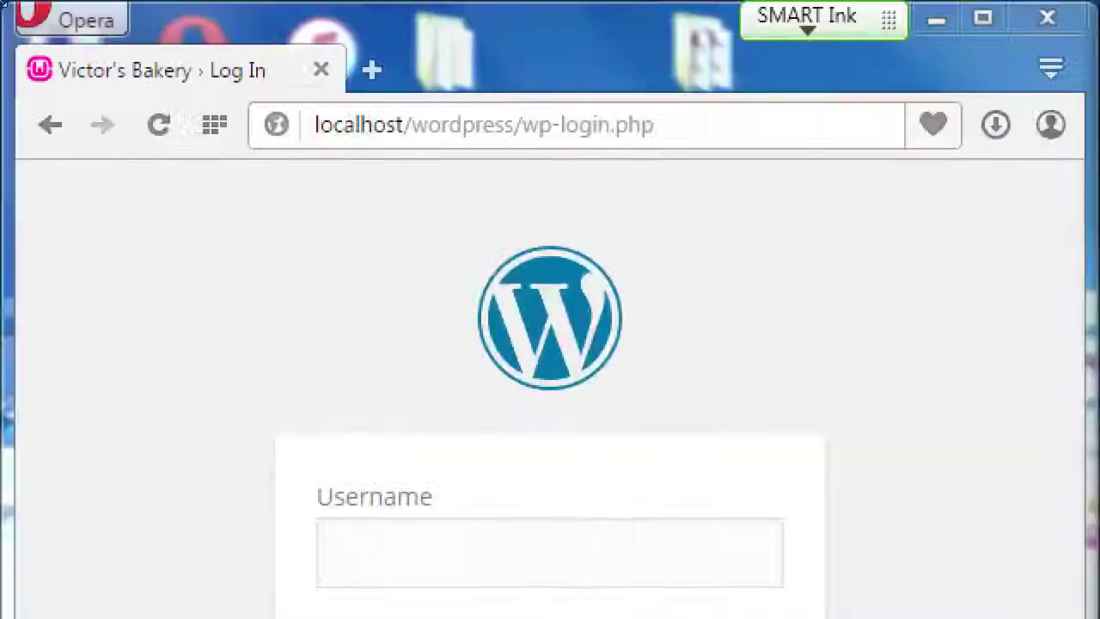
left_click_drag(653, 124, 72, 62)
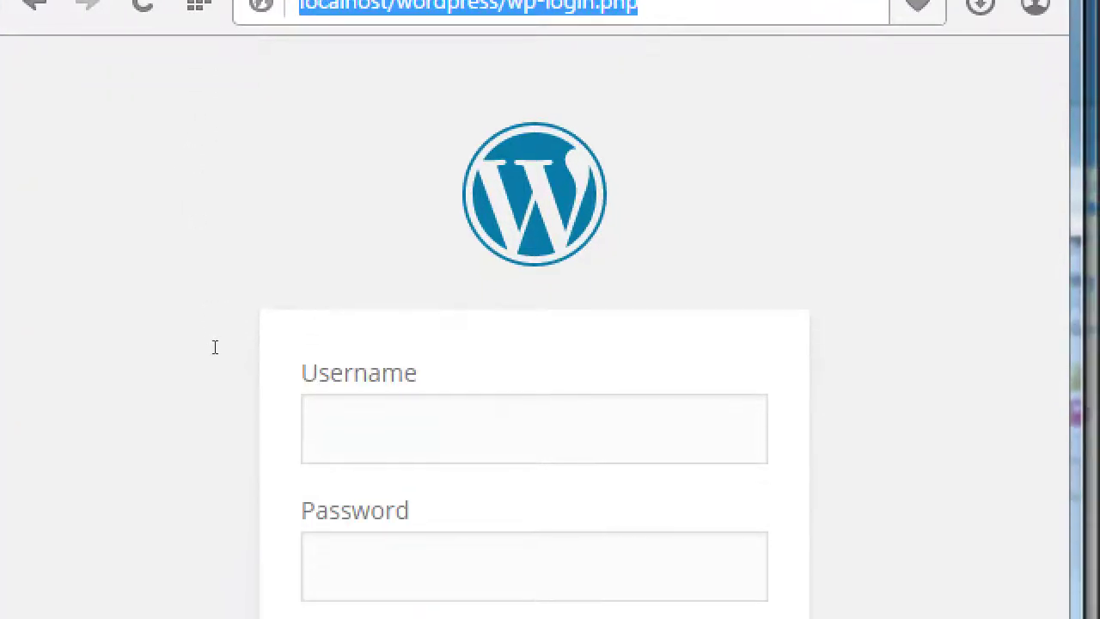
key("Tab")
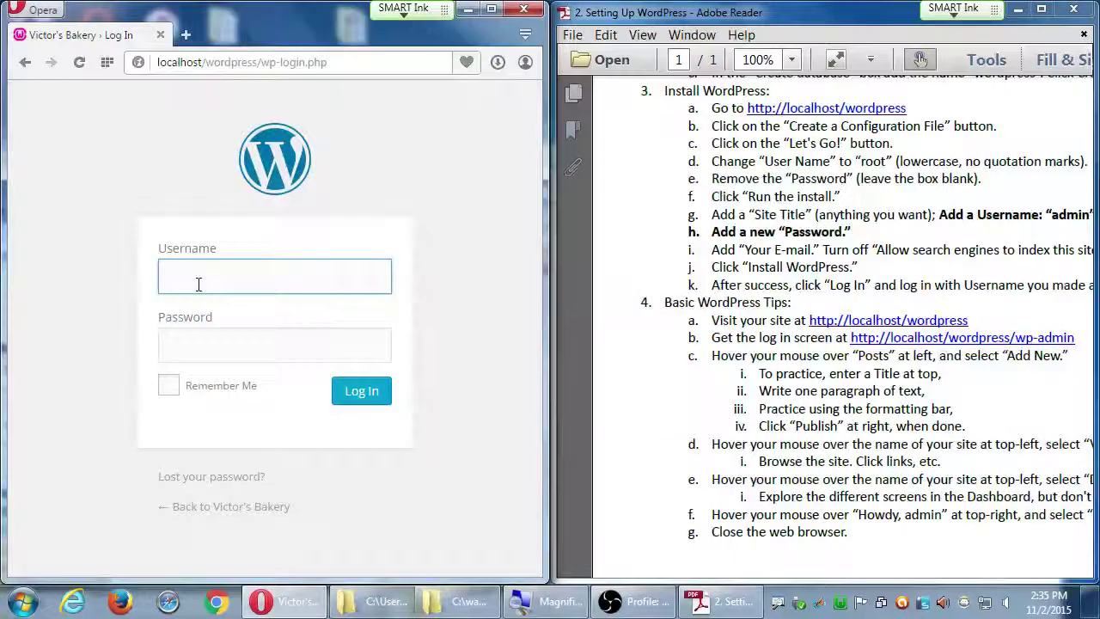
Log in as admin with the account password and maximize the Dashboard
type("admin")
key("Tab")
type("********")
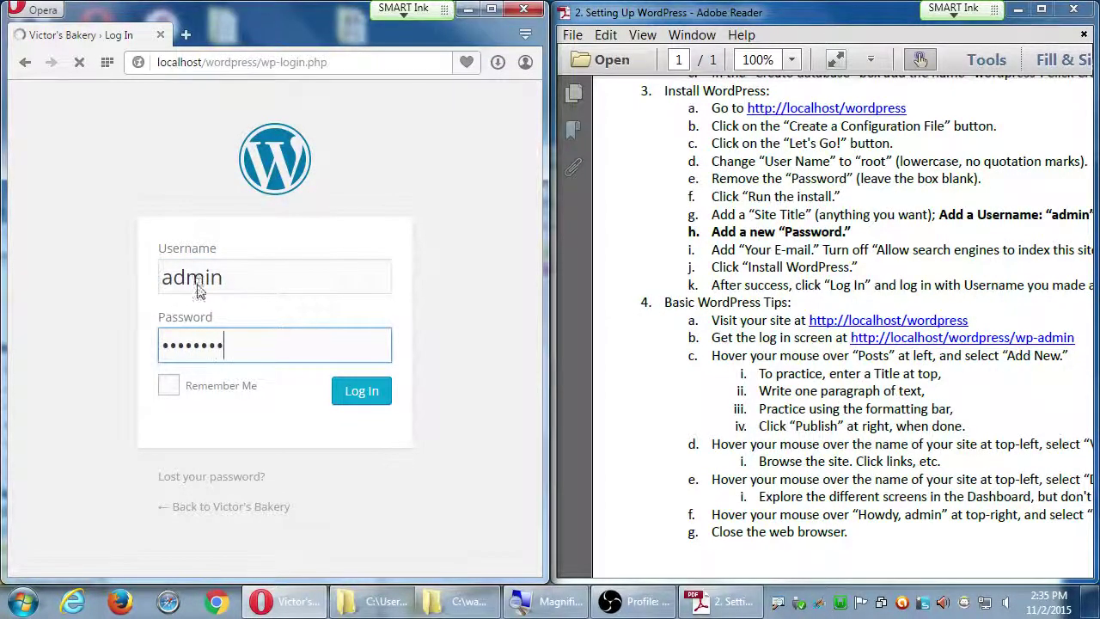
key("Return")
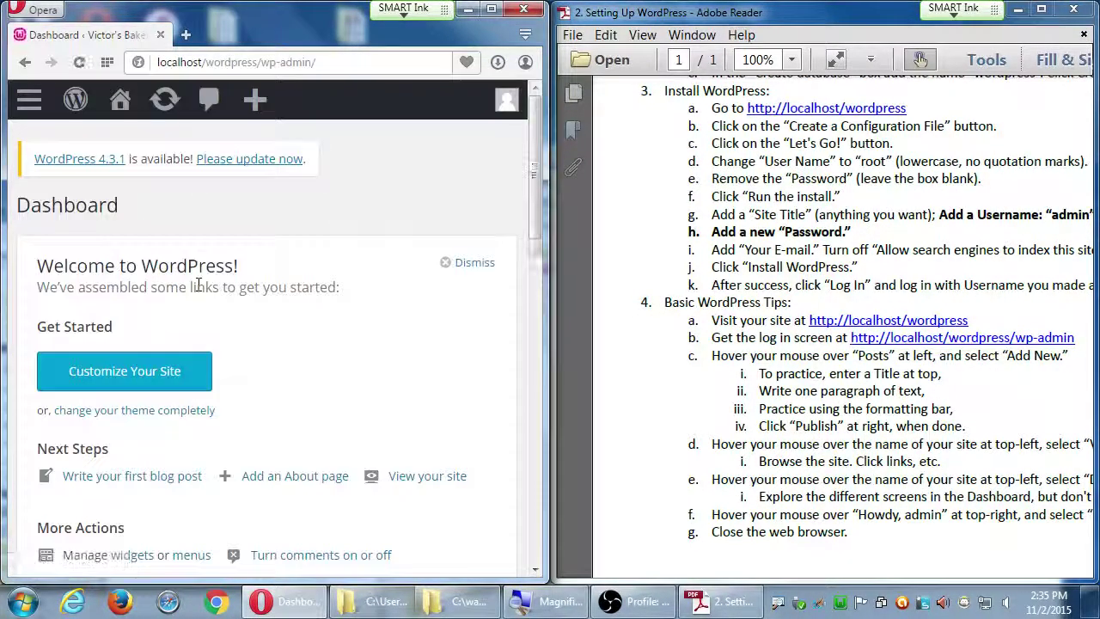
key("super+Up")
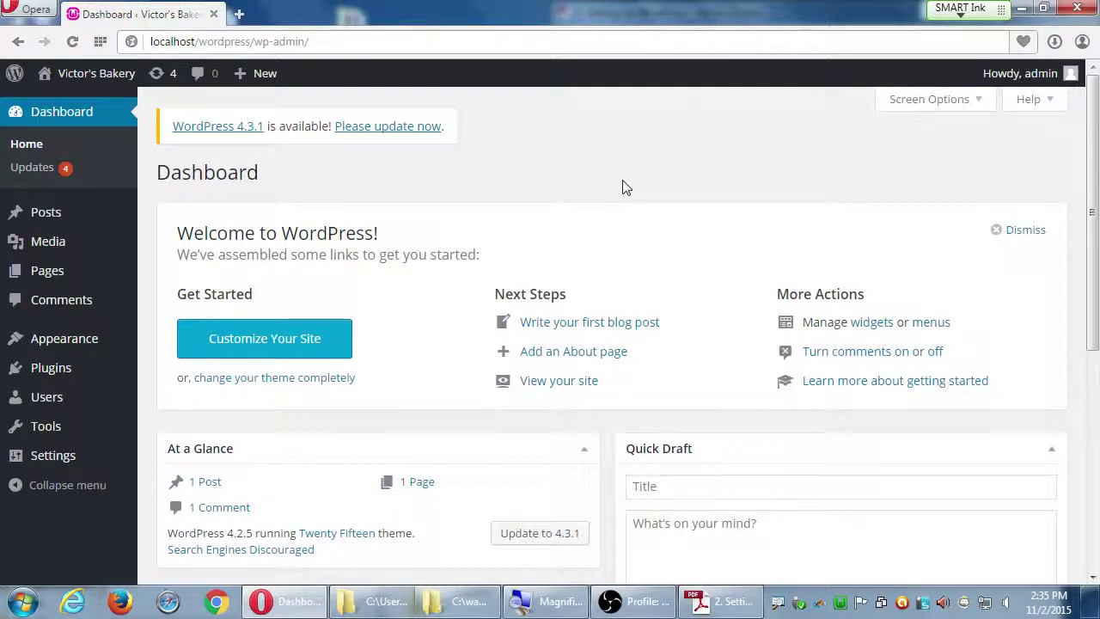
left_click(637, 601)
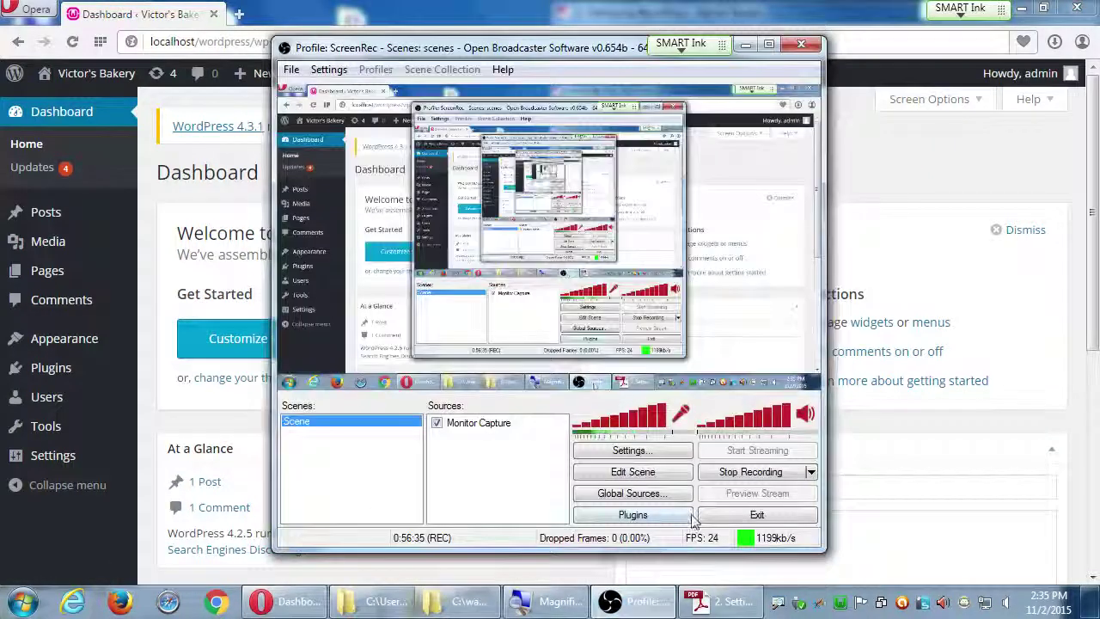